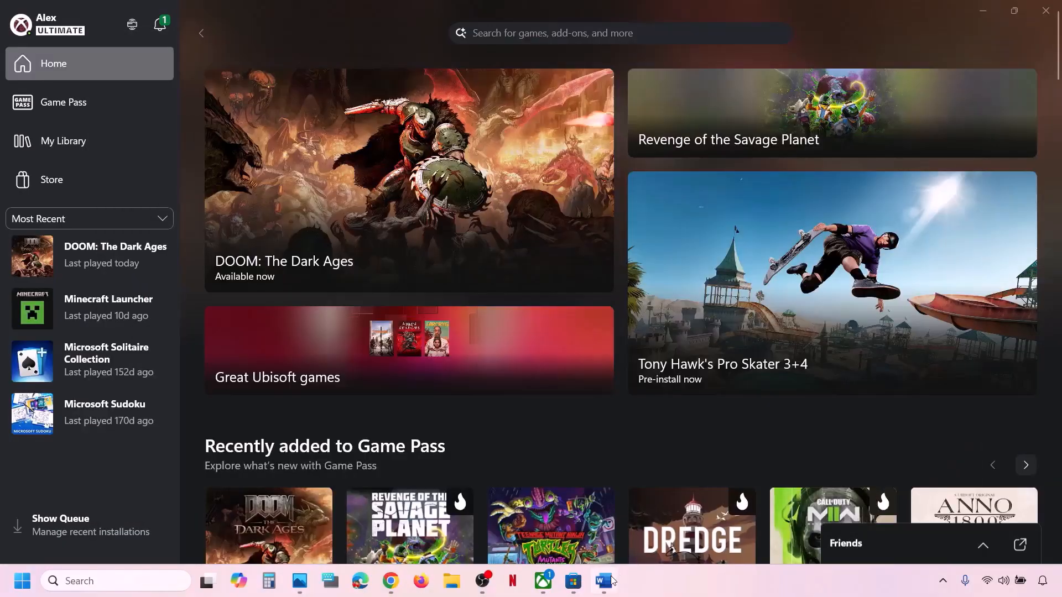
# Switch to the Word document and highlight the Step 1 instruction about launching the game from its installation folder.
pyautogui.click(604, 581)
pyautogui.moveTo(128, 283); pyautogui.dragTo(748, 274)
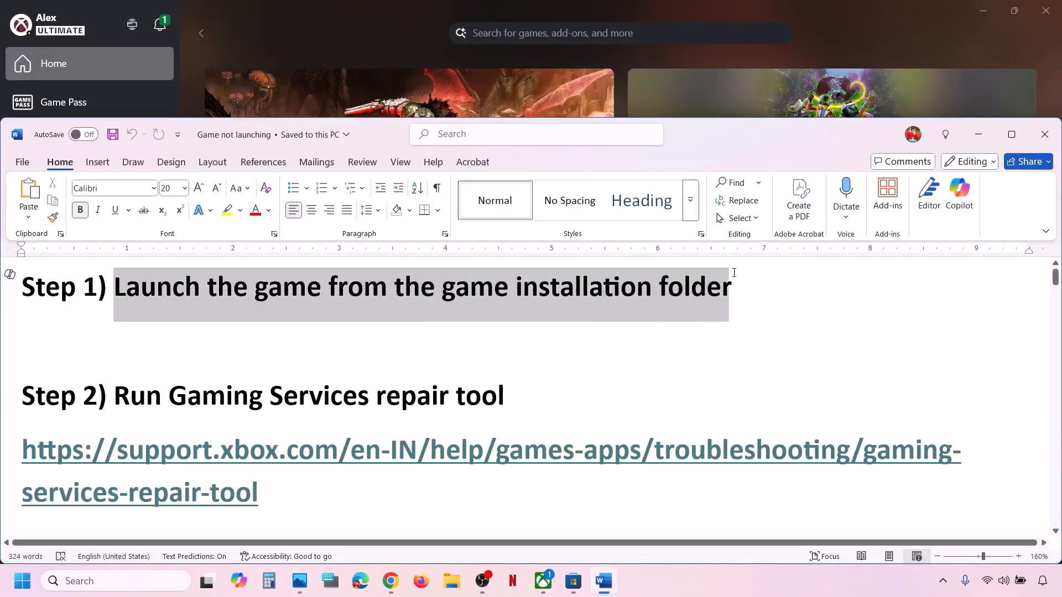
# Switch to the Xbox app and browse to the installed files of DOOM: The Dark Ages through its management options.
pyautogui.click(388, 20)
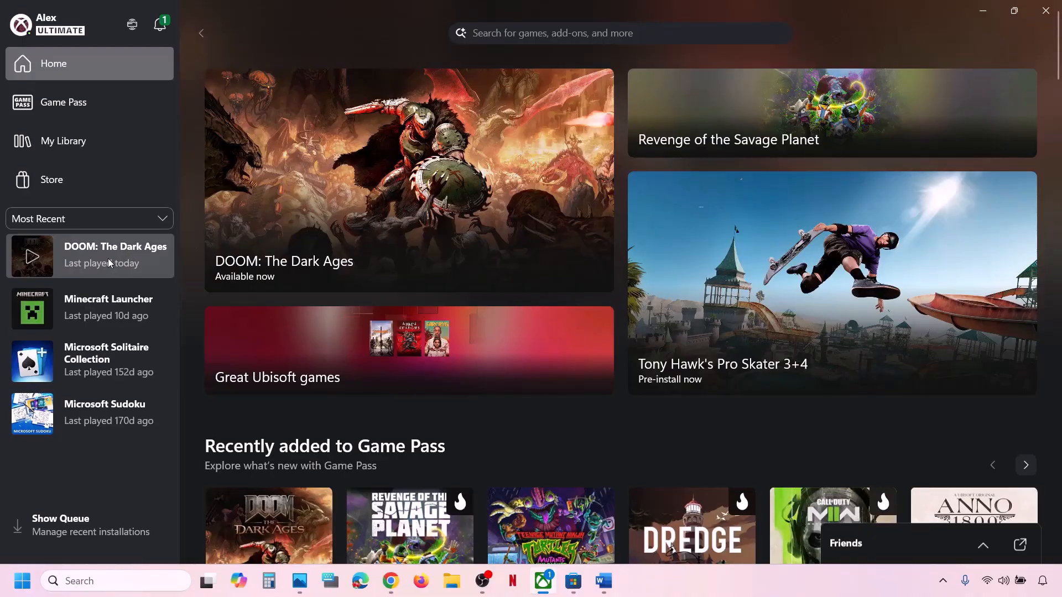
pyautogui.rightClick(155, 288)
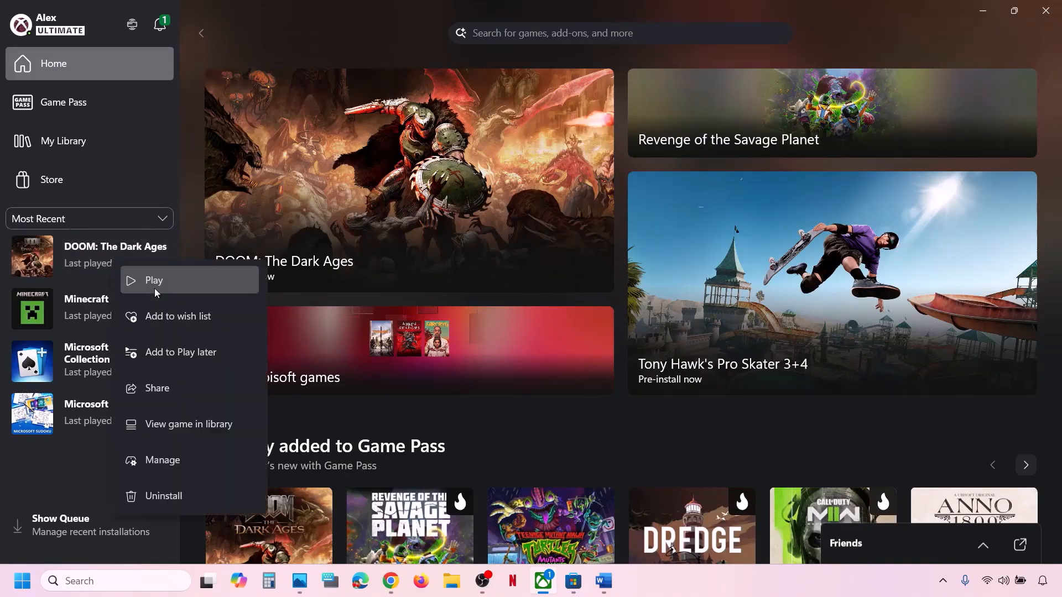
pyautogui.click(183, 460)
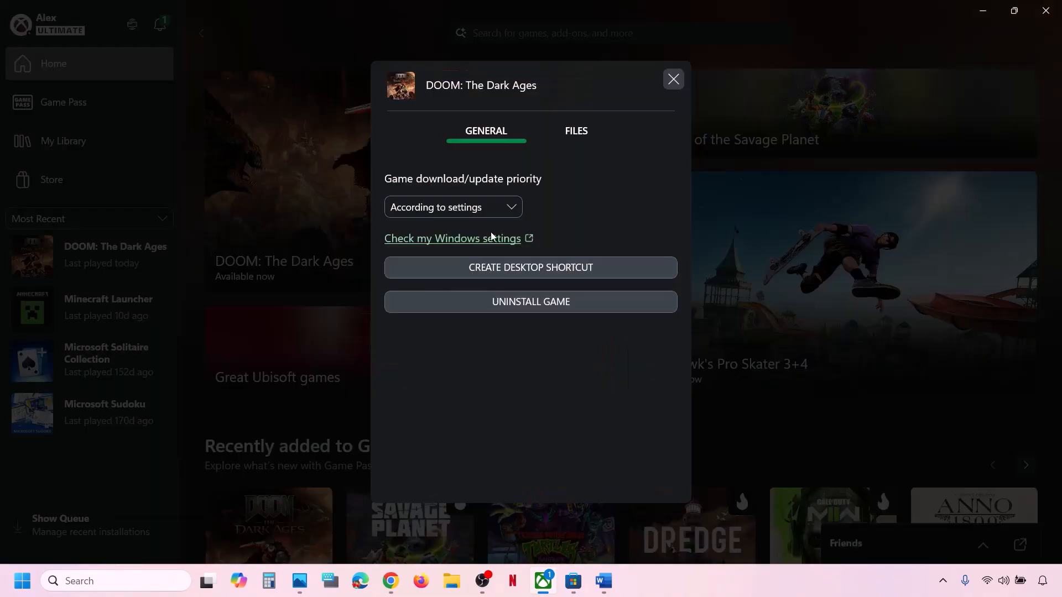
pyautogui.click(577, 131)
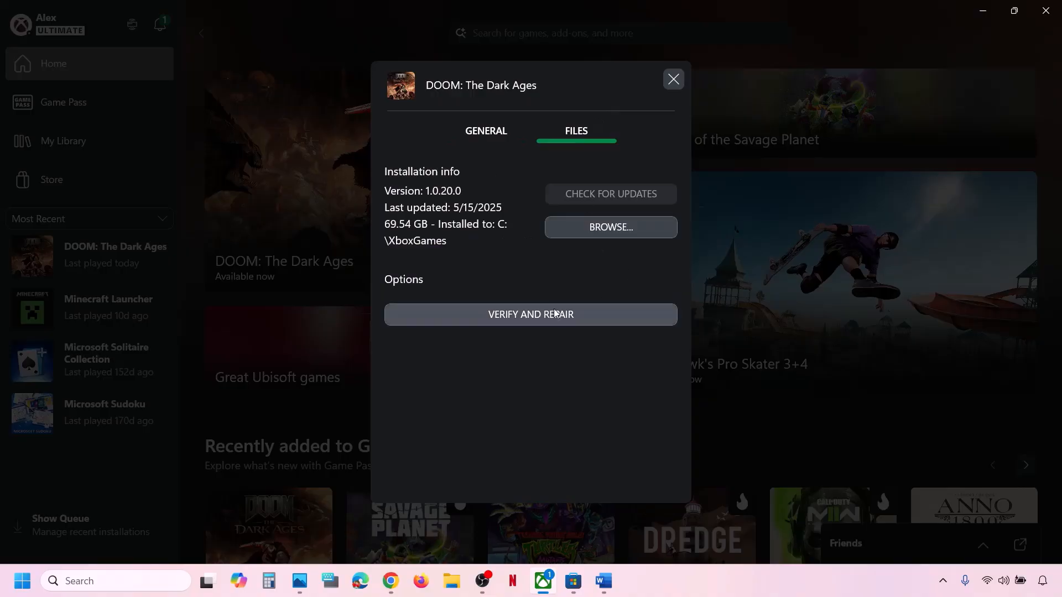
pyautogui.click(612, 229)
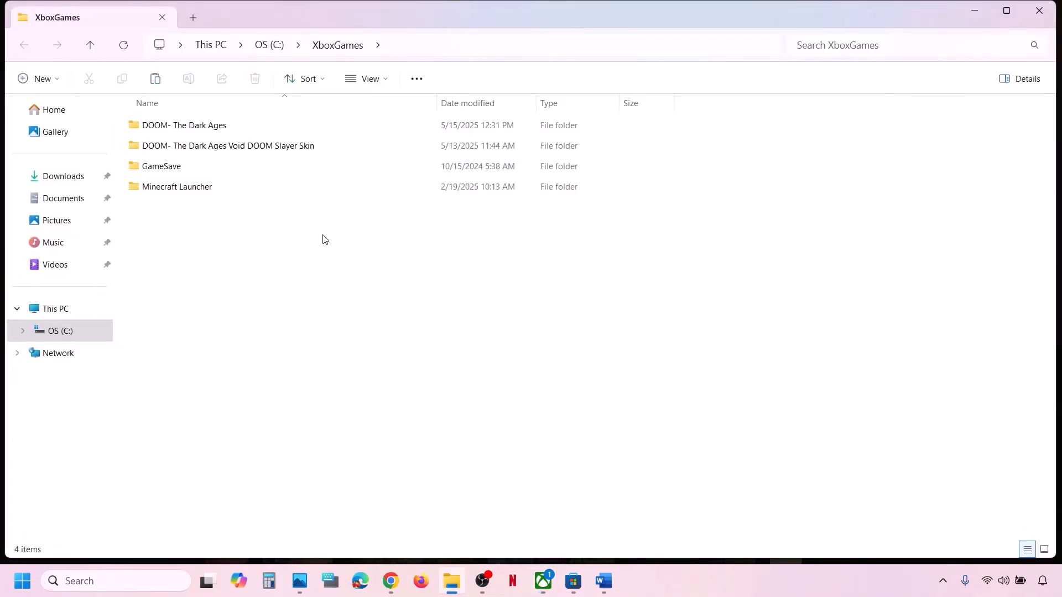
# Open the Content folder inside the DOOM- The Dark Ages folder and look through its files.
pyautogui.doubleClick(202, 132)
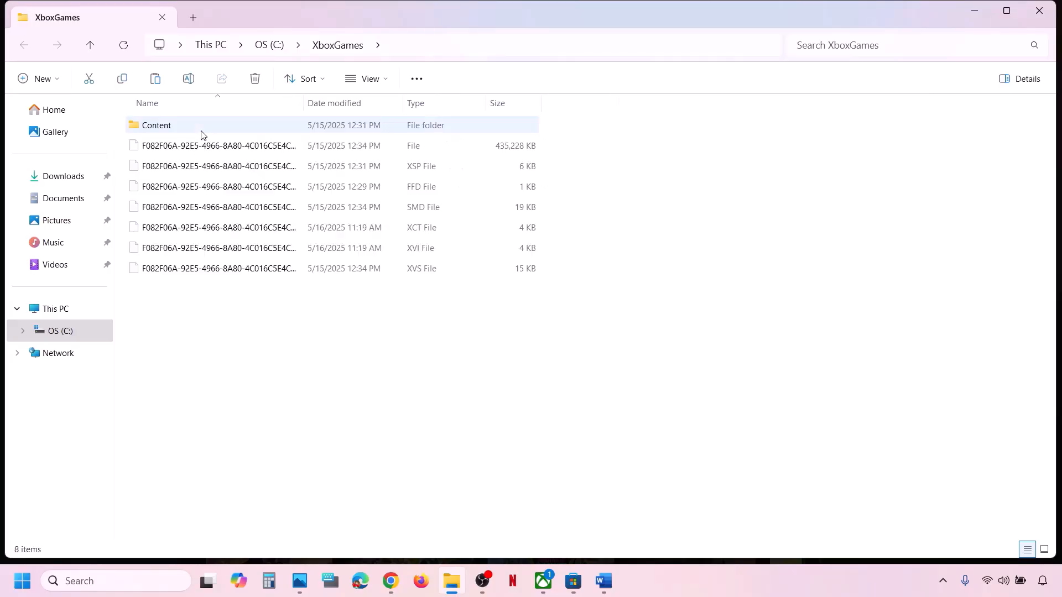
pyautogui.doubleClick(189, 130)
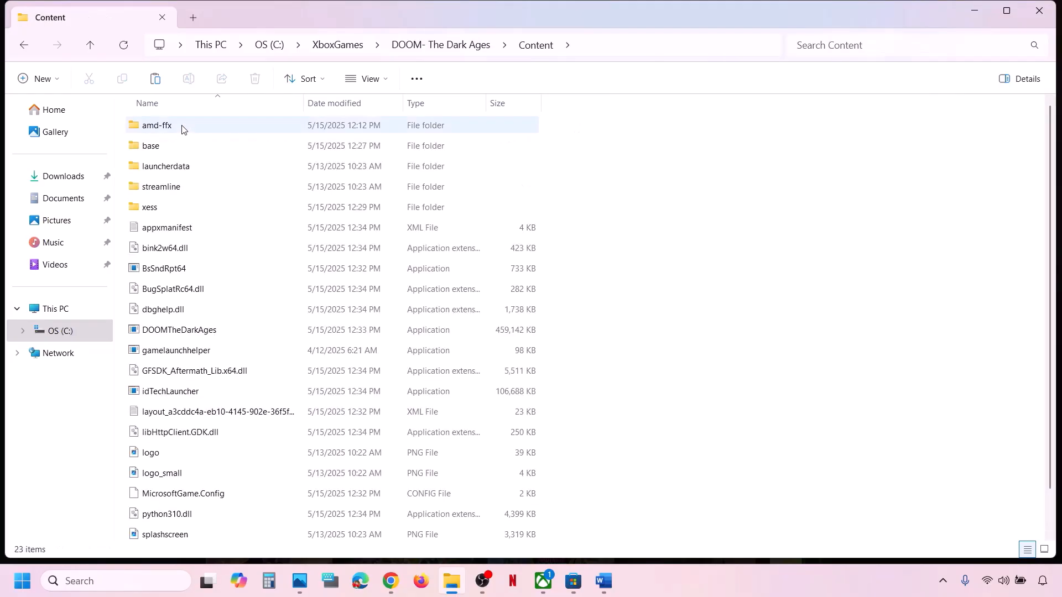
pyautogui.scroll(-1, 202, 307)
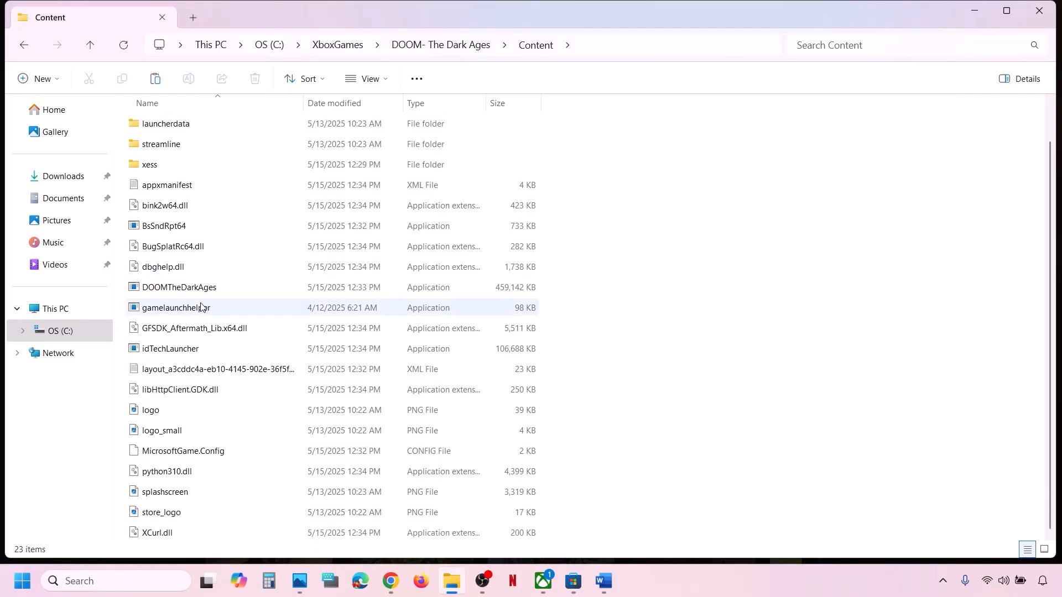
pyautogui.scroll(1, 201, 307)
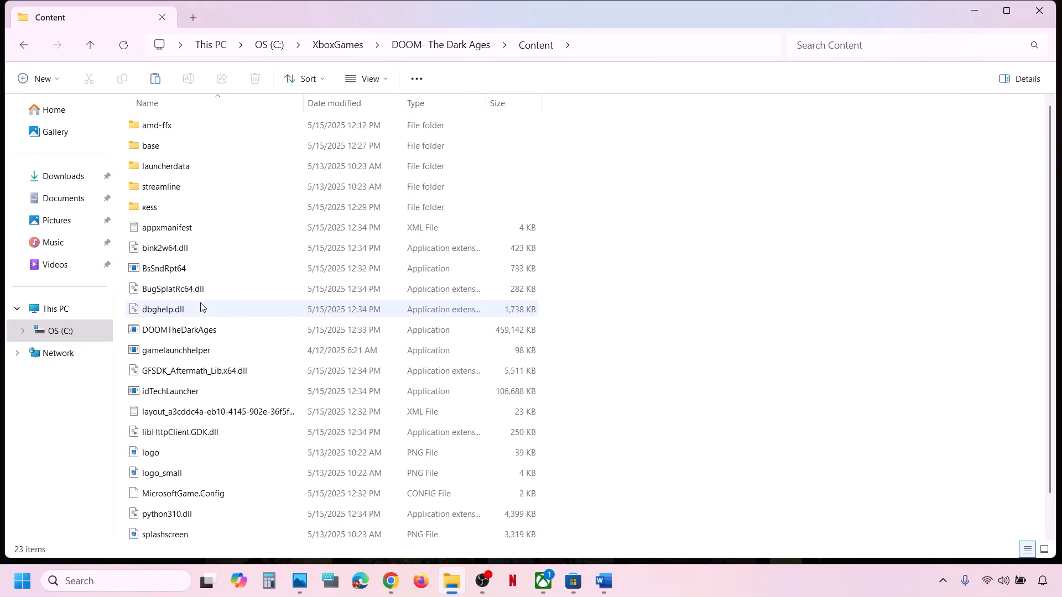
# Check the available actions for the DOOMTheDarkAges application, including running it as administrator, and dismiss them.
pyautogui.click(177, 332)
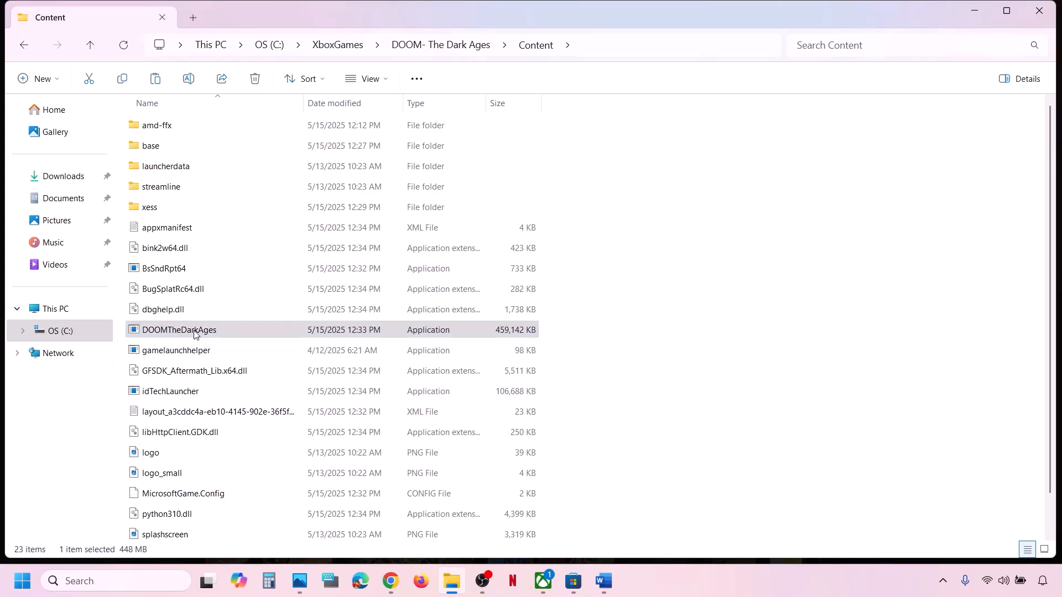
pyautogui.rightClick(194, 333)
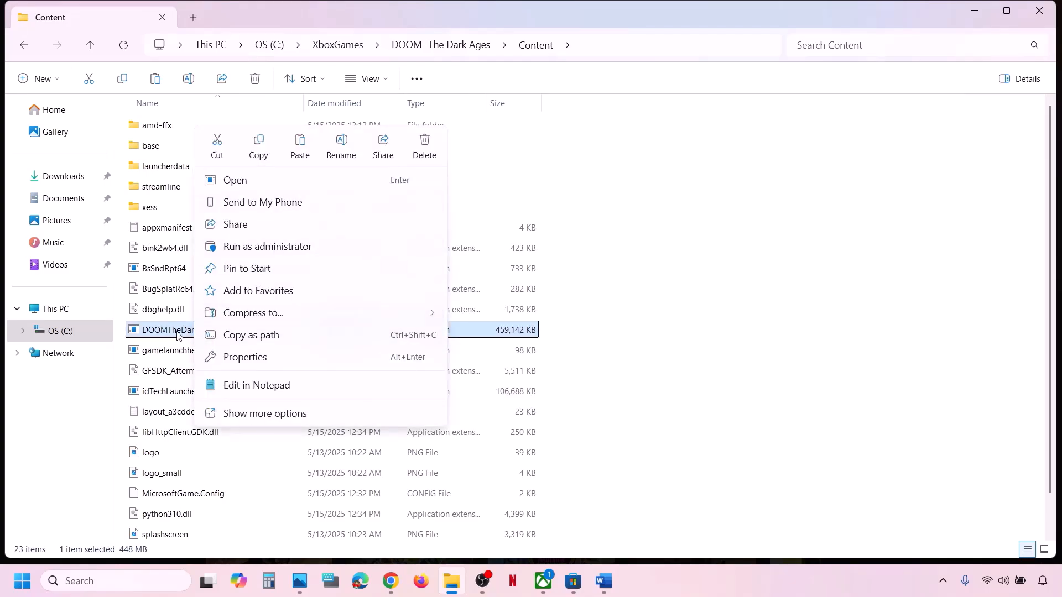
pyautogui.click(769, 311)
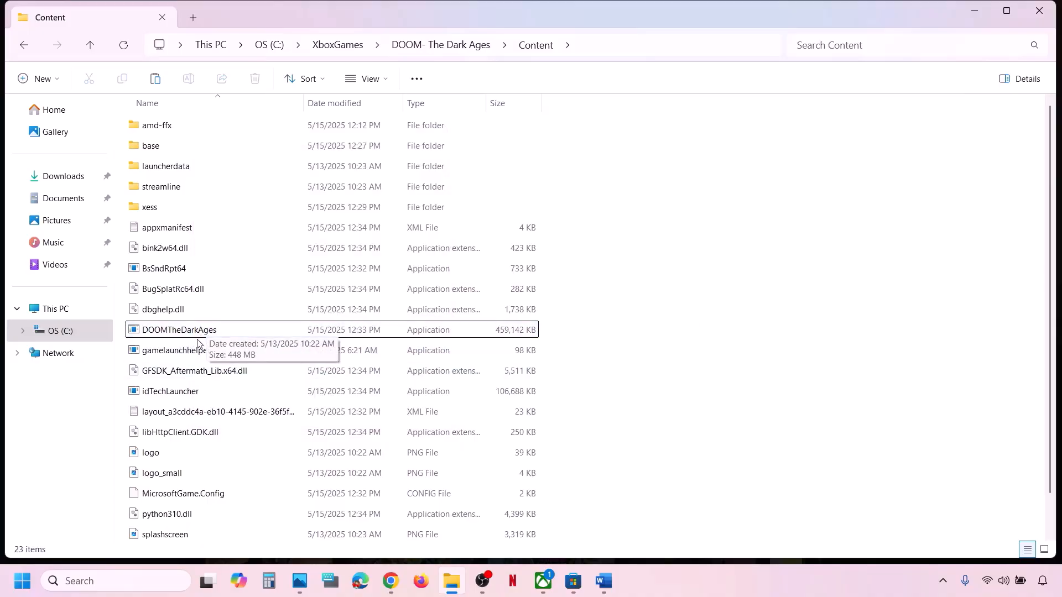
# Launch the game with the gamelaunchhelper application, close the game window, and select the DOOMTheDarkAges application.
pyautogui.click(184, 353)
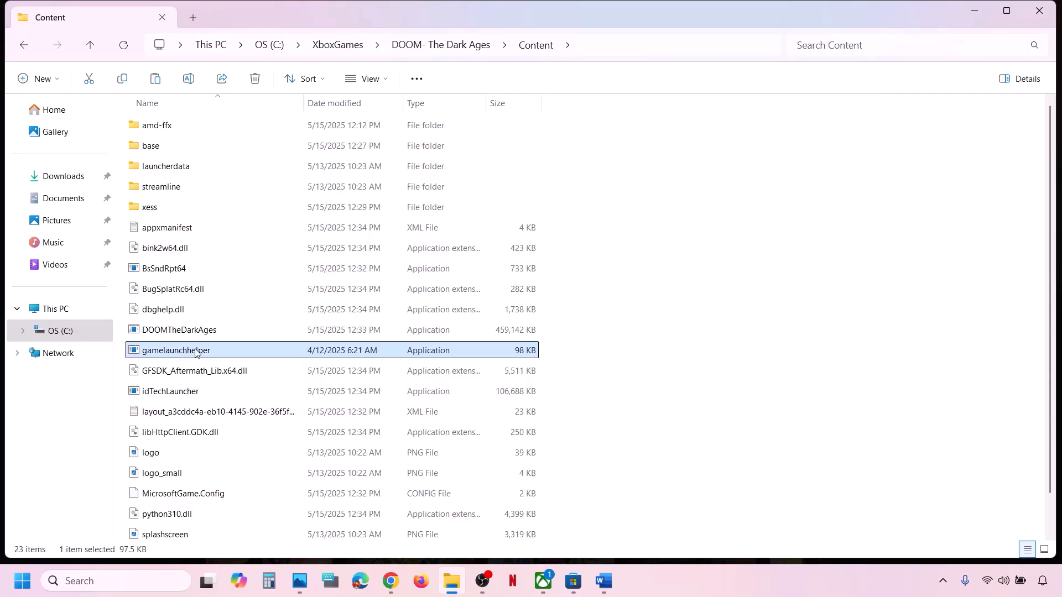
pyautogui.scroll(-1, 191, 362)
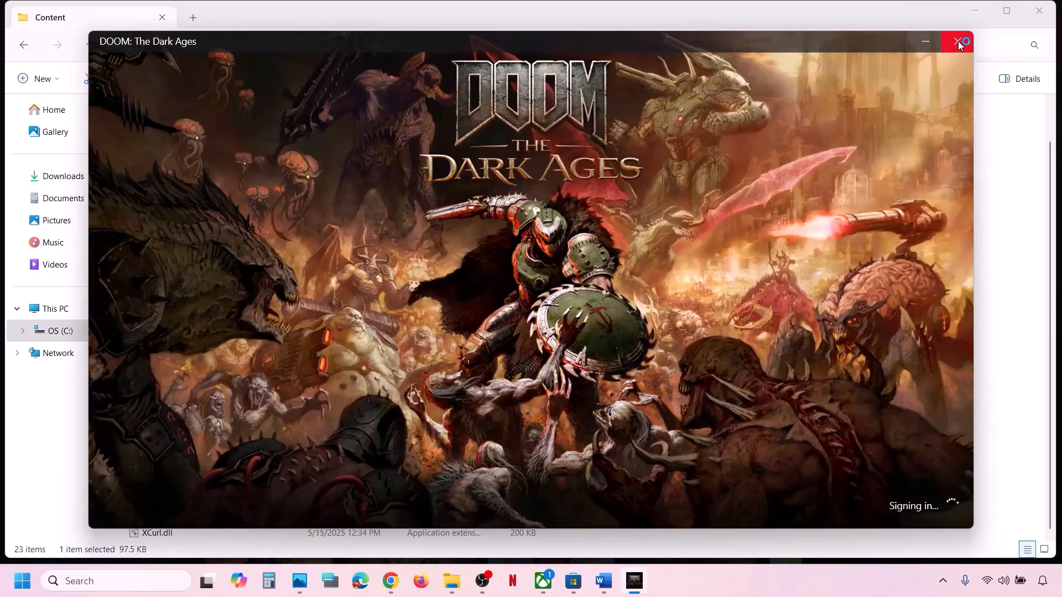
pyautogui.click(959, 44)
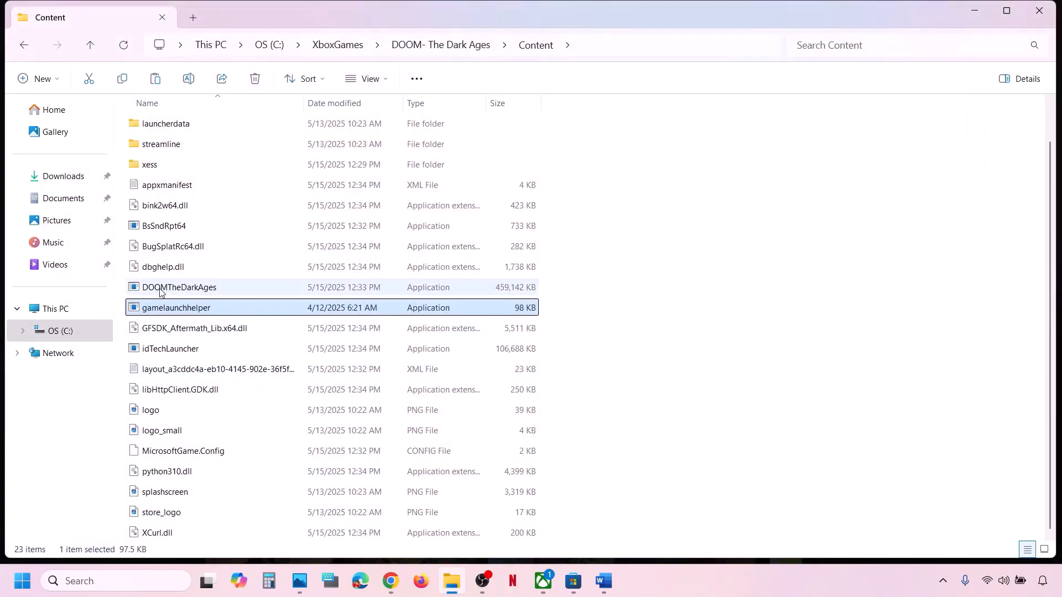
pyautogui.click(162, 290)
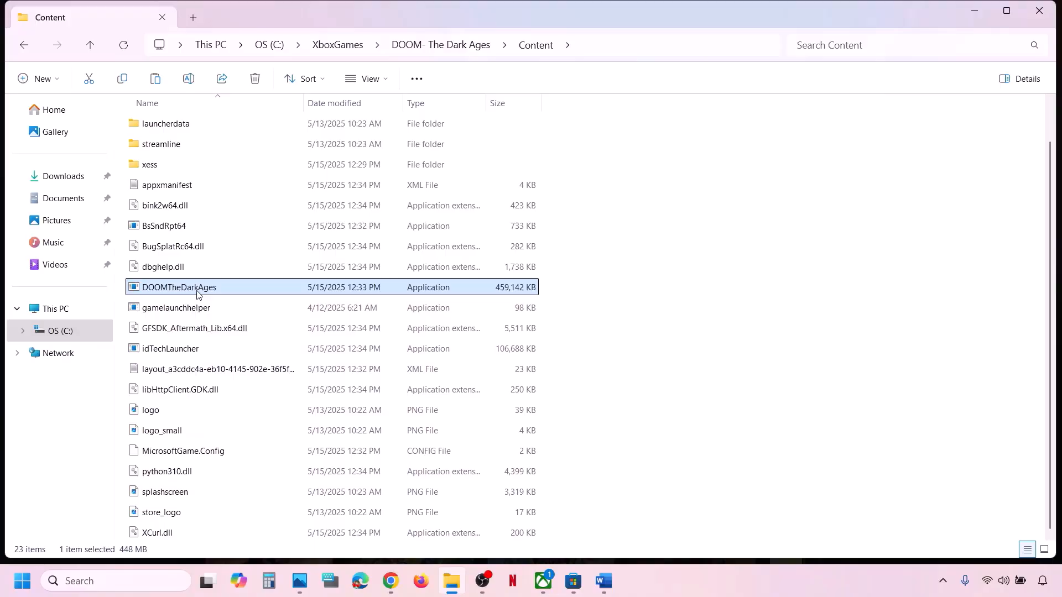
# Switch to the Word document and highlight the Step 2 instruction about running the Gaming Services repair tool.
pyautogui.click(603, 582)
pyautogui.scroll(-1, 298, 381)
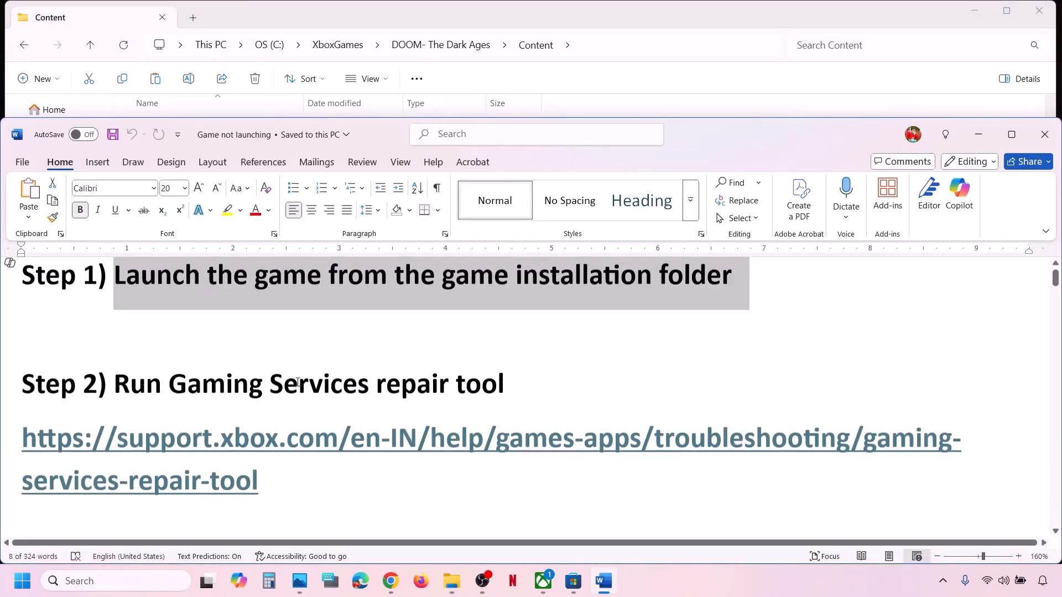
pyautogui.moveTo(123, 394); pyautogui.dragTo(500, 387)
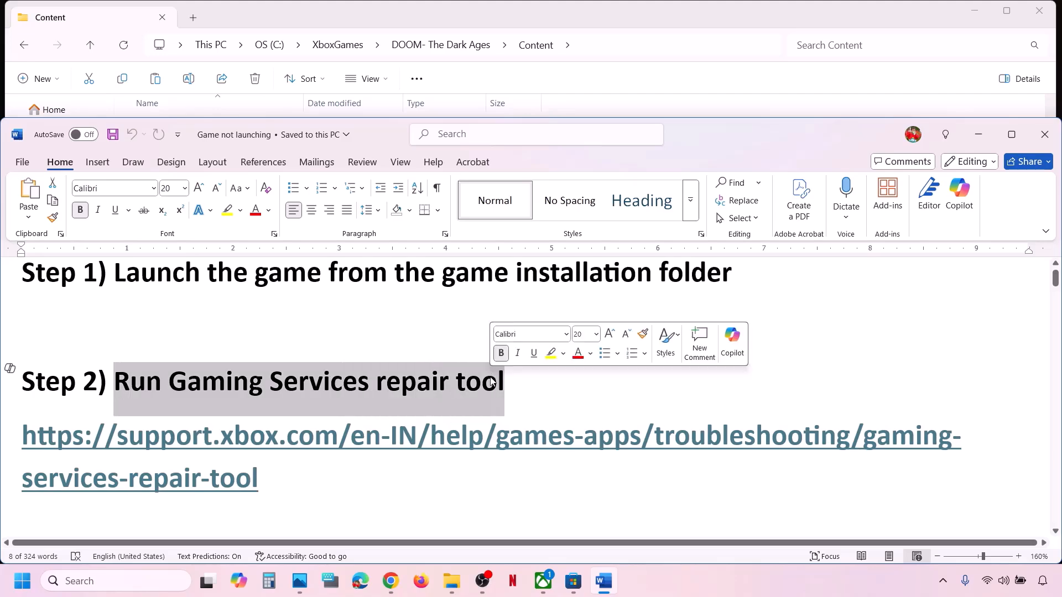
# In the Xbox app, close the game's management dialog and run the Gaming Services Repair Tool from Support, closing it when the repair is complete.
pyautogui.click(544, 590)
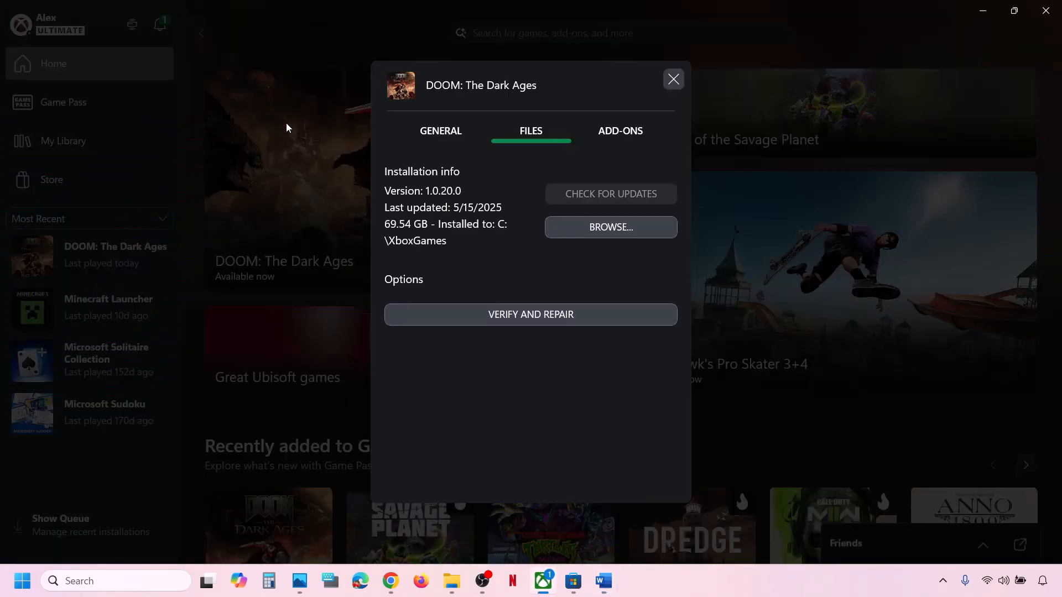
pyautogui.click(673, 79)
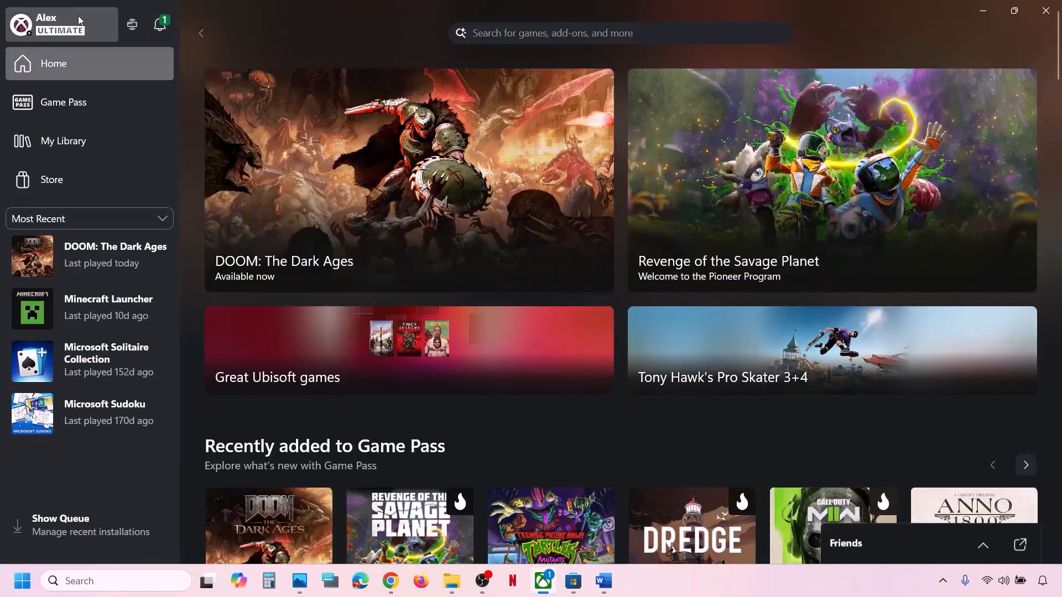
pyautogui.click(80, 21)
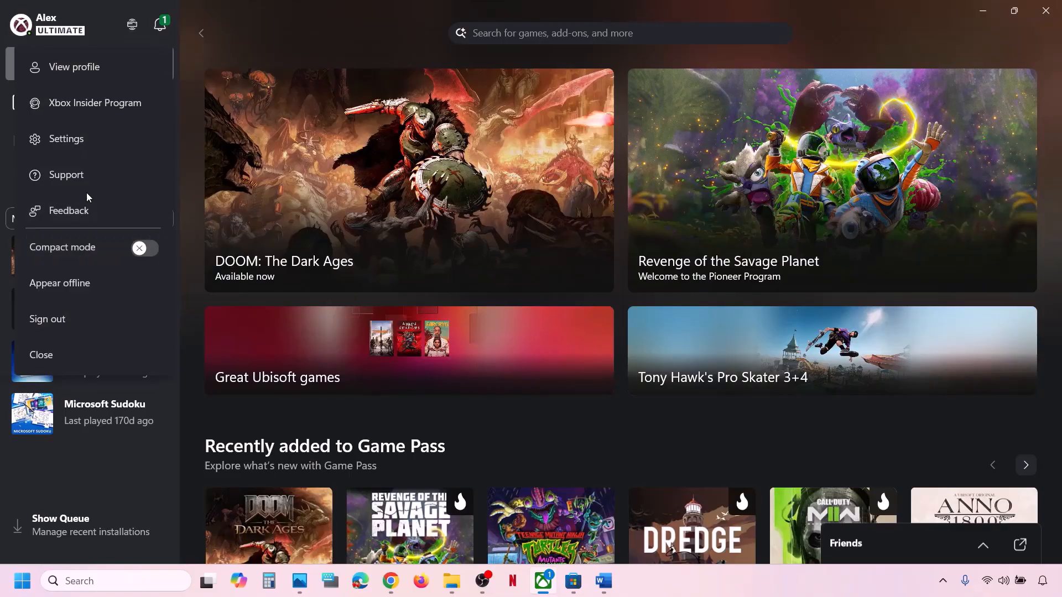
pyautogui.click(72, 177)
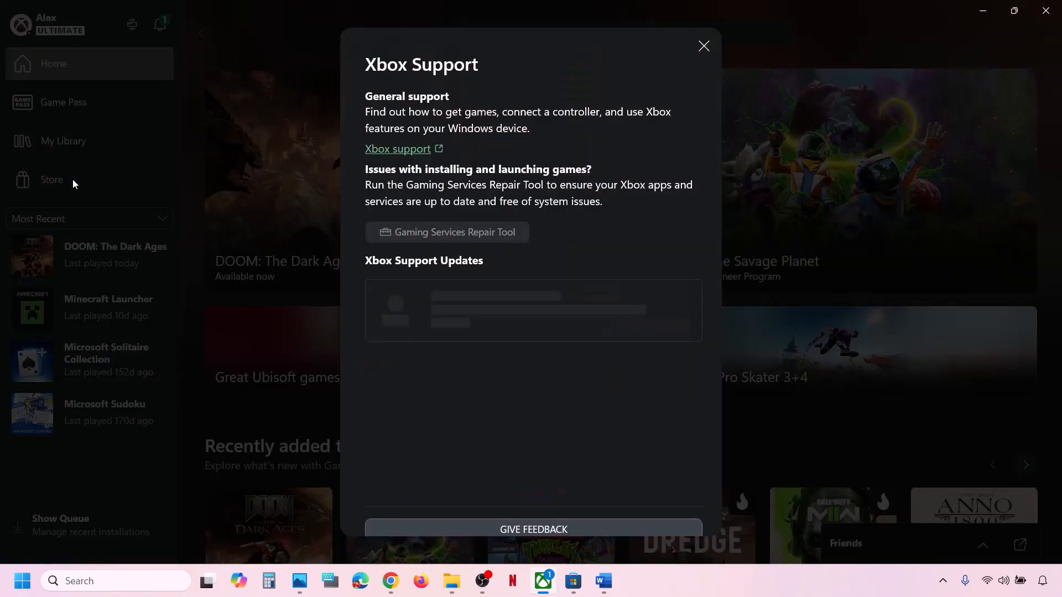
pyautogui.click(469, 237)
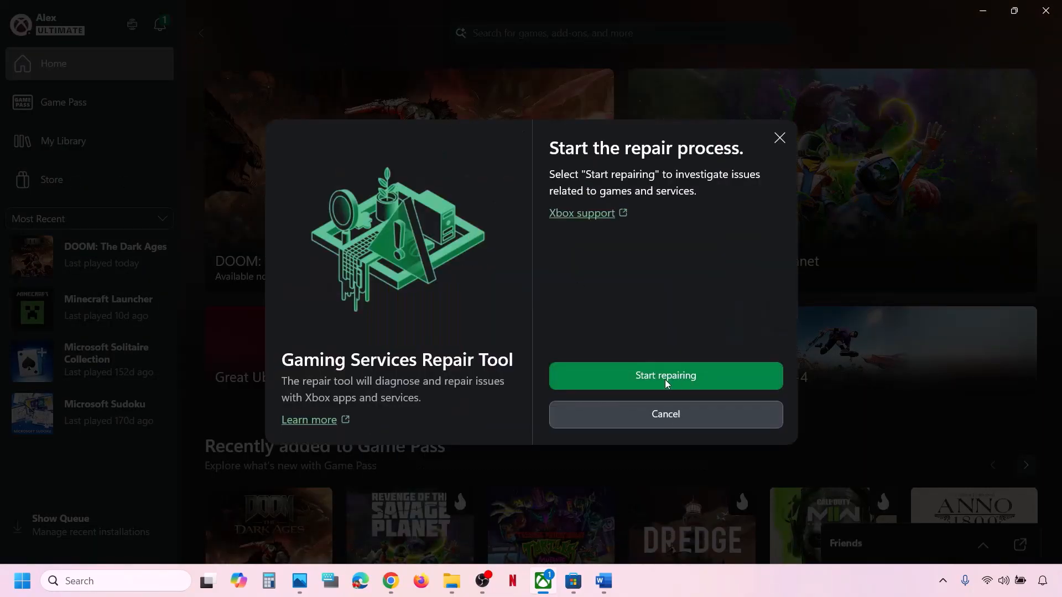
pyautogui.click(665, 379)
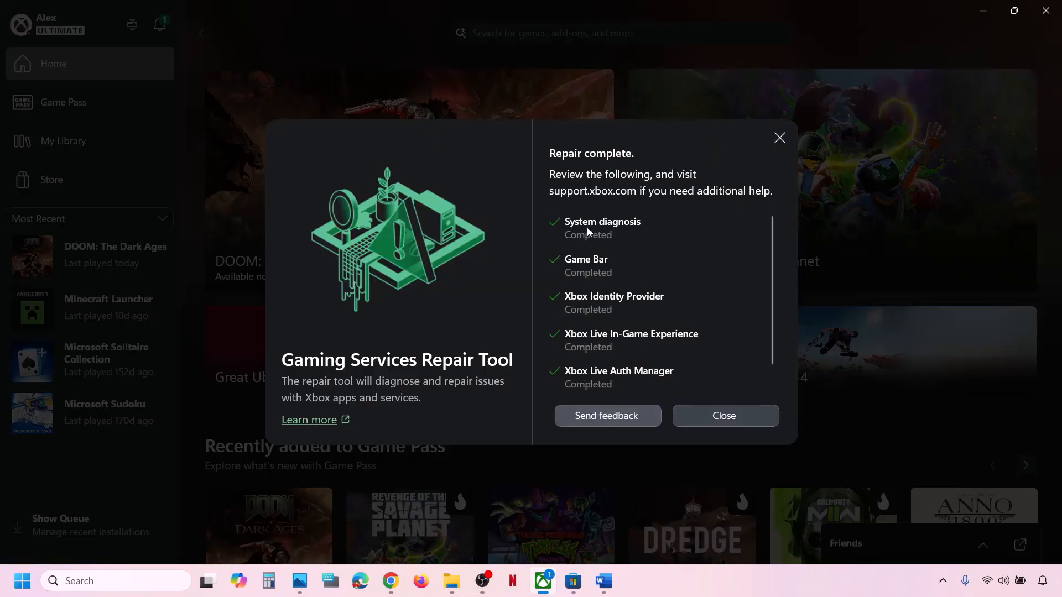
pyautogui.scroll(-1, 585, 331)
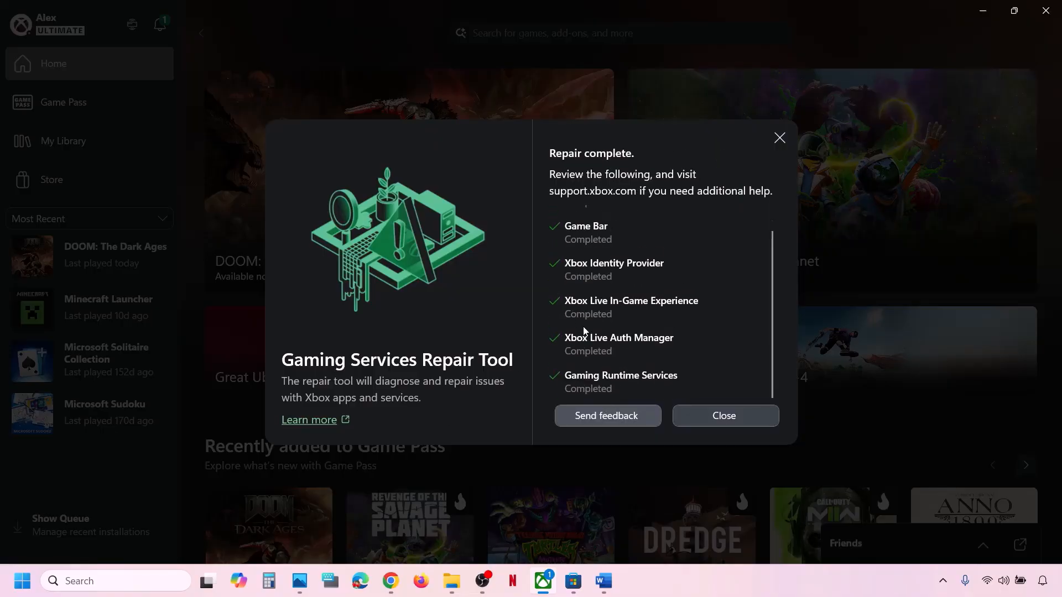
pyautogui.click(721, 417)
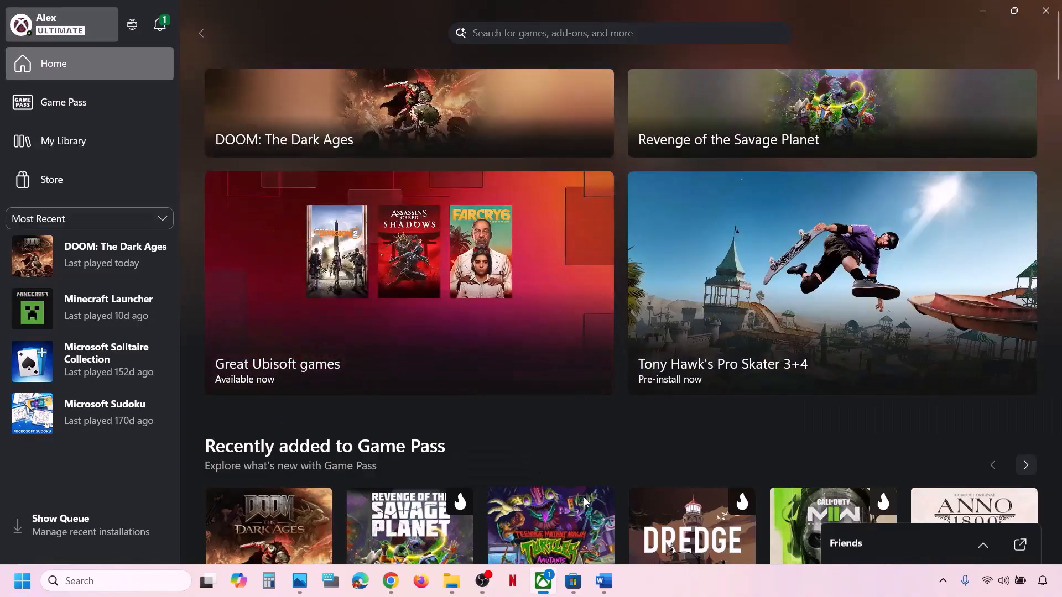
# In Chrome, download the Gaming Services Repair Tool for PC from the Xbox Support article, run it, and close its console when it finishes.
pyautogui.click(391, 581)
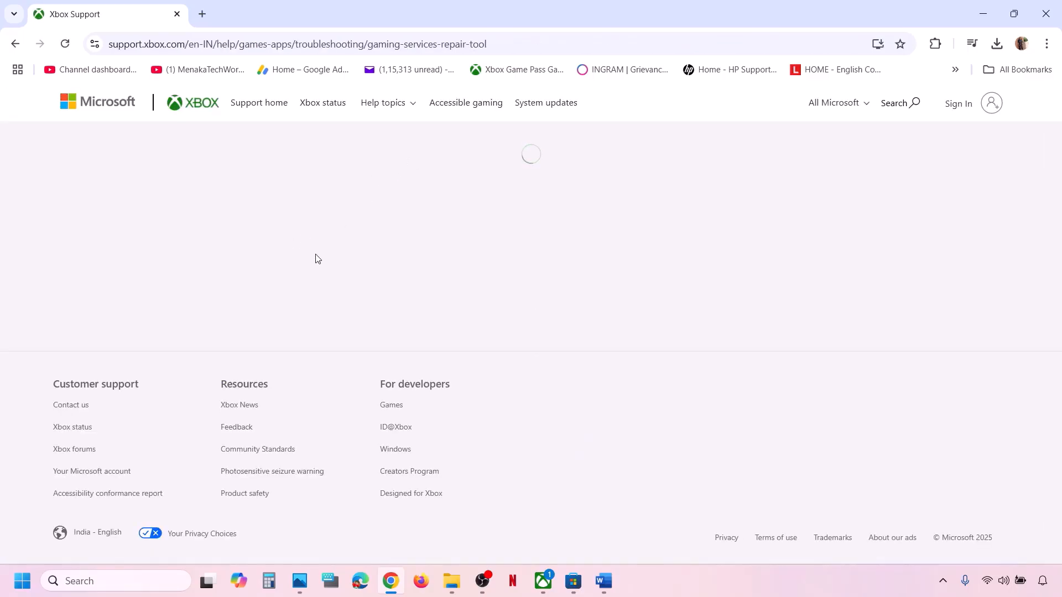
pyautogui.scroll(-3, 318, 259)
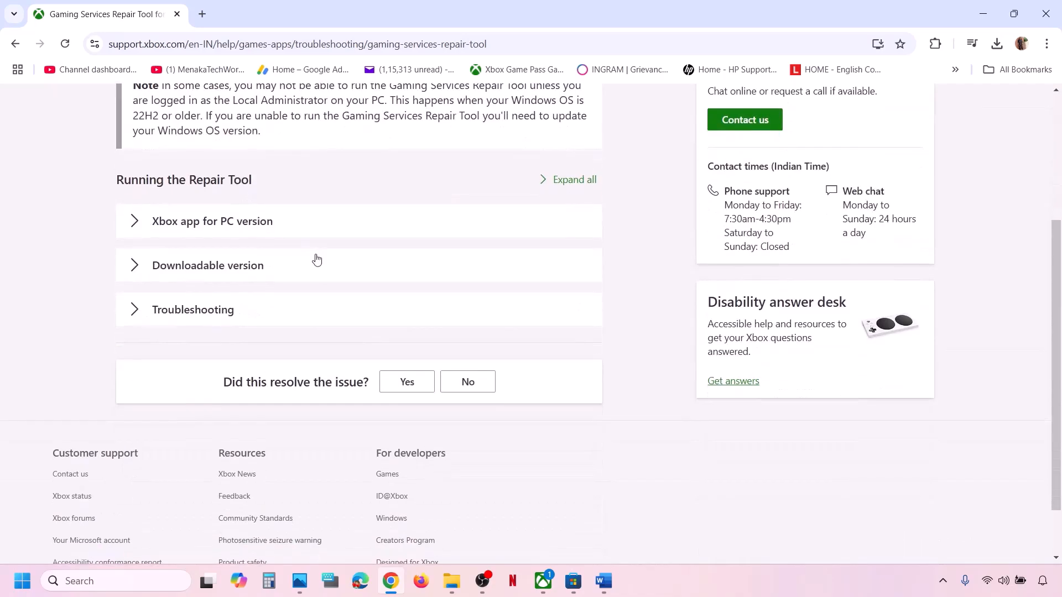
pyautogui.click(225, 271)
pyautogui.scroll(-8, 224, 272)
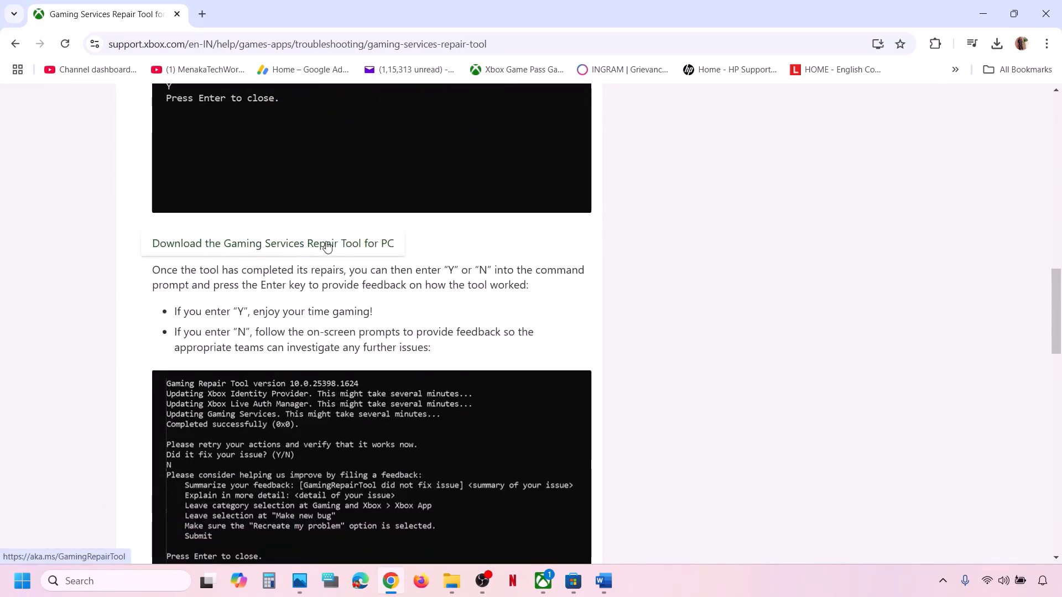
pyautogui.click(325, 247)
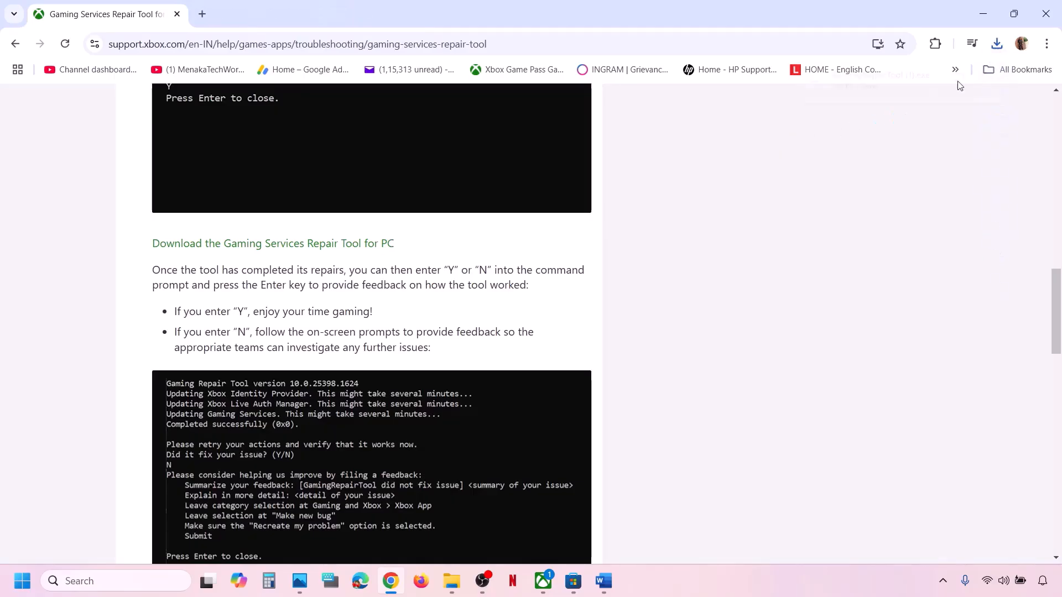
pyautogui.click(886, 77)
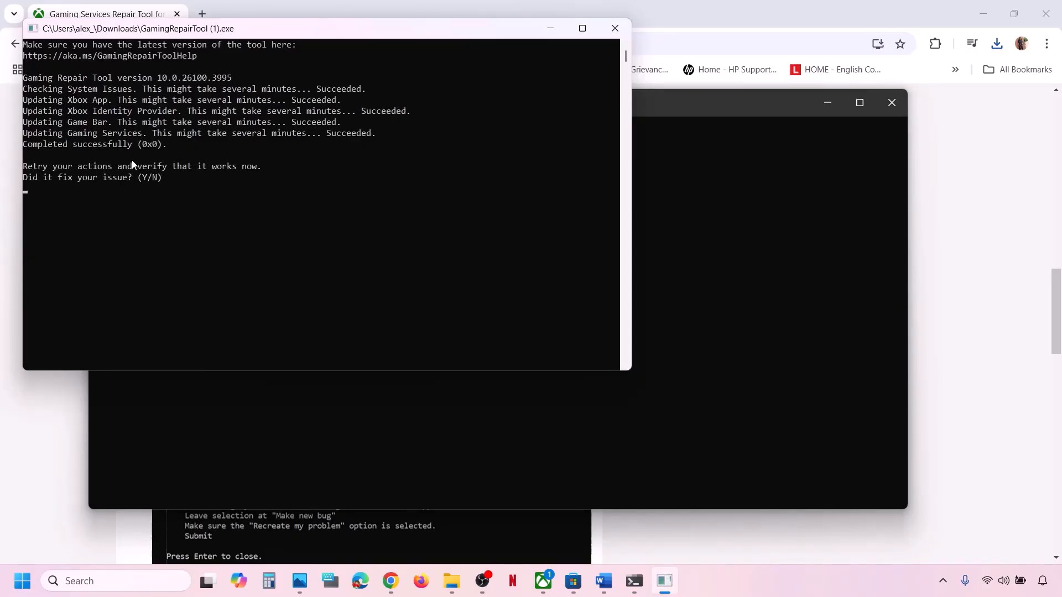
pyautogui.click(614, 28)
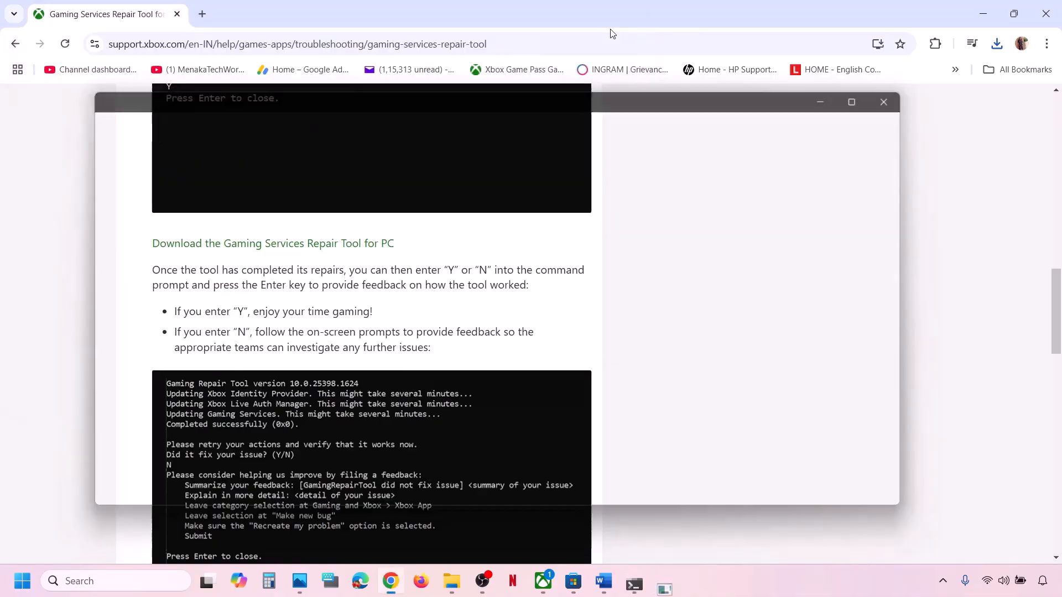
# Switch to the Word document, go to Step 3 about unplugging external devices, and maximize the window.
pyautogui.click(603, 581)
pyautogui.scroll(-3, 350, 429)
pyautogui.scroll(-4, 350, 429)
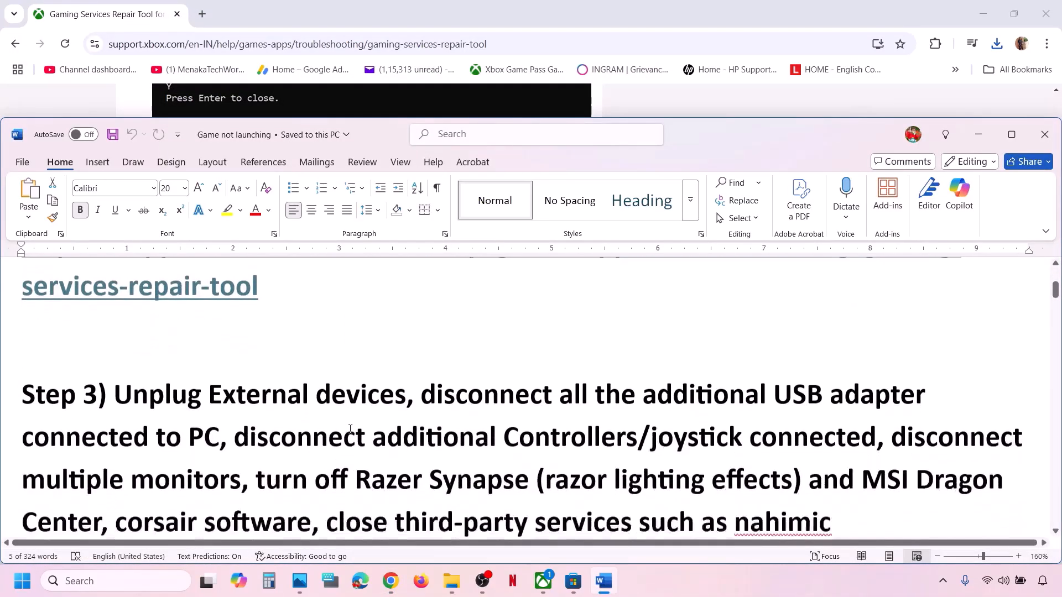
pyautogui.click(1012, 135)
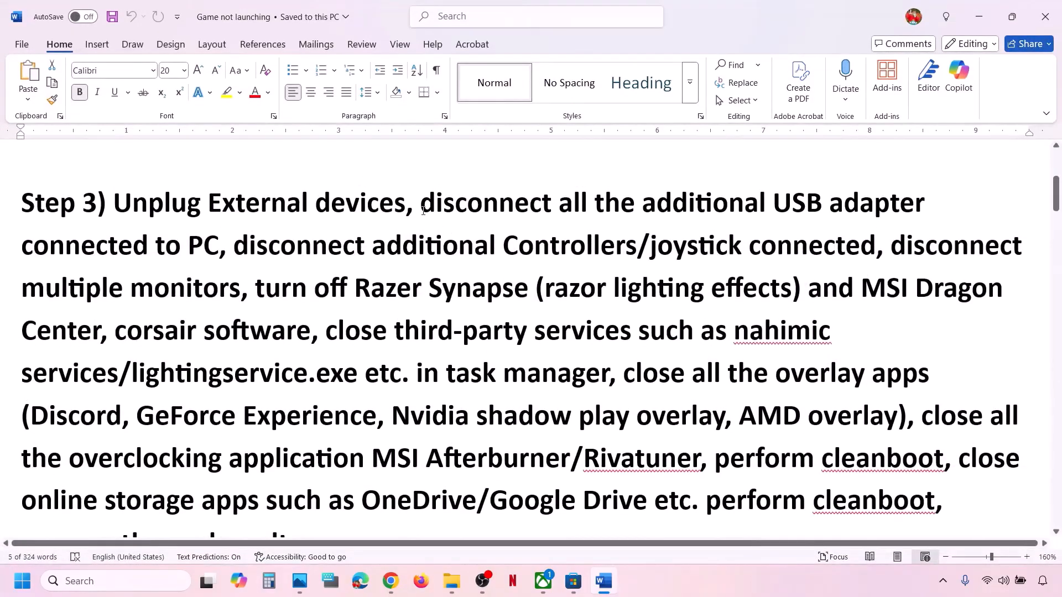
# Highlight the Step 3 instructions from disconnecting additional USB adapters and controllers through closing overlay apps such as Discord.
pyautogui.moveTo(421, 207); pyautogui.dragTo(1024, 248)
pyautogui.click(476, 249)
pyautogui.moveTo(233, 245); pyautogui.dragTo(902, 378)
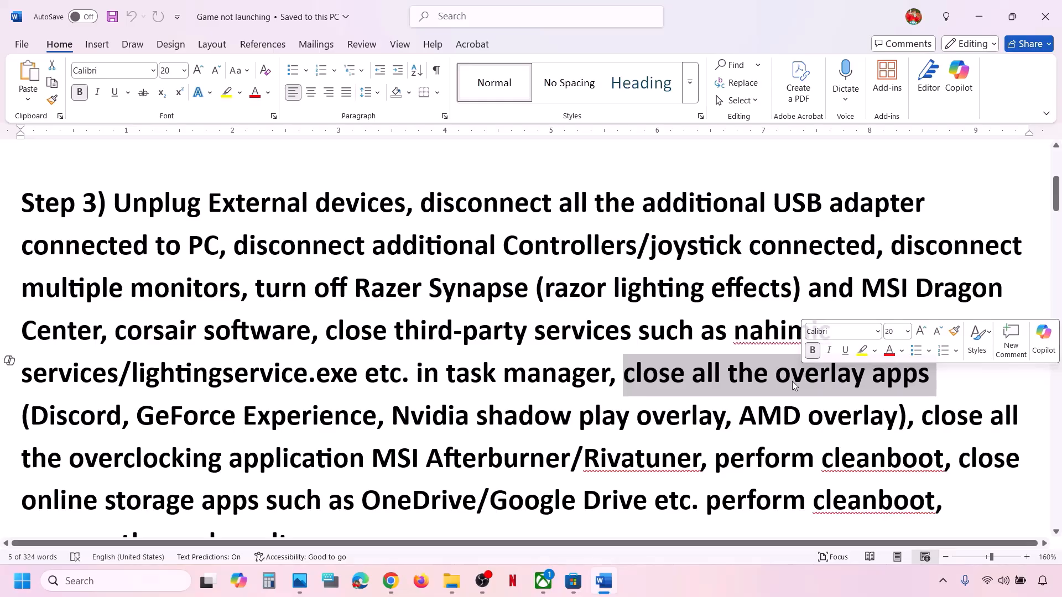
pyautogui.moveTo(123, 416); pyautogui.dragTo(31, 418)
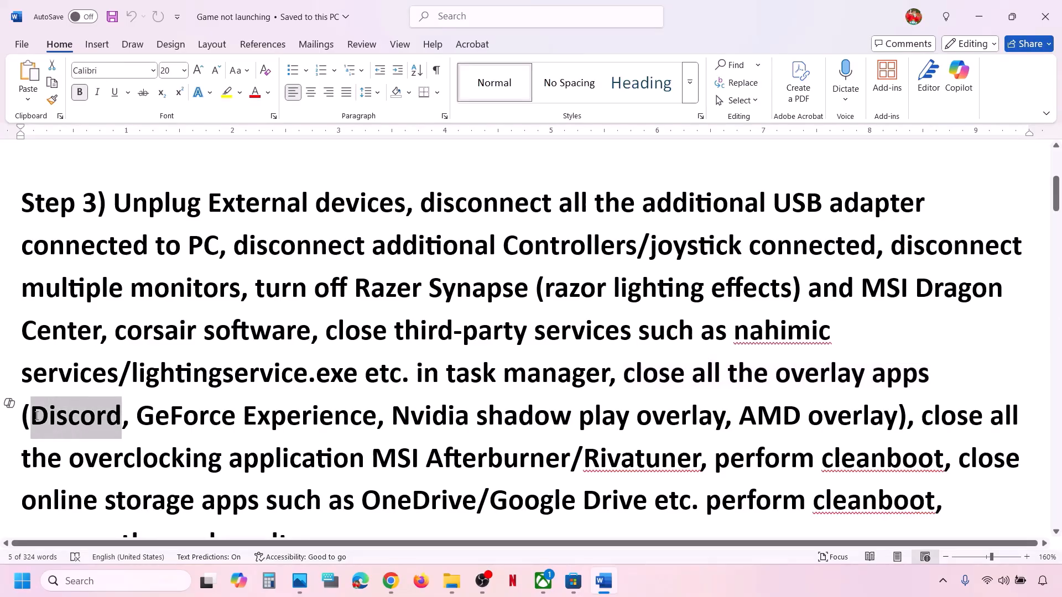
# Open the NVIDIA App, check the NVIDIA overlay option in its settings, and close the app.
pyautogui.click(112, 581)
pyautogui.write('nvi')
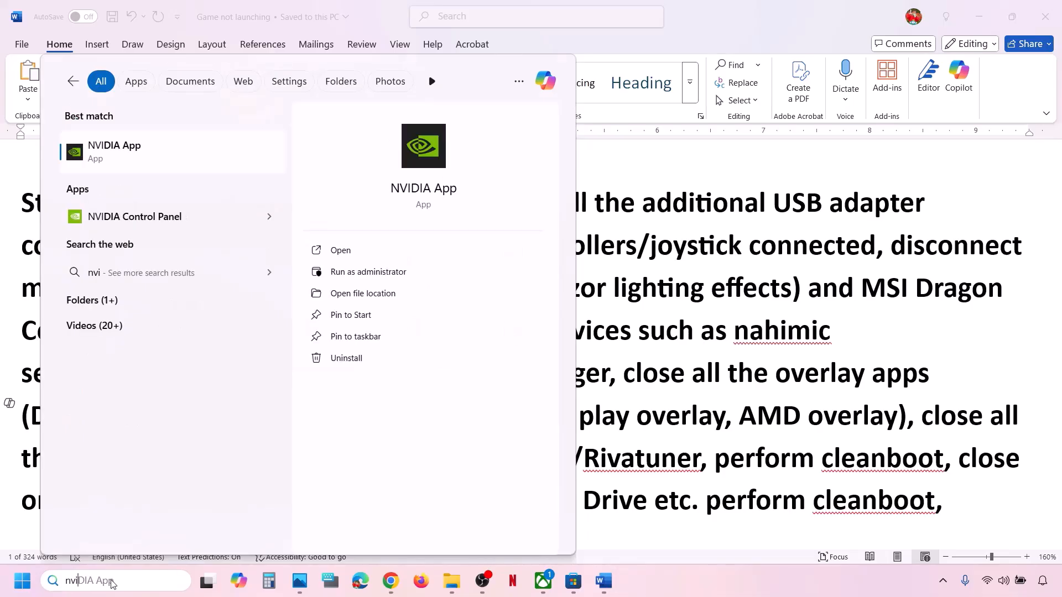
pyautogui.press('Return')
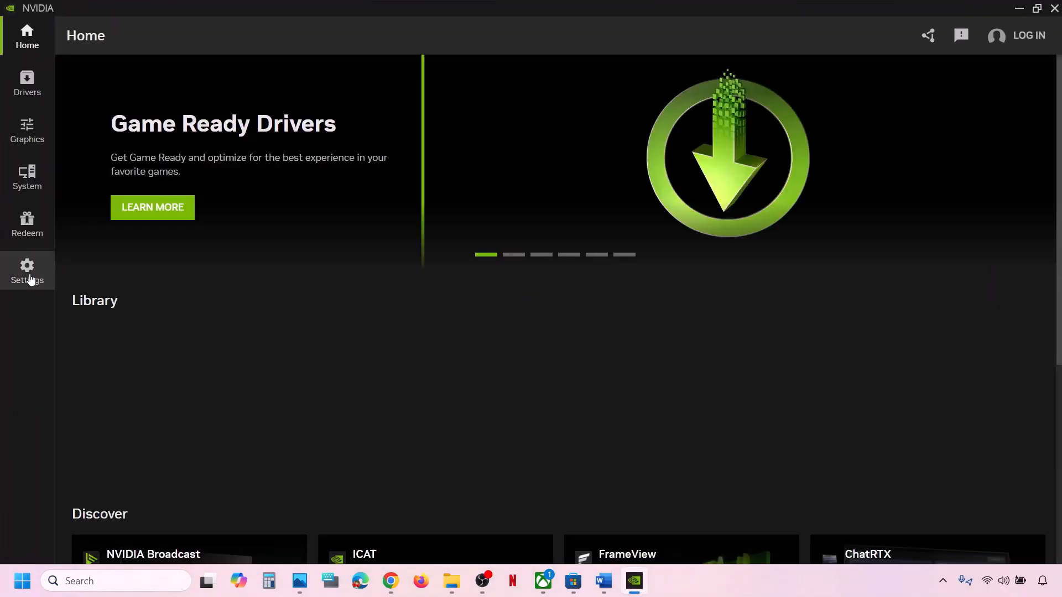
pyautogui.click(29, 276)
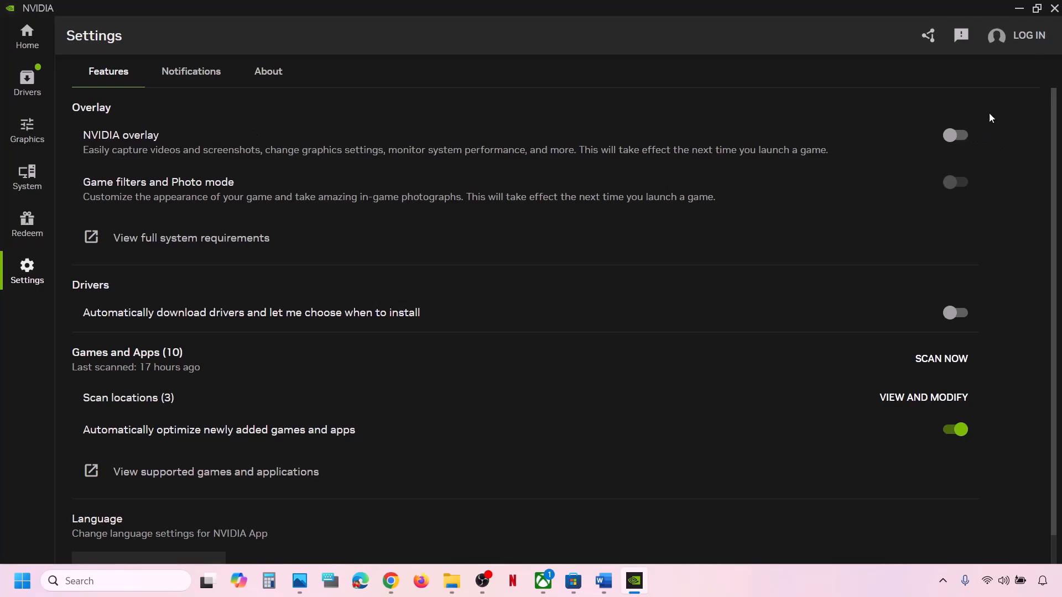
pyautogui.click(1050, 12)
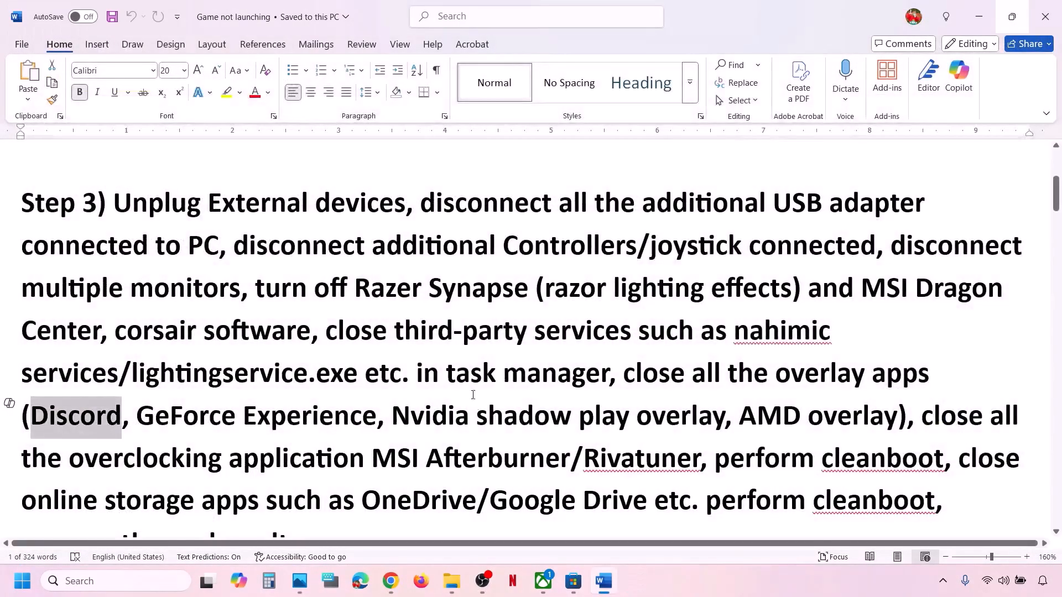
# In Step 3, highlight the instructions to close overlay apps and overclocking applications, ending with MSI Afterburner/Rivatuner.
pyautogui.scroll(-1, 474, 386)
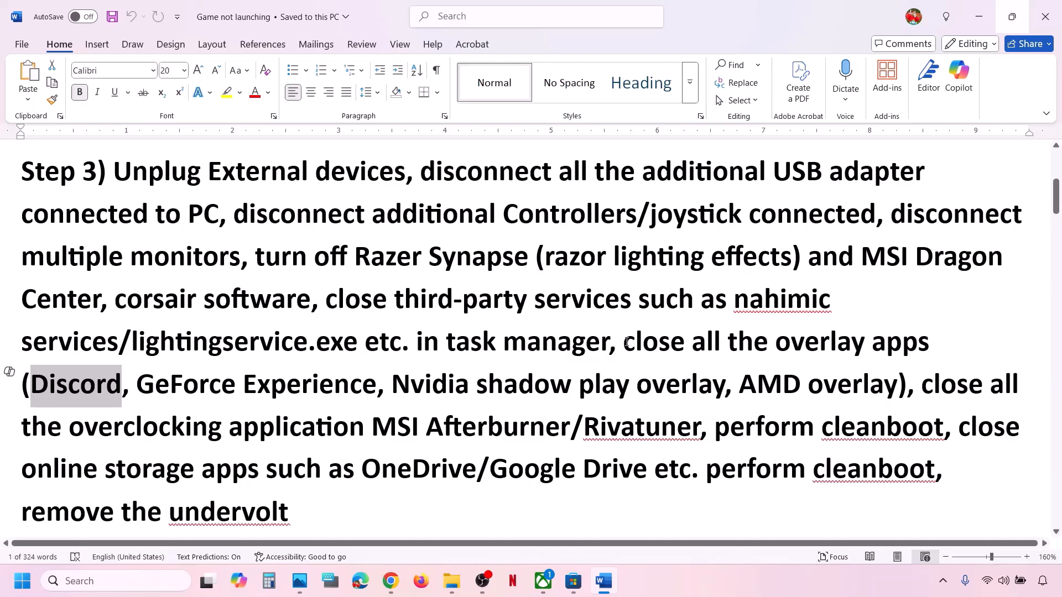
pyautogui.moveTo(627, 343); pyautogui.dragTo(869, 346)
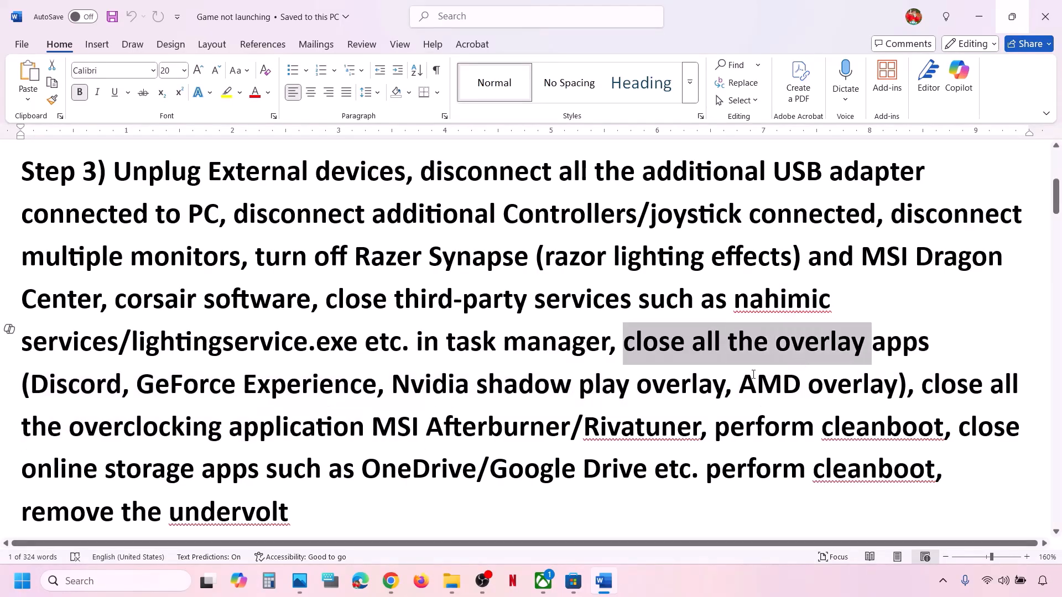
pyautogui.moveTo(753, 375); pyautogui.dragTo(574, 429)
pyautogui.scroll(-1, 498, 420)
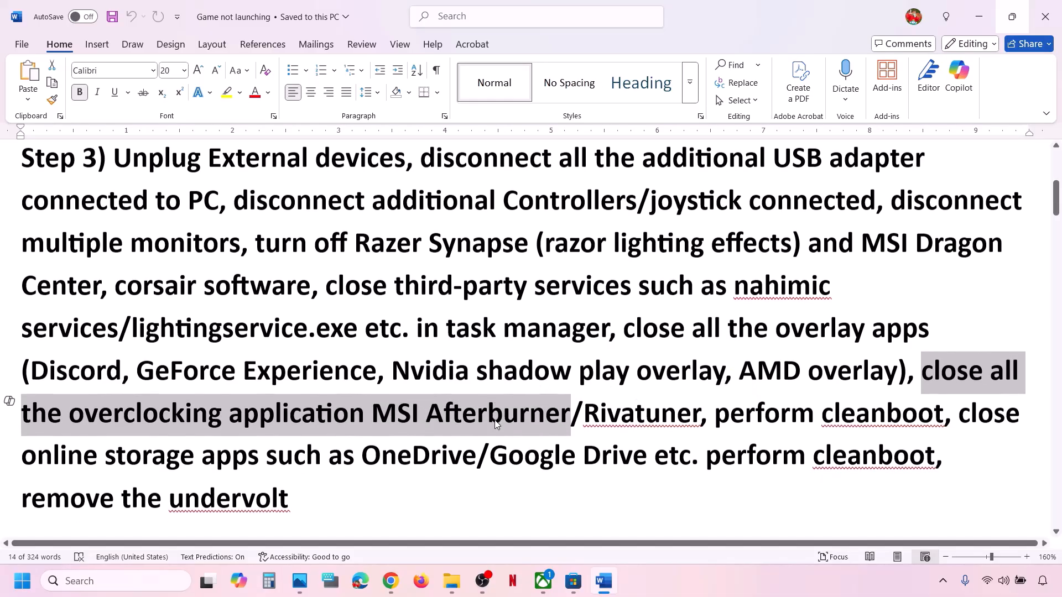
pyautogui.click(375, 414)
pyautogui.moveTo(374, 414); pyautogui.dragTo(700, 414)
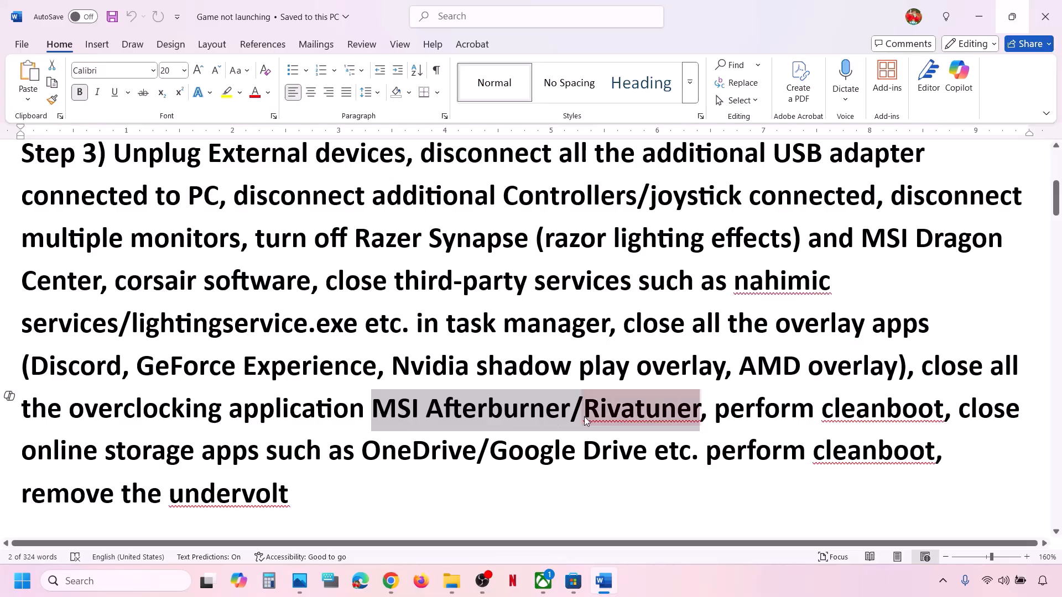
# Find and launch MSI Afterburner and RivaTuner through Windows search.
pyautogui.click(126, 579)
pyautogui.write('msi afterburner')
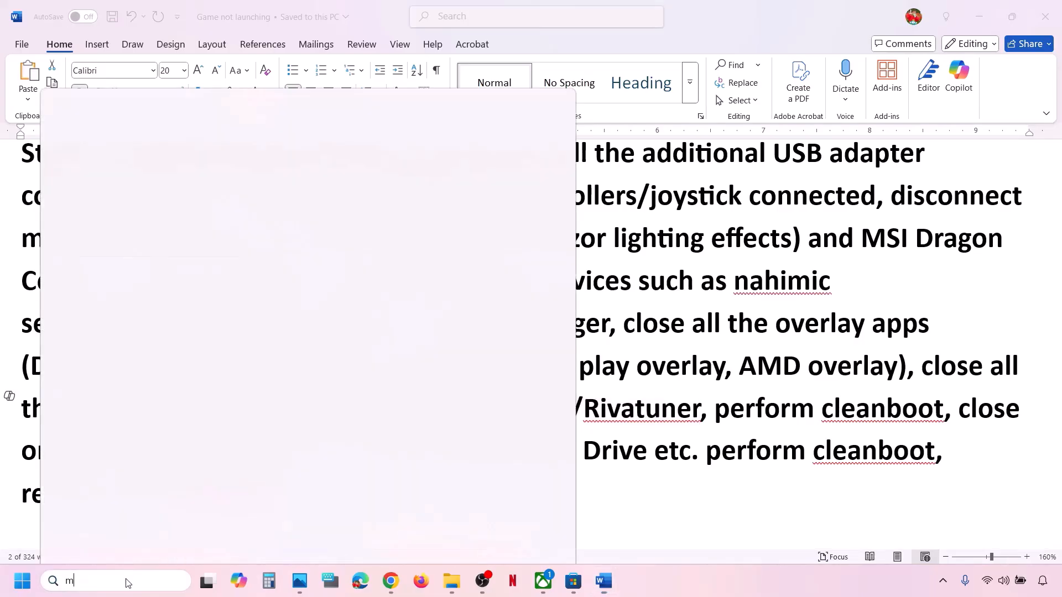
pyautogui.press('Return')
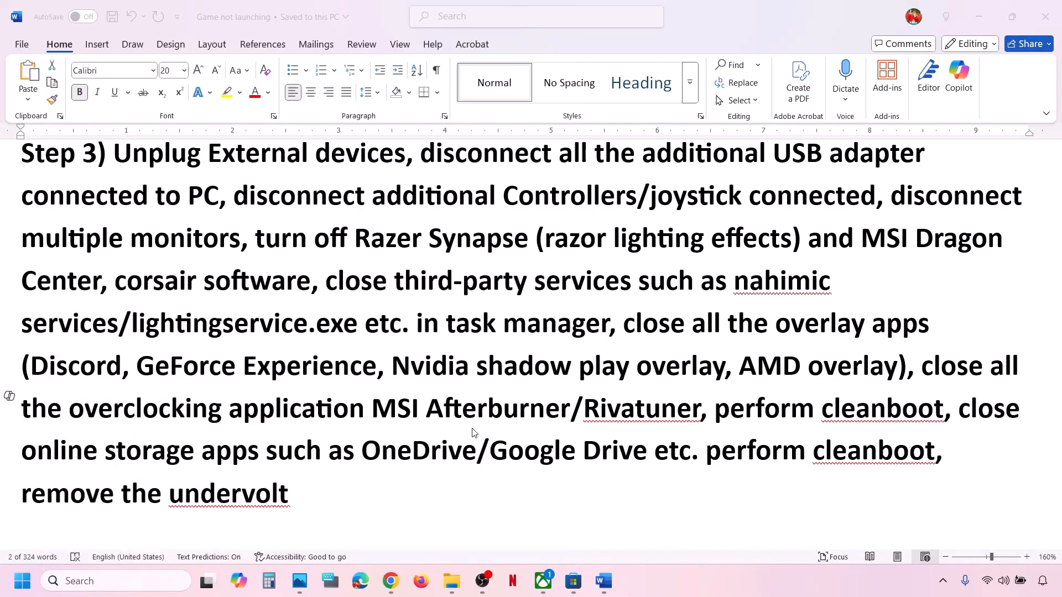
pyautogui.click(151, 578)
pyautogui.write('riva')
pyautogui.press('Return')
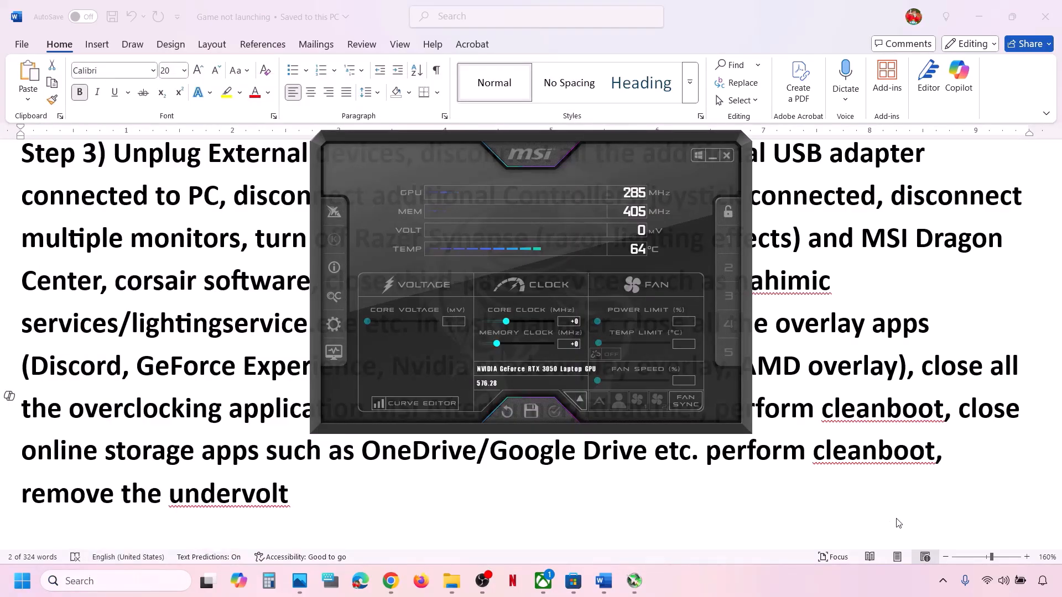
# Close MSI Afterburner, shut down the RivaTuner background processes, and return to the Word document.
pyautogui.click(727, 156)
pyautogui.click(943, 584)
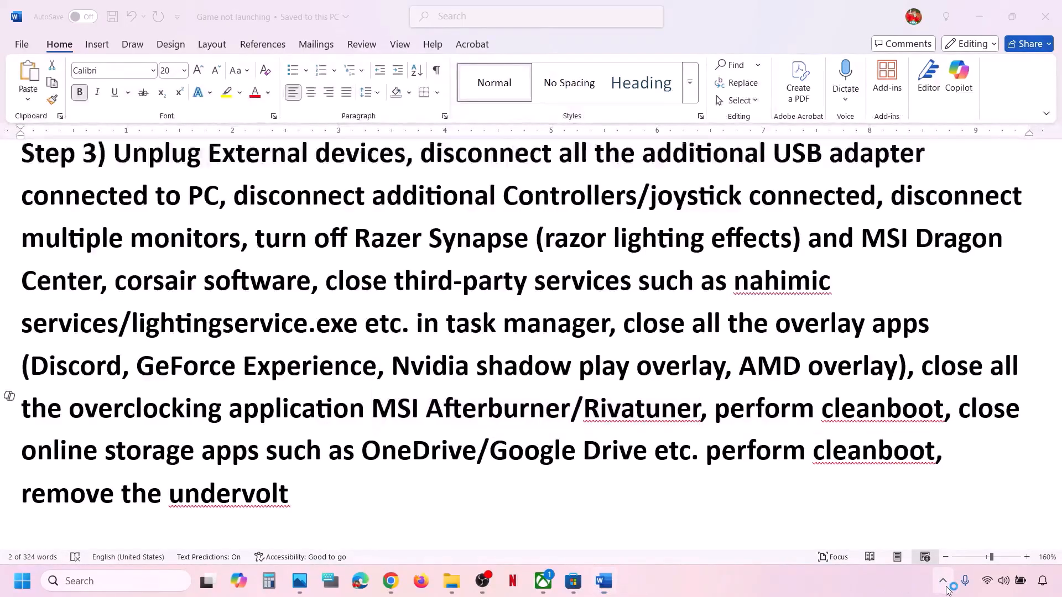
pyautogui.rightClick(1005, 514)
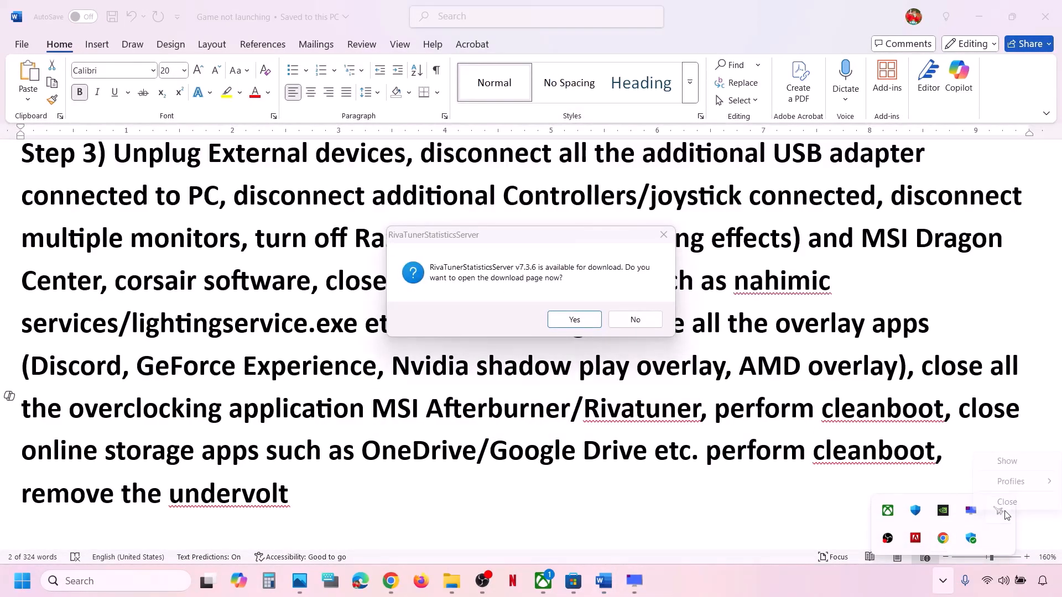
pyautogui.click(1020, 505)
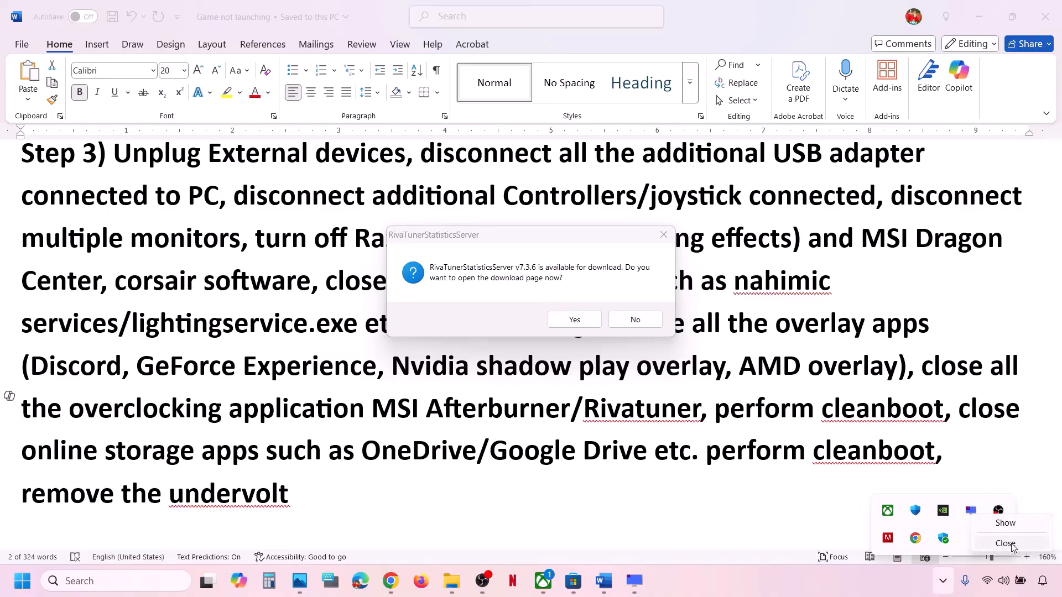
pyautogui.click(602, 446)
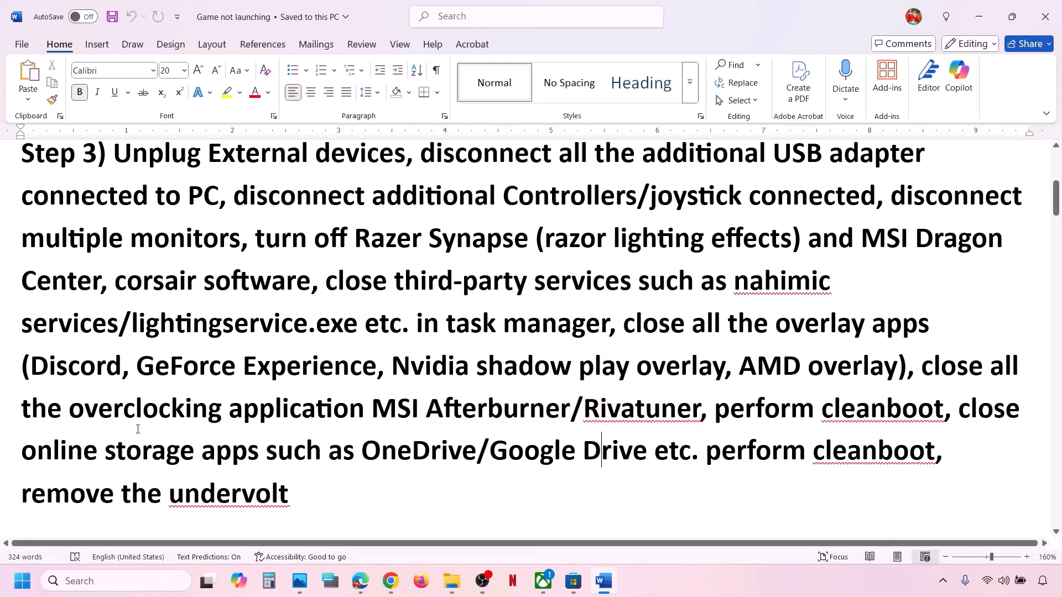
# In Step 3, insert "Set overclocking to default, " before "close all the overclocking application".
pyautogui.moveTo(71, 409); pyautogui.dragTo(338, 403)
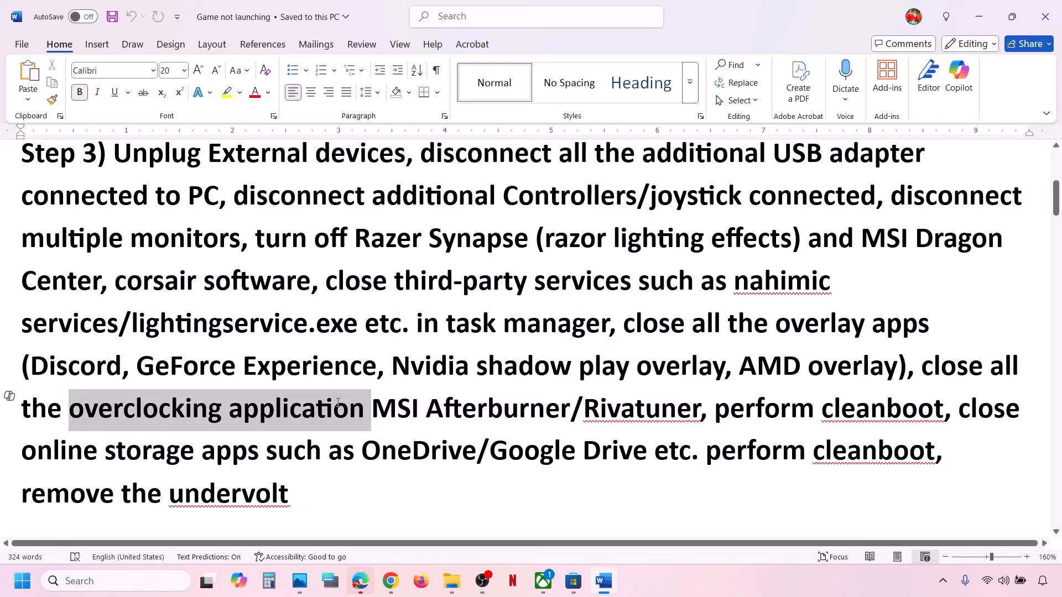
pyautogui.click(790, 416)
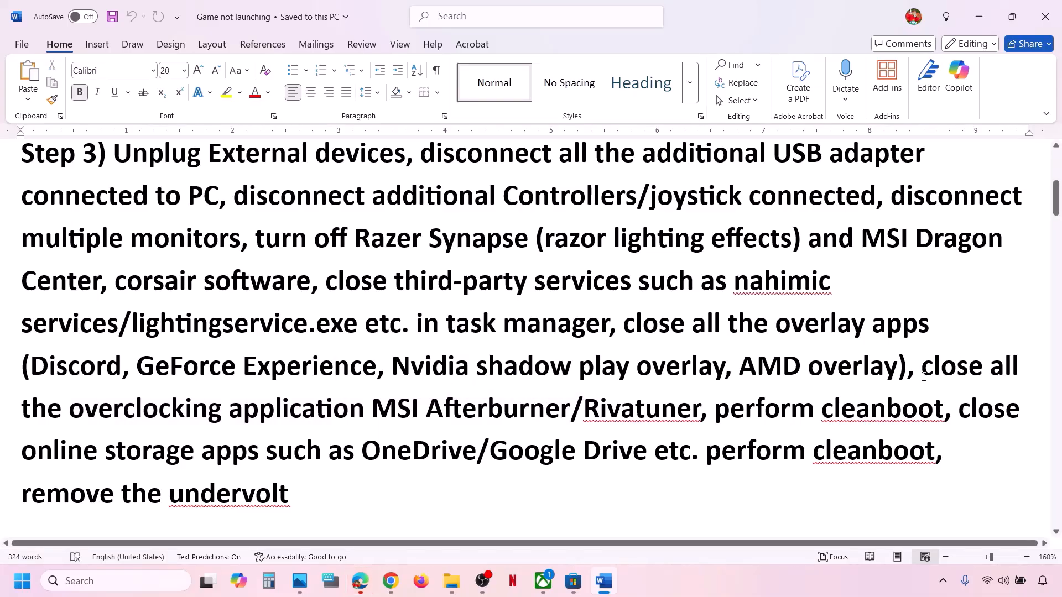
pyautogui.click(922, 366)
pyautogui.write('Set overc')
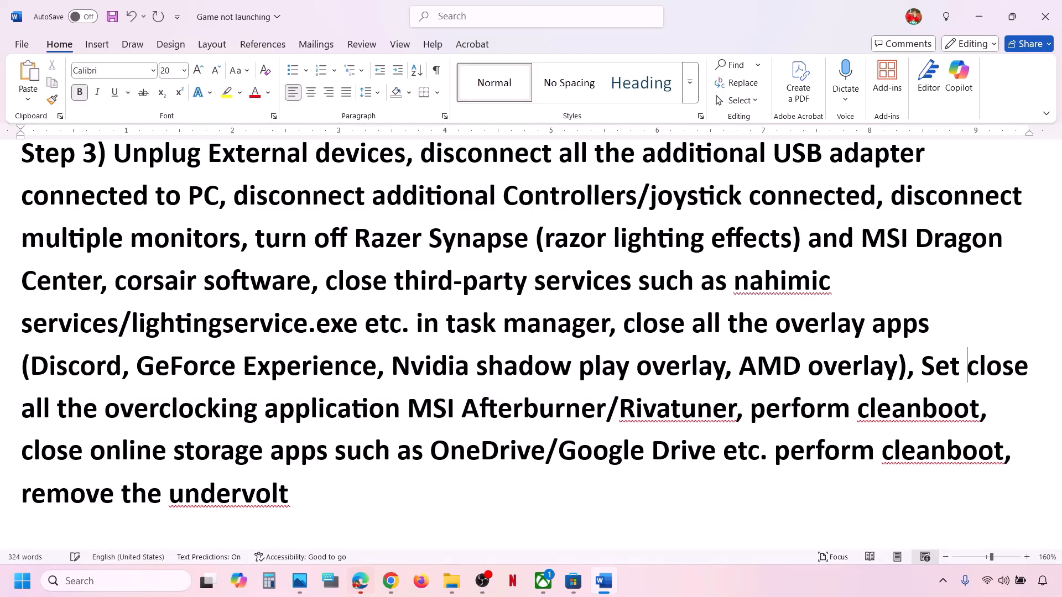
pyautogui.write('locking to d')
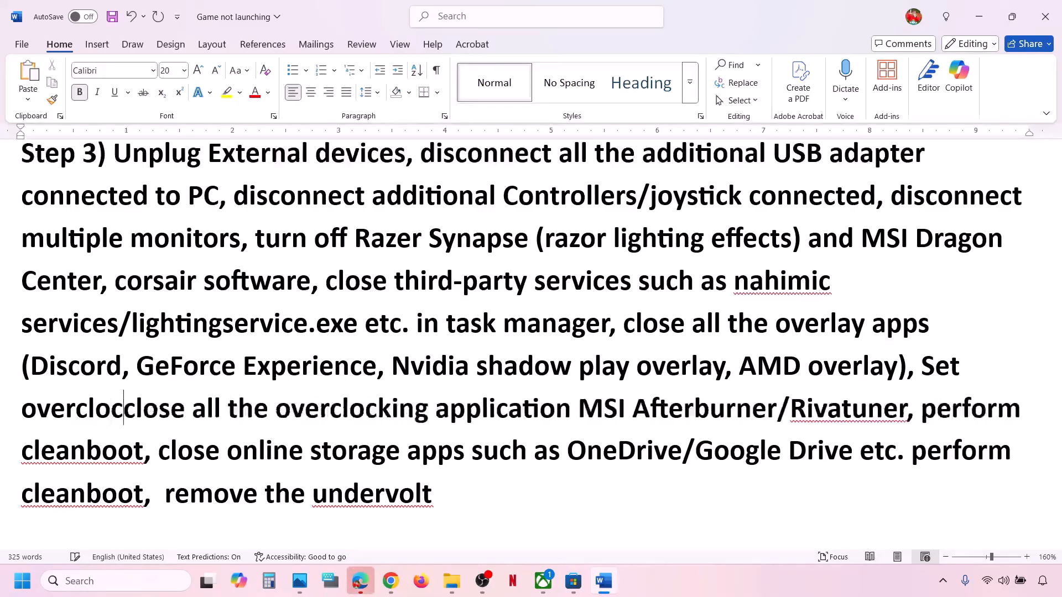
pyautogui.write('efault')
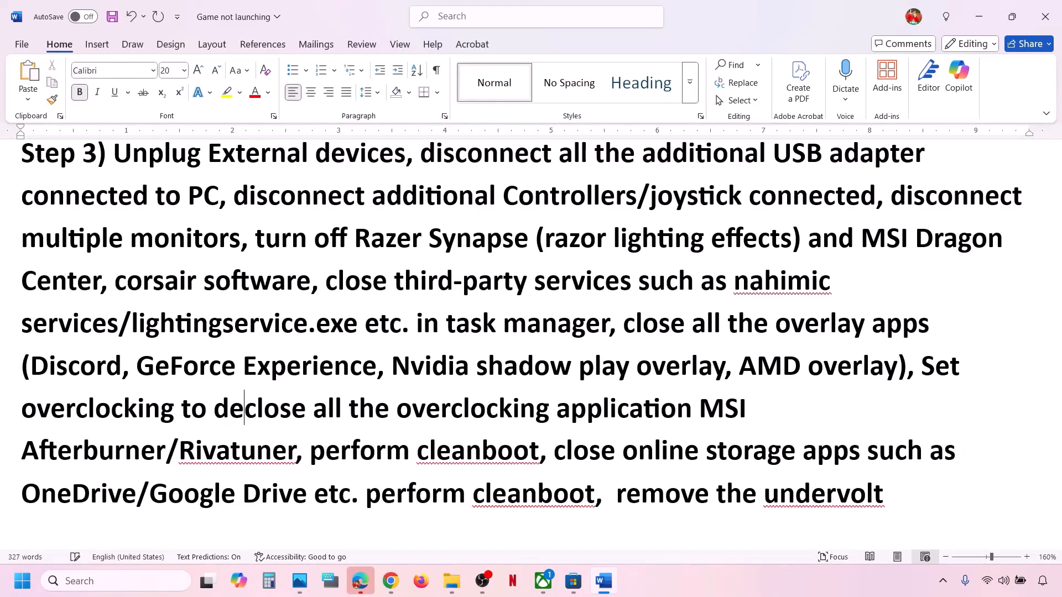
pyautogui.write(',')
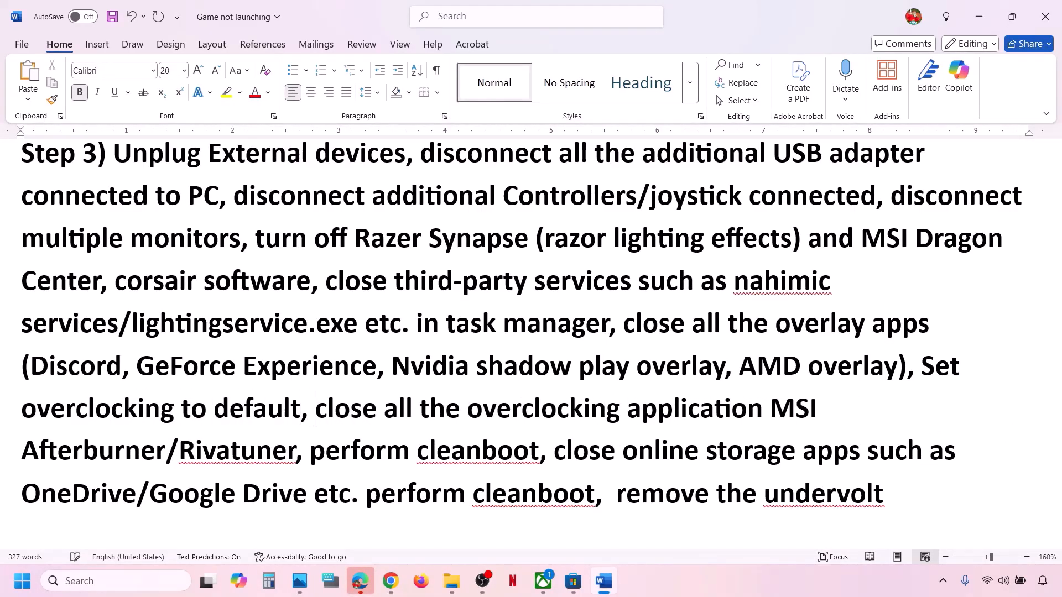
# Select "perform cleanboot" in Step 3, then find and open System Configuration through Windows search.
pyautogui.moveTo(923, 366); pyautogui.dragTo(474, 453)
pyautogui.write('s')
pyautogui.click(146, 581)
pyautogui.write('ystem')
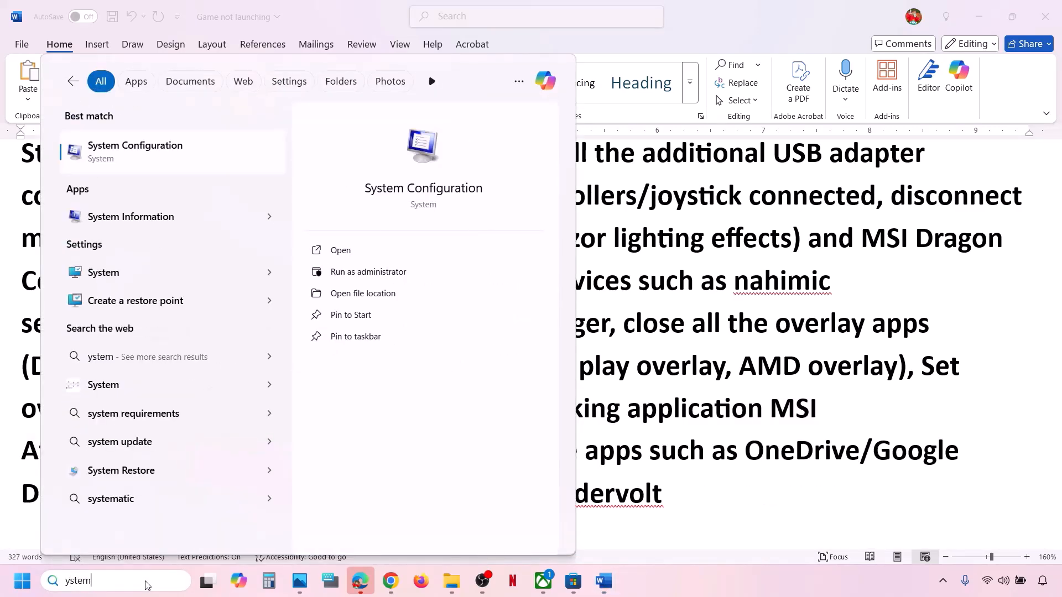
pyautogui.write('s')
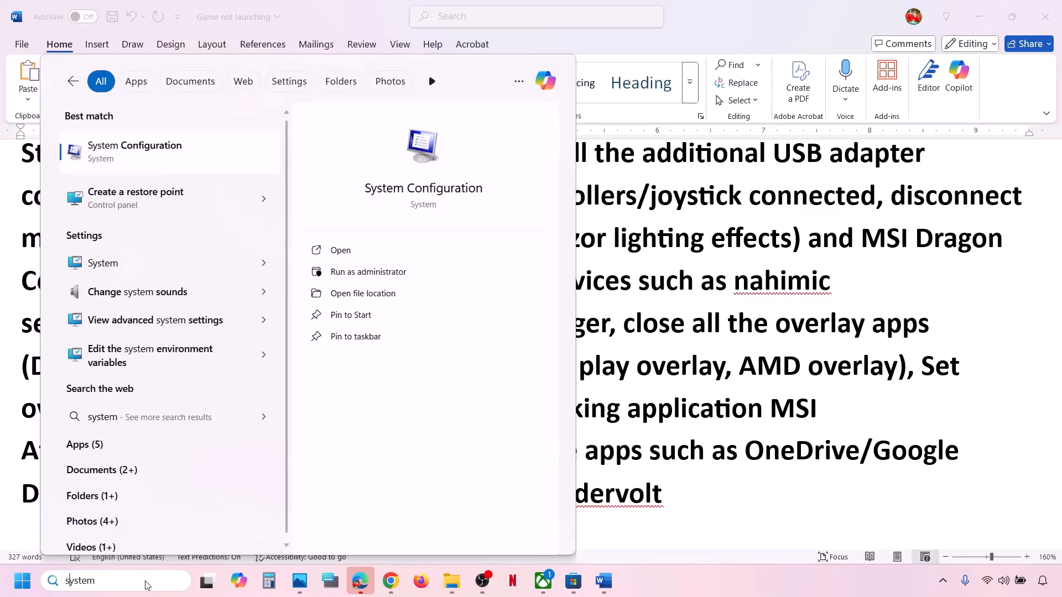
pyautogui.write(' cobfi')
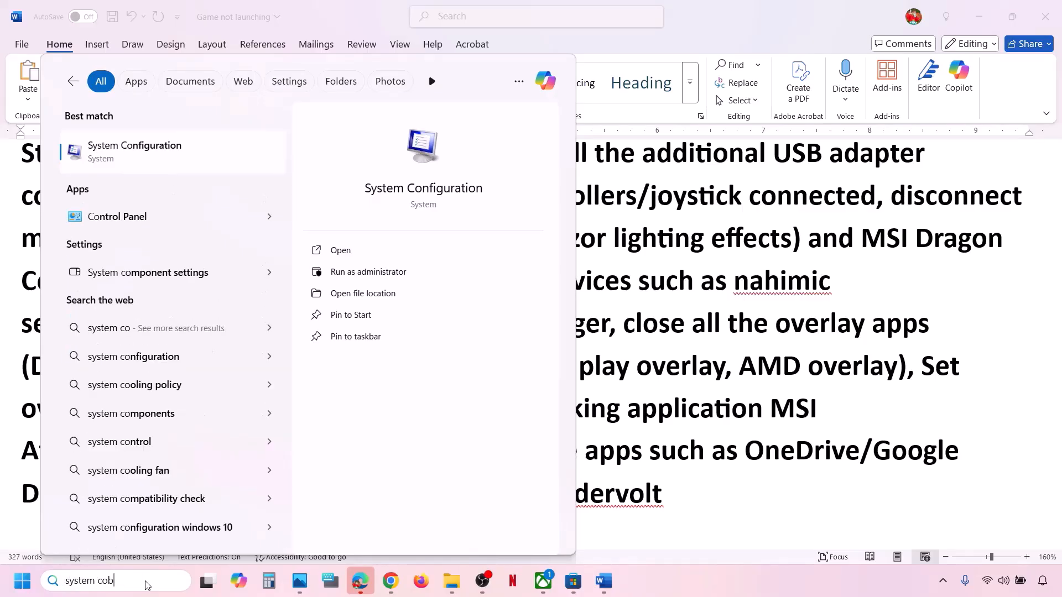
pyautogui.click(159, 147)
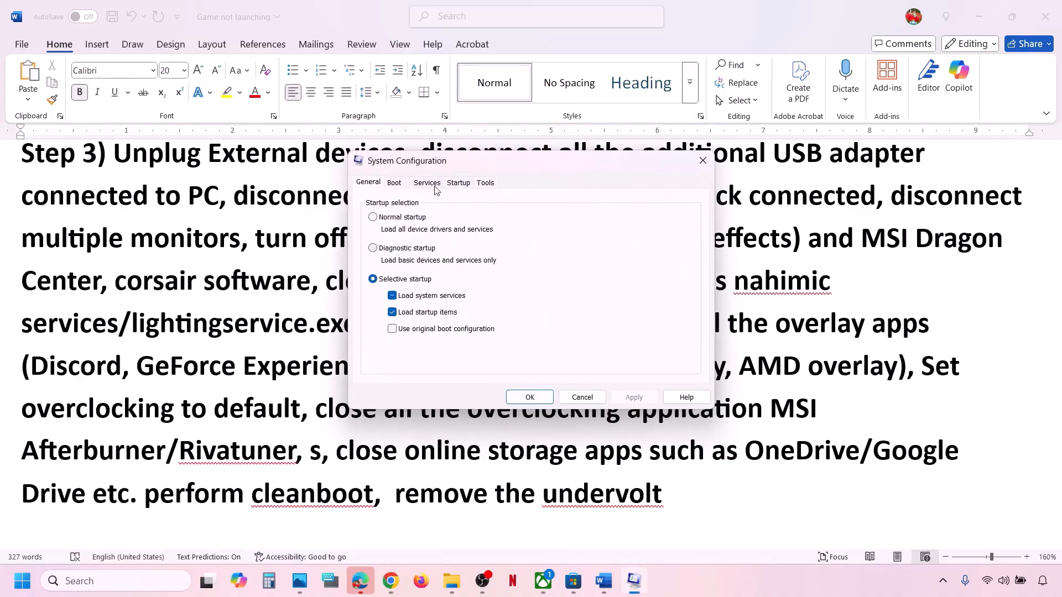
# Hide all Microsoft services, disable all remaining services, apply the changes, and dismiss the restart prompt without restarting.
pyautogui.click(434, 184)
pyautogui.click(365, 374)
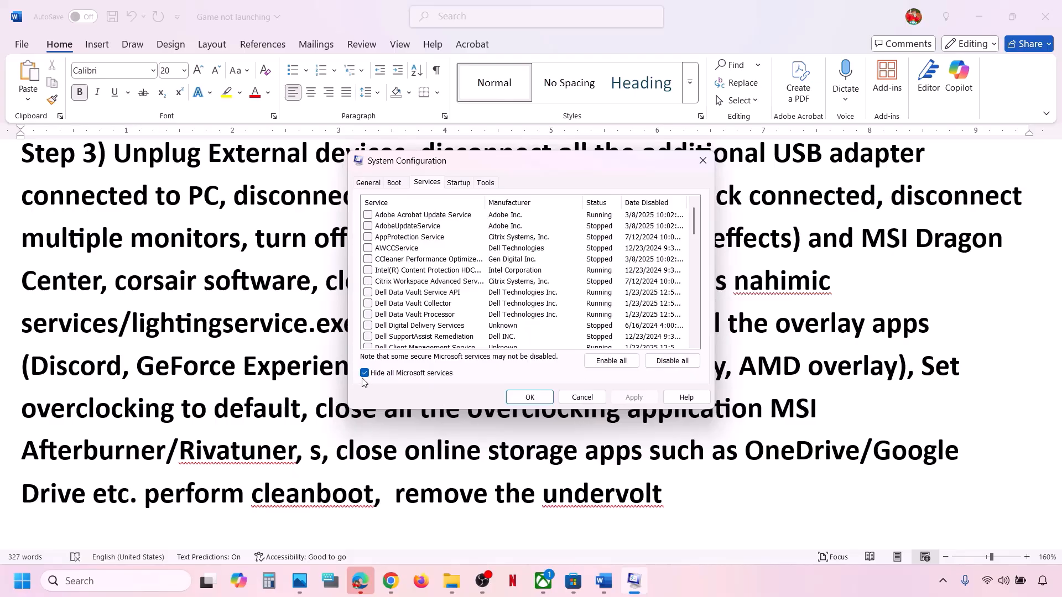
pyautogui.click(672, 360)
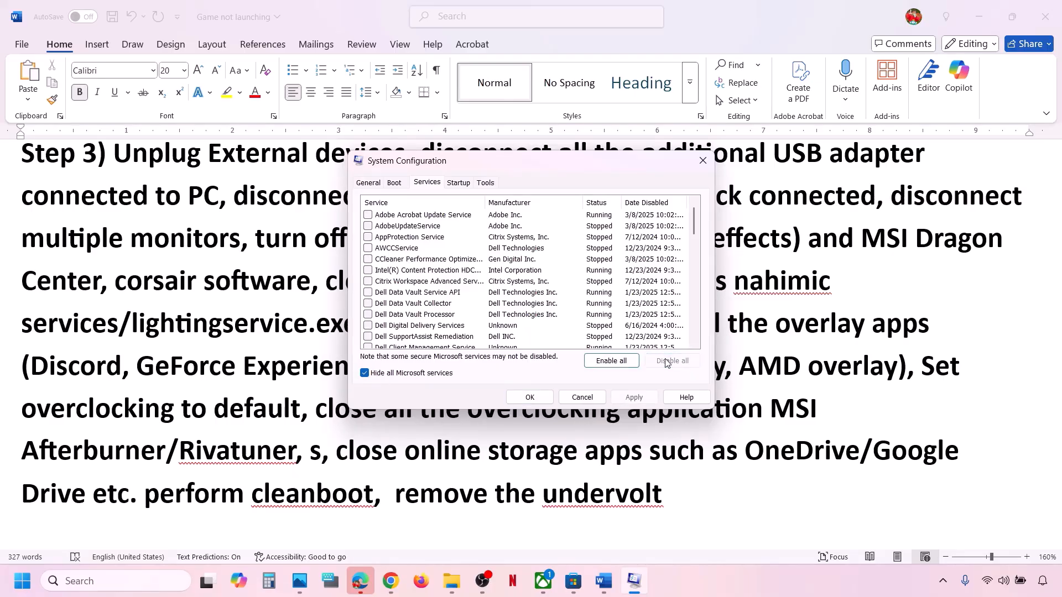
pyautogui.click(643, 395)
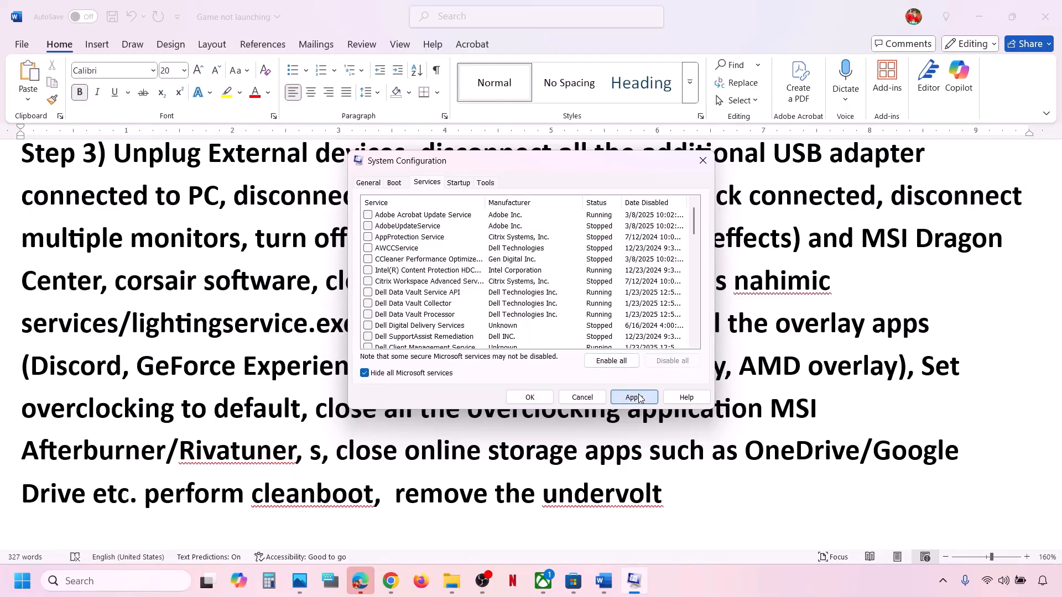
pyautogui.click(534, 399)
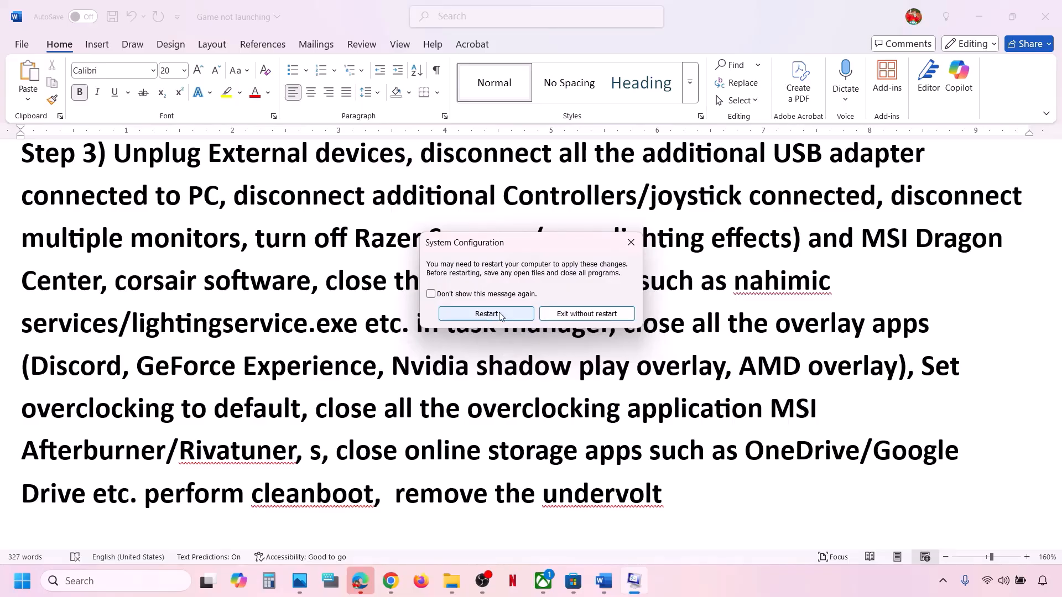
pyautogui.click(635, 241)
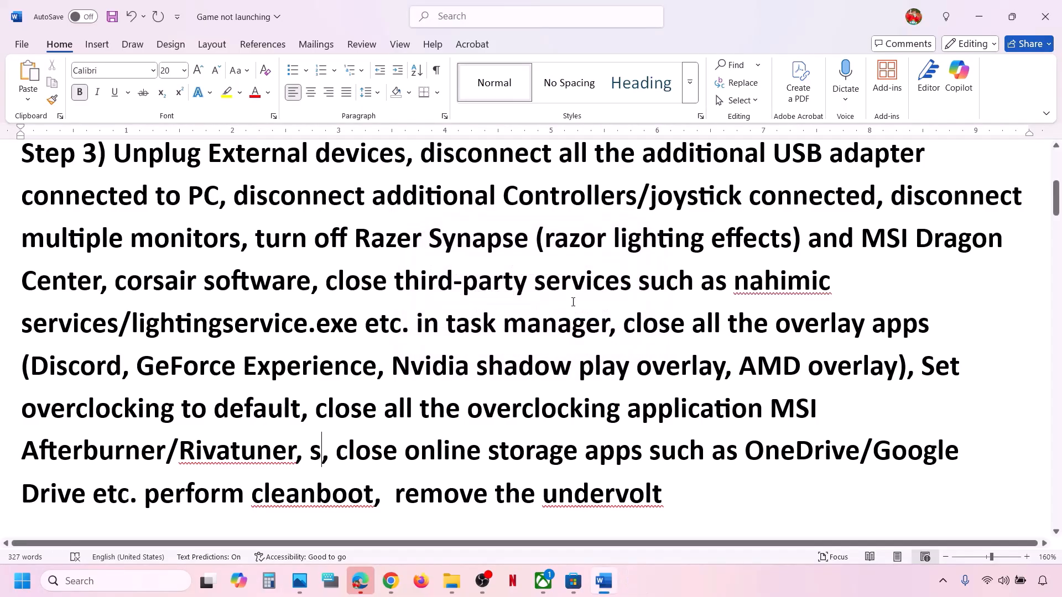
# Undo the accidental overwrite of "perform cleanboot" and highlight the instruction to close online storage apps such as OneDrive/Google Drive.
pyautogui.scroll(-1, 416, 467)
pyautogui.hotkey('ctrl', 'z')
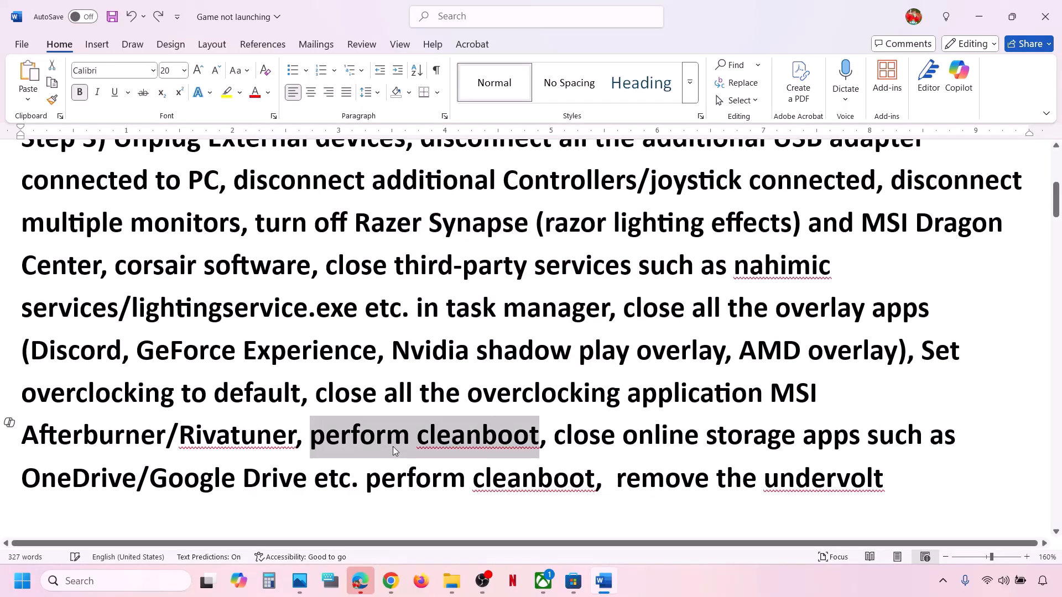
pyautogui.moveTo(555, 437); pyautogui.dragTo(815, 424)
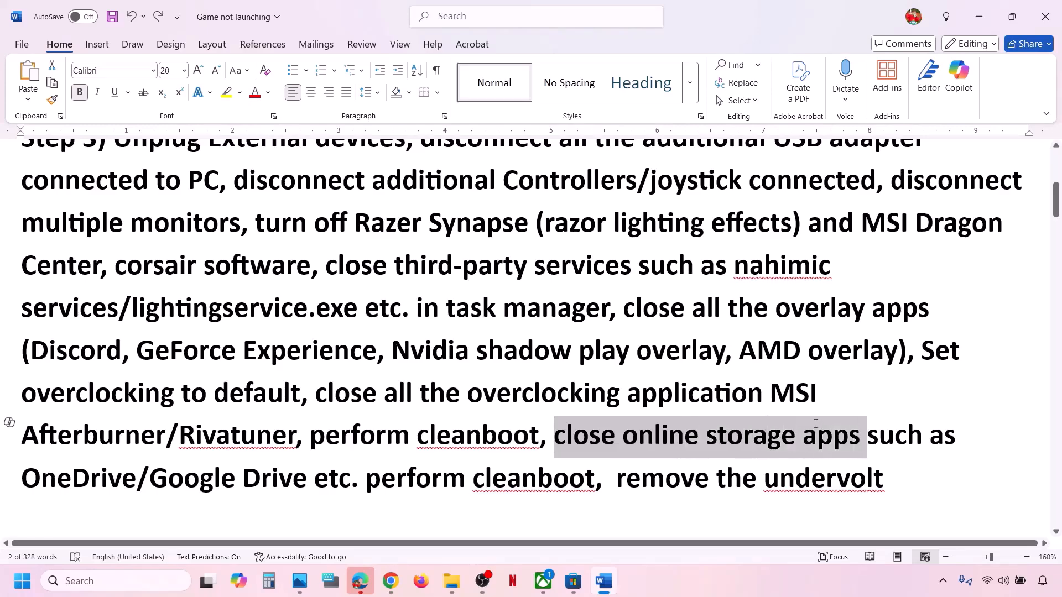
pyautogui.moveTo(885, 425); pyautogui.dragTo(350, 468)
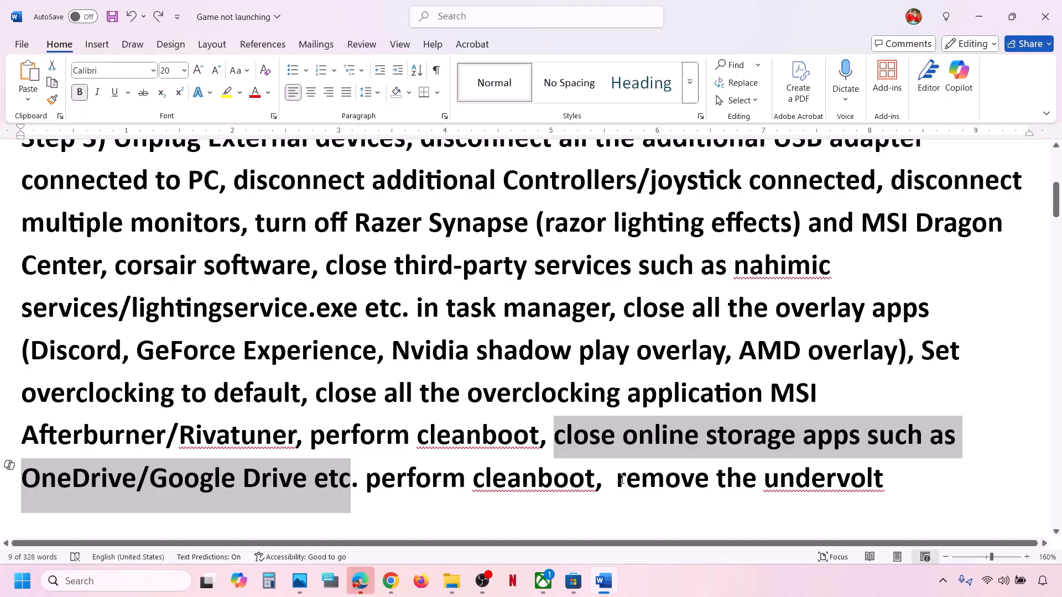
# Highlight "remove the undervolt" in Step 3 and the "Restart PC" instruction in Step 4.
pyautogui.moveTo(621, 480); pyautogui.dragTo(884, 479)
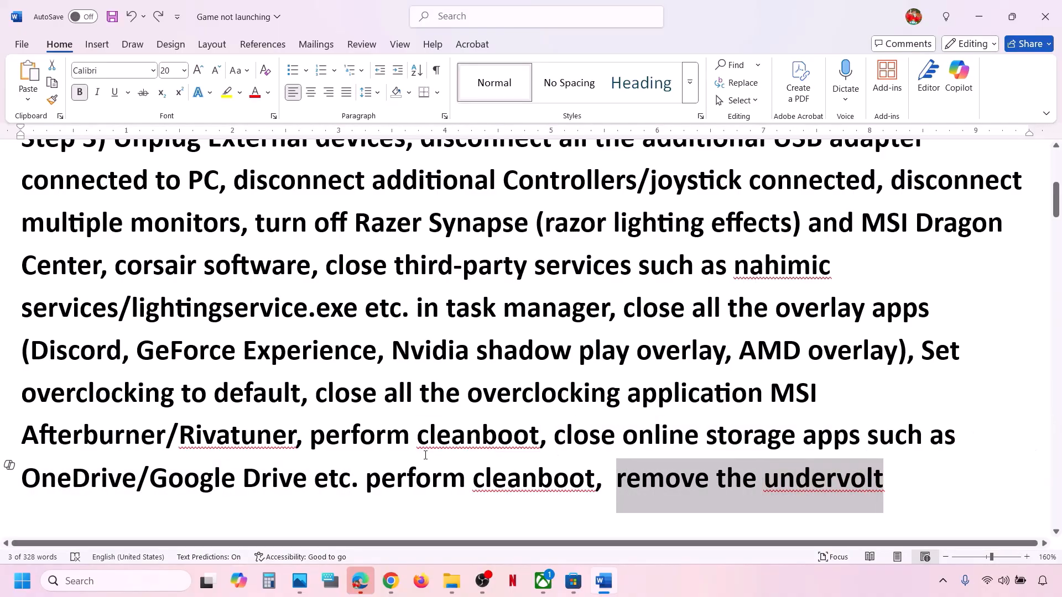
pyautogui.click(315, 417)
pyautogui.scroll(-3, 315, 417)
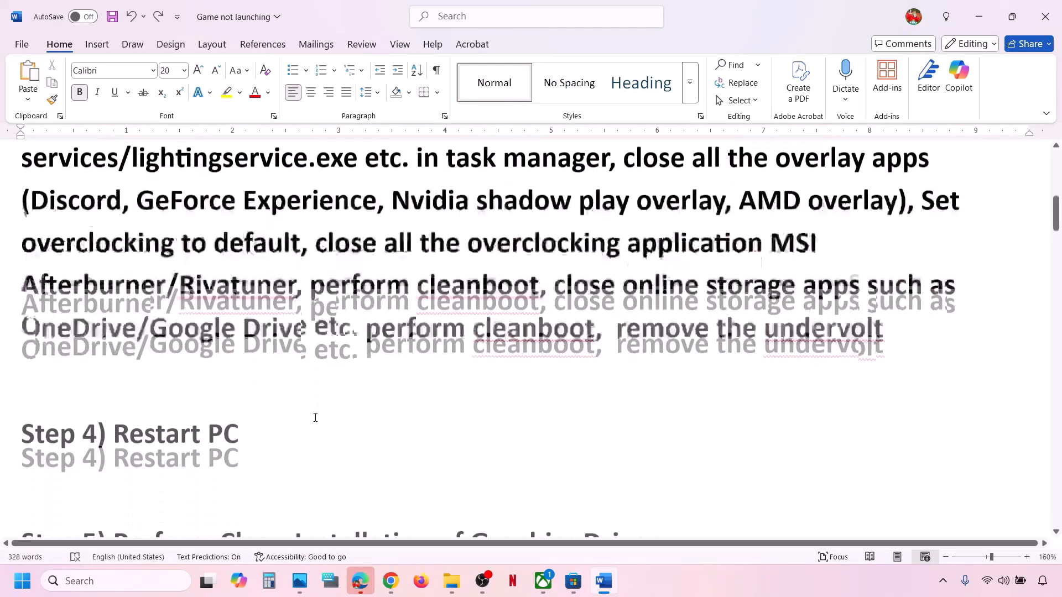
pyautogui.moveTo(143, 441); pyautogui.dragTo(225, 437)
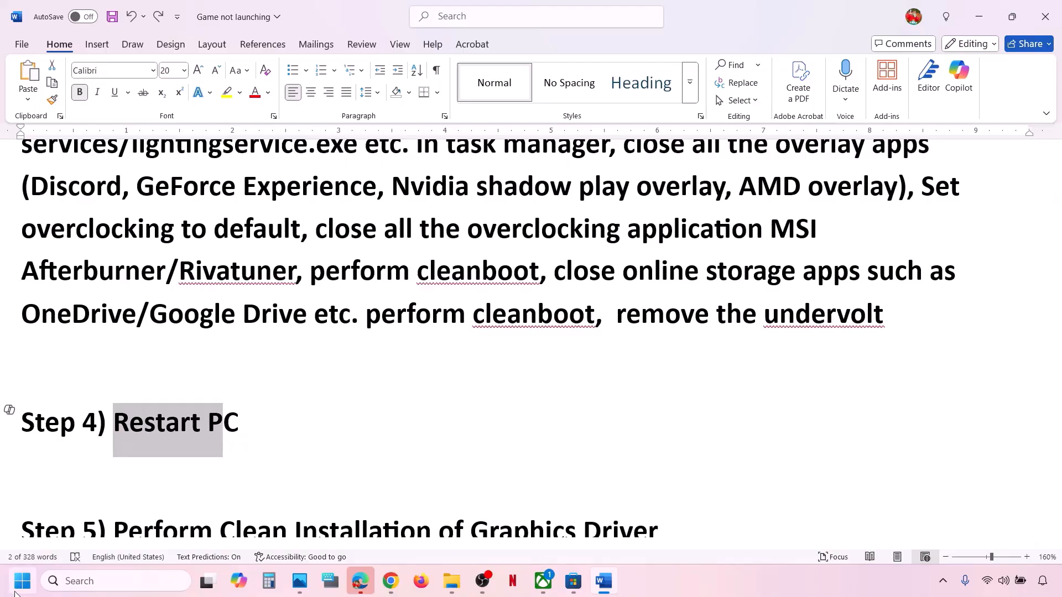
# Bring up the Windows power options to view Restart, and dismiss them without restarting.
pyautogui.press('super')
pyautogui.click(402, 533)
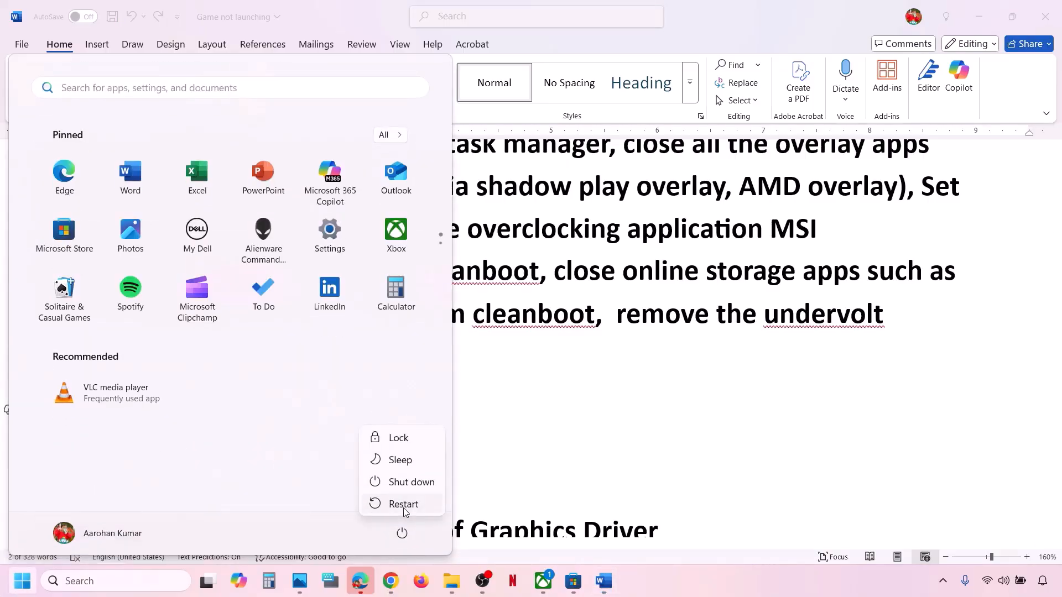
pyautogui.press('Escape')
pyautogui.press('Escape')
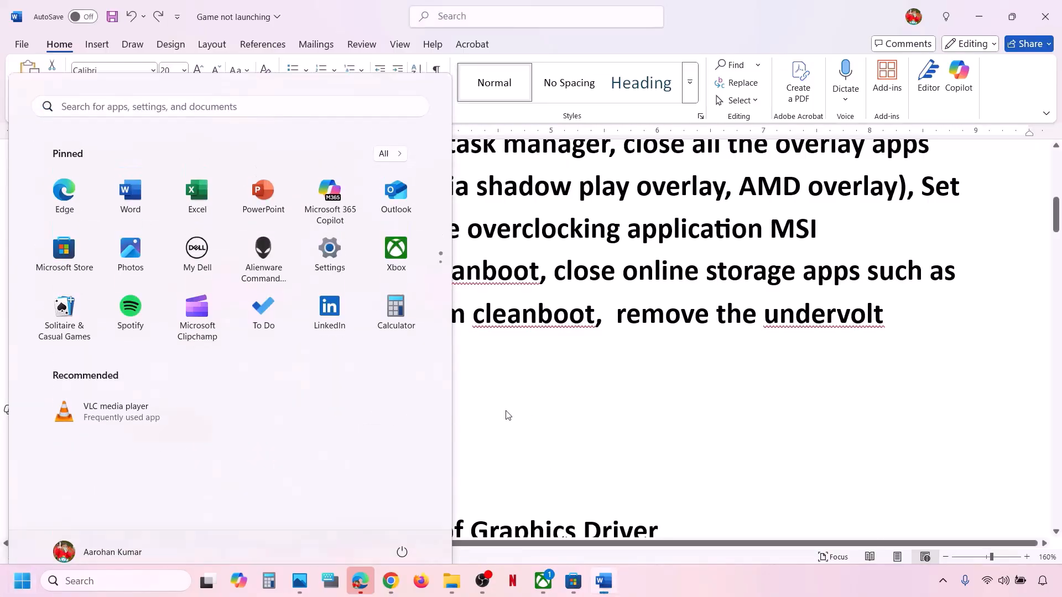
# Highlight the Step 5 instruction on clean graphics driver installation, along with parts of its NVIDIA and AMD links.
pyautogui.scroll(-2, 507, 411)
pyautogui.scroll(-2, 506, 411)
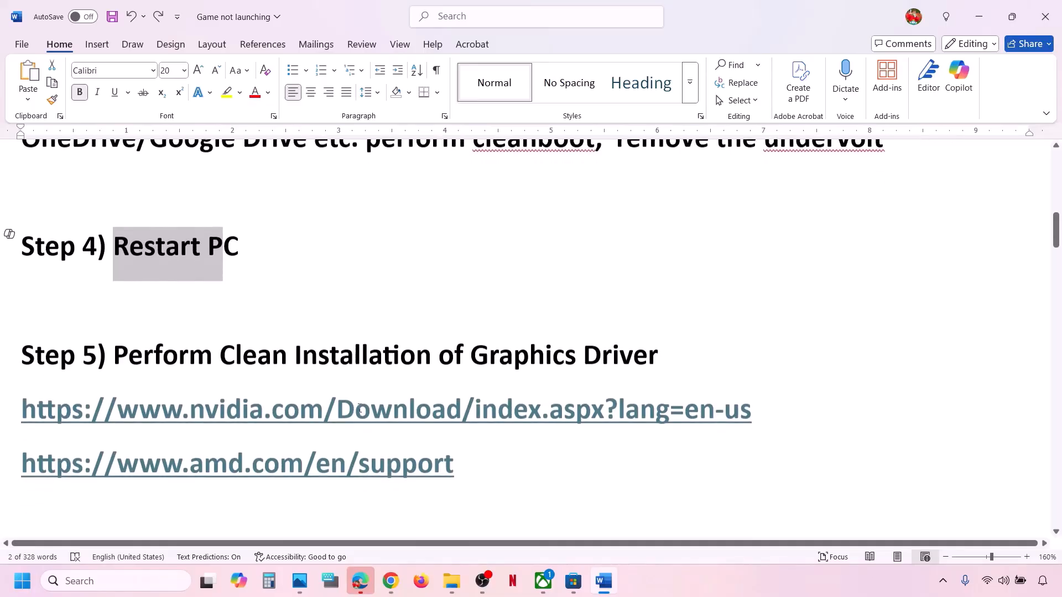
pyautogui.moveTo(337, 351); pyautogui.dragTo(671, 357)
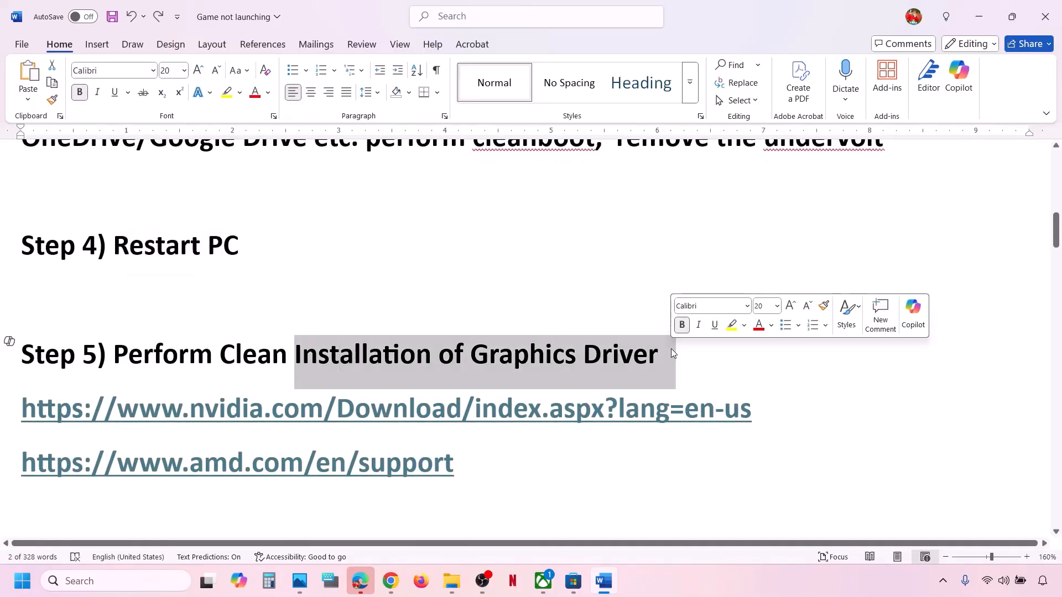
pyautogui.moveTo(751, 410); pyautogui.dragTo(715, 409)
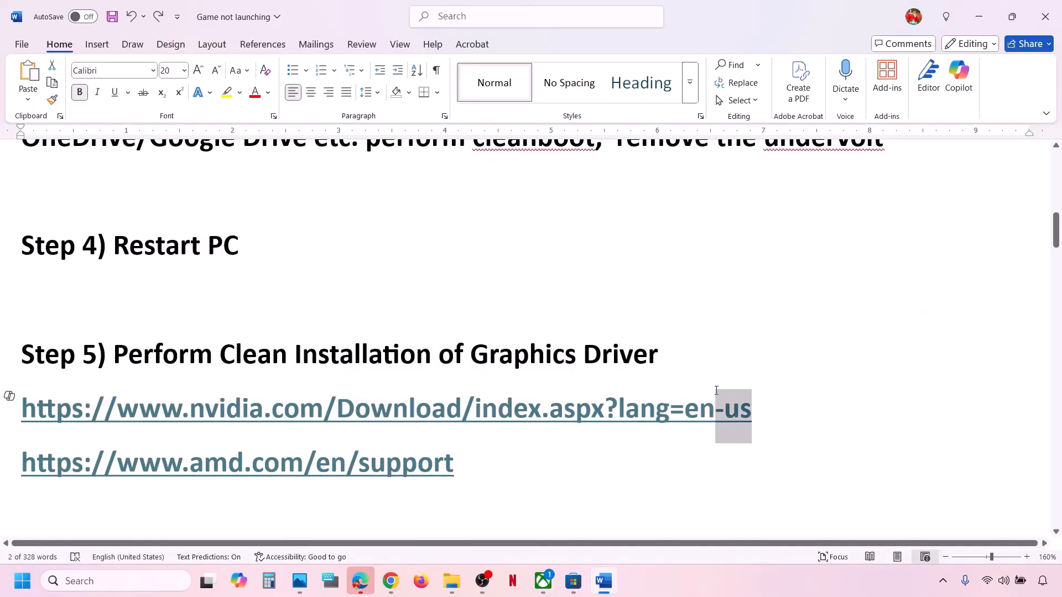
pyautogui.moveTo(71, 463); pyautogui.dragTo(357, 464)
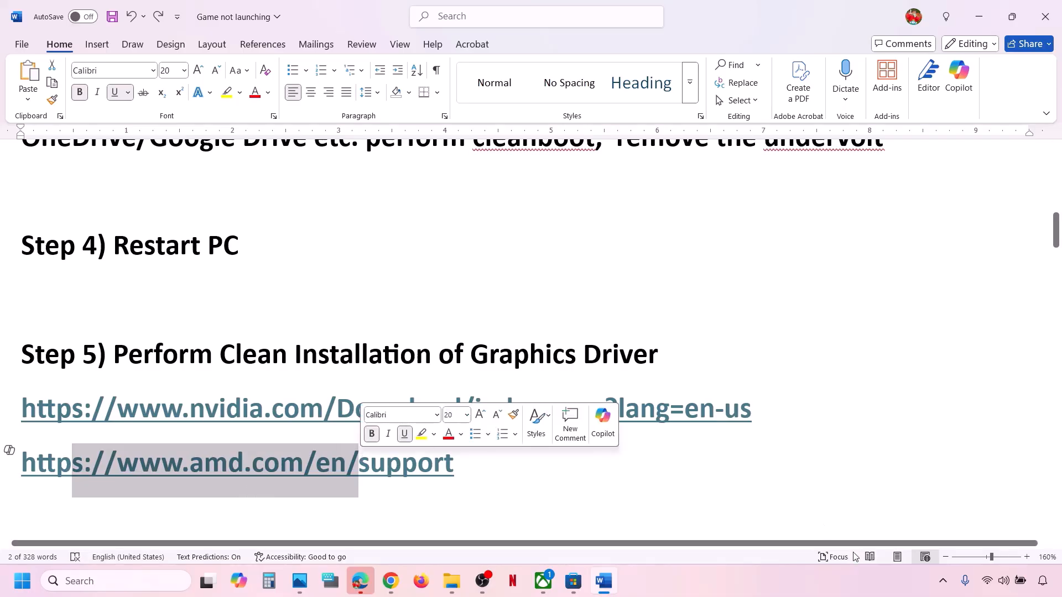
# On the NVIDIA drivers page, find drivers for the GeForce RTX 3050 Laptop GPU with Windows 11 and English (US).
pyautogui.click(787, 588)
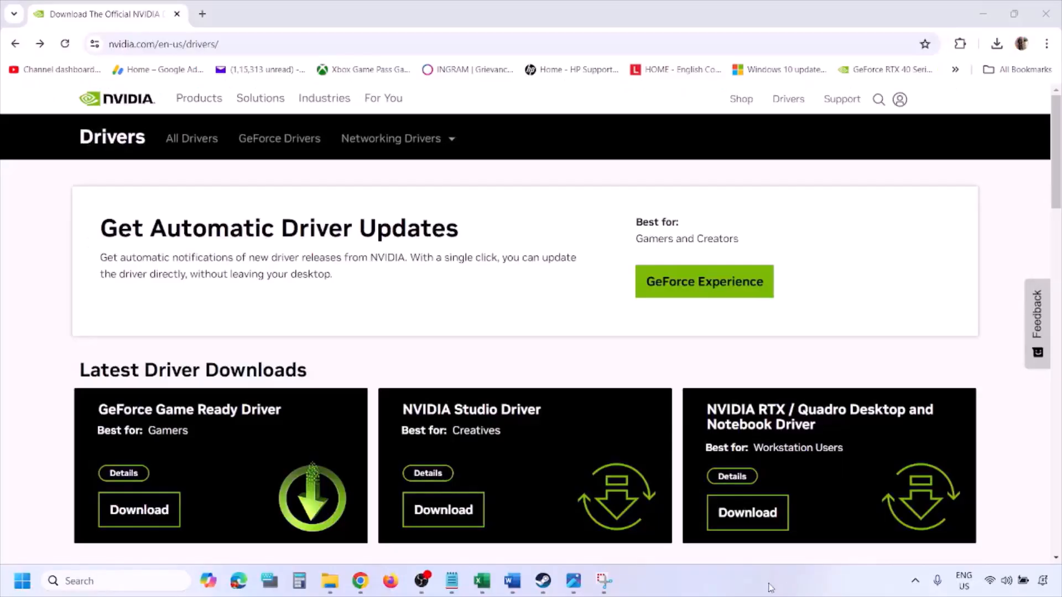
pyautogui.scroll(-9, 248, 338)
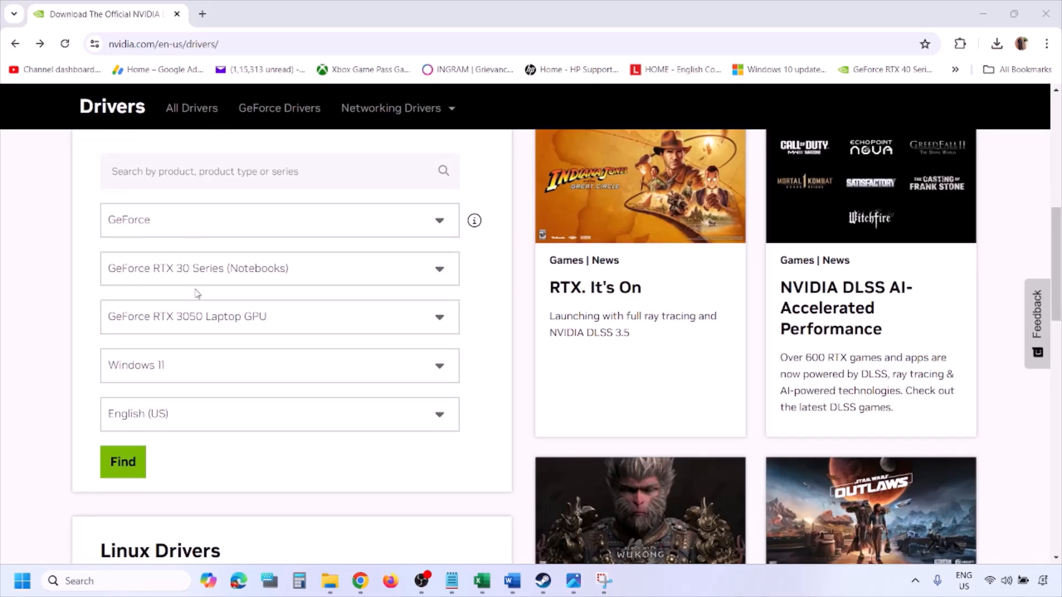
pyautogui.click(176, 368)
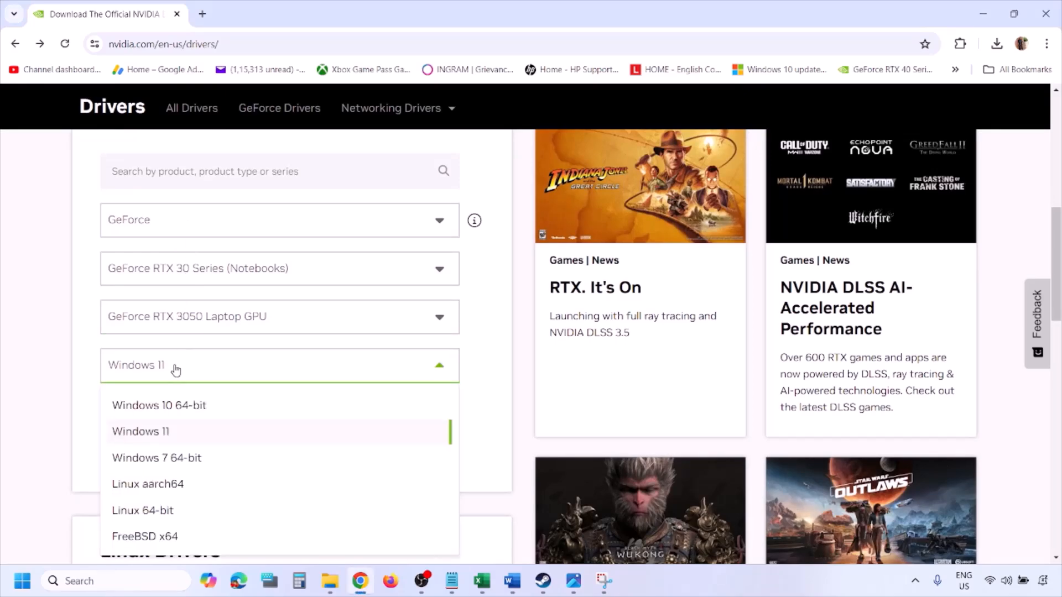
pyautogui.click(155, 433)
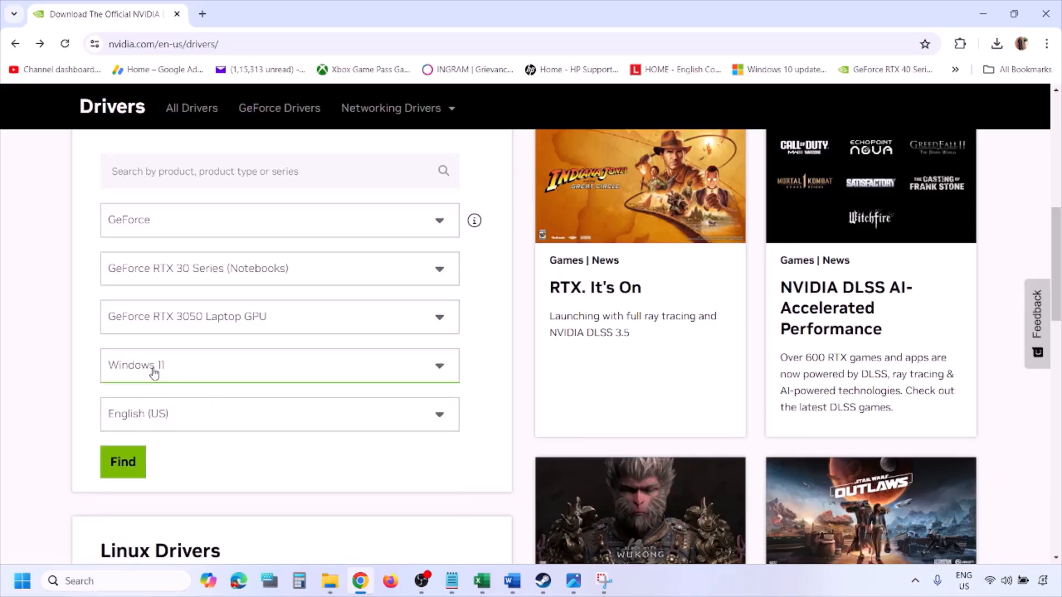
pyautogui.click(124, 463)
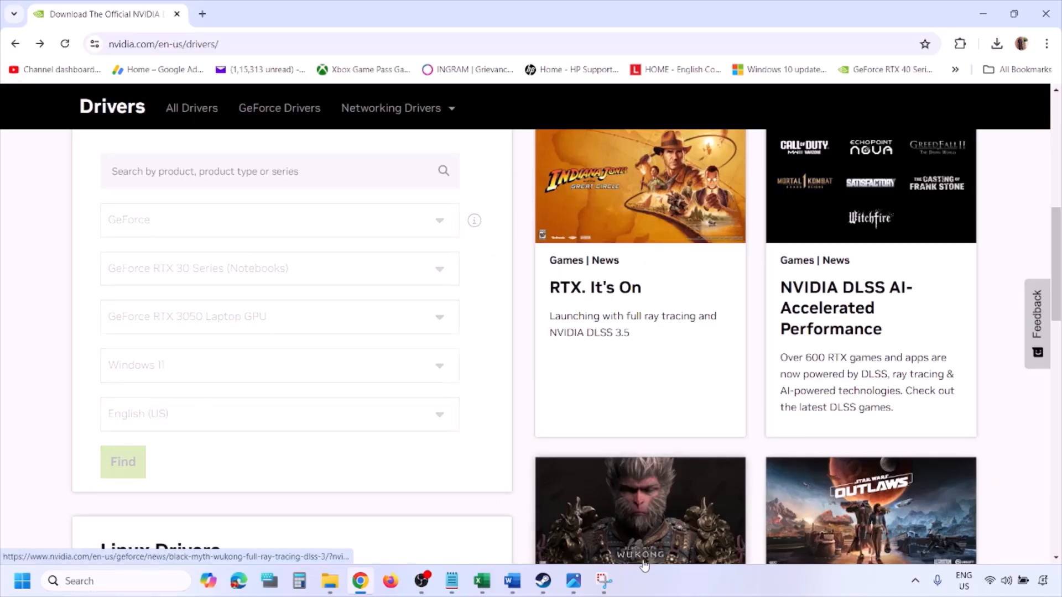
# Switch to Photos and review images 1.png to 5.png, covering the Game Ready driver download and the custom clean installation.
pyautogui.click(574, 580)
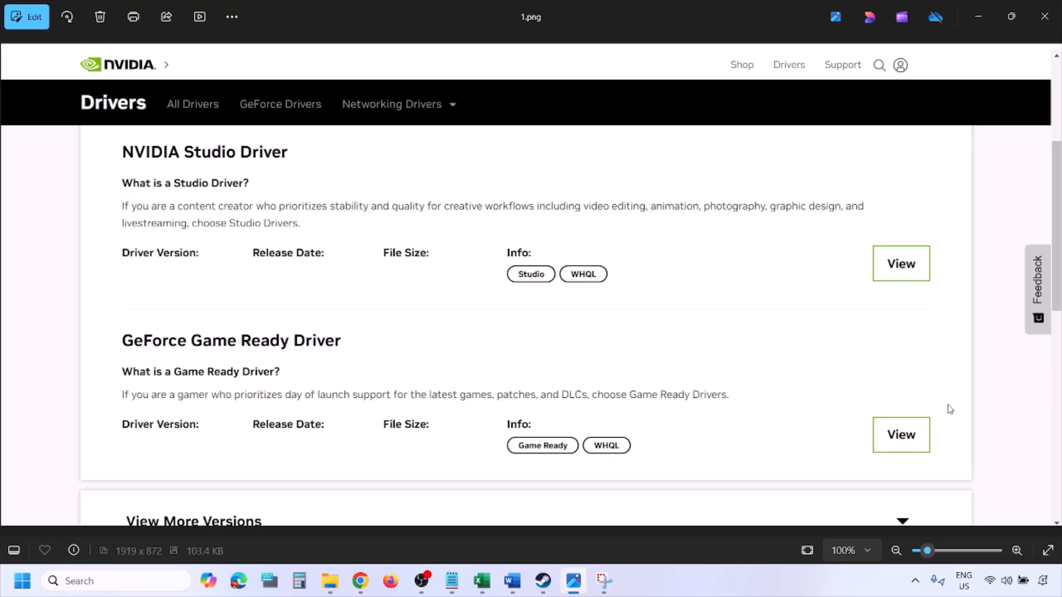
pyautogui.press('Right')
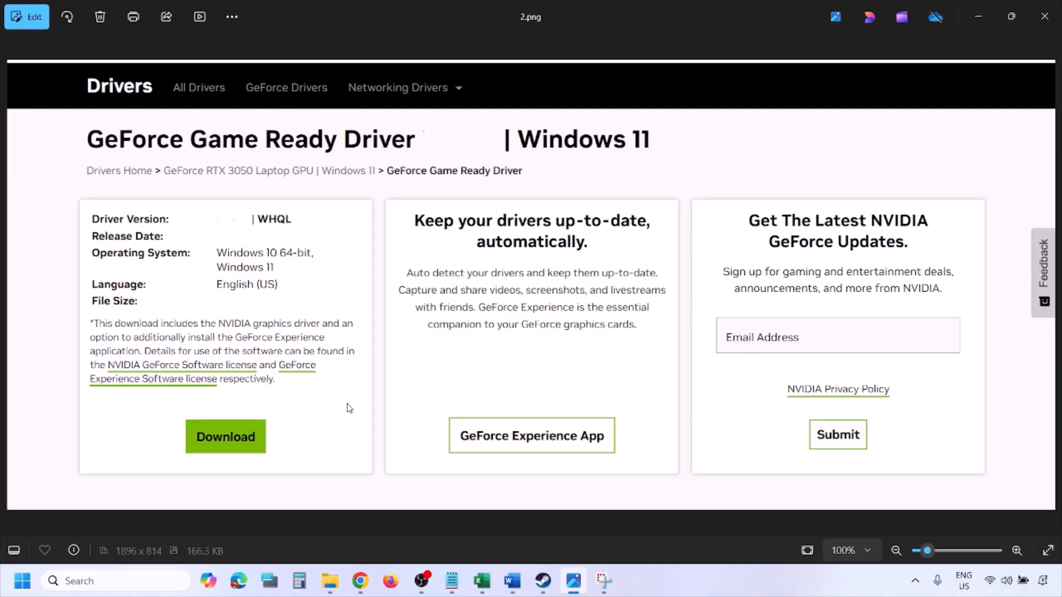
pyautogui.press('Right')
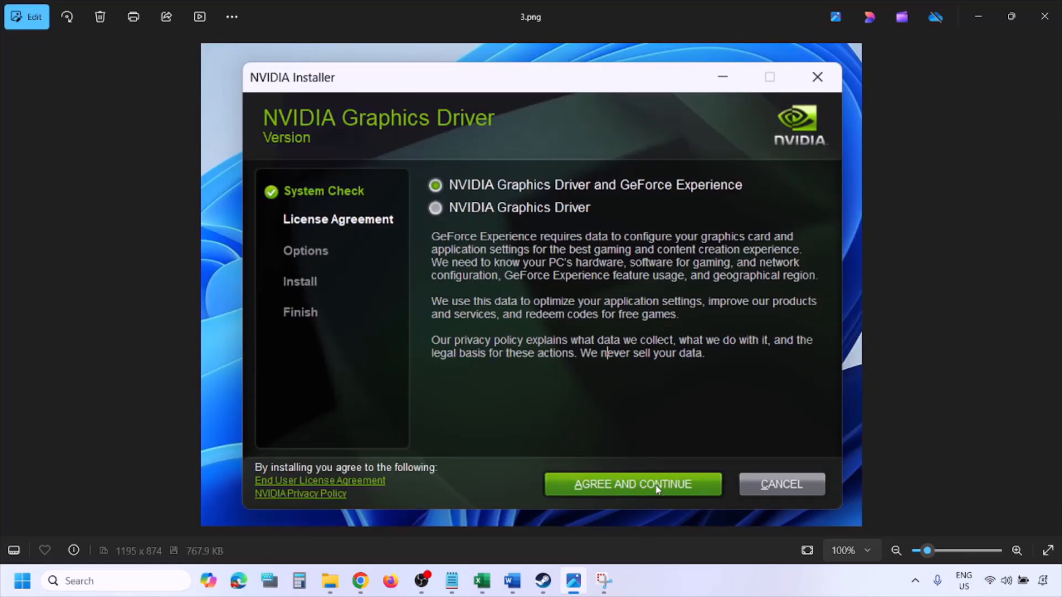
pyautogui.press('Right')
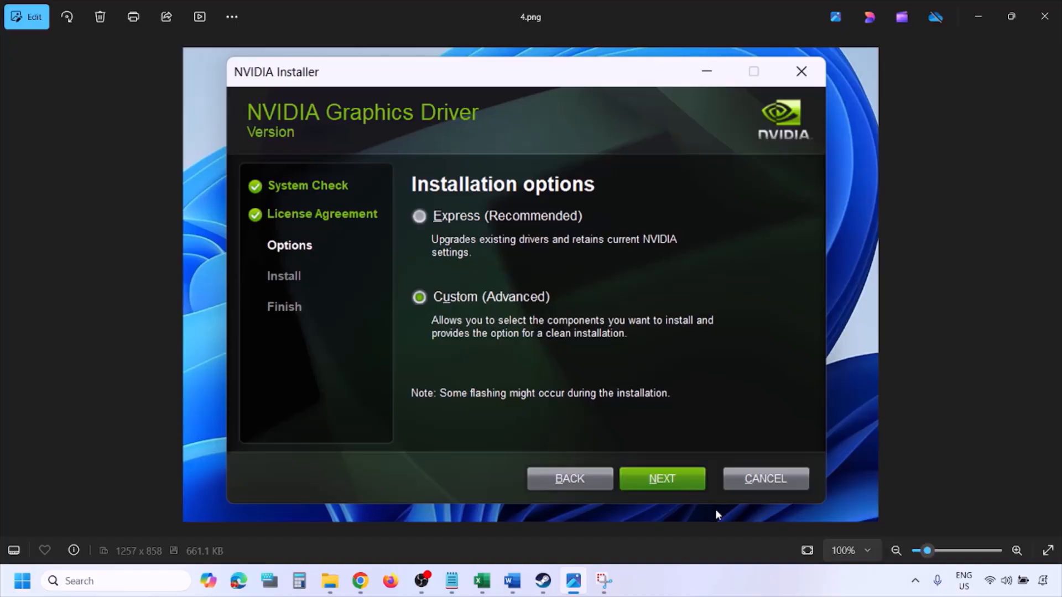
pyautogui.press('Right')
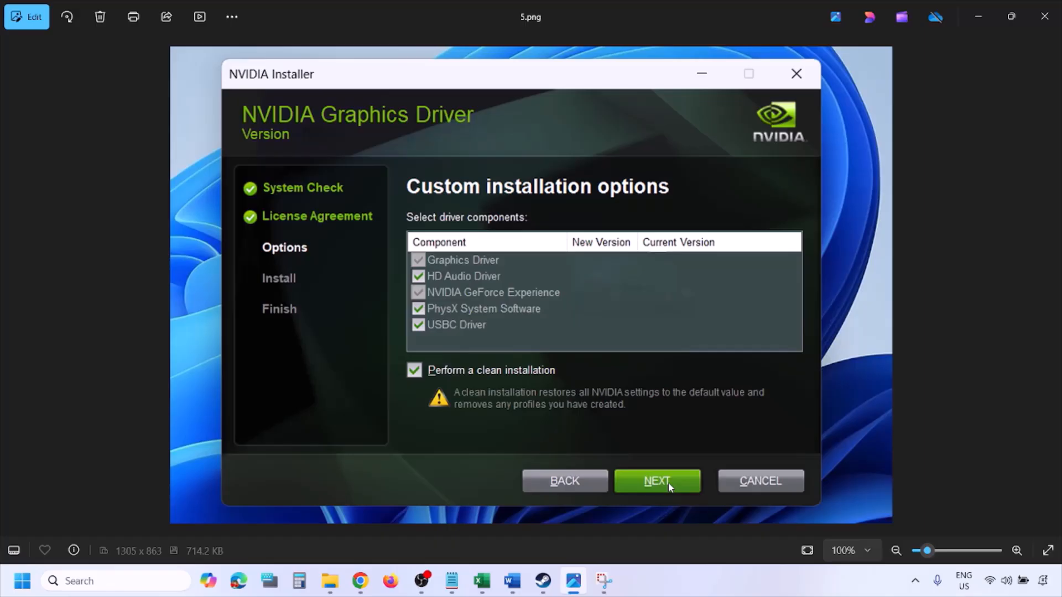
# Open the Windows power options and choose Restart.
pyautogui.click(22, 581)
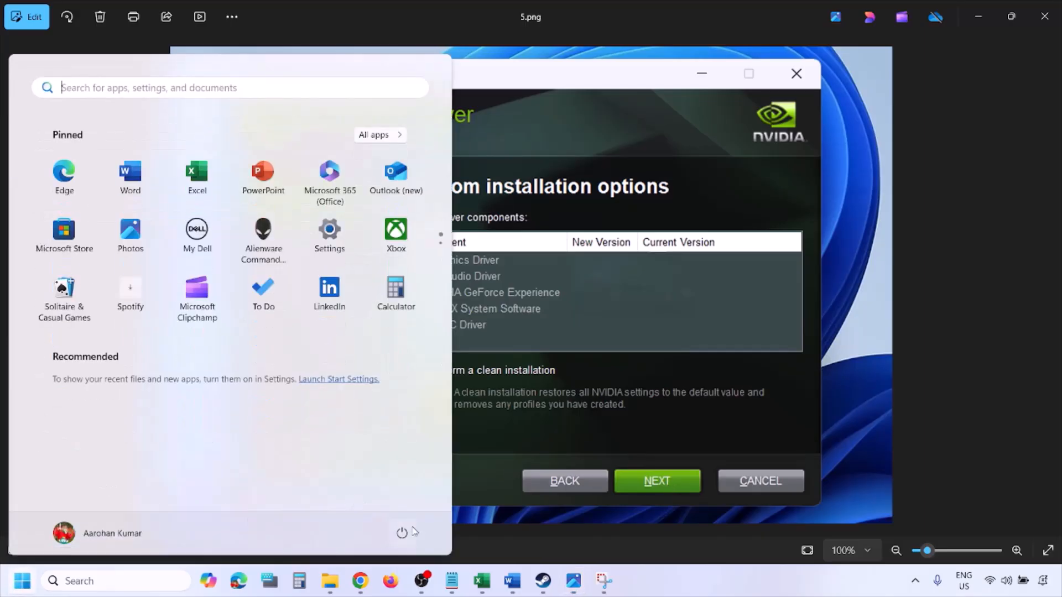
pyautogui.click(403, 535)
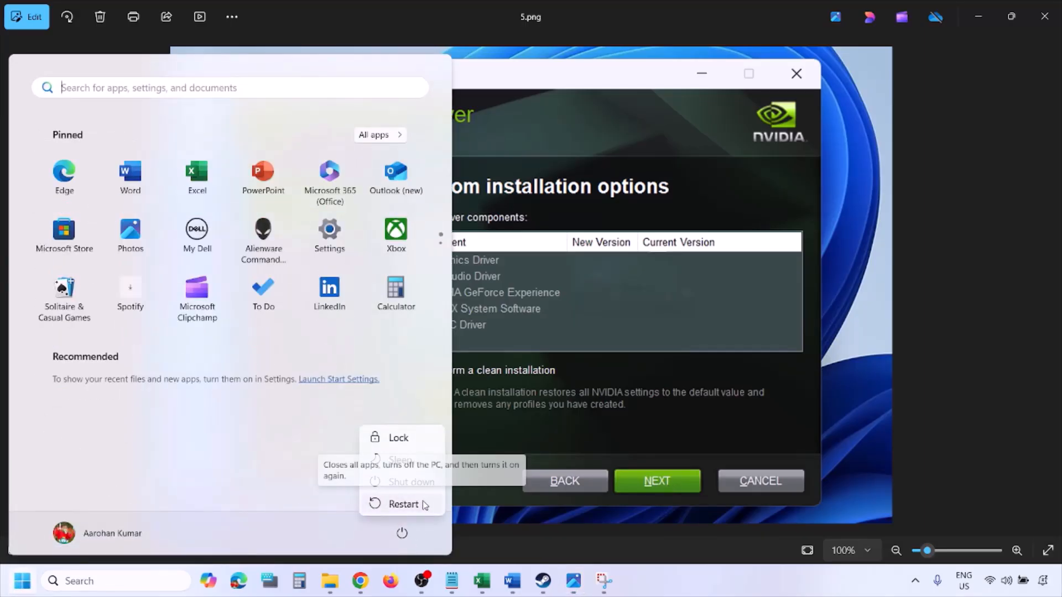
pyautogui.click(403, 504)
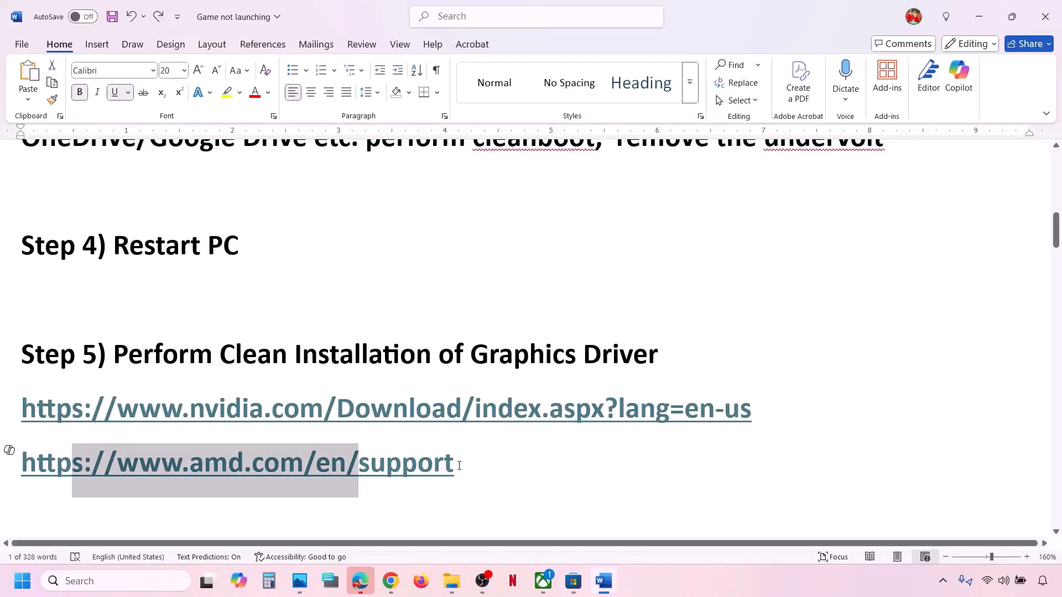
# Highlight the full AMD support link under Step 5, and clear the selection.
pyautogui.moveTo(459, 466); pyautogui.dragTo(63, 483)
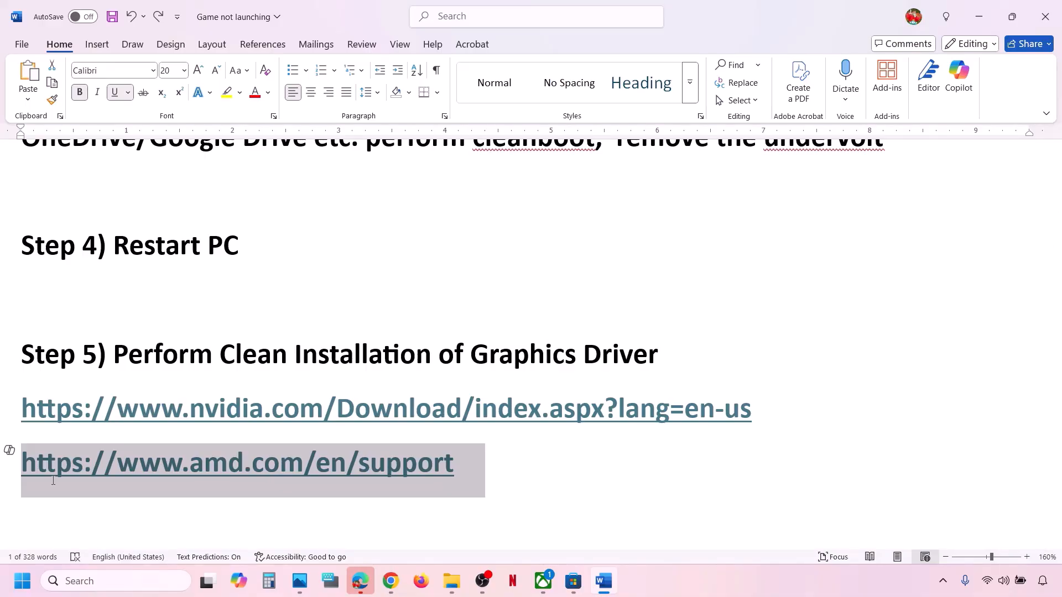
pyautogui.click(516, 449)
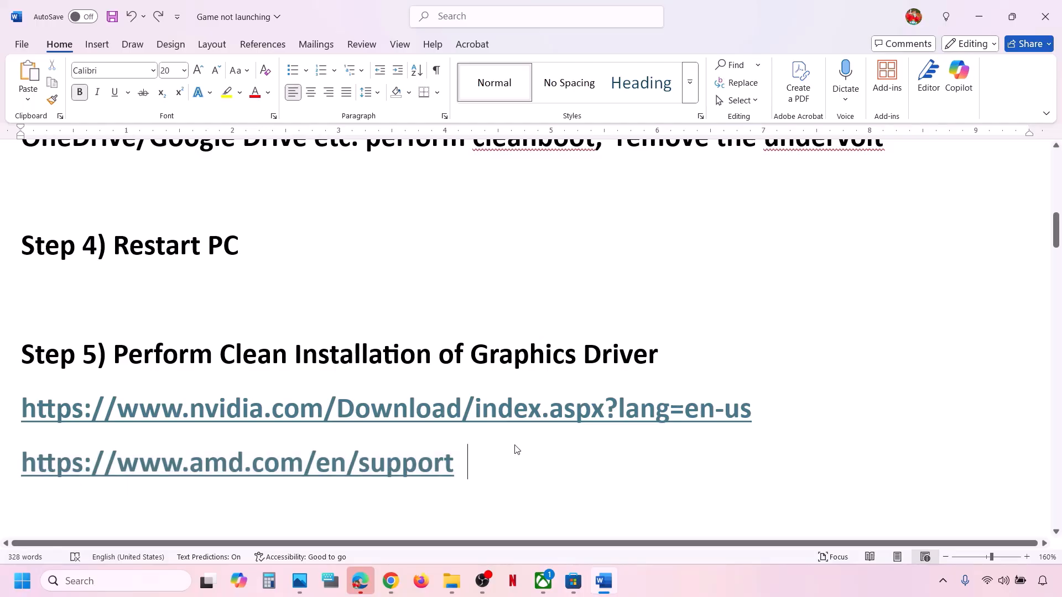
# Copy "graphics" from Step 6, search Windows for "graphics settings", and open the Graphics settings page.
pyautogui.scroll(-3, 515, 449)
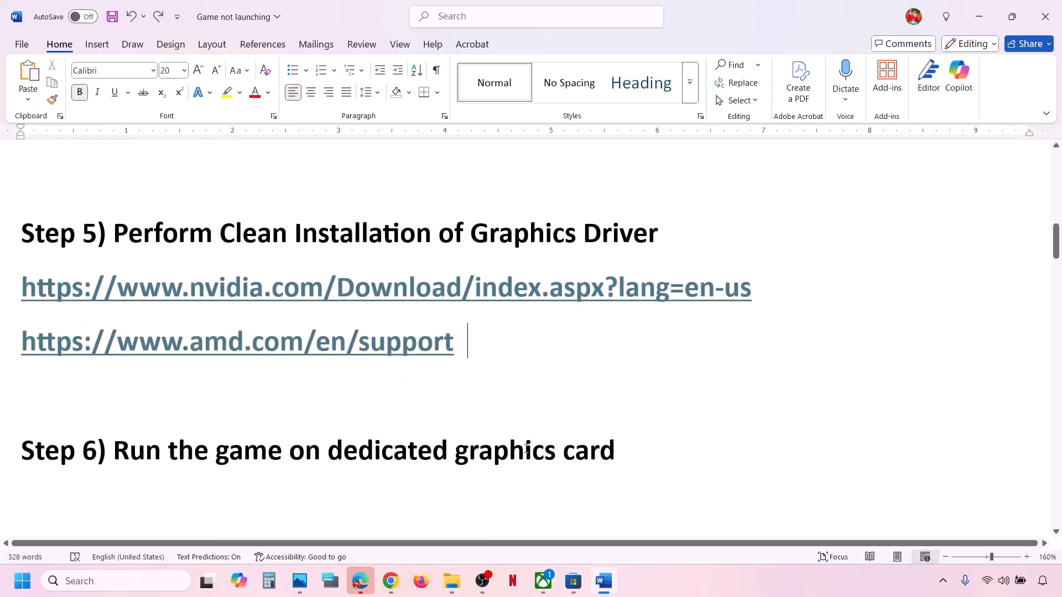
pyautogui.doubleClick(526, 449)
pyautogui.hotkey('ctrl', 'c')
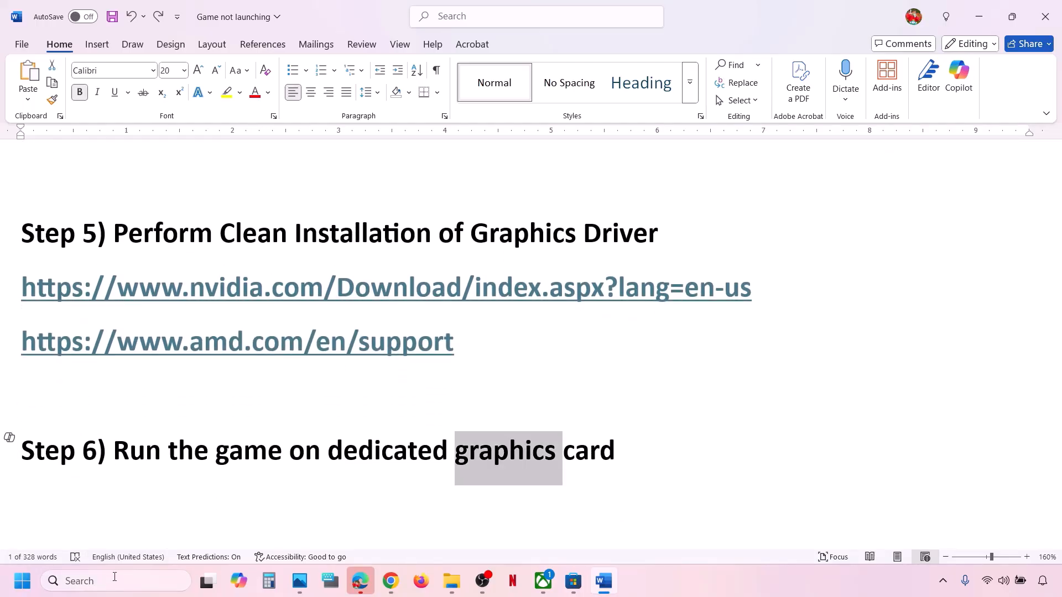
pyautogui.click(114, 577)
pyautogui.hotkey('ctrl', 'v')
pyautogui.write('settings')
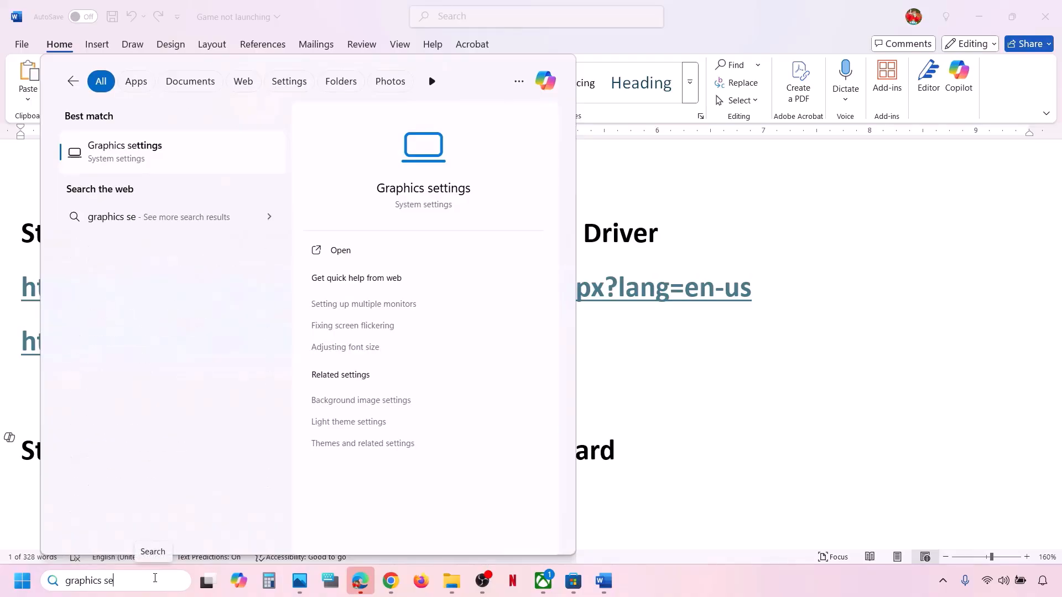
pyautogui.click(119, 161)
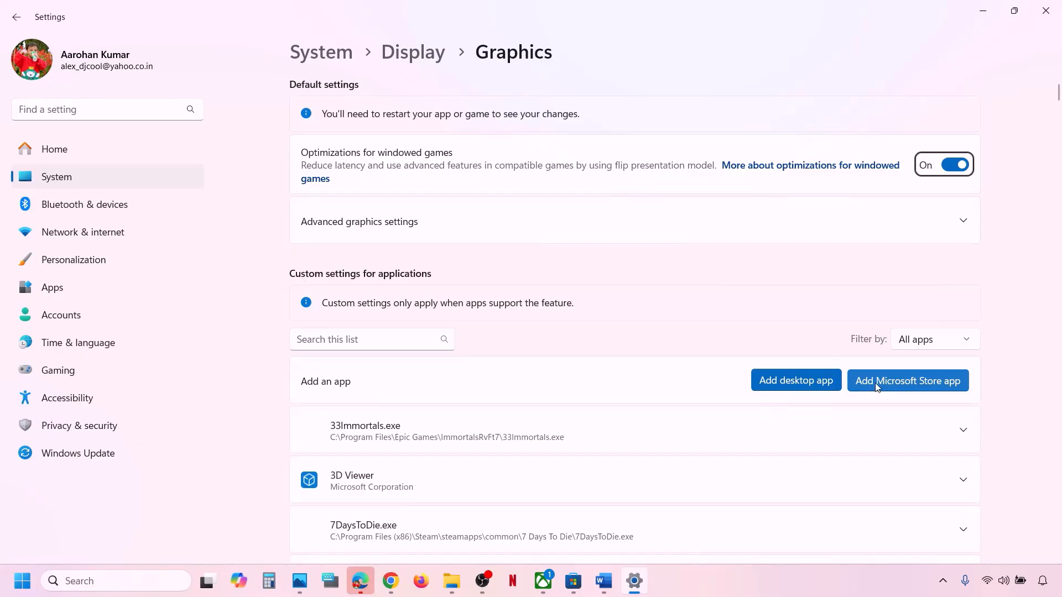
# Add the Microsoft Store app DOOM: The Dark Ages to the custom graphics settings list.
pyautogui.click(923, 383)
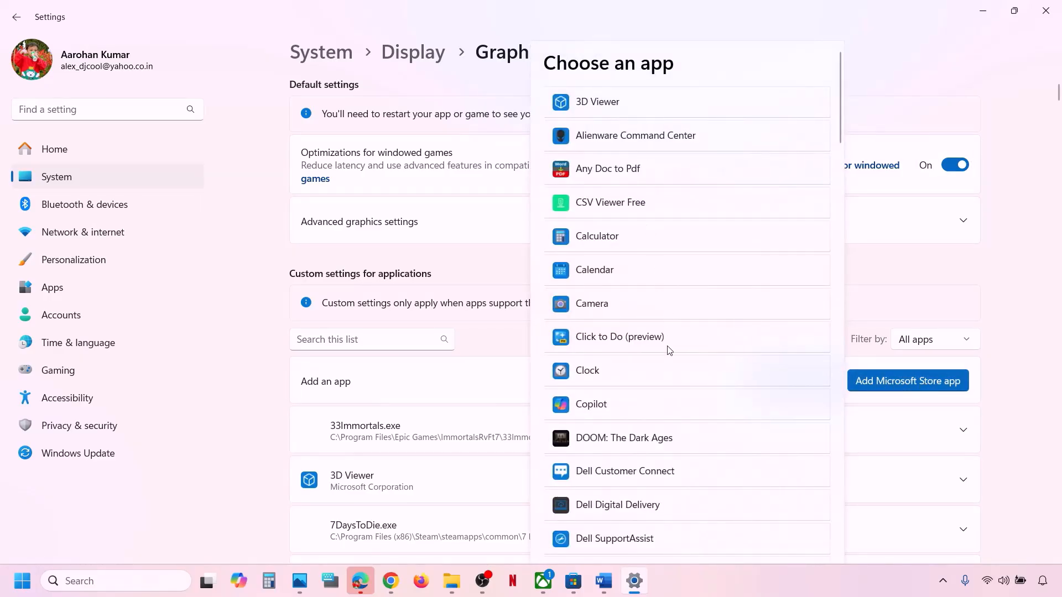
pyautogui.scroll(-3, 664, 427)
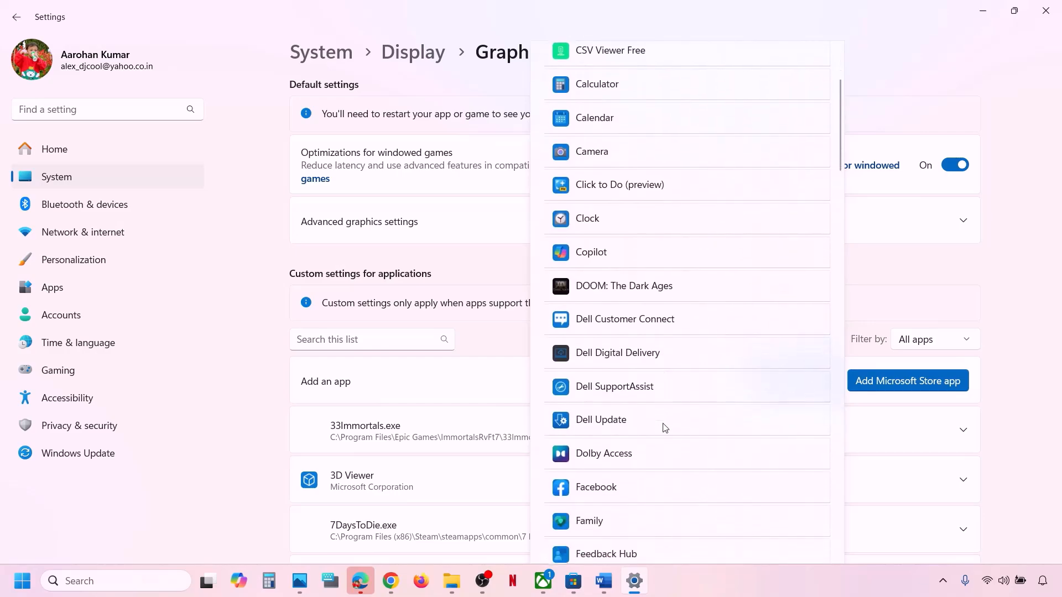
pyautogui.click(618, 285)
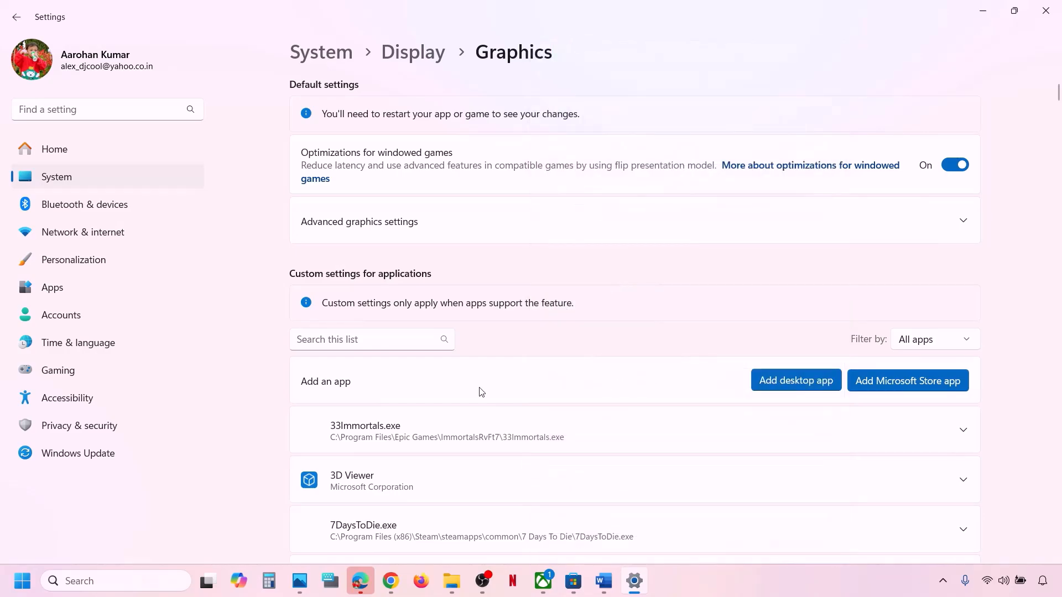
# Locate the Bethesda Softworks entry for DOOM: The Dark Ages in the custom graphics list and expand its options.
pyautogui.scroll(-20, 434, 441)
pyautogui.scroll(-10, 434, 440)
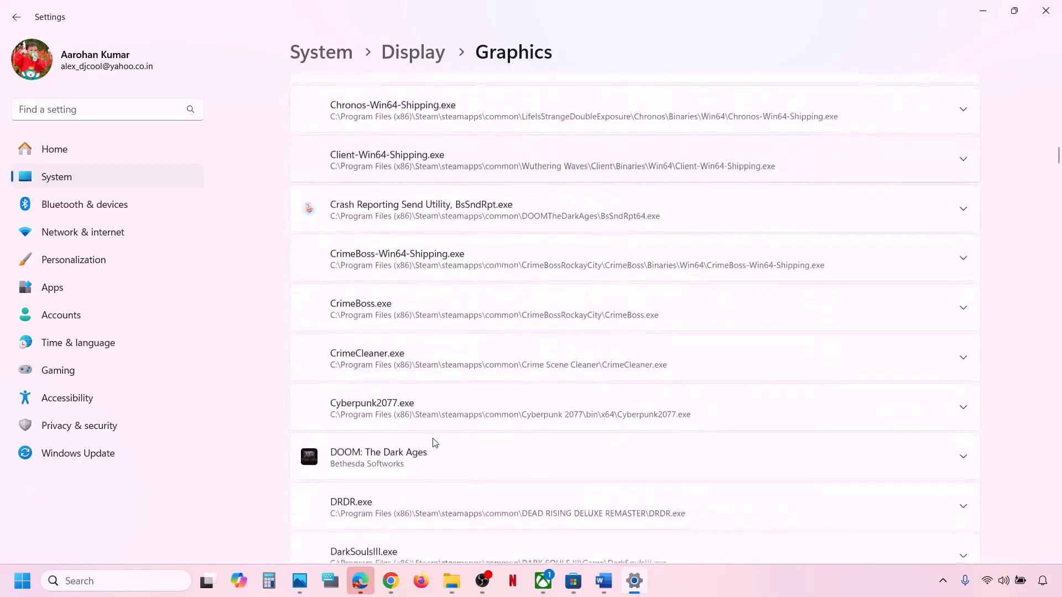
pyautogui.click(591, 292)
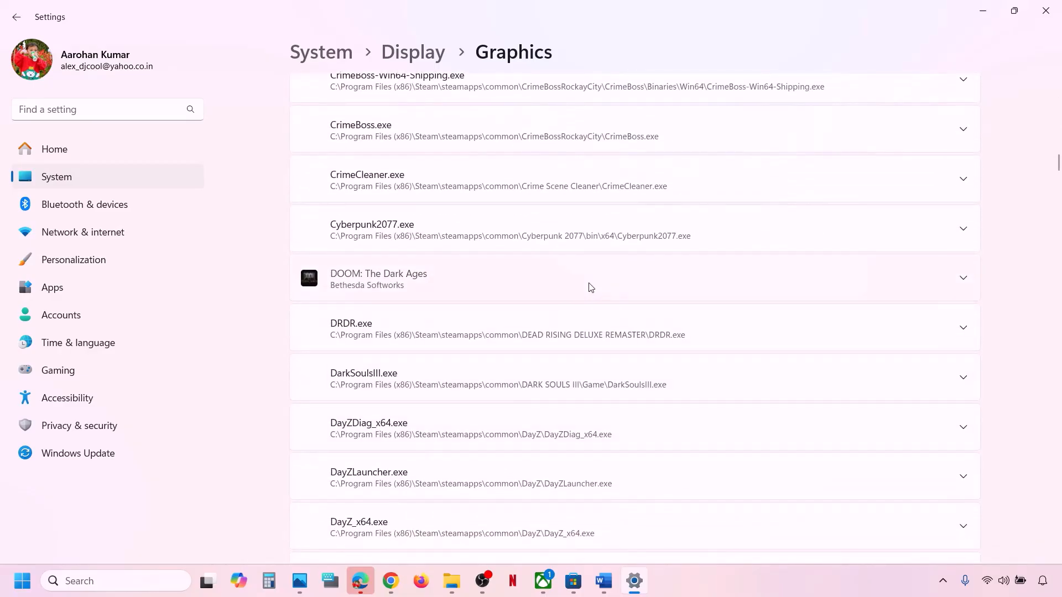
pyautogui.scroll(-2, 591, 286)
pyautogui.scroll(-10, 591, 287)
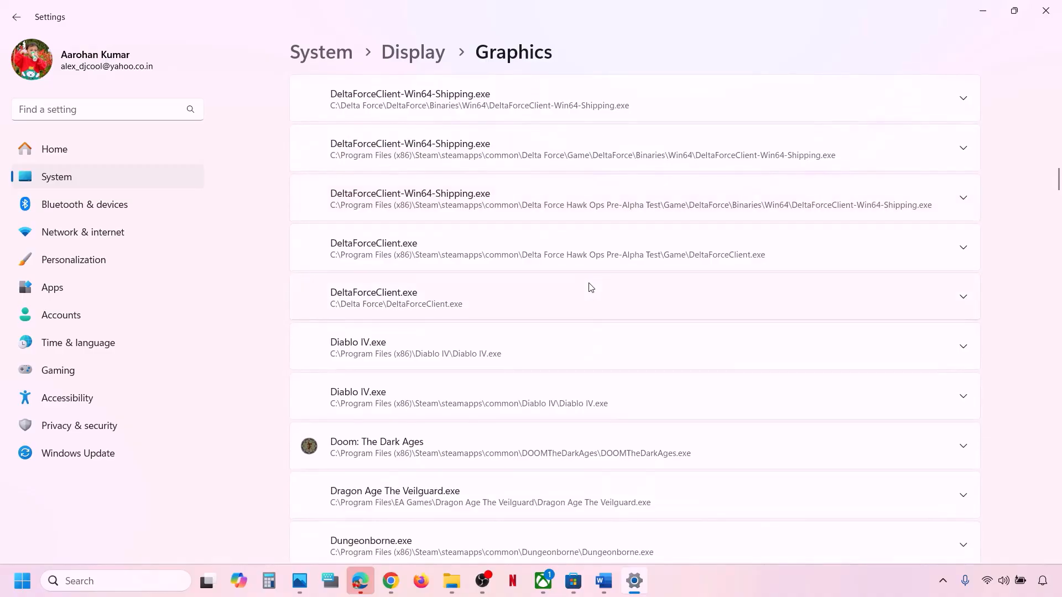
pyautogui.scroll(10, 591, 288)
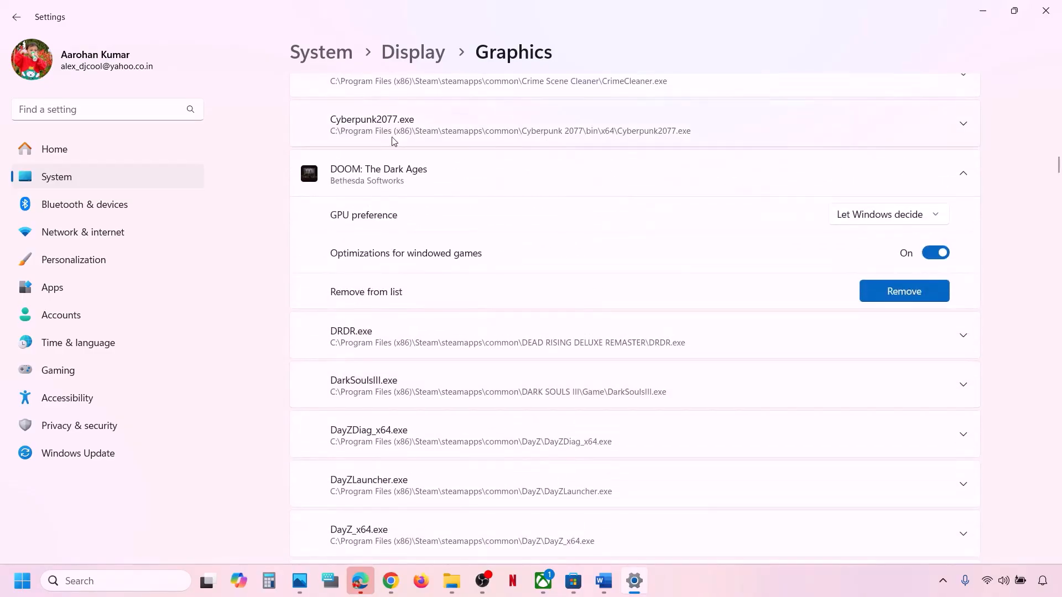
# Set the GPU preference for DOOM: The Dark Ages to High Performance (NVIDIA GeForce RTX 3050 Laptop GPU) and close Settings.
pyautogui.scroll(1, 475, 183)
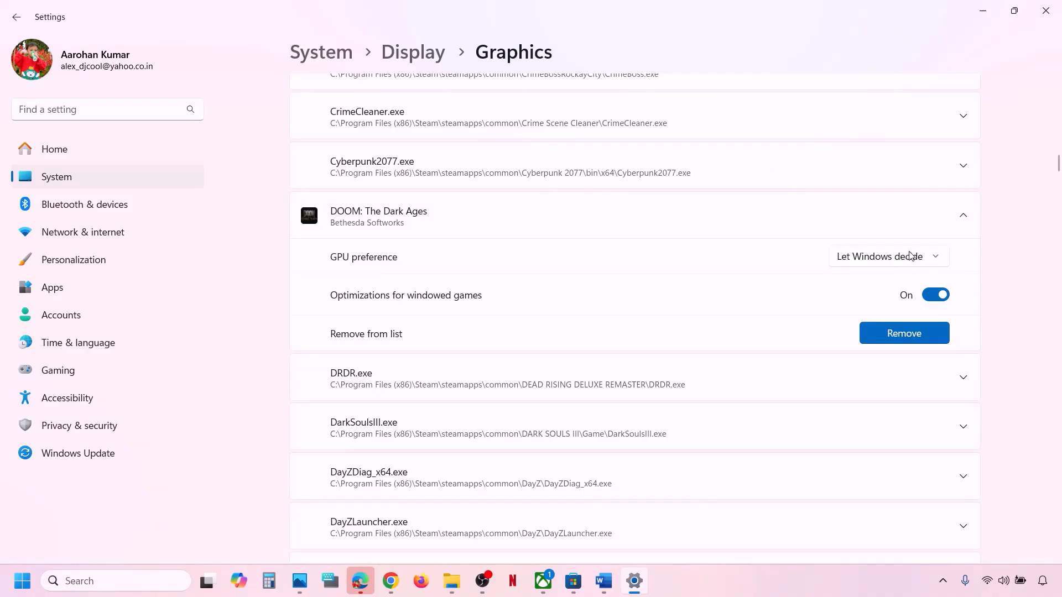
pyautogui.click(931, 265)
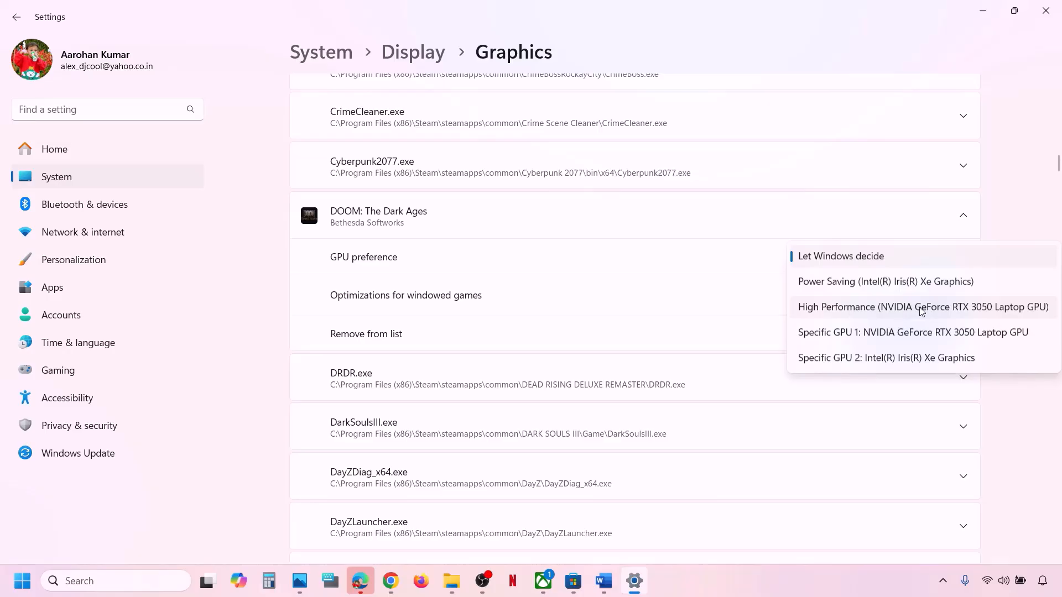
pyautogui.click(914, 308)
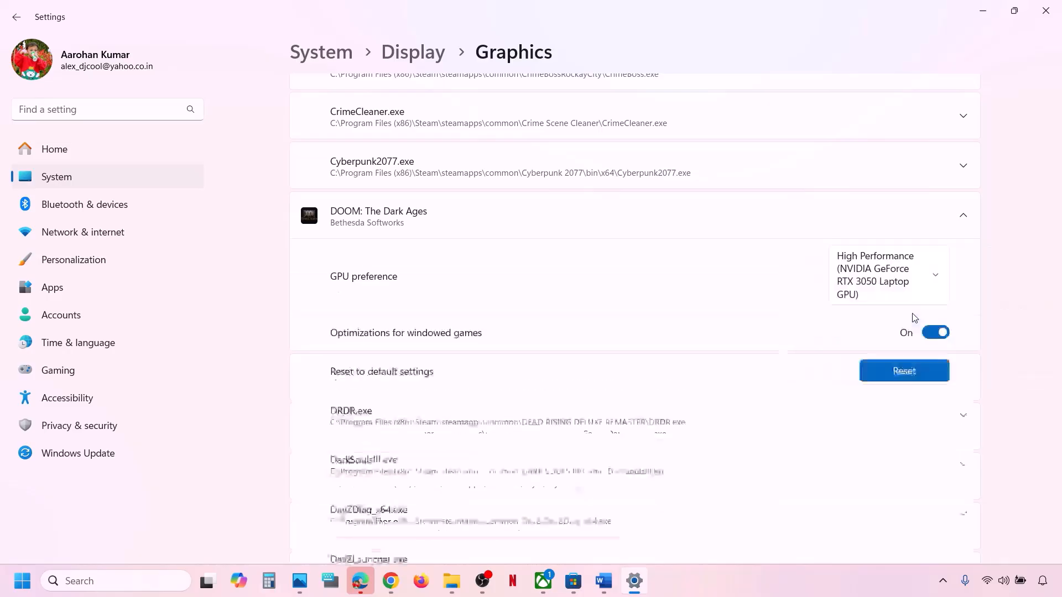
pyautogui.click(1045, 10)
# Highlight "Verify & repair the game" under Step 7, and run Verify and Repair on DOOM: The Dark Ages in the Xbox app.
pyautogui.scroll(-5, 455, 374)
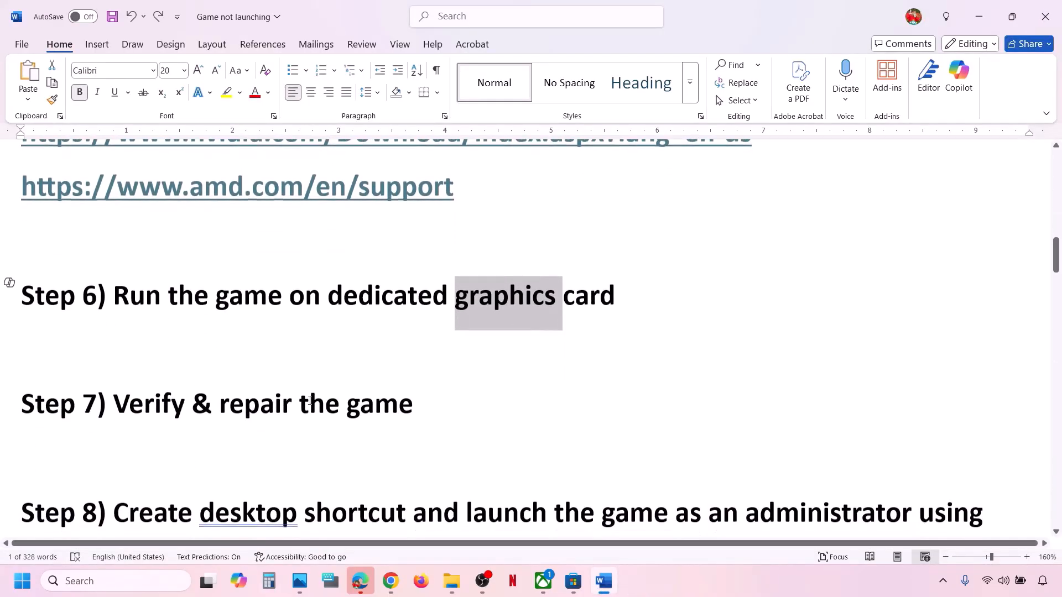
pyautogui.moveTo(114, 406); pyautogui.dragTo(514, 395)
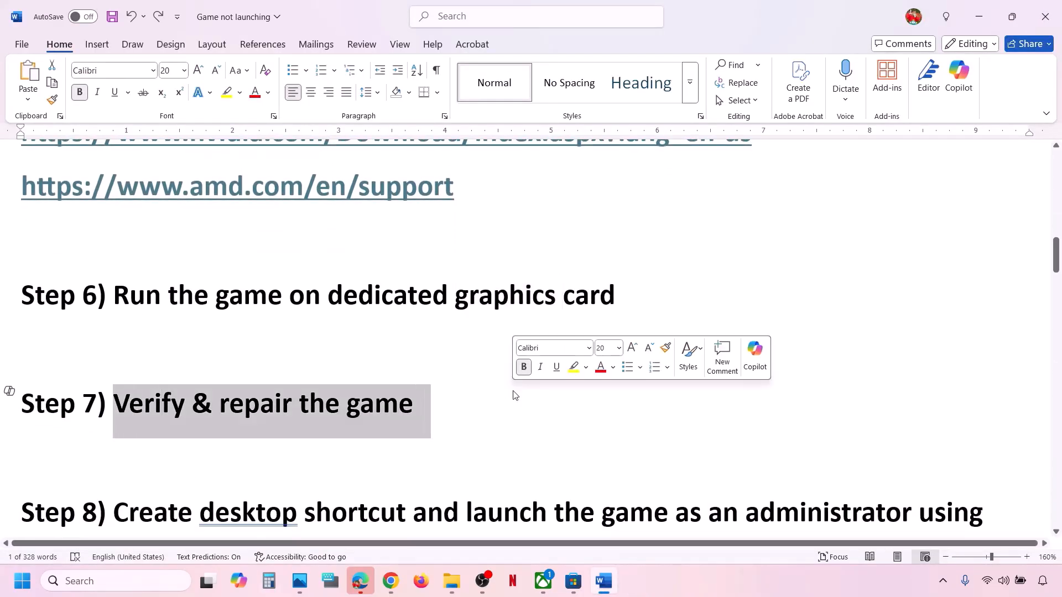
pyautogui.click(544, 581)
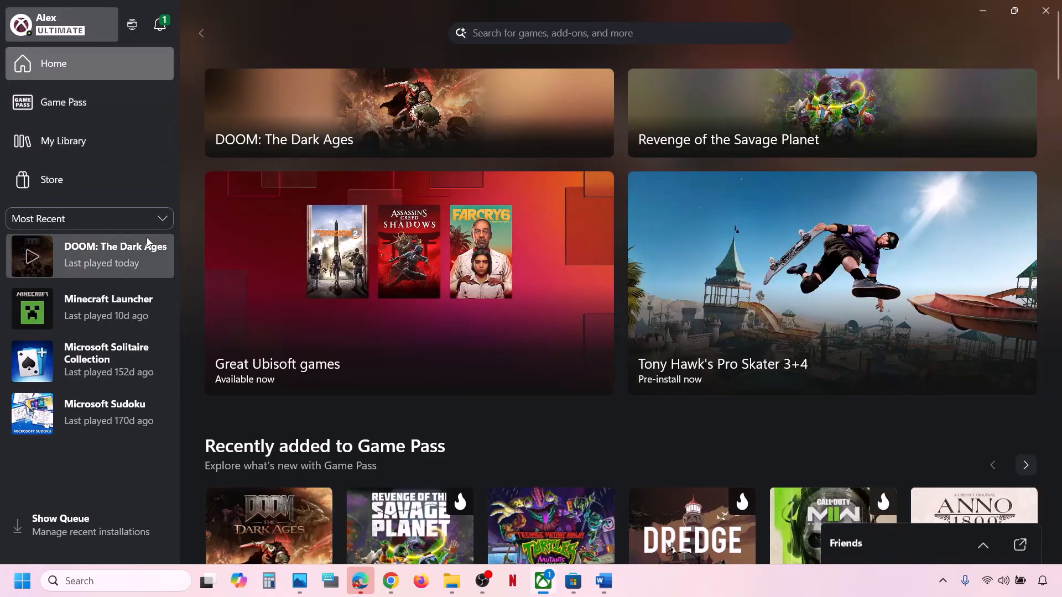
pyautogui.rightClick(107, 254)
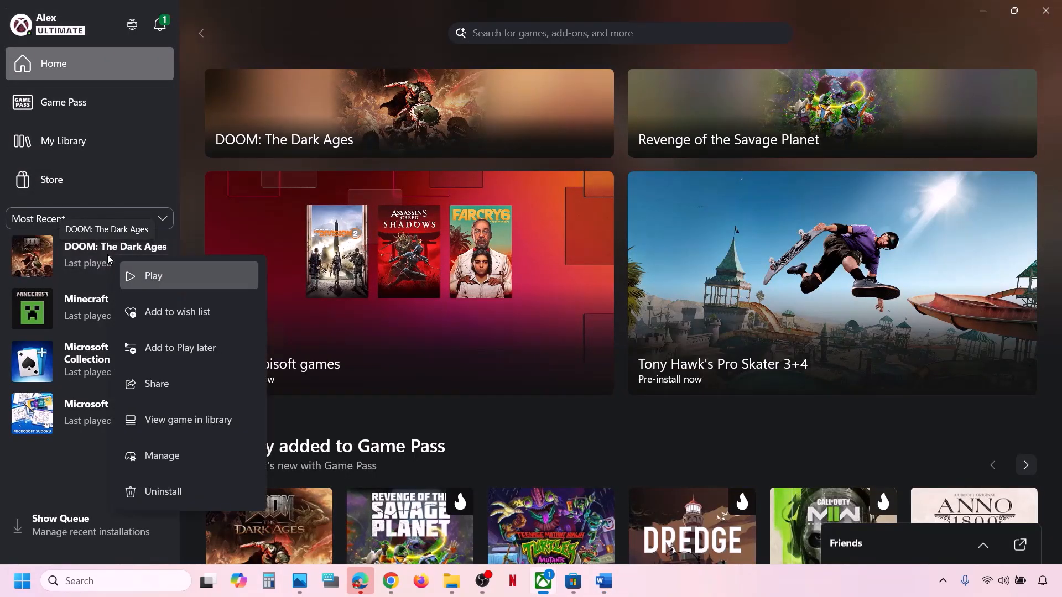
pyautogui.click(171, 461)
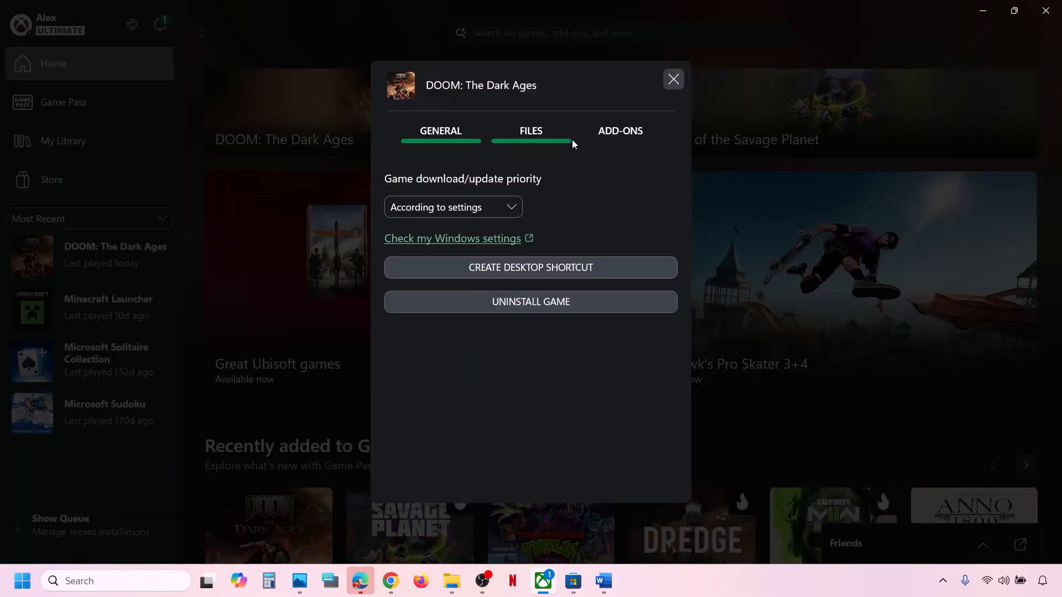
pyautogui.click(541, 144)
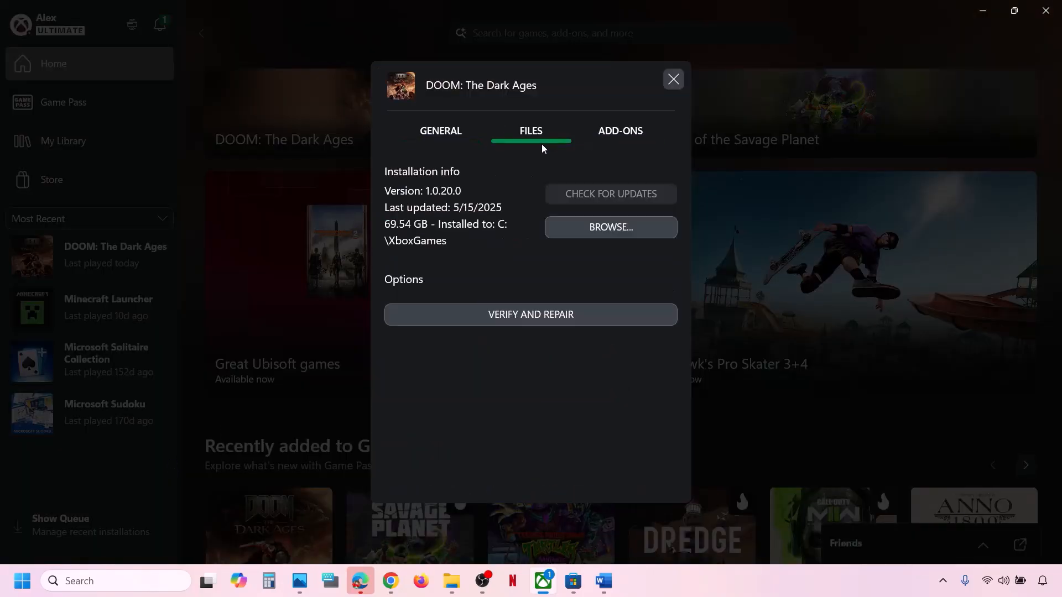
pyautogui.click(556, 315)
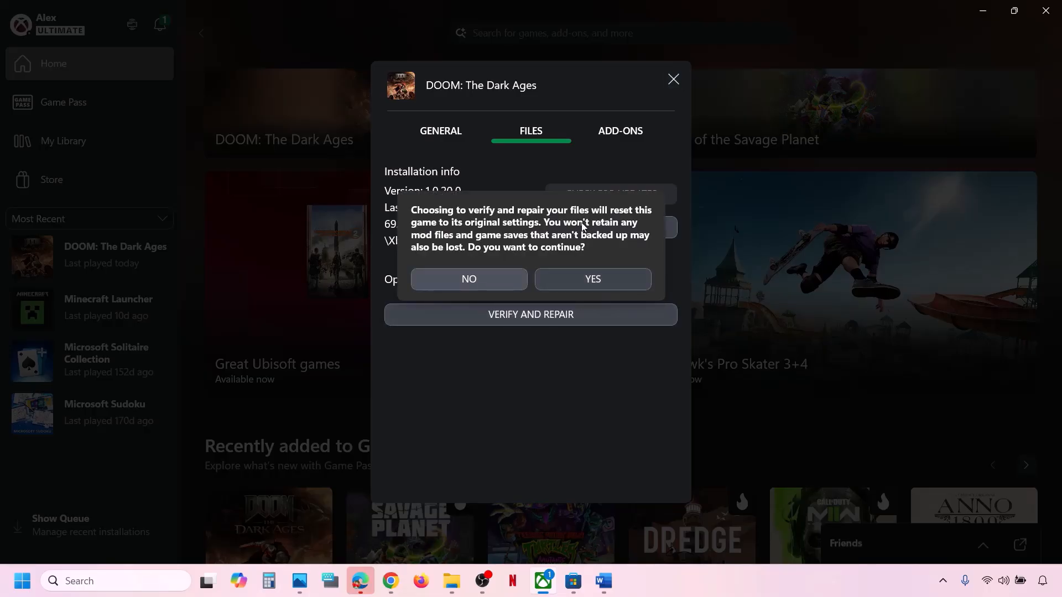
pyautogui.click(603, 281)
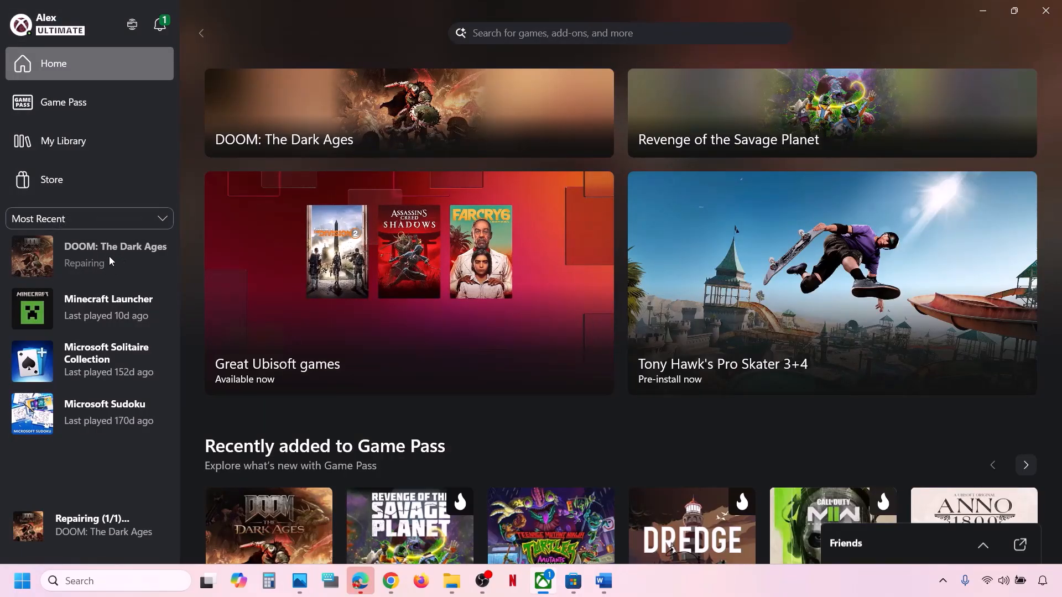
# Return to the Word document, highlight the Step 8 instruction about the desktop shortcut, and clear the selection.
pyautogui.click(604, 580)
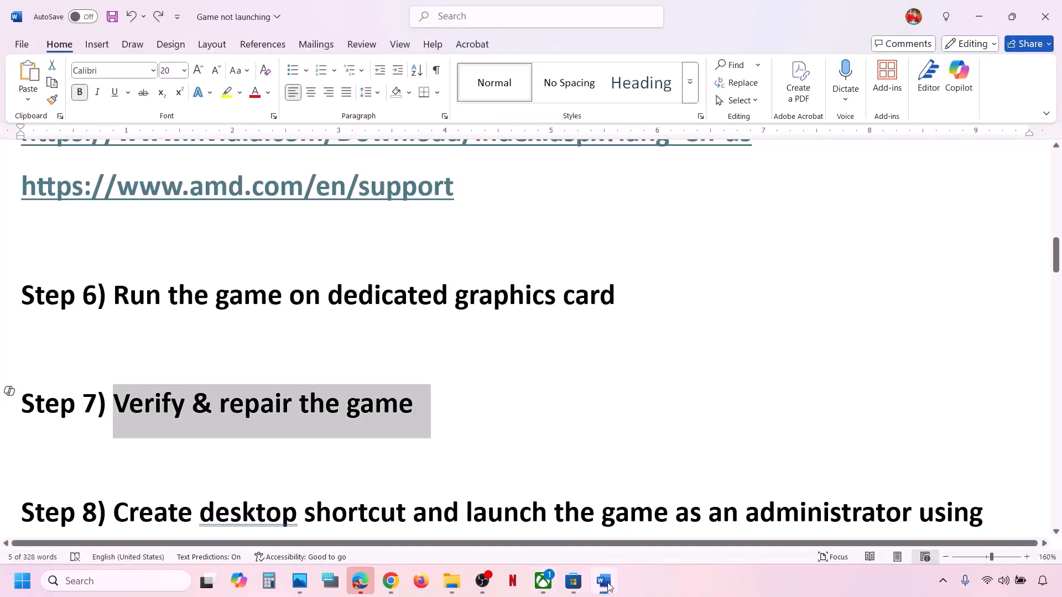
pyautogui.scroll(-2, 332, 448)
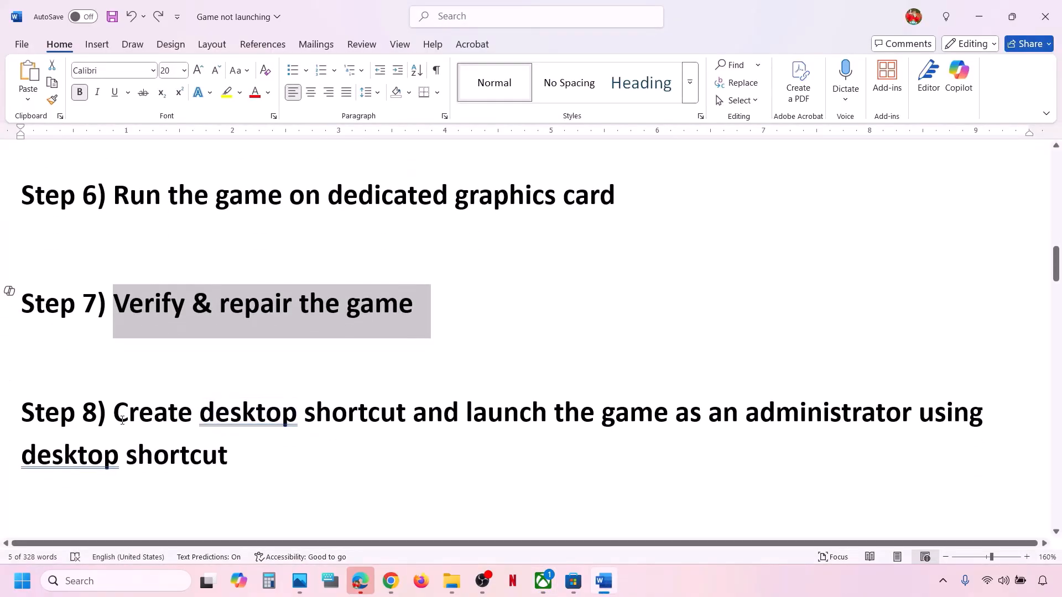
pyautogui.moveTo(114, 413); pyautogui.dragTo(237, 446)
pyautogui.click(238, 446)
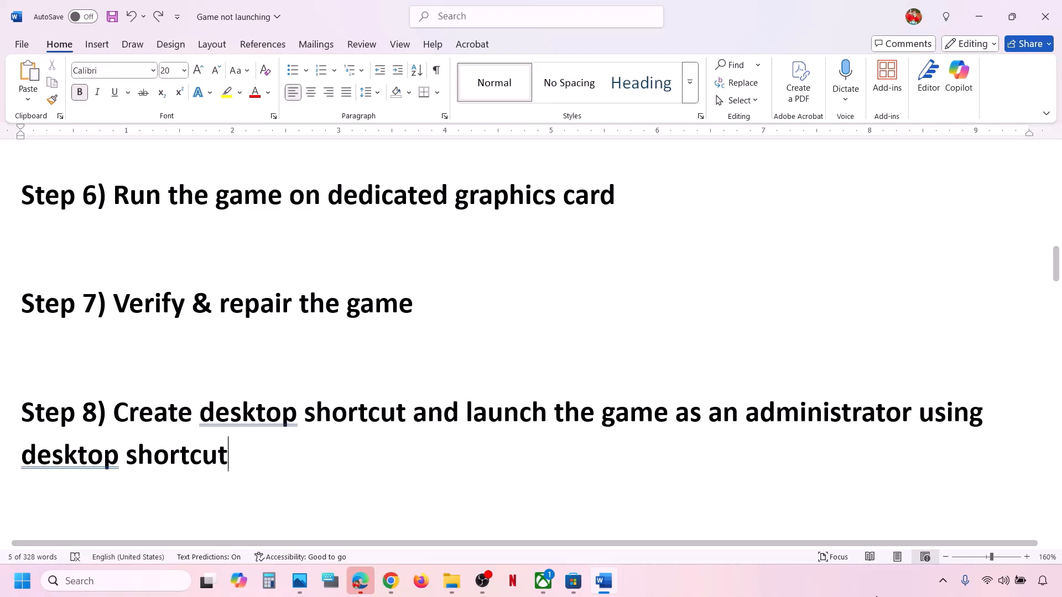
pyautogui.click(811, 589)
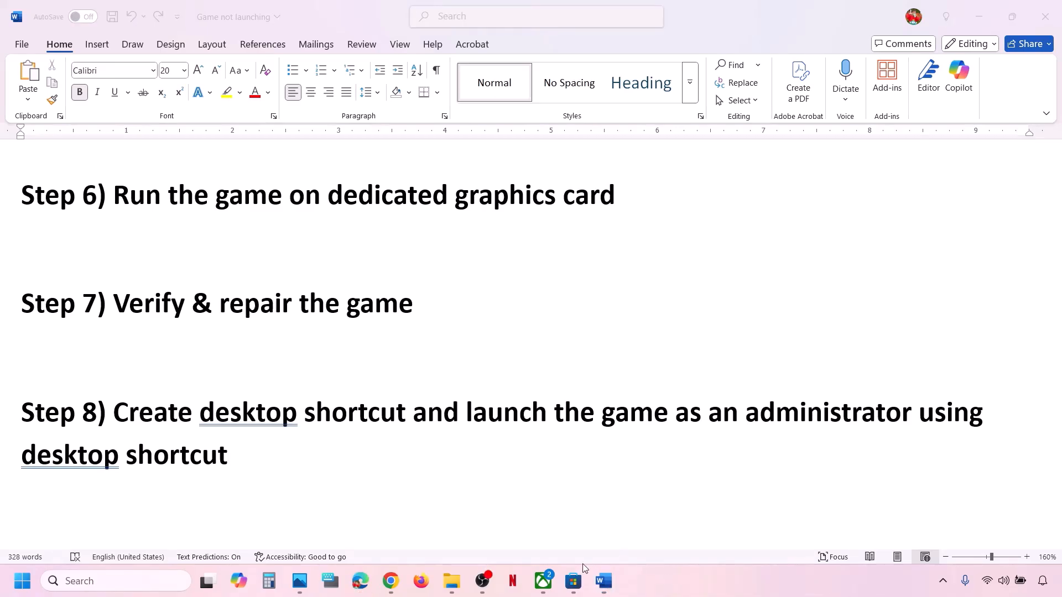
# Create a desktop shortcut for DOOM: The Dark Ages from its management options in the Xbox app, and close the dialog.
pyautogui.click(544, 589)
pyautogui.moveTo(122, 252)
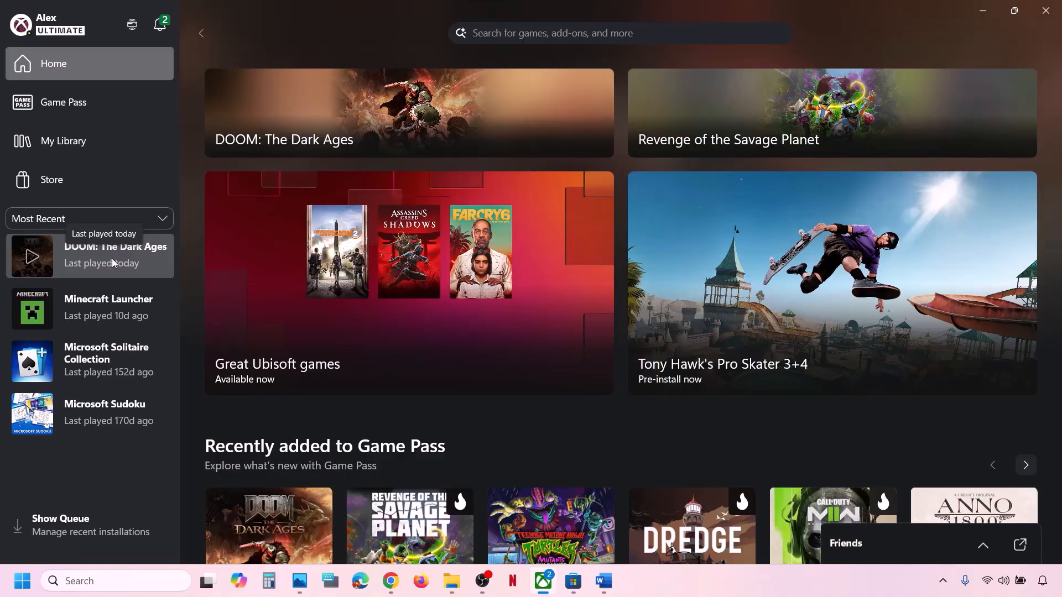
pyautogui.rightClick(112, 258)
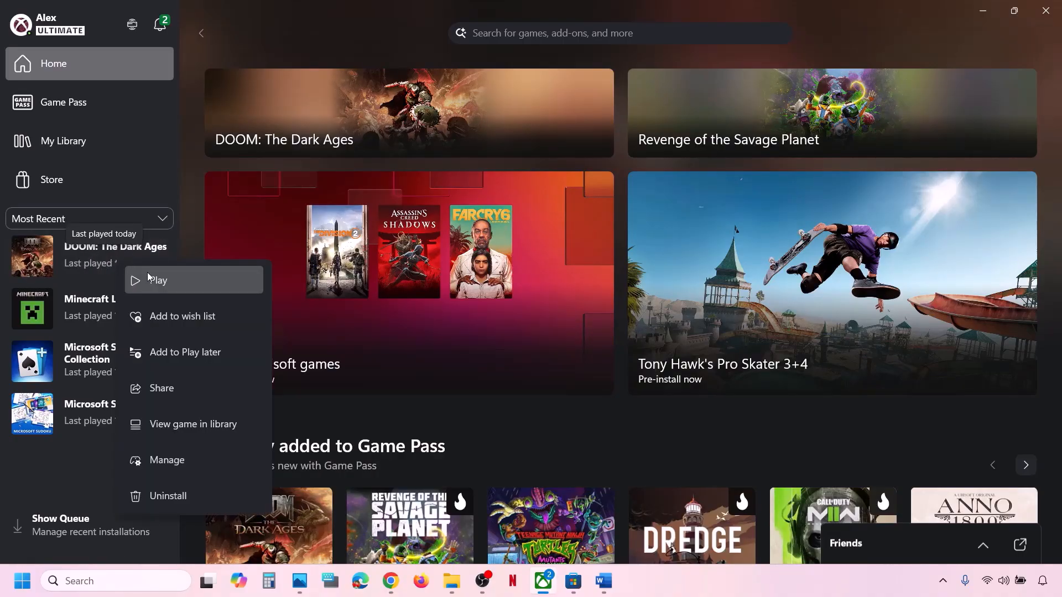
pyautogui.click(189, 464)
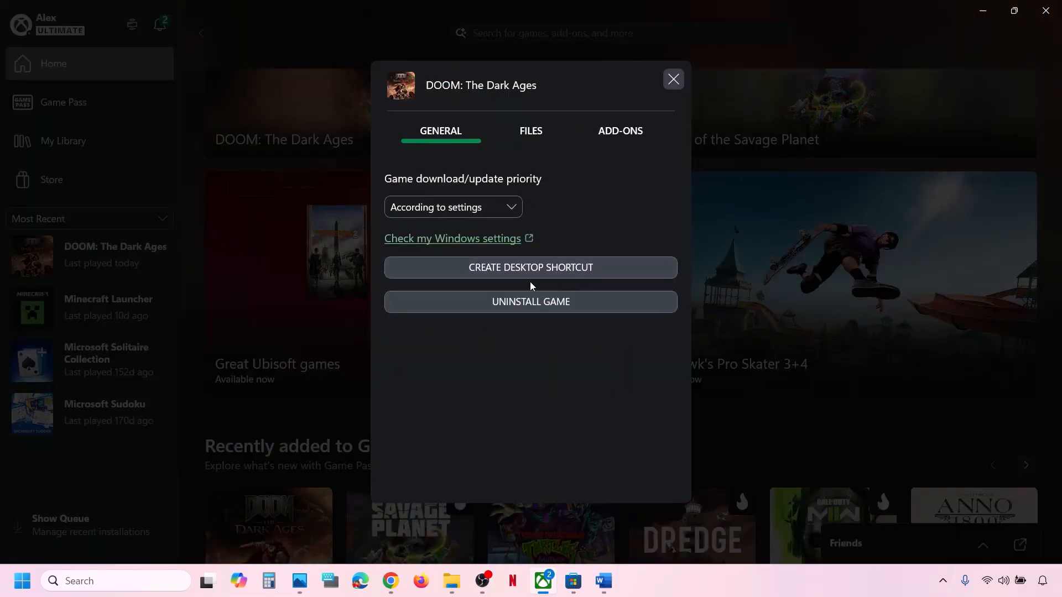
pyautogui.click(558, 267)
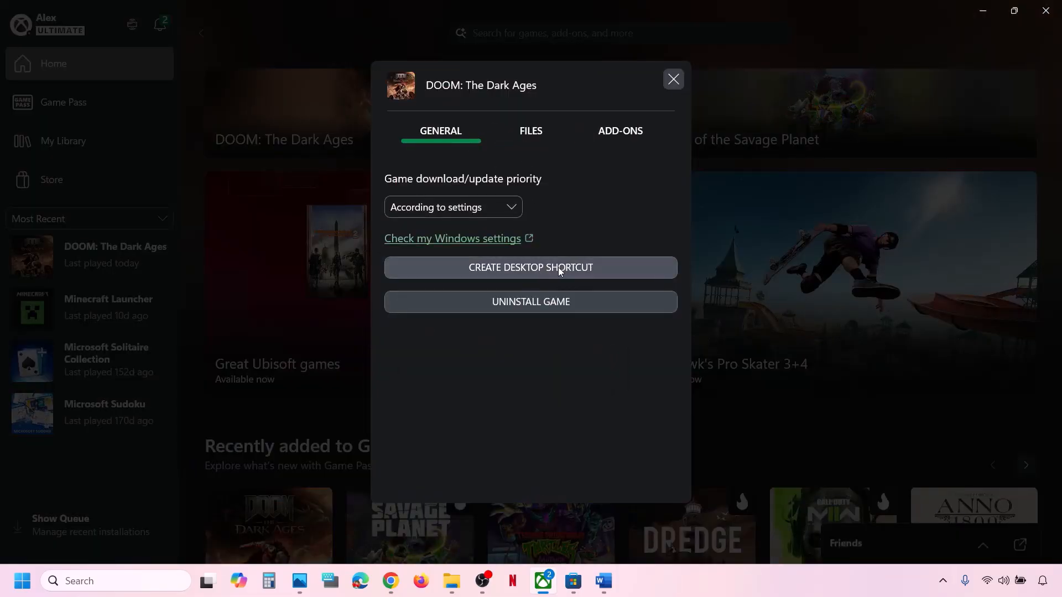
pyautogui.click(672, 80)
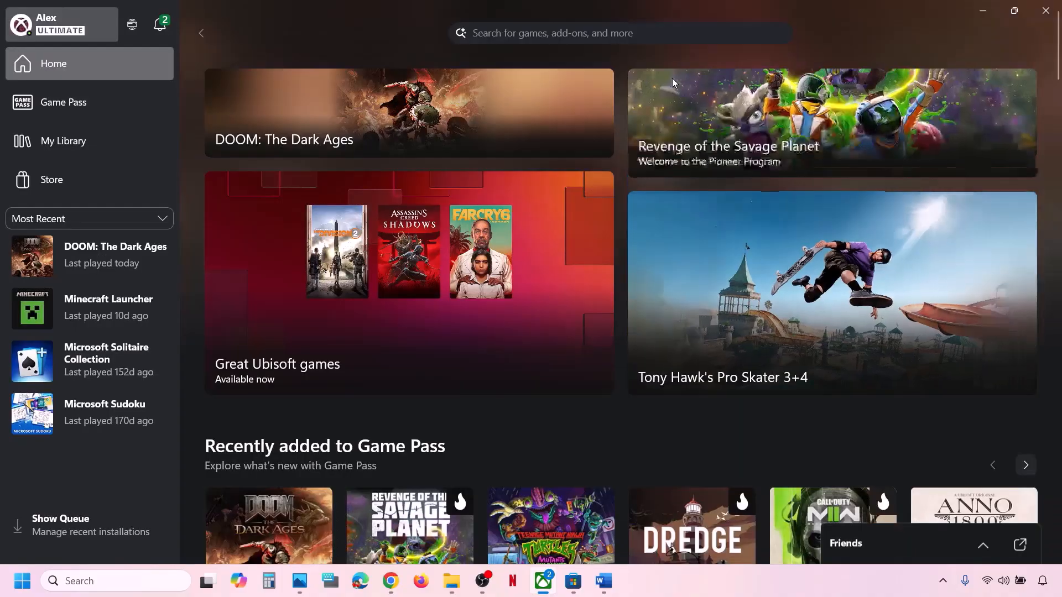
# Show the desktop, move the DOOM The Dark Ages shortcut to an empty area, and open its context menu.
pyautogui.press('super+d')
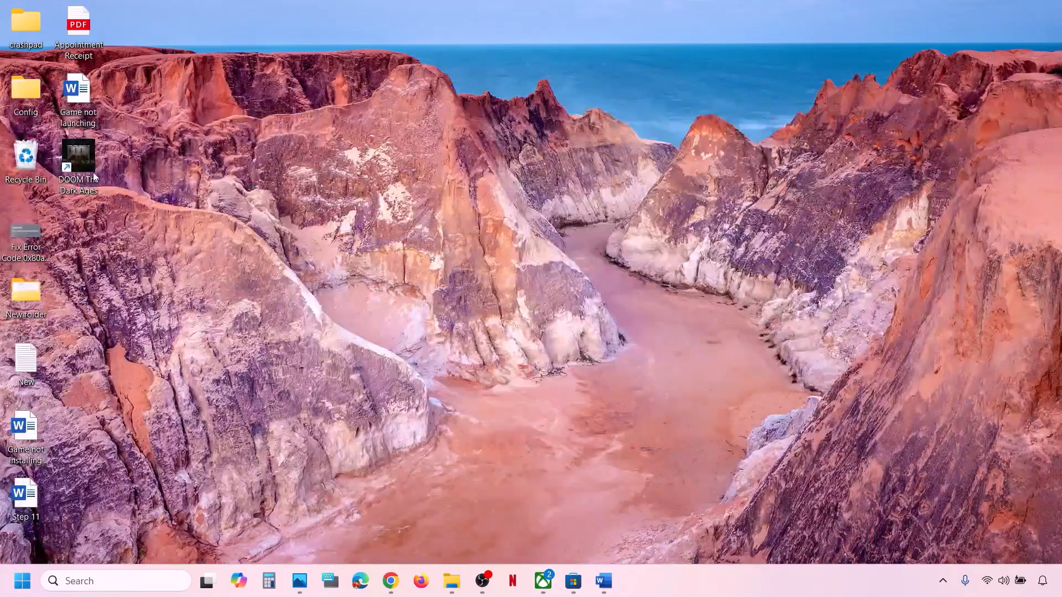
pyautogui.moveTo(93, 172); pyautogui.dragTo(397, 244)
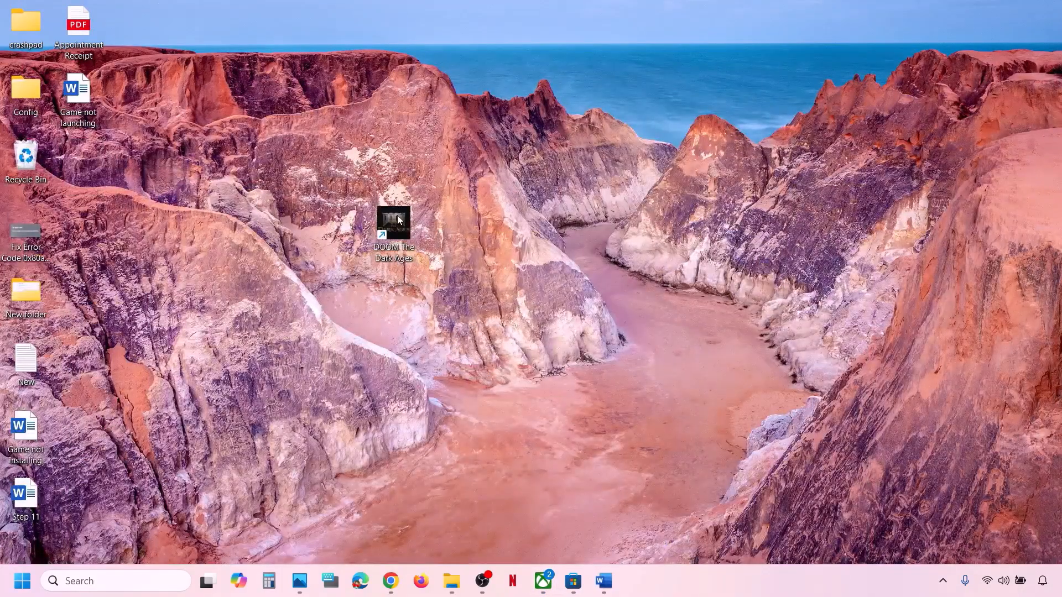
pyautogui.rightClick(400, 220)
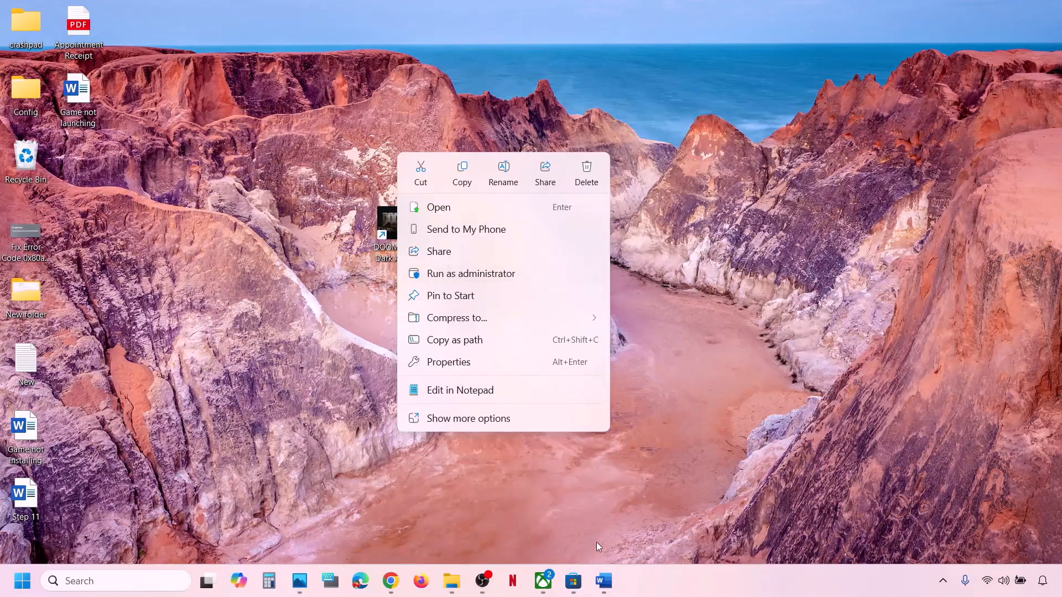
# Return to the Word document, highlight the "Repair/Reset the game" text under Step 9, and clear the selection.
pyautogui.click(546, 582)
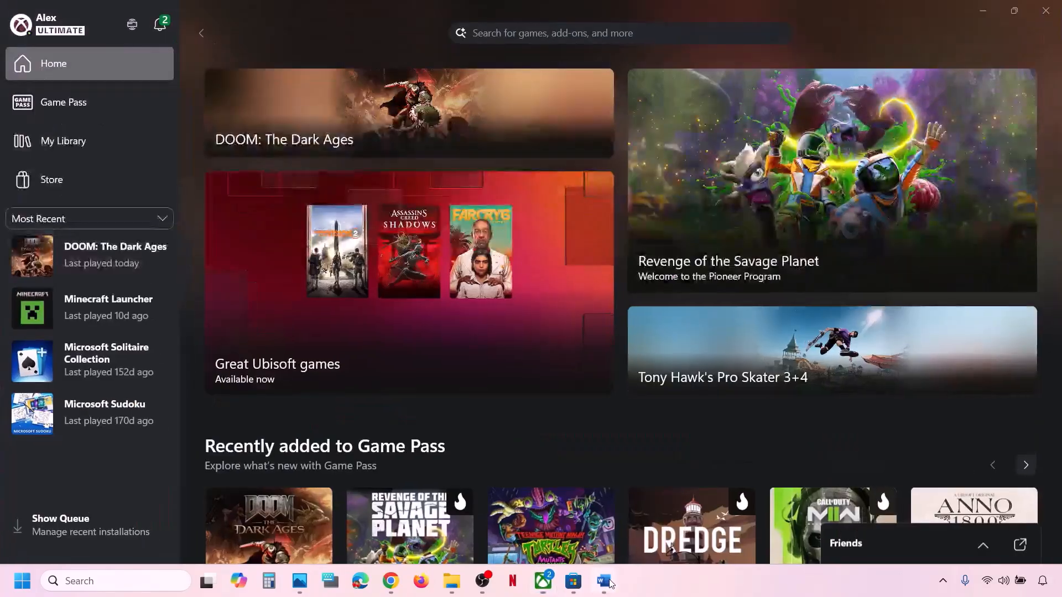
pyautogui.click(604, 582)
pyautogui.scroll(-3, 424, 313)
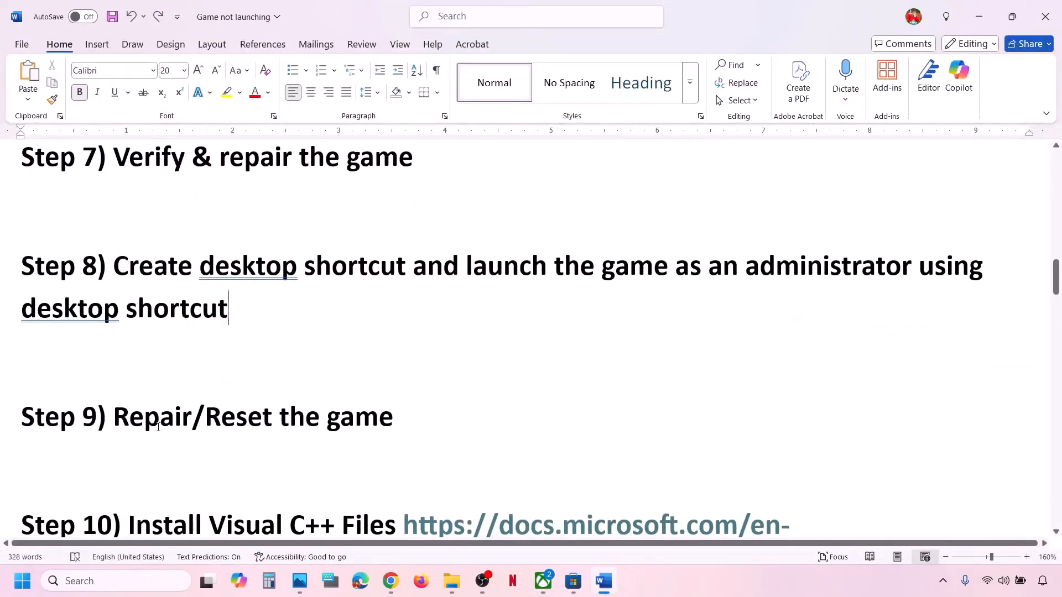
pyautogui.moveTo(147, 425); pyautogui.dragTo(417, 393)
pyautogui.click(478, 420)
# Open the list of installed apps in Windows Settings.
pyautogui.press('super+i')
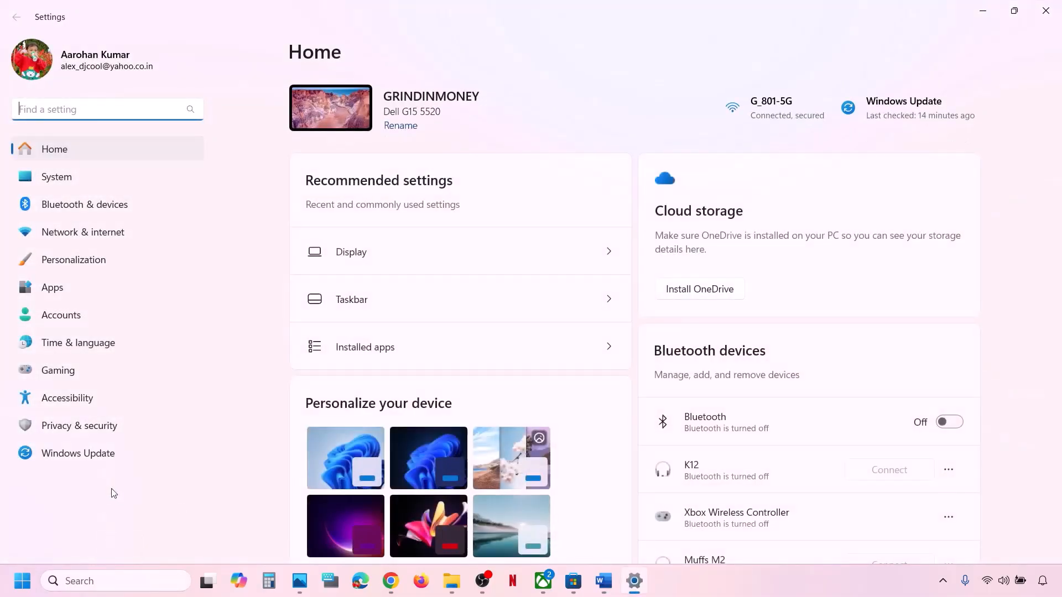
pyautogui.click(79, 285)
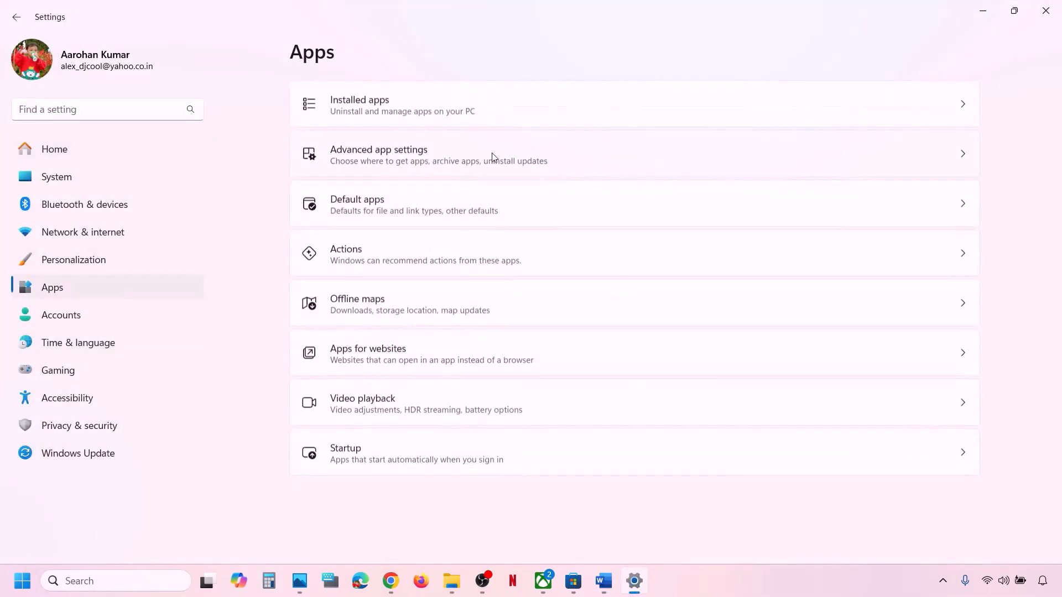
pyautogui.click(410, 101)
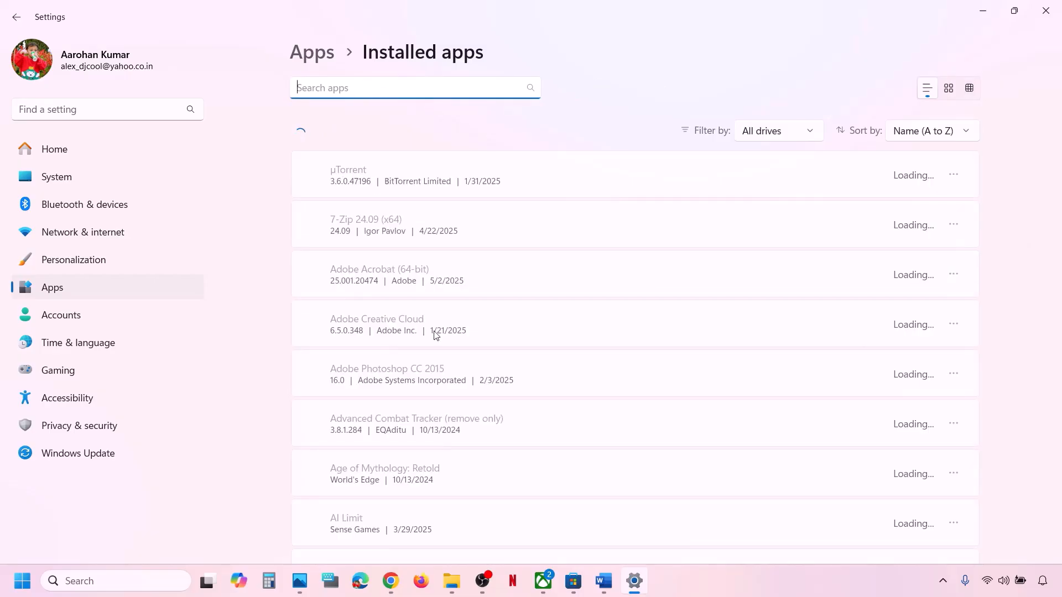
# Find the Bethesda Softworks entry of DOOM: The Dark Ages among the installed apps and open its advanced options.
pyautogui.scroll(-10, 436, 334)
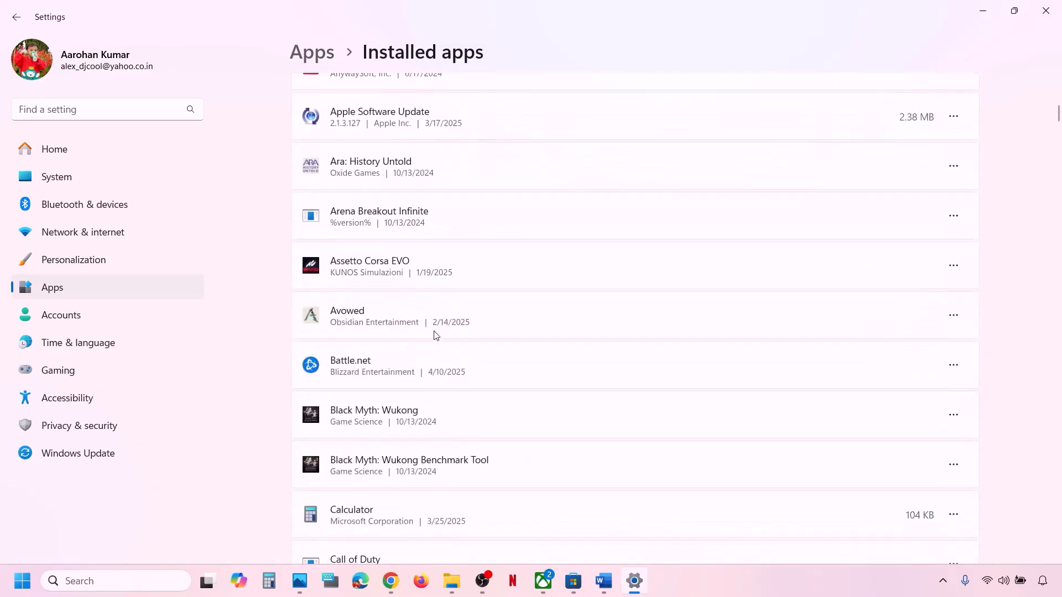
pyautogui.scroll(-2, 436, 335)
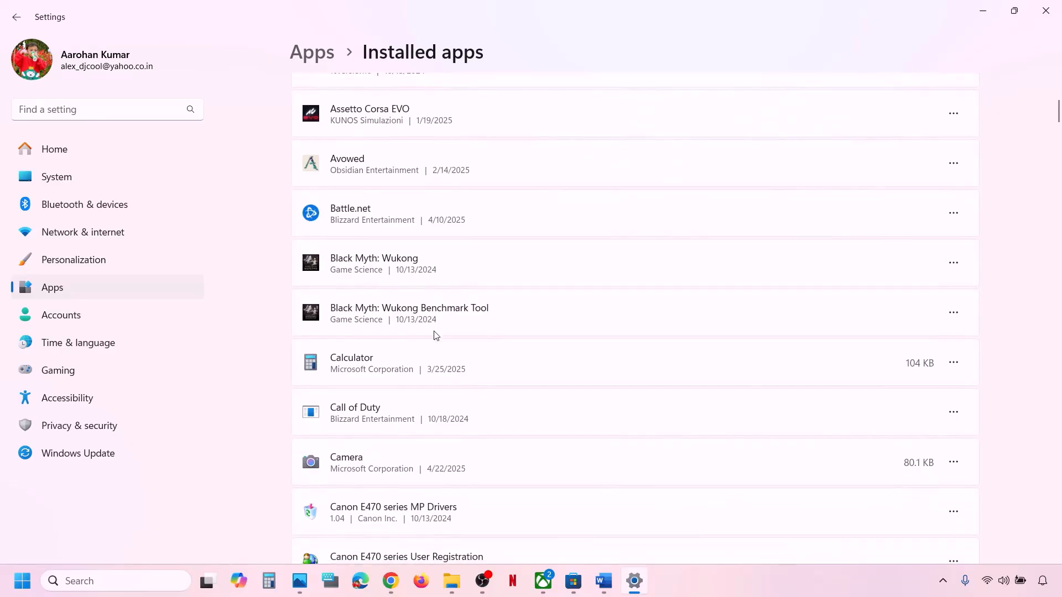
pyautogui.scroll(-15, 436, 335)
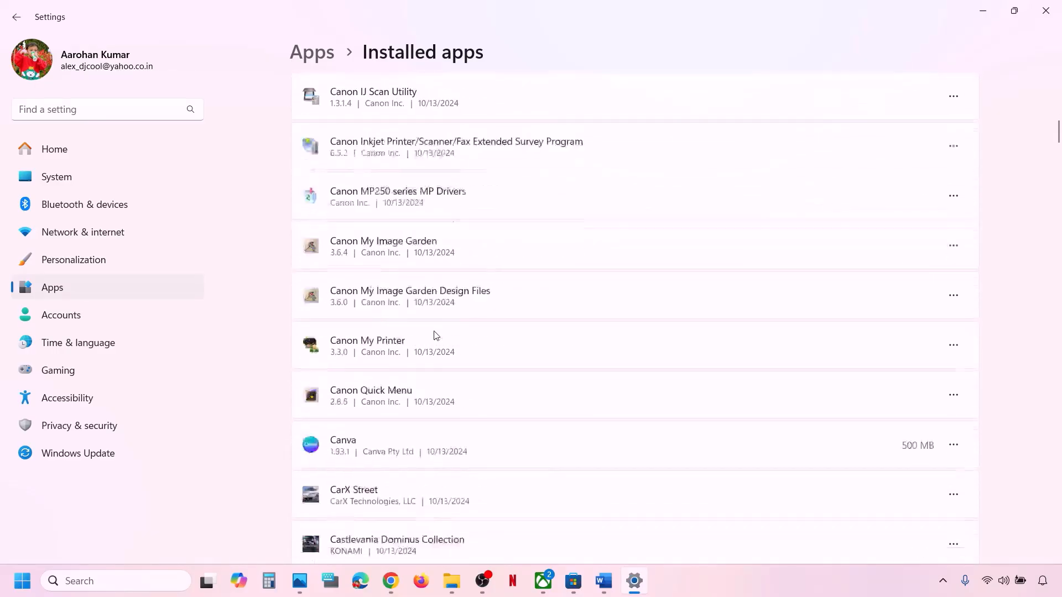
pyautogui.scroll(-5, 435, 335)
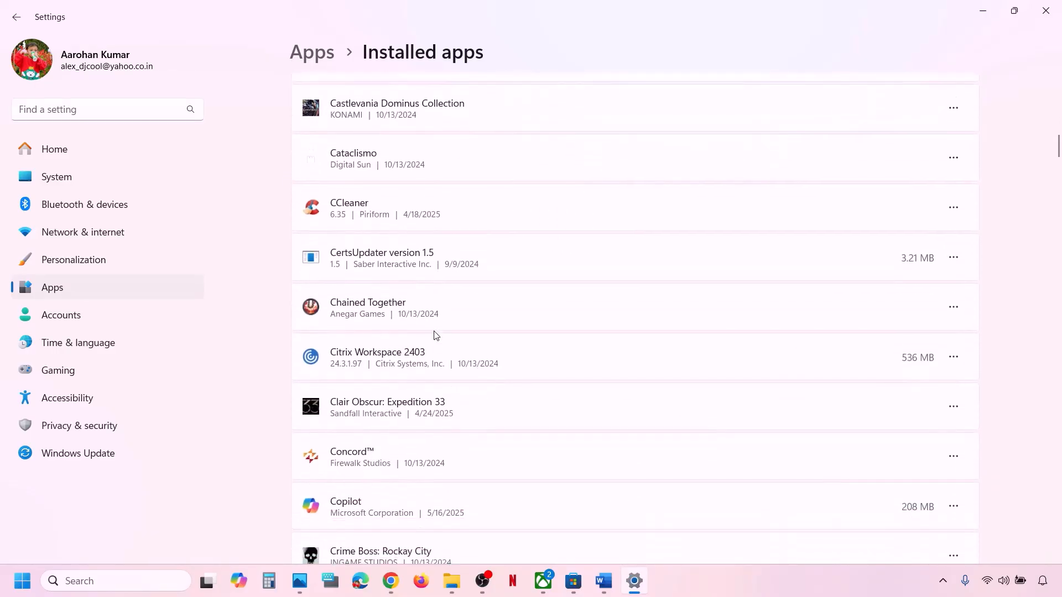
pyautogui.scroll(-6, 436, 334)
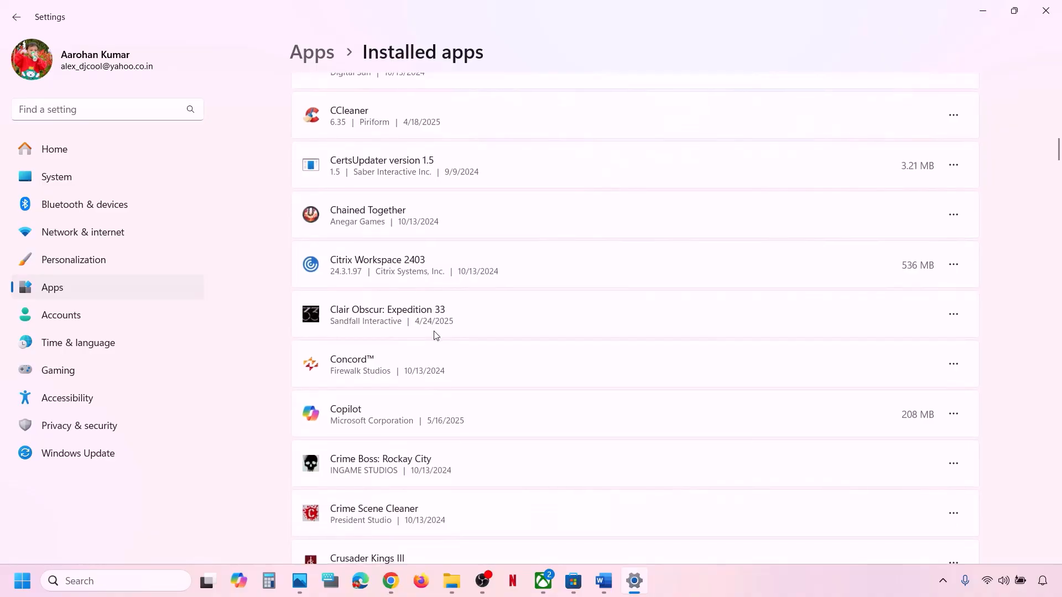
pyautogui.scroll(-8, 436, 335)
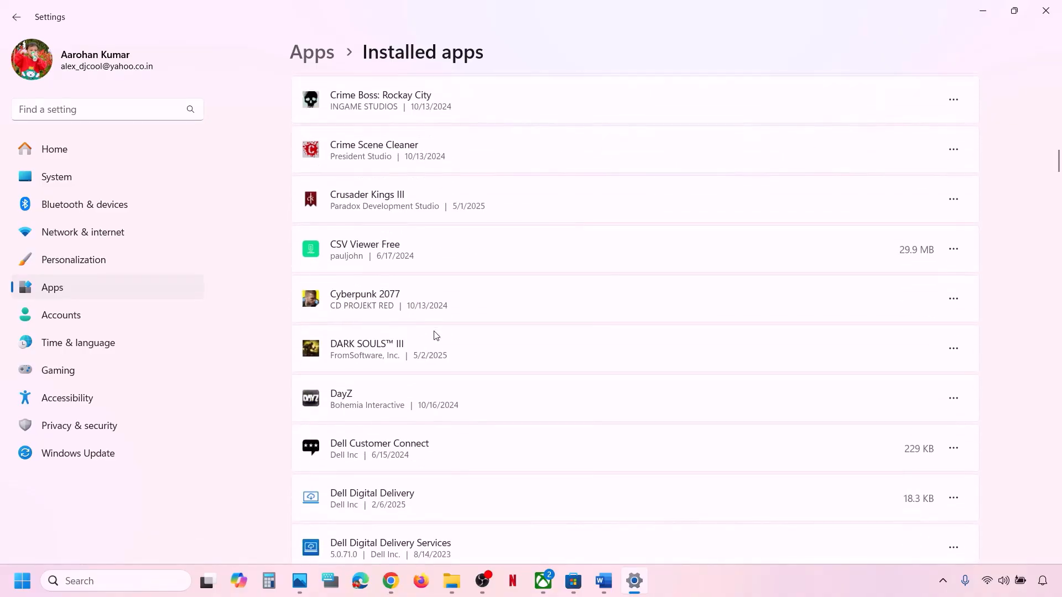
pyautogui.scroll(-13, 436, 335)
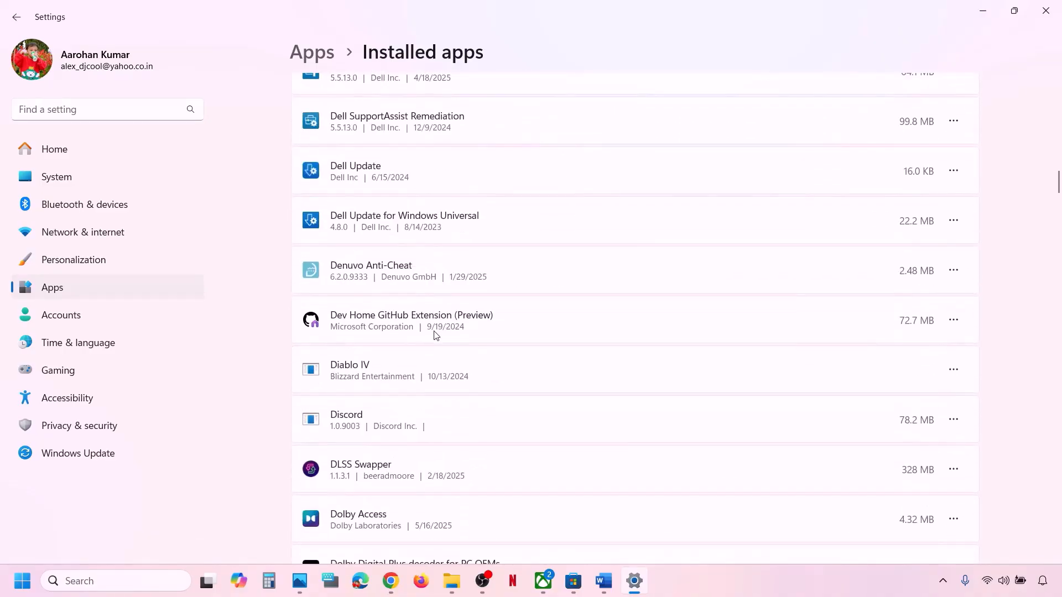
pyautogui.scroll(-1, 435, 335)
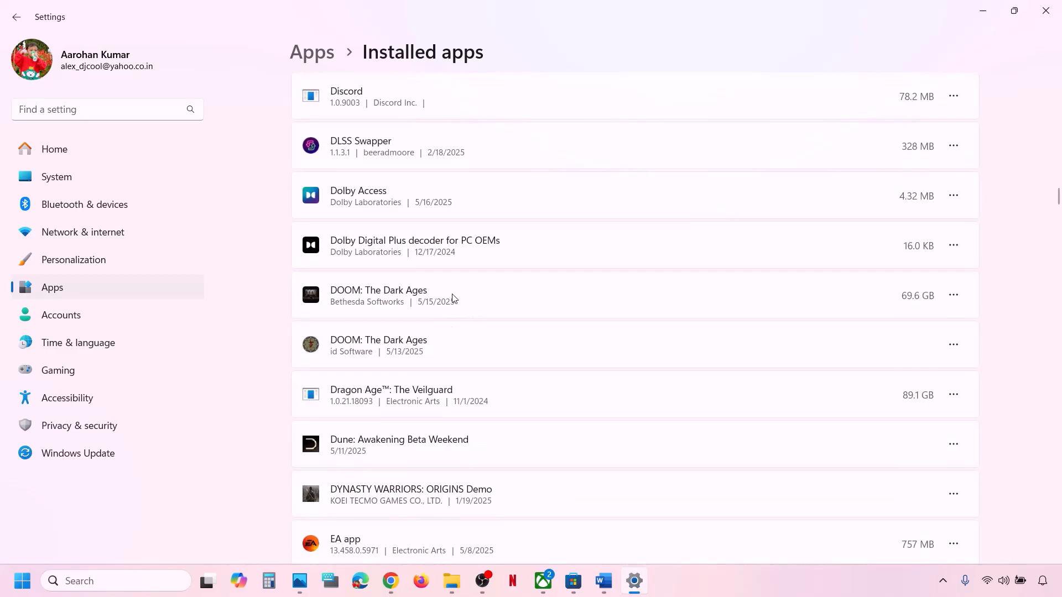
pyautogui.click(954, 295)
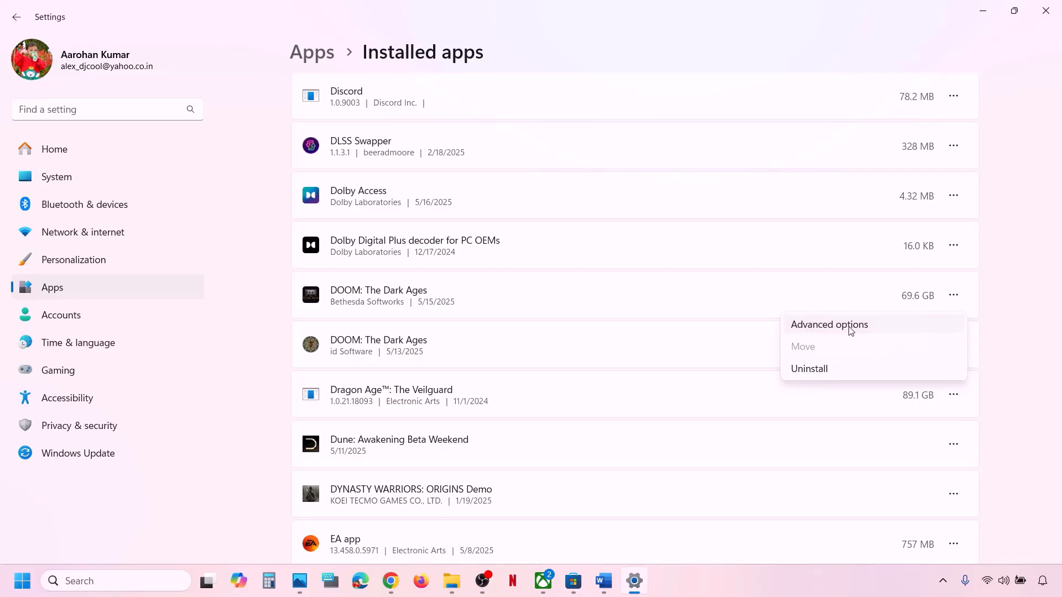
pyautogui.click(829, 325)
# Repair DOOM: The Dark Ages, then reset it and confirm deleting the app's data.
pyautogui.scroll(-6, 526, 363)
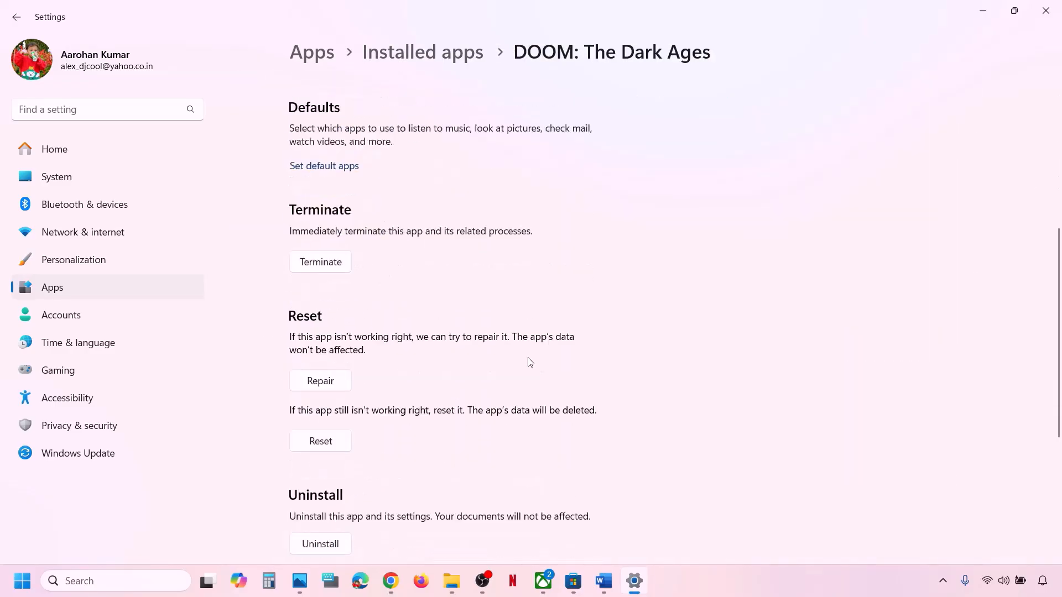
pyautogui.scroll(-1, 530, 363)
pyautogui.click(316, 331)
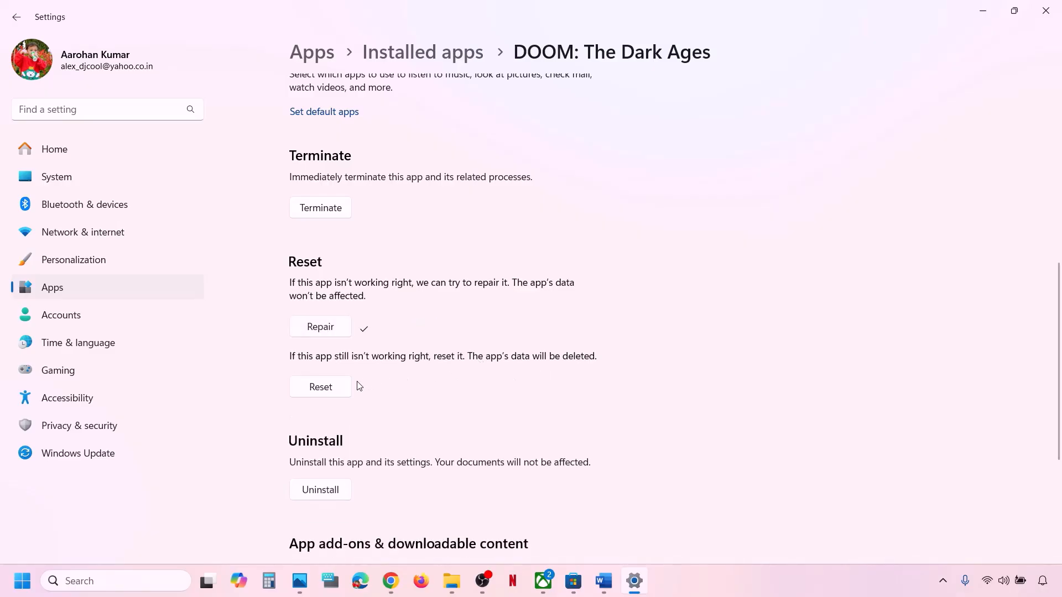
pyautogui.click(326, 388)
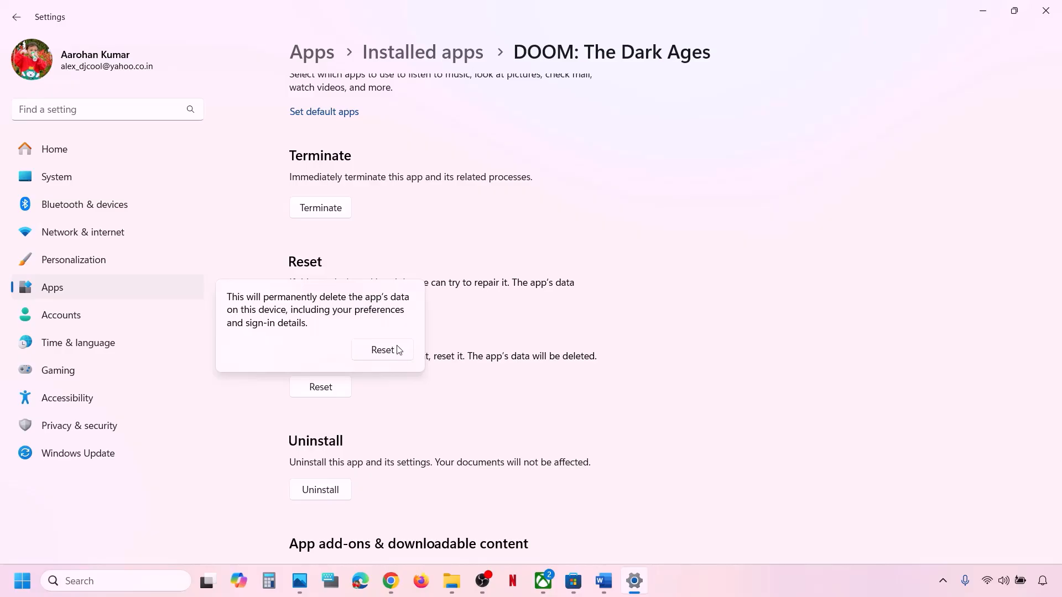
pyautogui.click(383, 350)
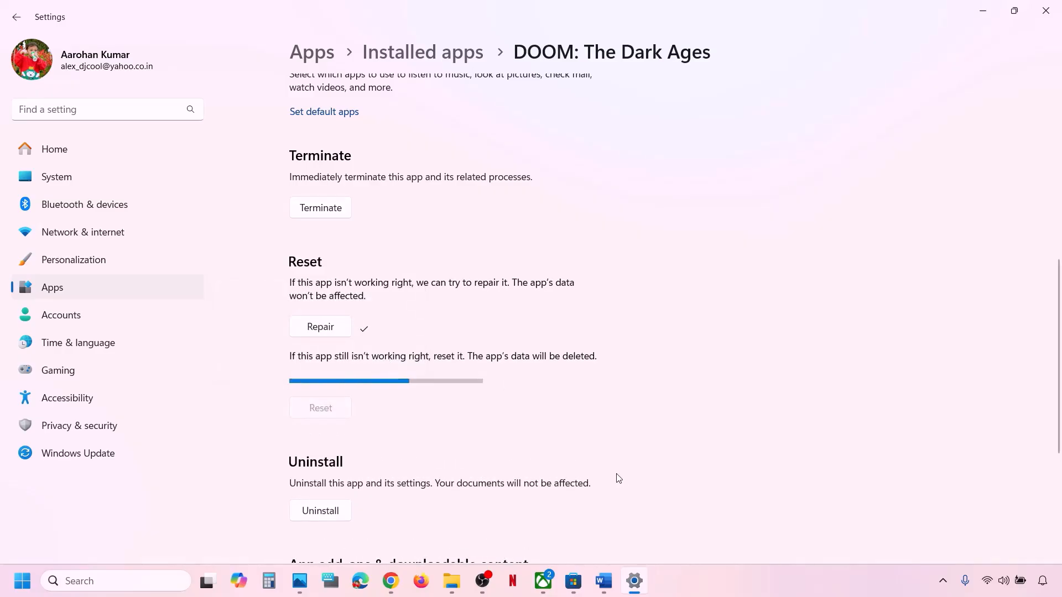
# Switch to the Xbox app and open the store page of DOOM: The Dark Ages.
pyautogui.click(544, 582)
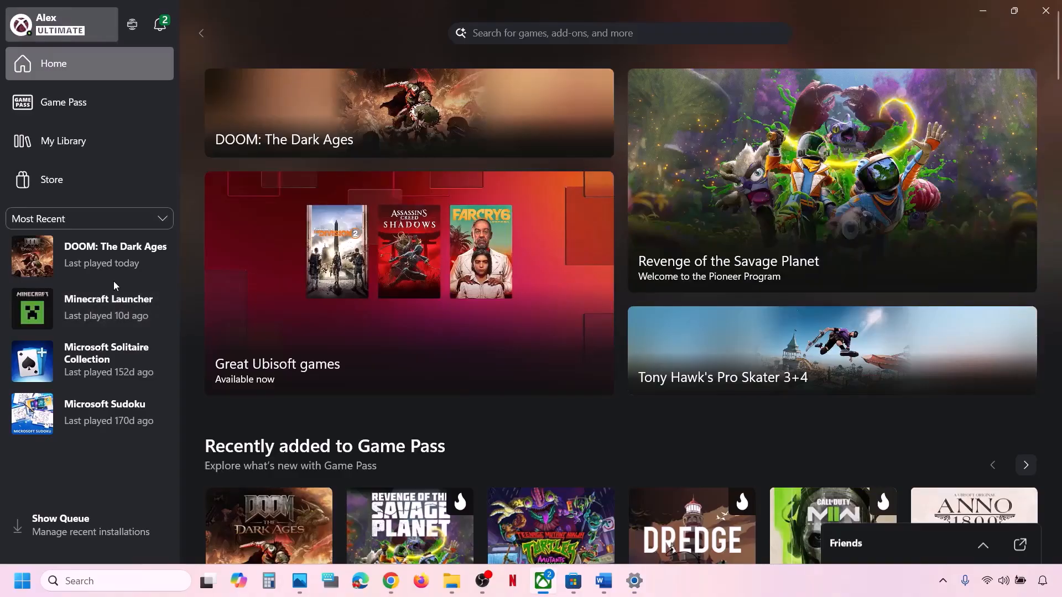
pyautogui.click(102, 261)
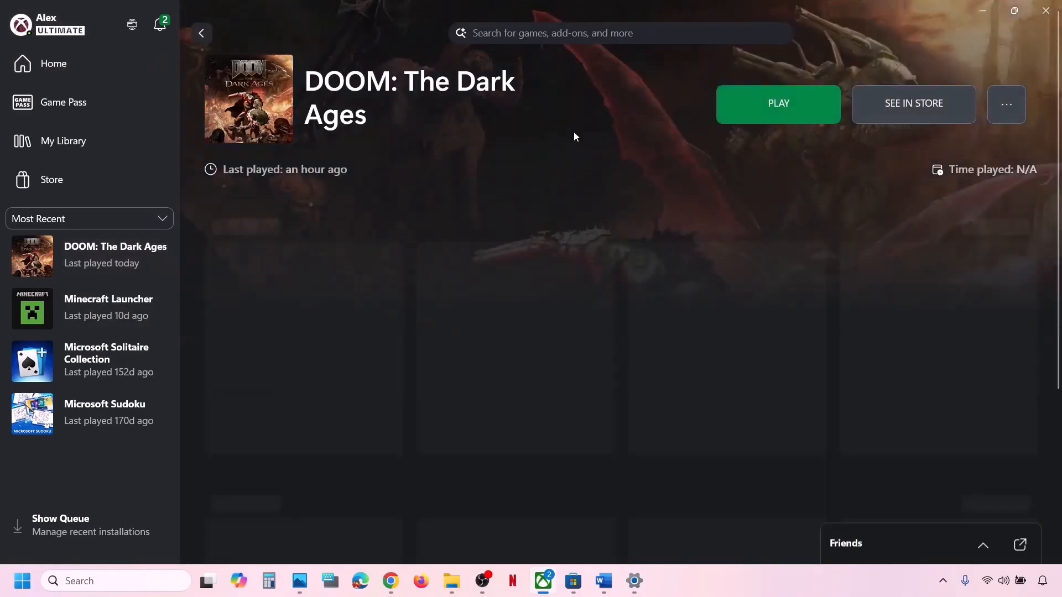
pyautogui.click(918, 105)
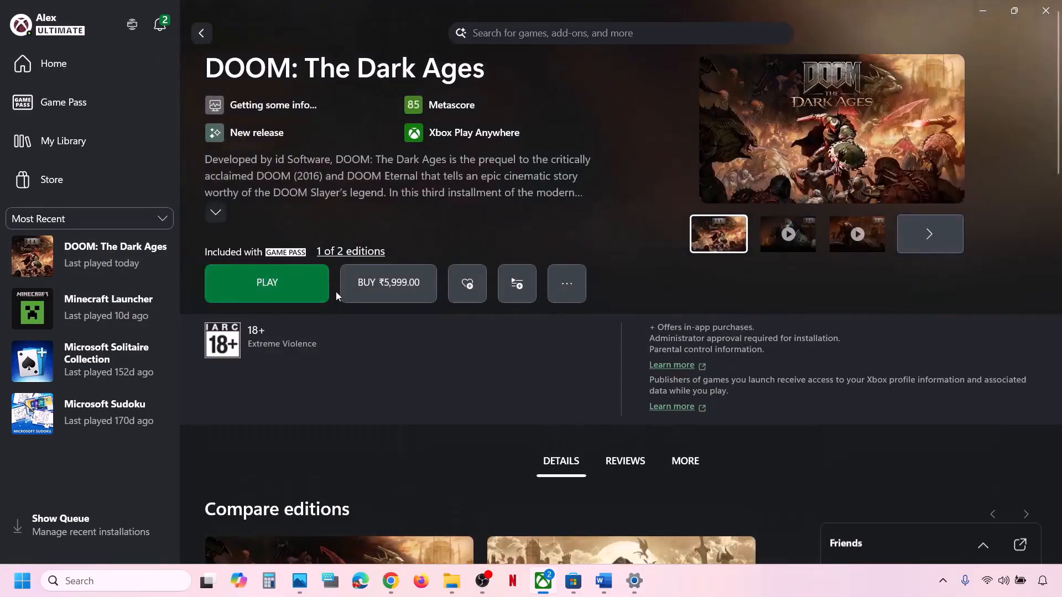
# Quit the Xbox app running in the background, relaunch it, and reopen the DOOM: The Dark Ages store page.
pyautogui.click(943, 581)
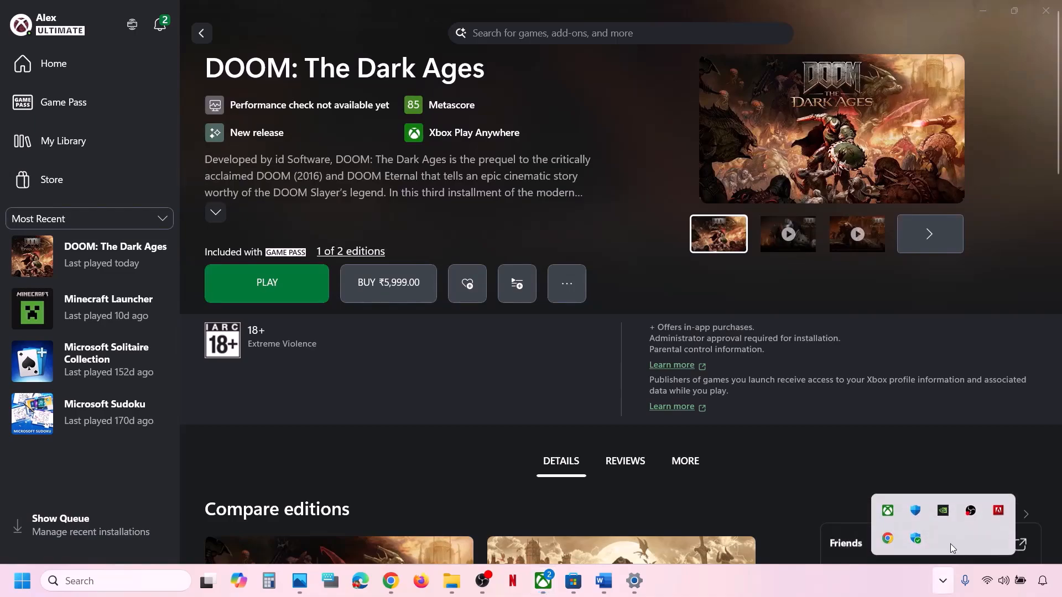
pyautogui.rightClick(887, 522)
pyautogui.click(852, 508)
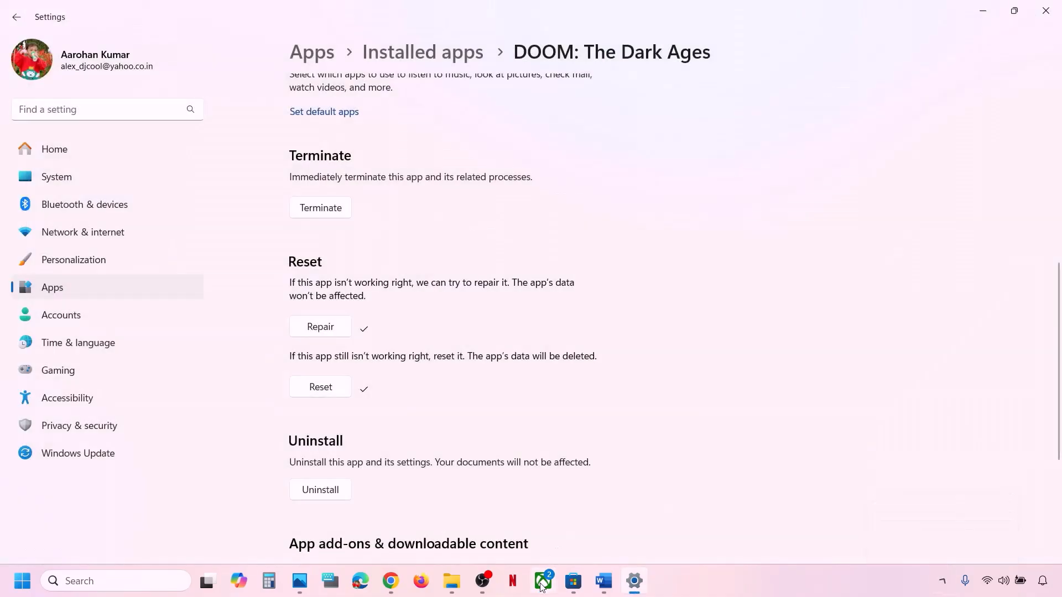
pyautogui.click(542, 583)
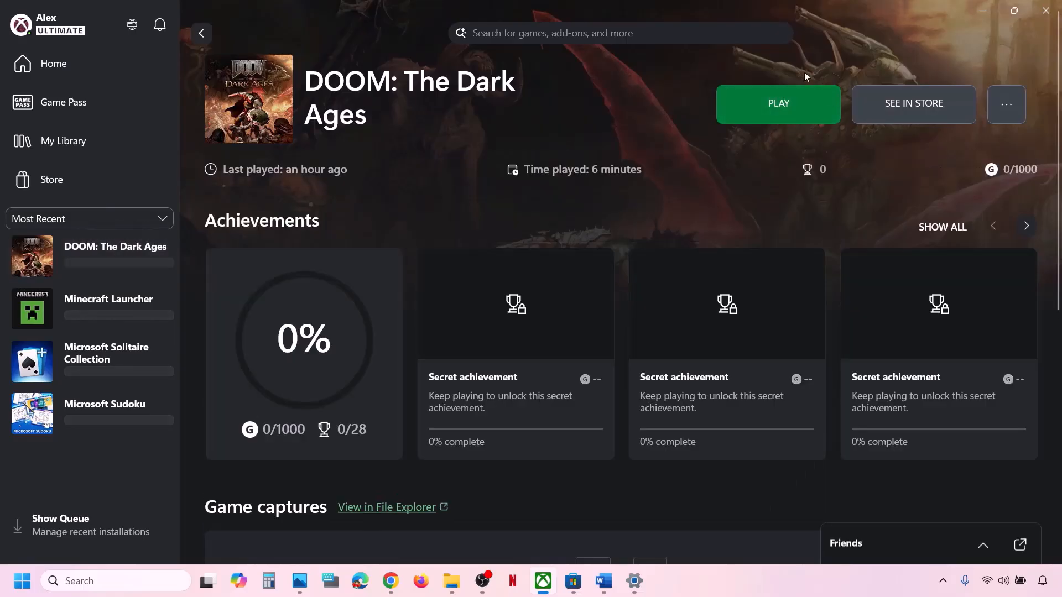
pyautogui.click(896, 107)
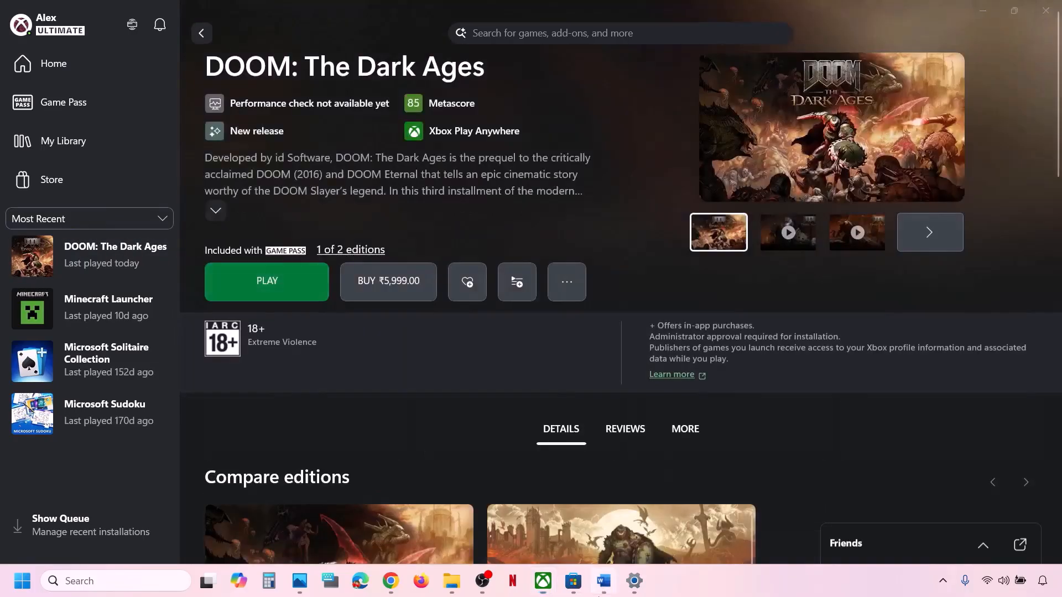
# Return to the Word document and select the Visual C++ download link under Step 10 for copying.
pyautogui.click(603, 581)
pyautogui.scroll(-2, 414, 491)
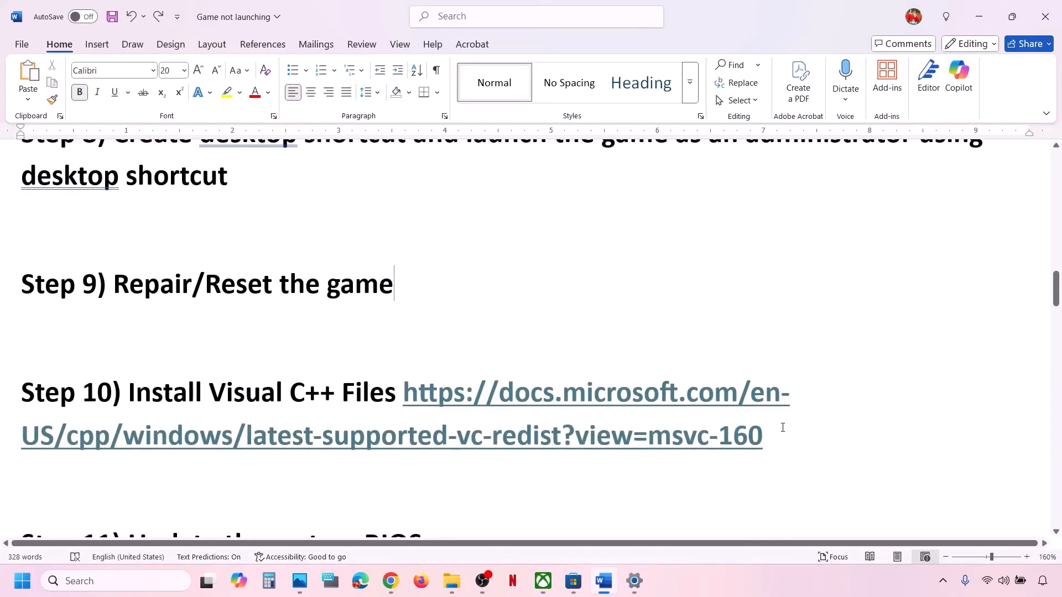
pyautogui.moveTo(730, 432); pyautogui.dragTo(408, 396)
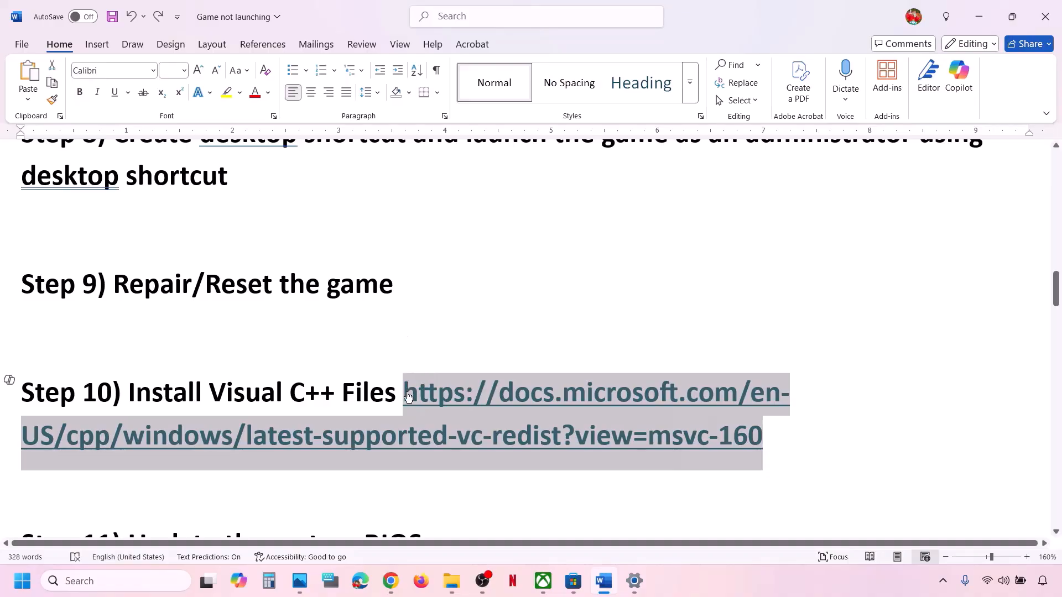
# Switch to Chrome and open the copied Visual C++ Redistributable link in a new tab.
pyautogui.click(391, 580)
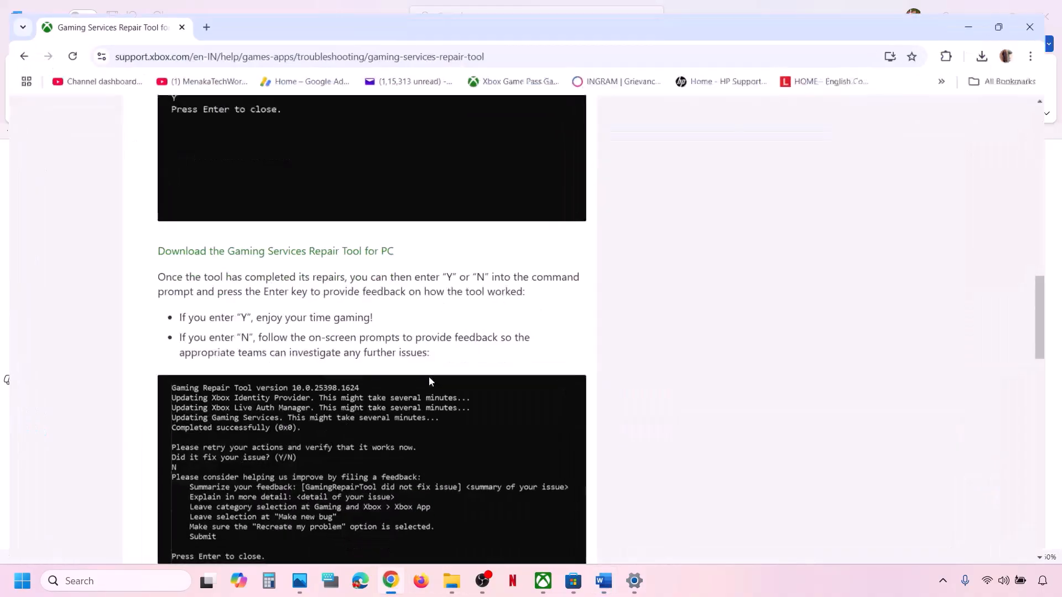
pyautogui.click(203, 15)
pyautogui.hotkey('ctrl', 'v')
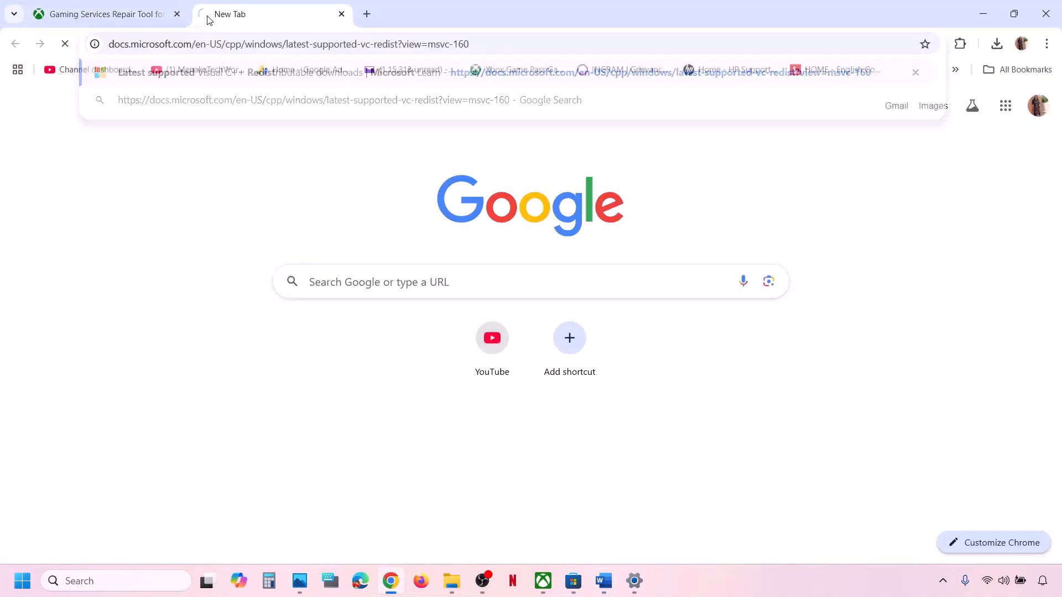
pyautogui.press('Return')
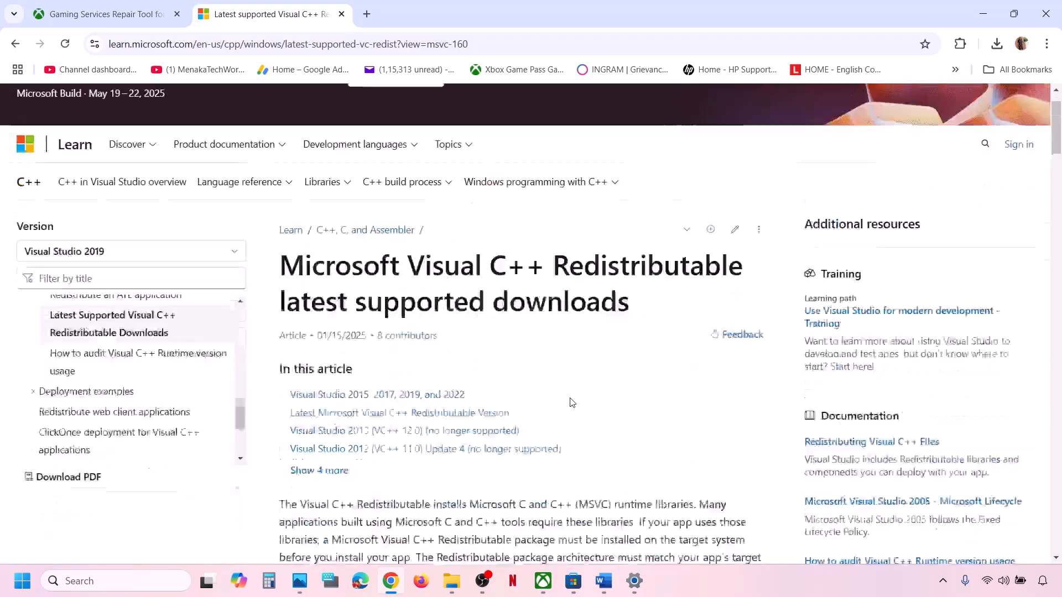
# Highlight the X64 and X86 architectures in the download table, run the x86 redistributable installer, accept its license terms and start the installation.
pyautogui.scroll(-10, 569, 404)
pyautogui.scroll(-5, 378, 412)
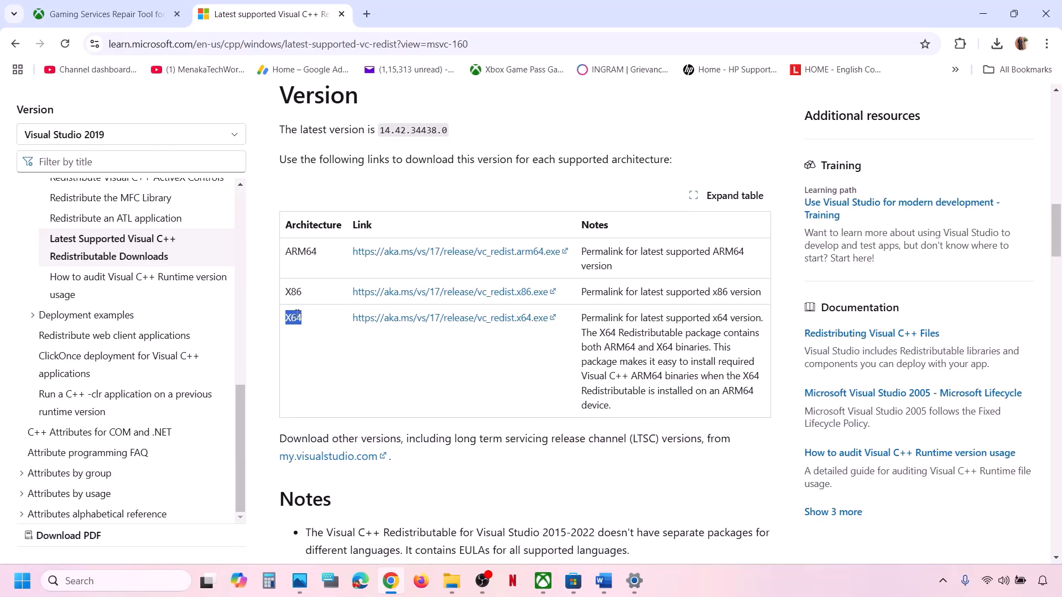
pyautogui.moveTo(297, 314); pyautogui.dragTo(301, 292)
pyautogui.doubleClick(293, 292)
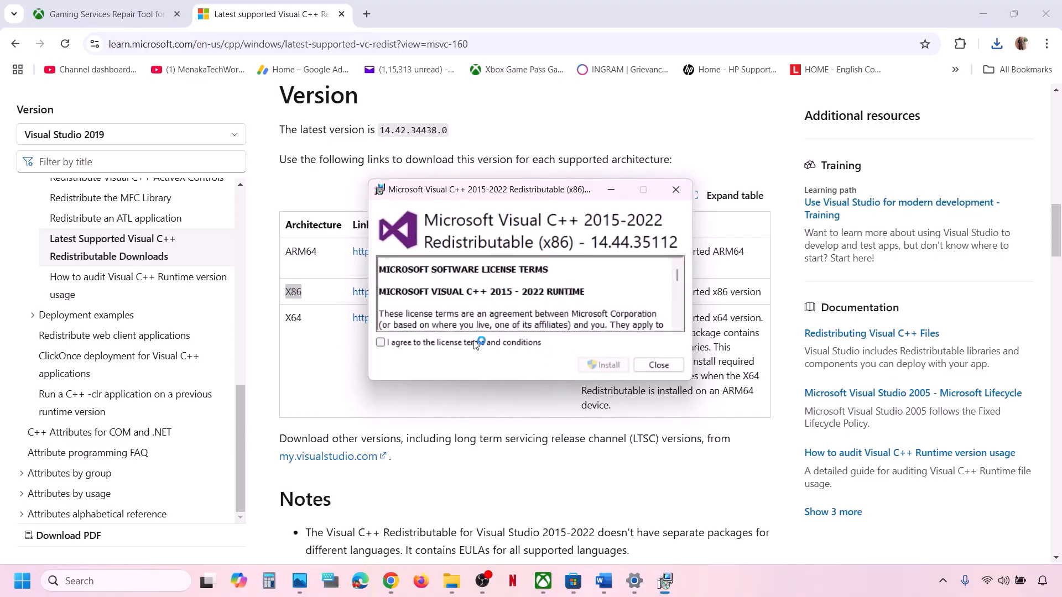
pyautogui.click(476, 343)
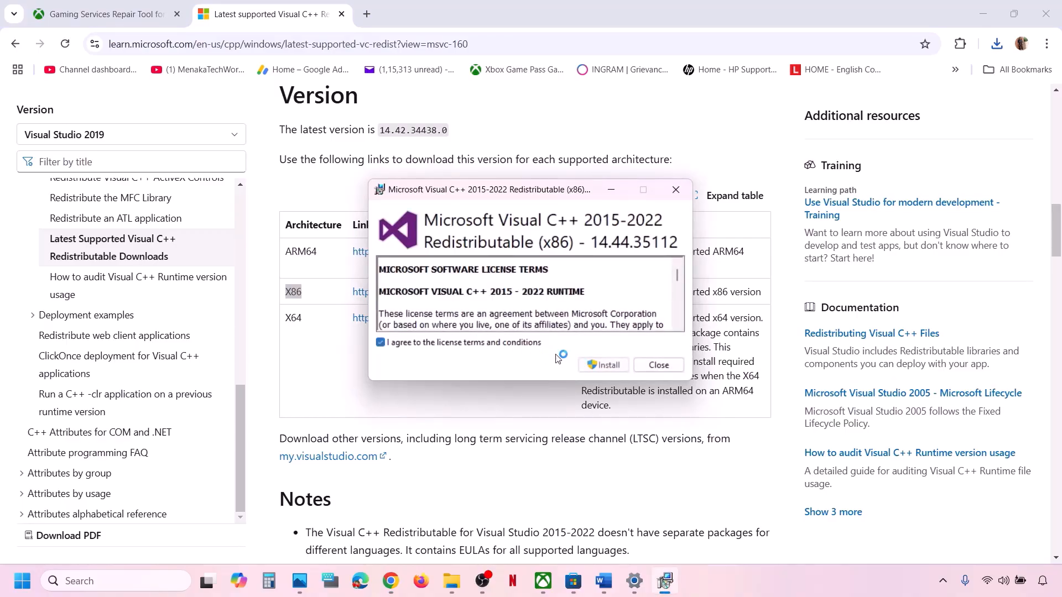
pyautogui.click(611, 368)
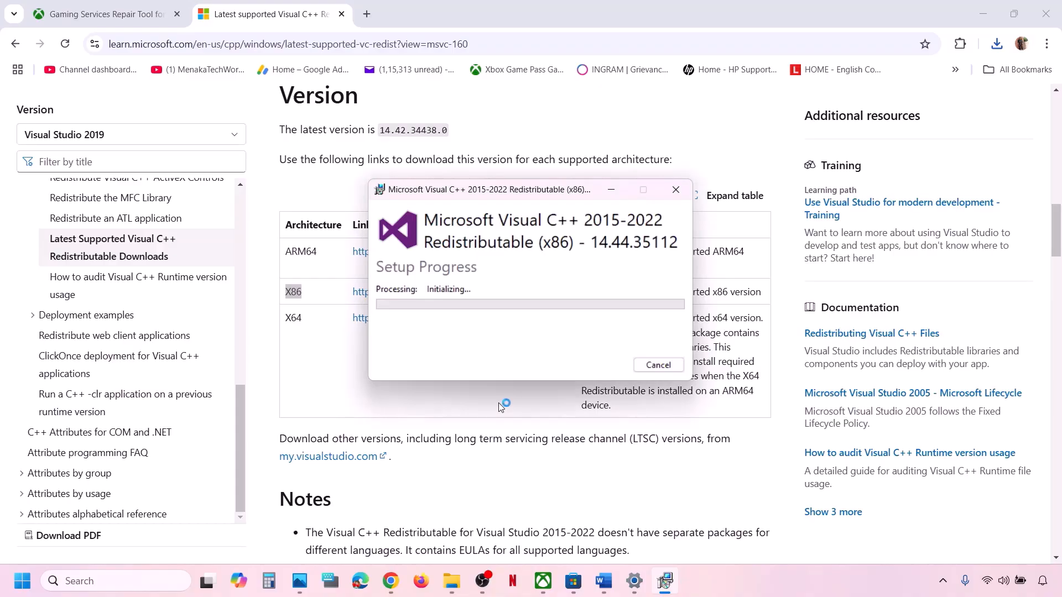
# Highlight the X64 architecture, launch the downloaded x64 redistributable installer, and start its repair.
pyautogui.doubleClick(293, 317)
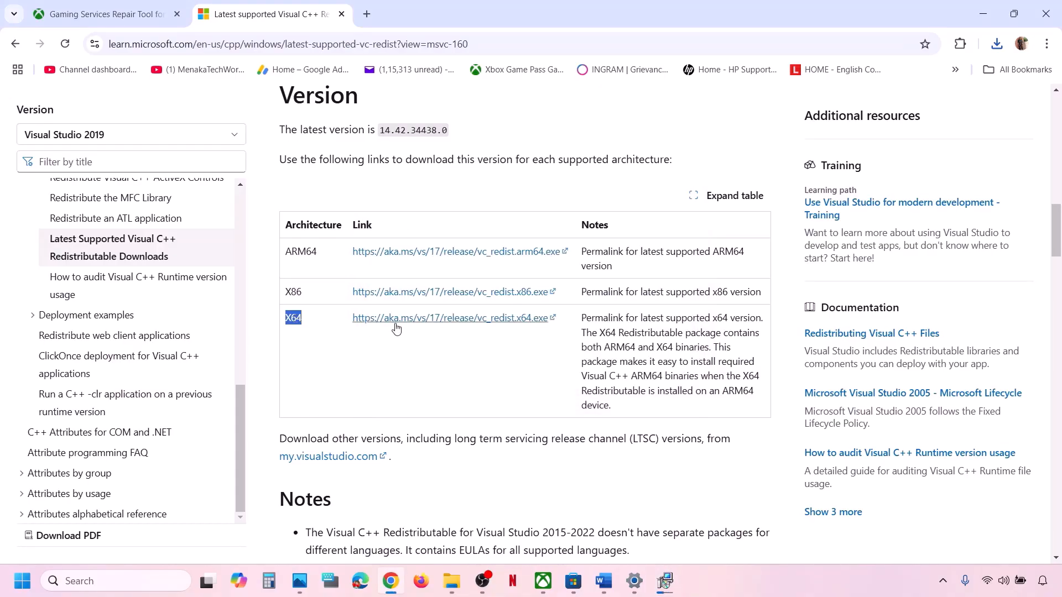
pyautogui.click(997, 44)
pyautogui.click(883, 105)
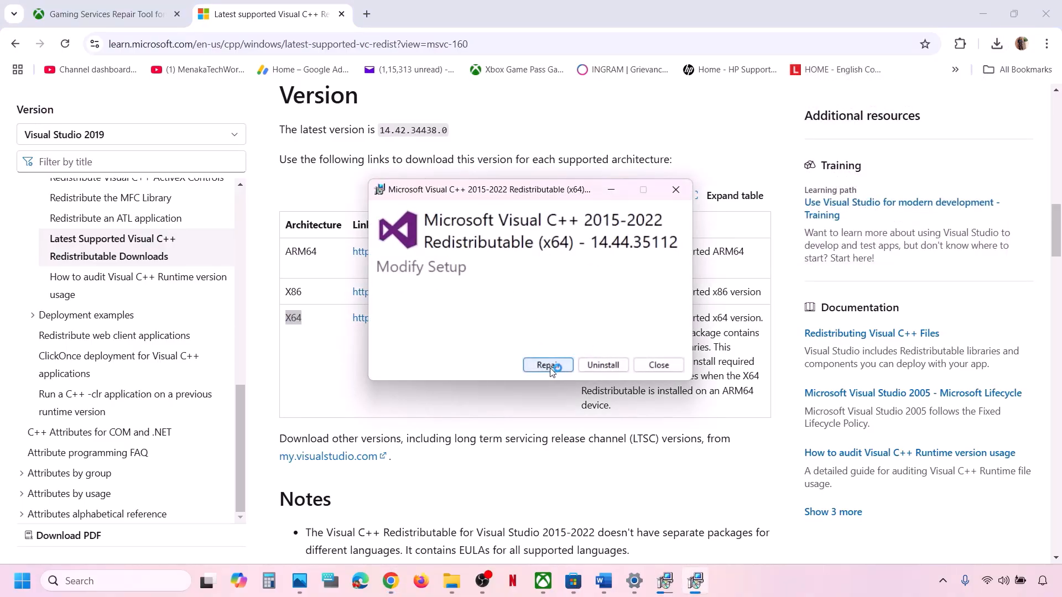
pyautogui.click(549, 366)
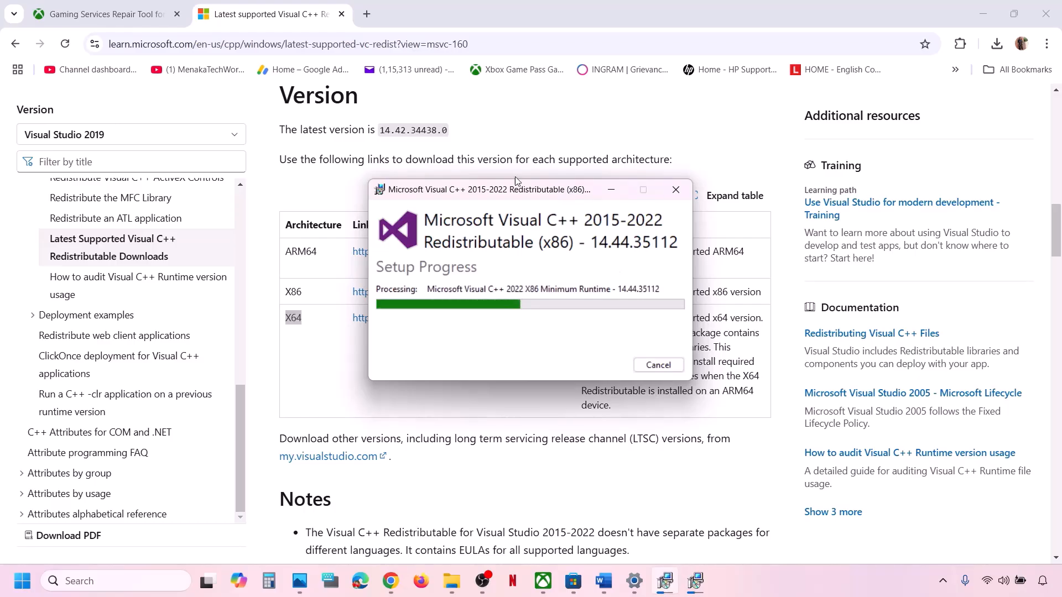
# Arrange the x86 and x64 redistributable setup windows side by side and bring the download page back to the front.
pyautogui.moveTo(518, 188); pyautogui.dragTo(722, 212)
pyautogui.moveTo(592, 207); pyautogui.dragTo(463, 257)
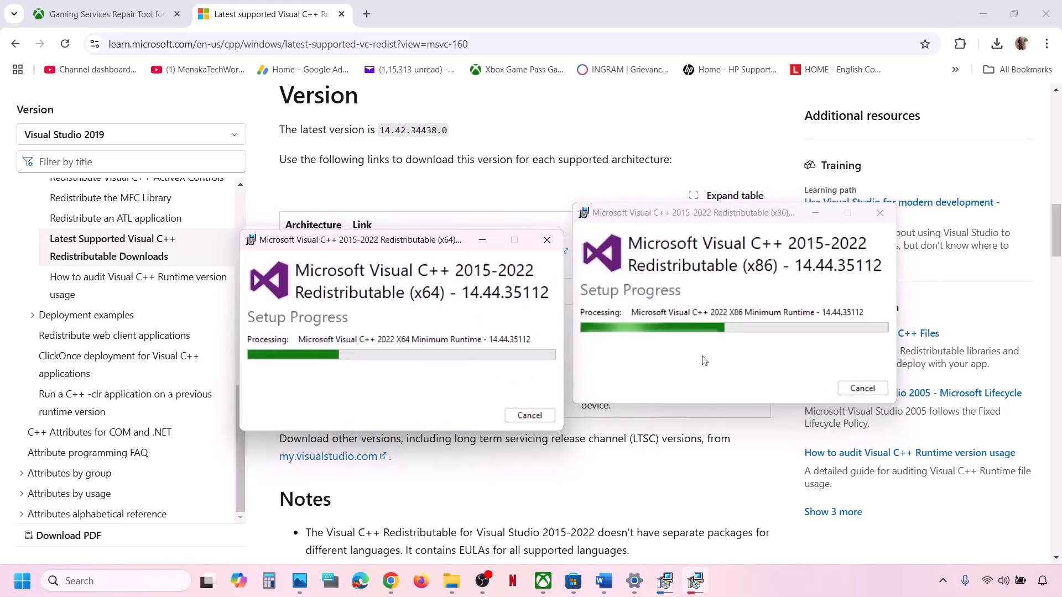
pyautogui.click(593, 480)
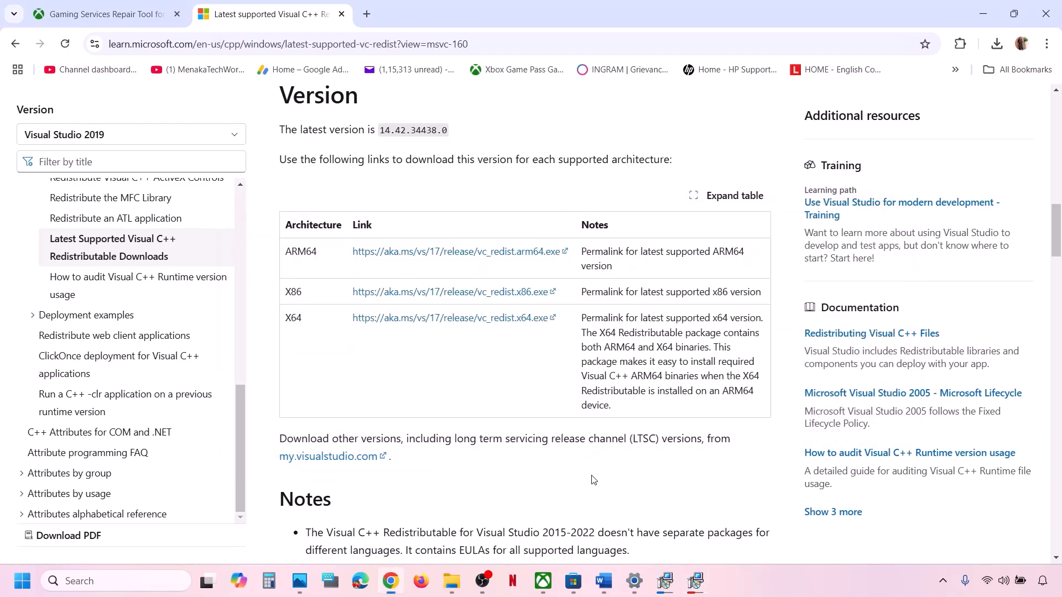
# Show the computer's power options and close them without choosing one.
pyautogui.click(22, 581)
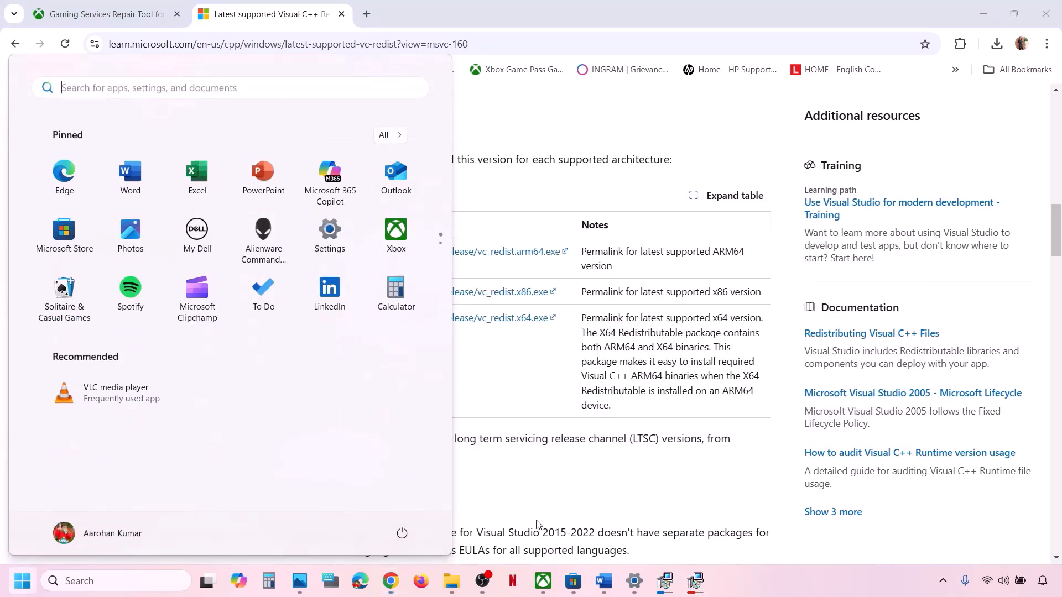
pyautogui.click(402, 535)
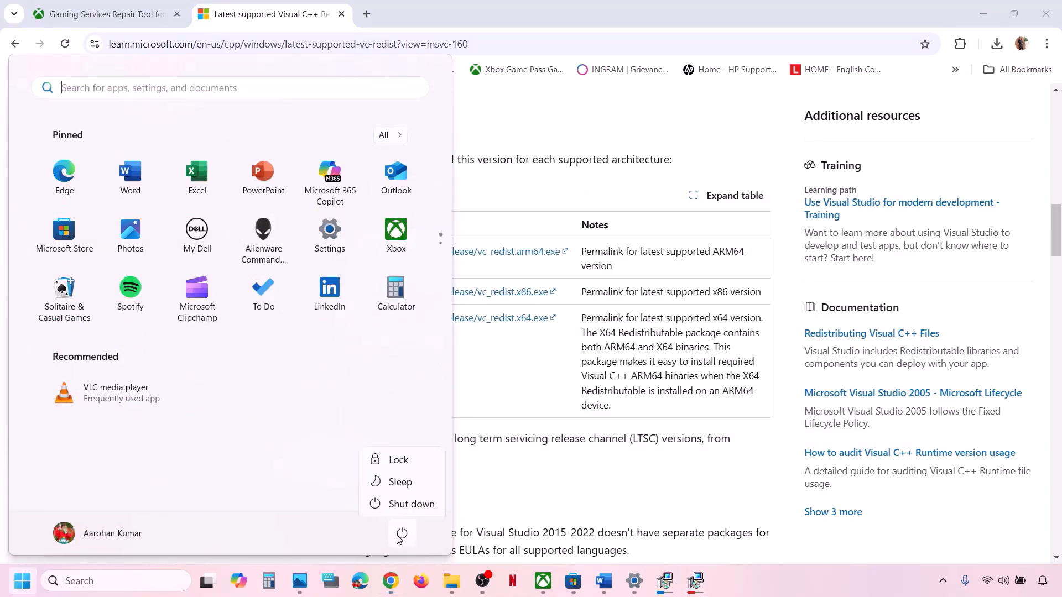
pyautogui.click(507, 502)
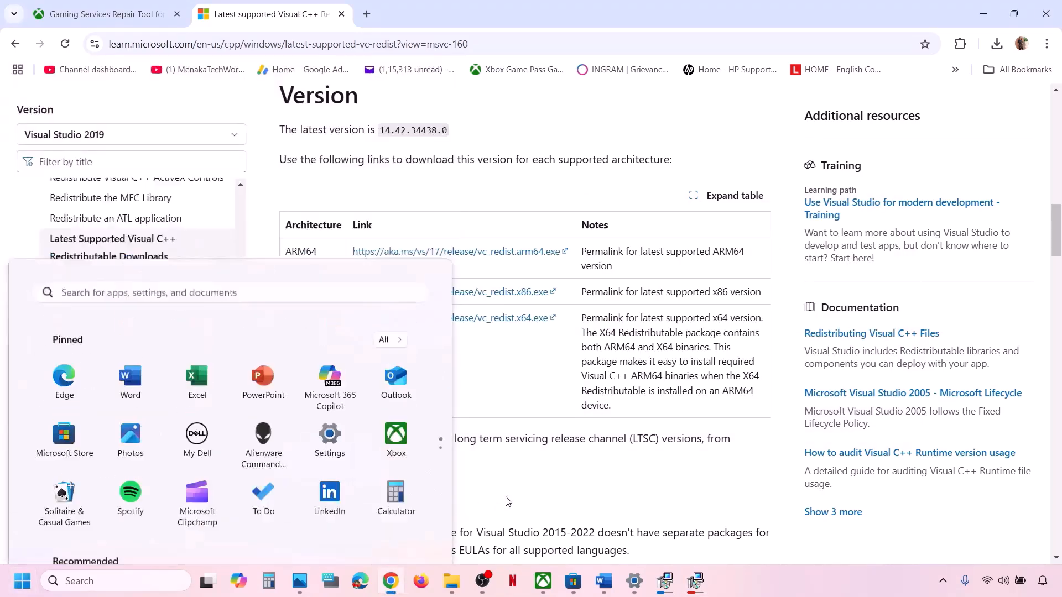
# Switch to the Word document, highlight the Step 11 line about updating the system BIOS, and check the laptop's battery charge.
pyautogui.click(604, 580)
pyautogui.scroll(-3, 406, 422)
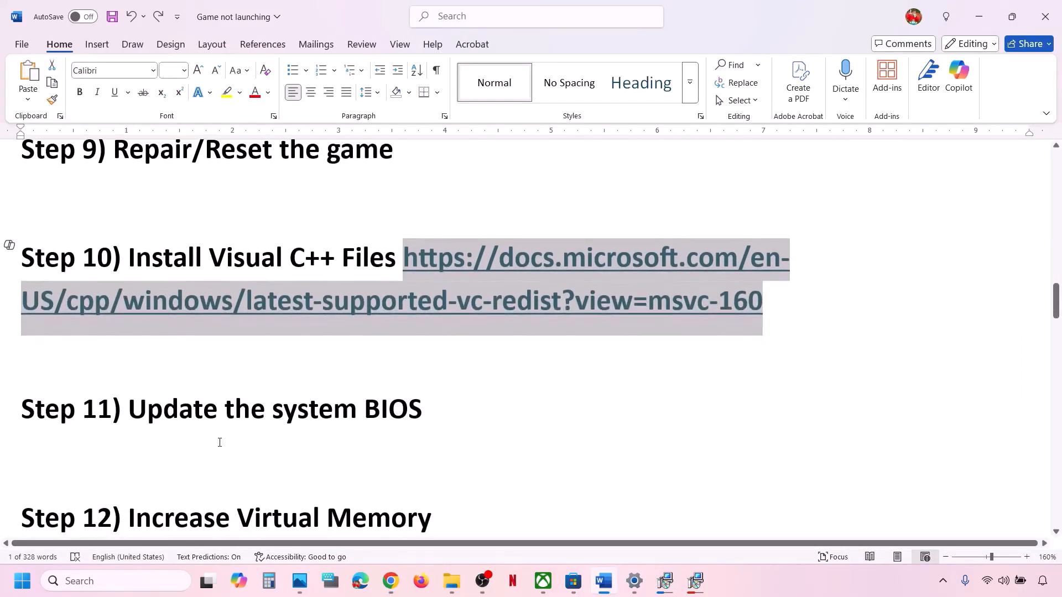
pyautogui.moveTo(146, 406); pyautogui.dragTo(430, 408)
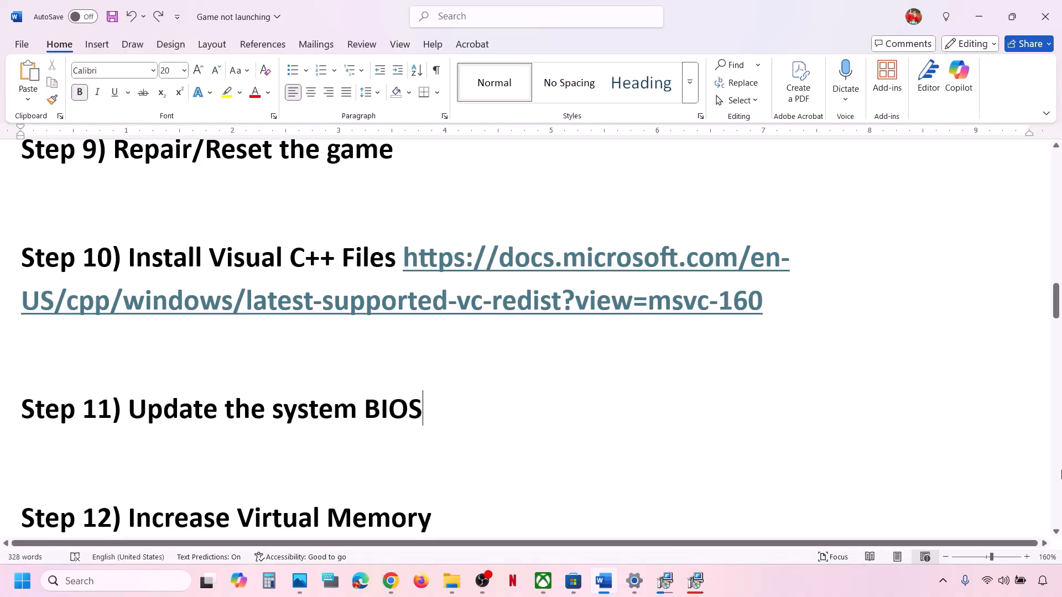
pyautogui.click(1004, 581)
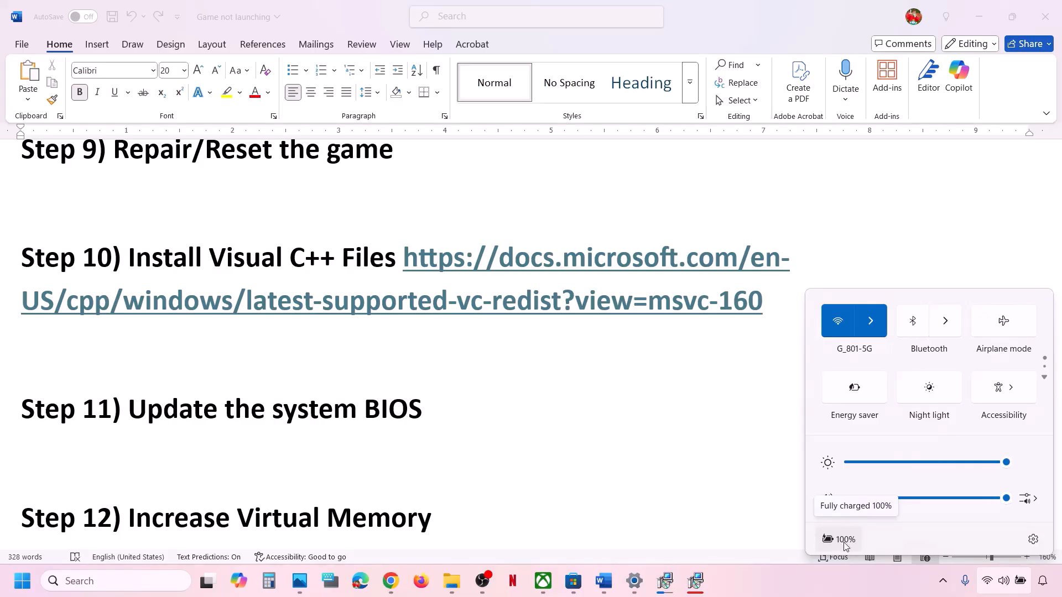
pyautogui.click(445, 407)
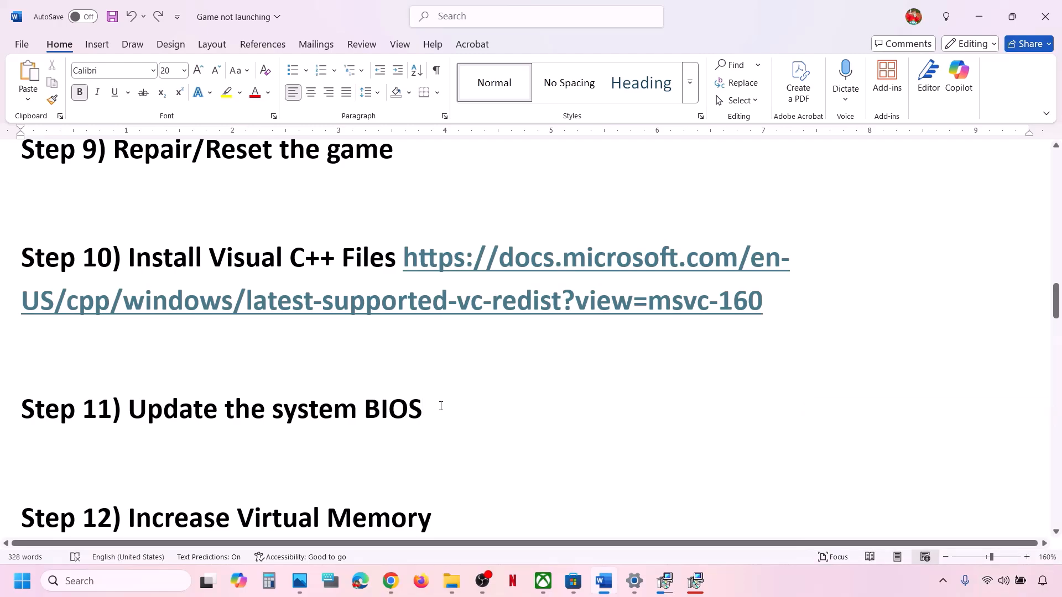
pyautogui.moveTo(440, 406); pyautogui.dragTo(112, 409)
pyautogui.scroll(-2, 111, 409)
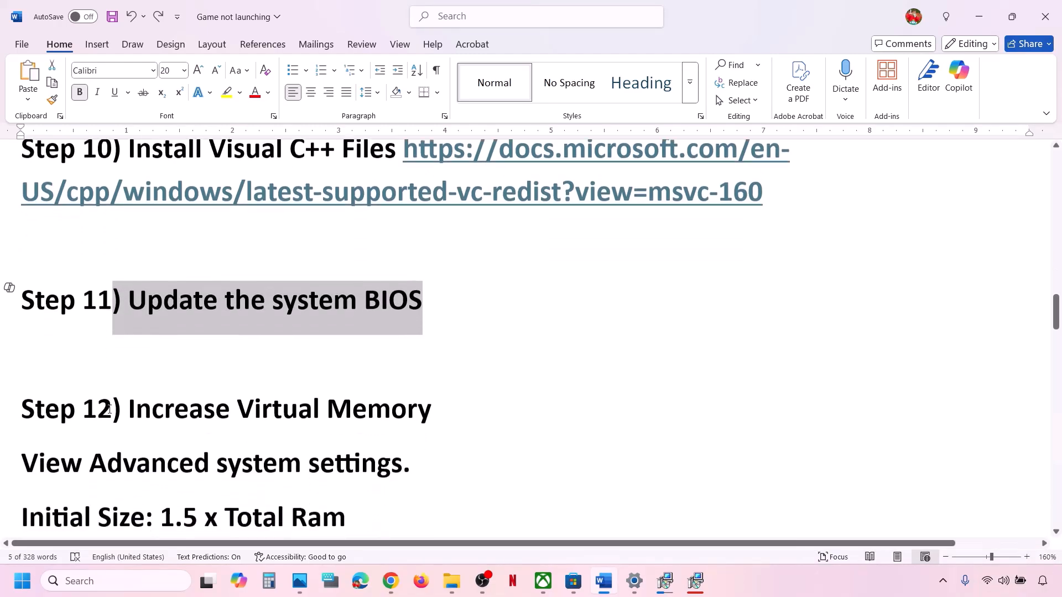
# Copy "View Advanced system settings" from the Word document, search Windows for it, and open the matching Control Panel entry.
pyautogui.scroll(-2, 109, 409)
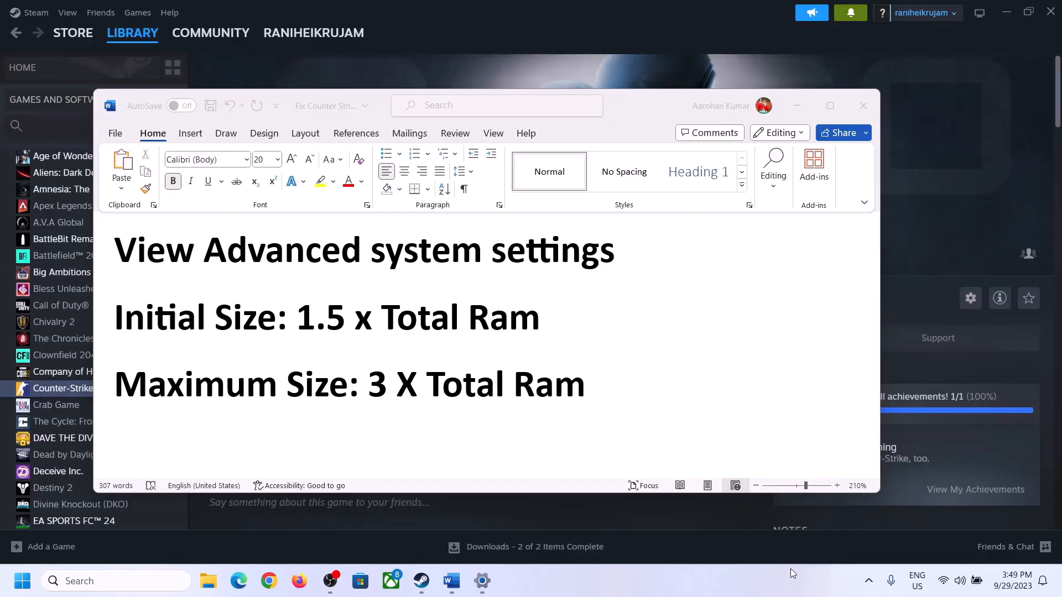
pyautogui.click(141, 254)
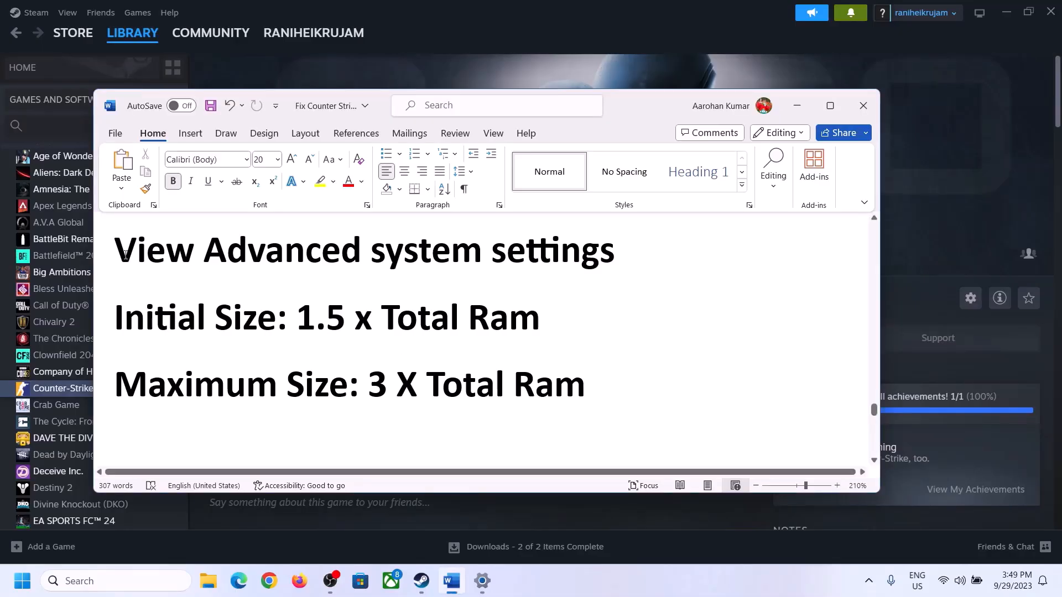
pyautogui.moveTo(125, 255); pyautogui.dragTo(590, 264)
pyautogui.hotkey('ctrl', 'c')
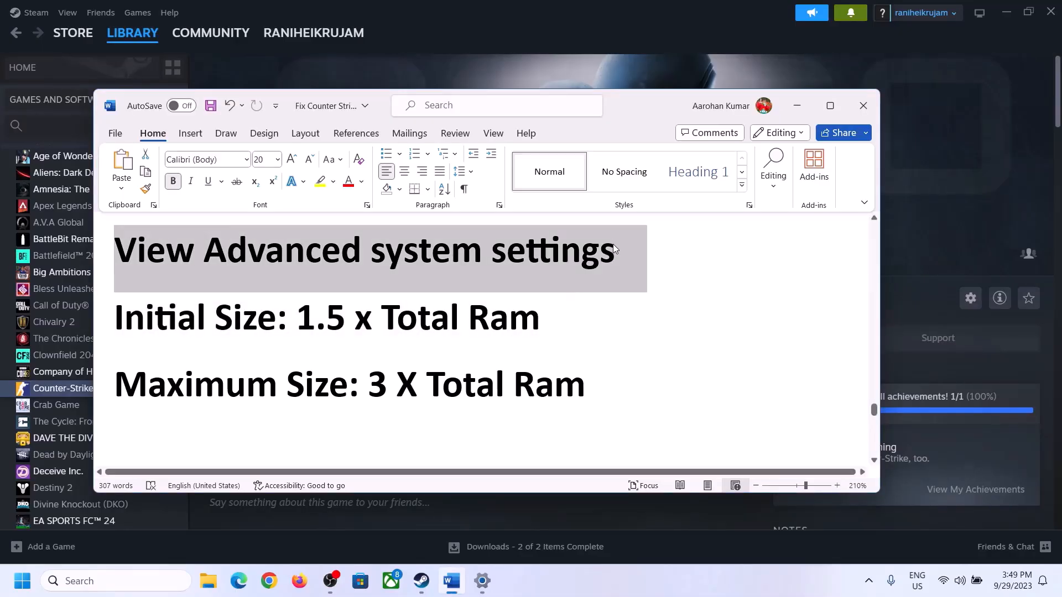
pyautogui.click(126, 581)
pyautogui.hotkey('ctrl', 'v')
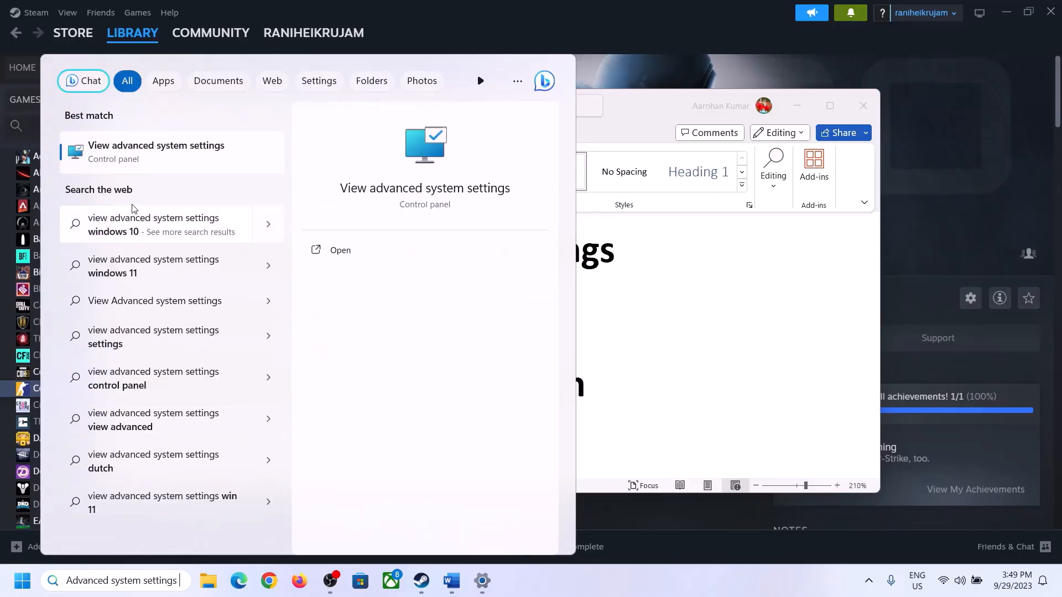
pyautogui.click(150, 161)
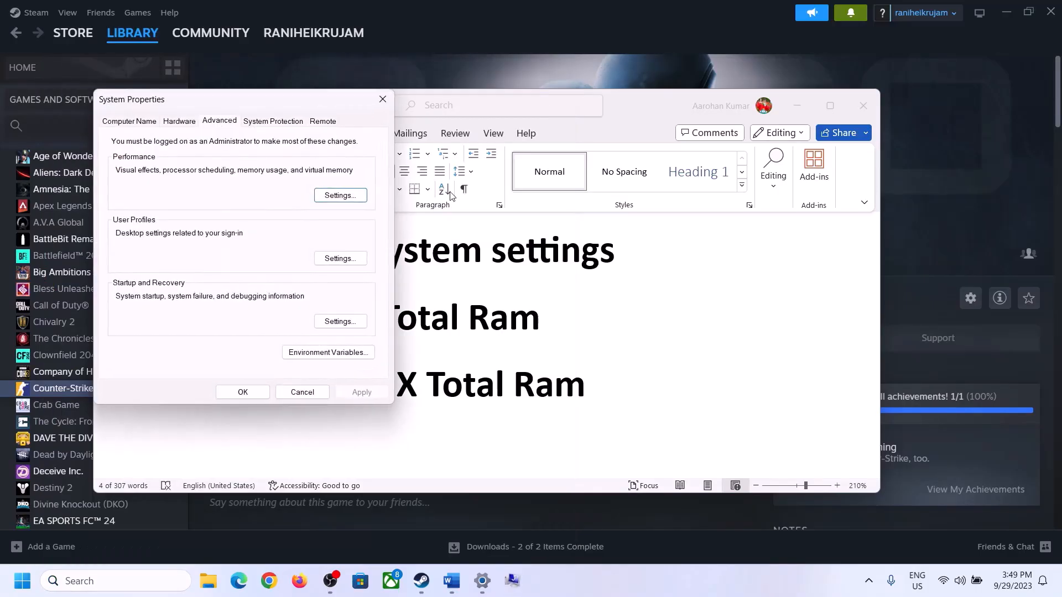
# Open the Virtual Memory dialog through the advanced Performance Options.
pyautogui.moveTo(221, 109); pyautogui.dragTo(475, 195)
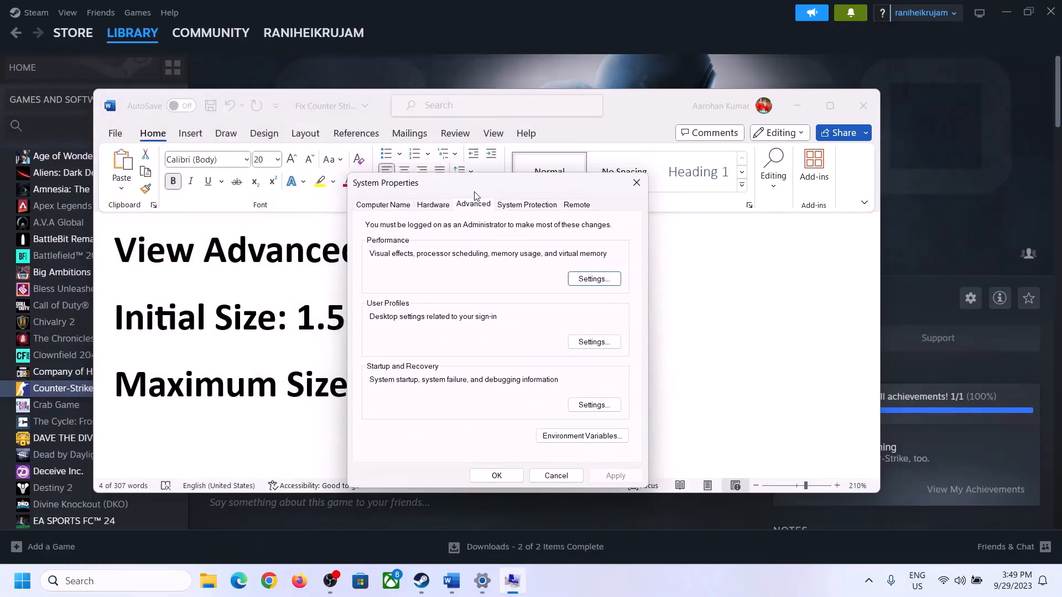
pyautogui.click(590, 282)
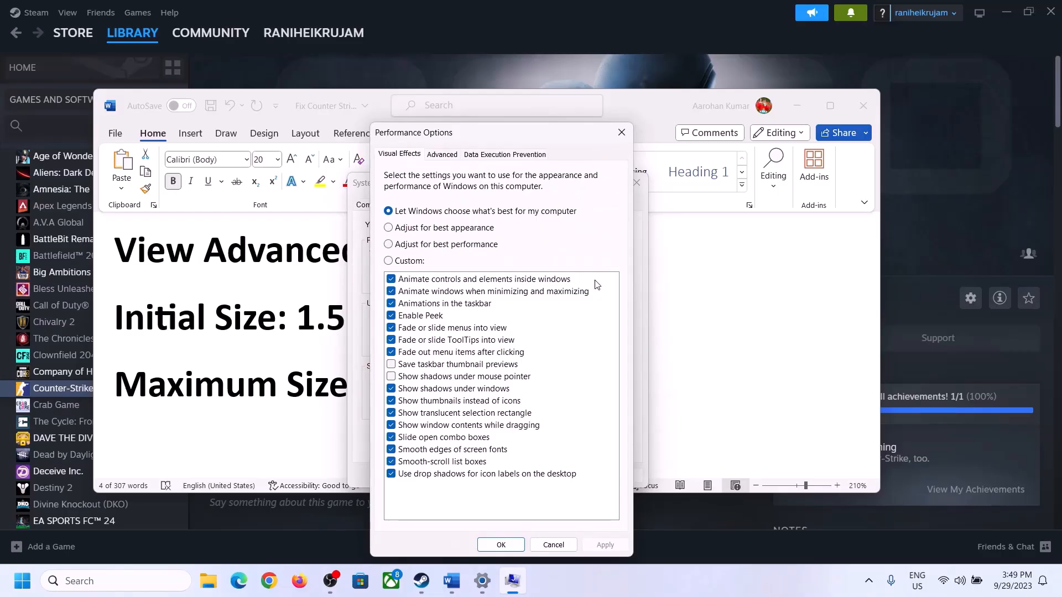
pyautogui.click(442, 156)
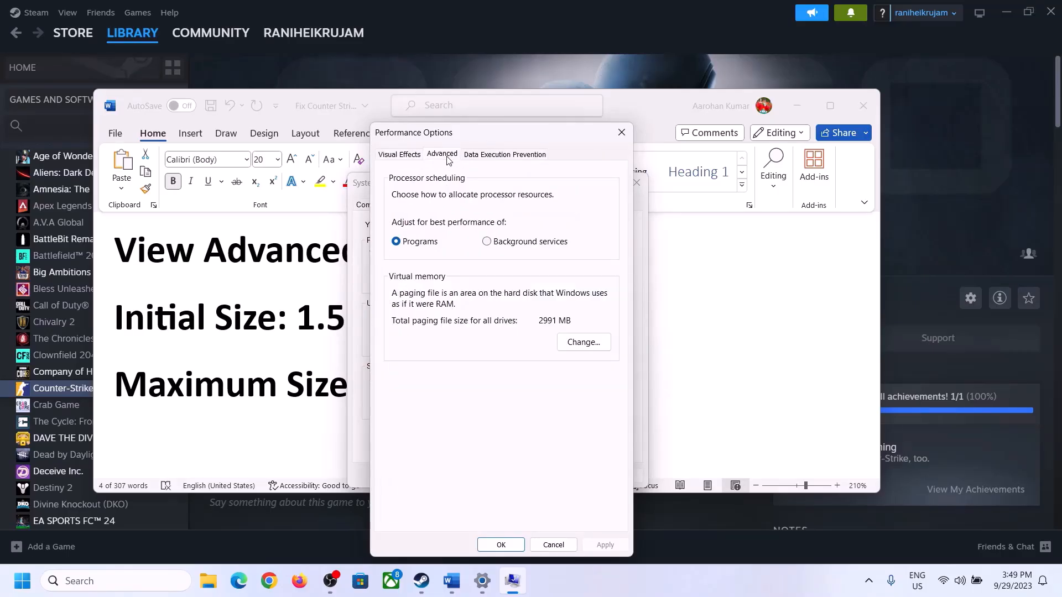
pyautogui.click(588, 343)
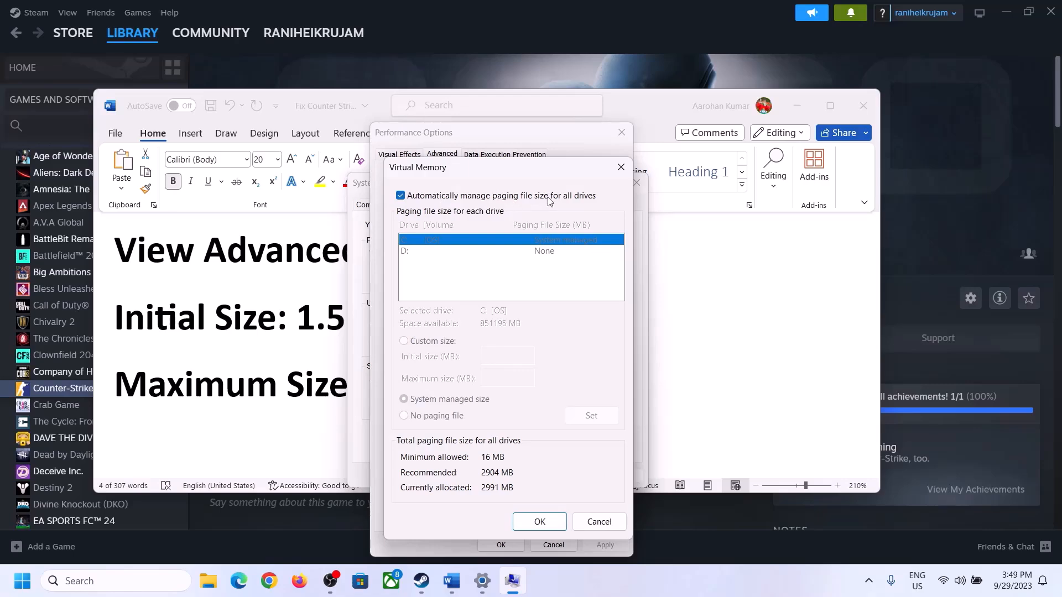
# Turn off automatic paging file management and choose a custom size for drive C:.
pyautogui.click(401, 195)
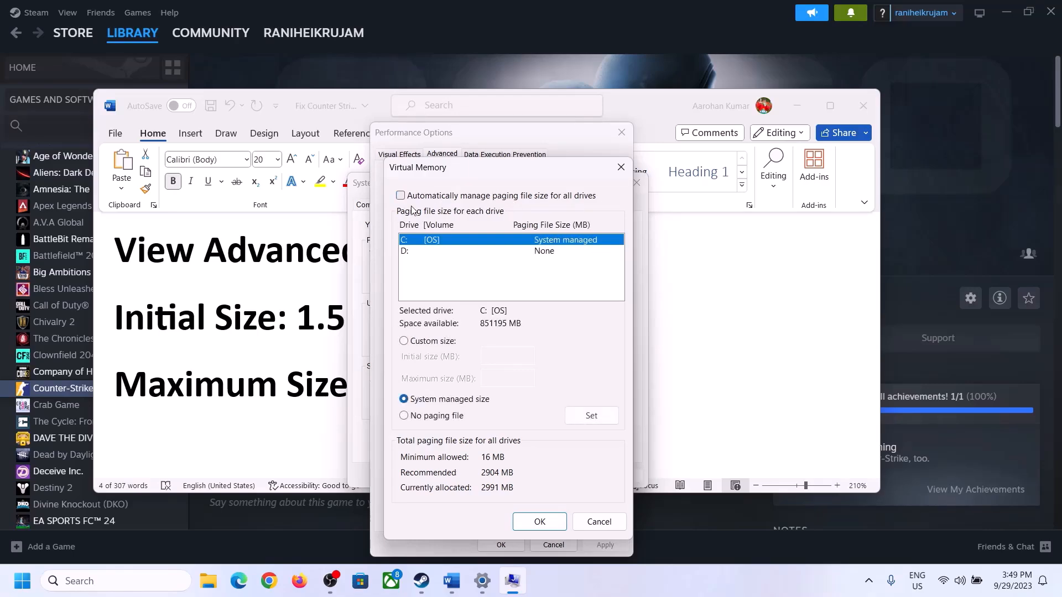
pyautogui.click(415, 240)
pyautogui.click(405, 342)
pyautogui.click(508, 357)
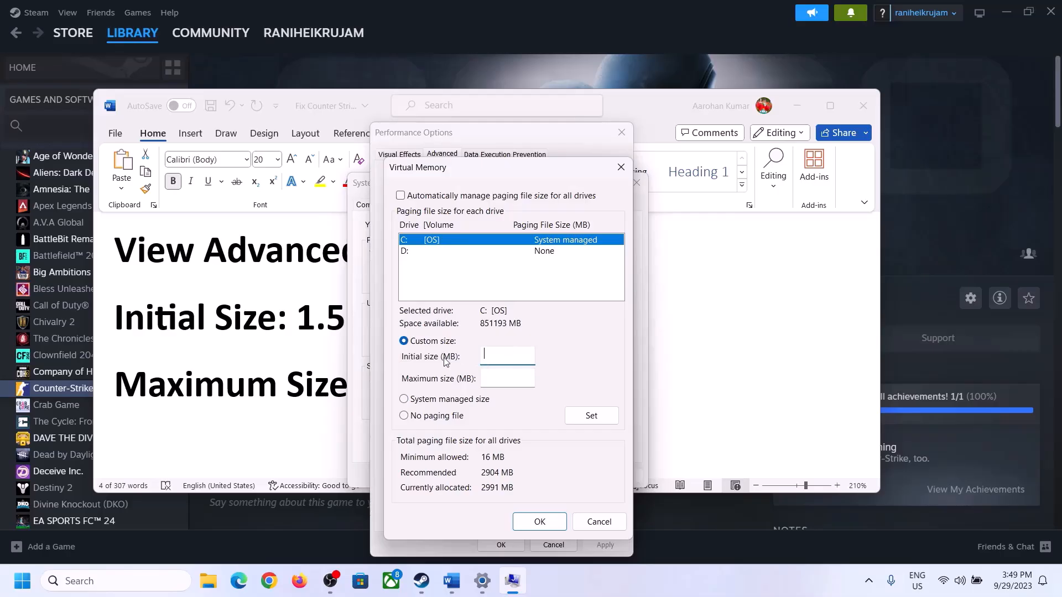
# Highlight the initial size formula 1.5 x Total Ram in Word and check the installed RAM on the System About page in Settings.
pyautogui.click(287, 330)
pyautogui.moveTo(294, 321); pyautogui.dragTo(491, 330)
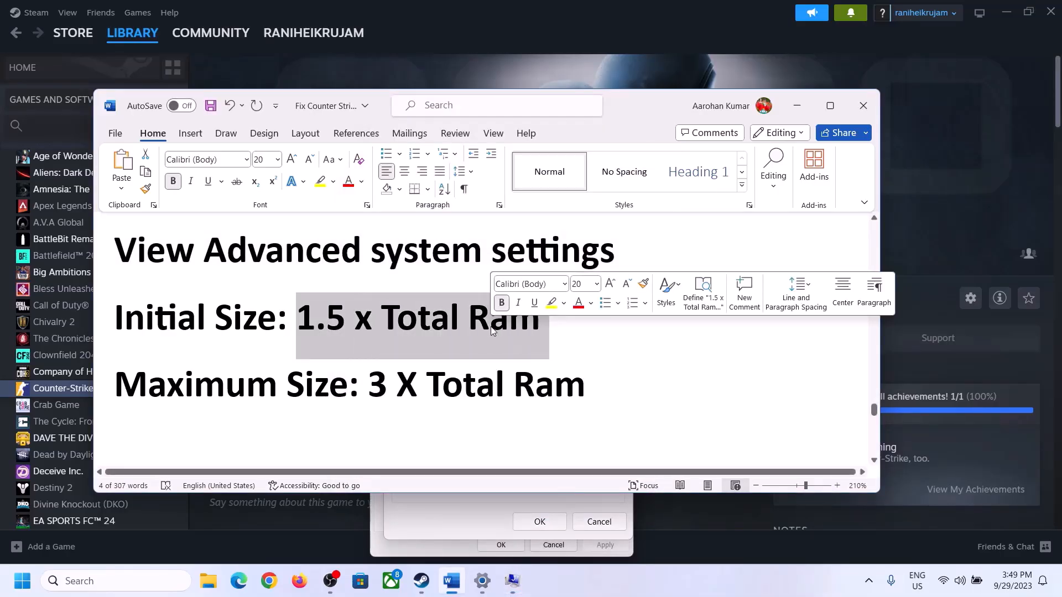
pyautogui.click(483, 583)
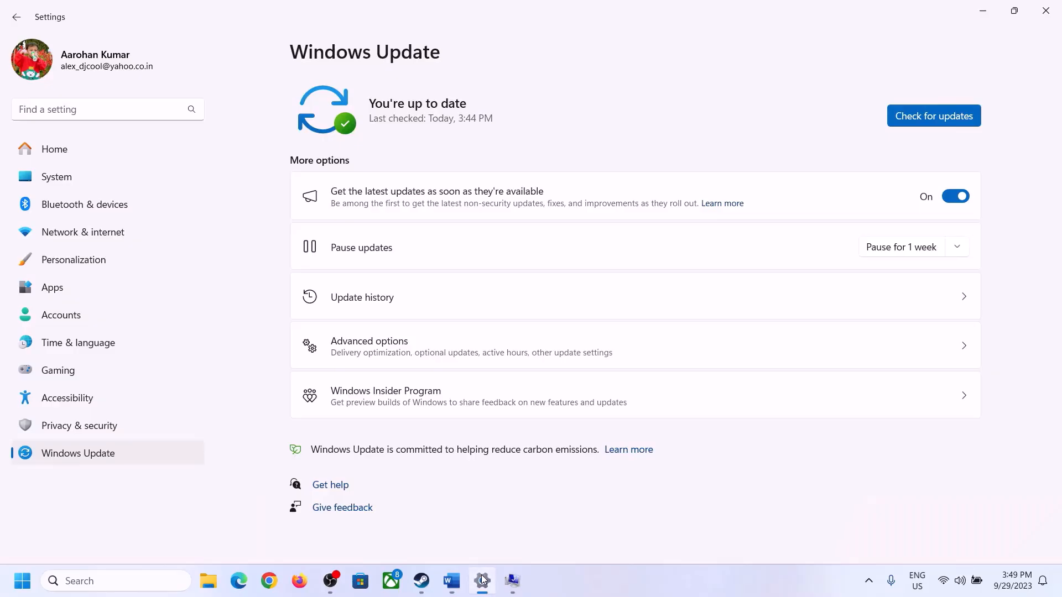
pyautogui.click(49, 184)
pyautogui.scroll(-8, 386, 379)
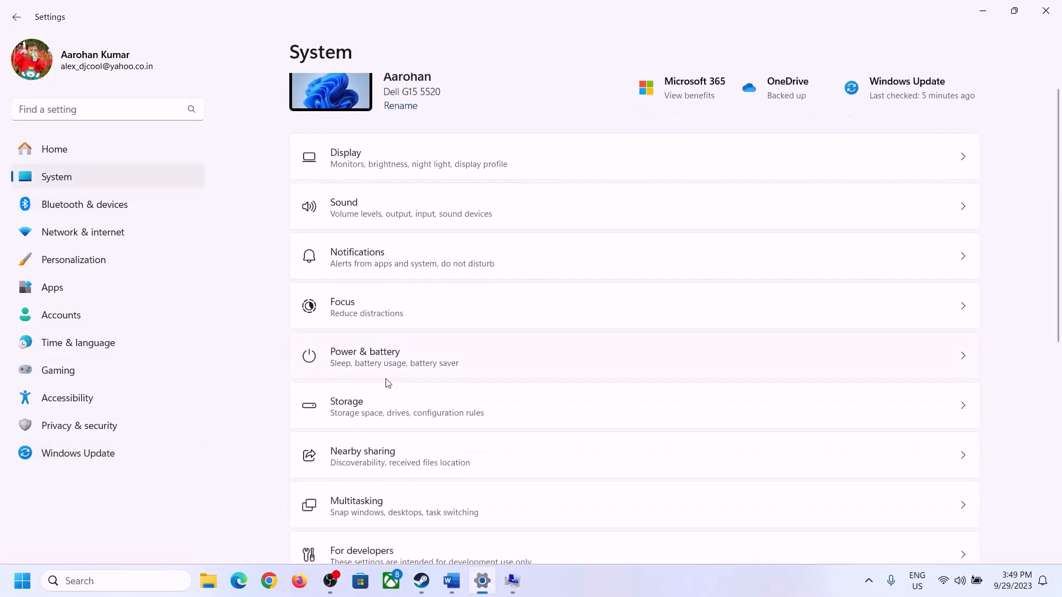
pyautogui.click(350, 520)
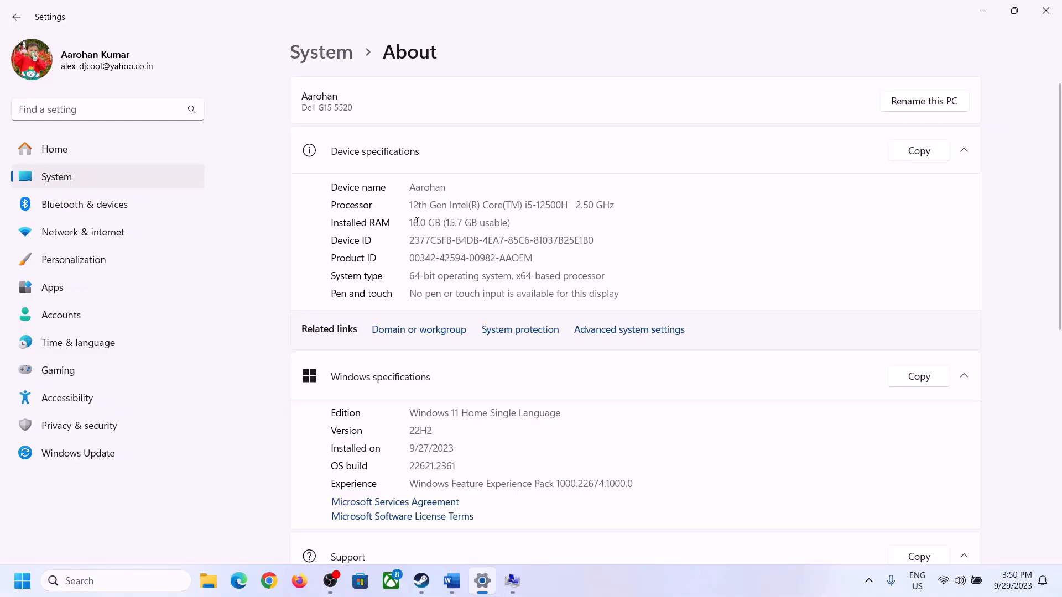
pyautogui.moveTo(417, 222); pyautogui.dragTo(404, 225)
pyautogui.click(418, 221)
pyautogui.moveTo(420, 217); pyautogui.dragTo(404, 217)
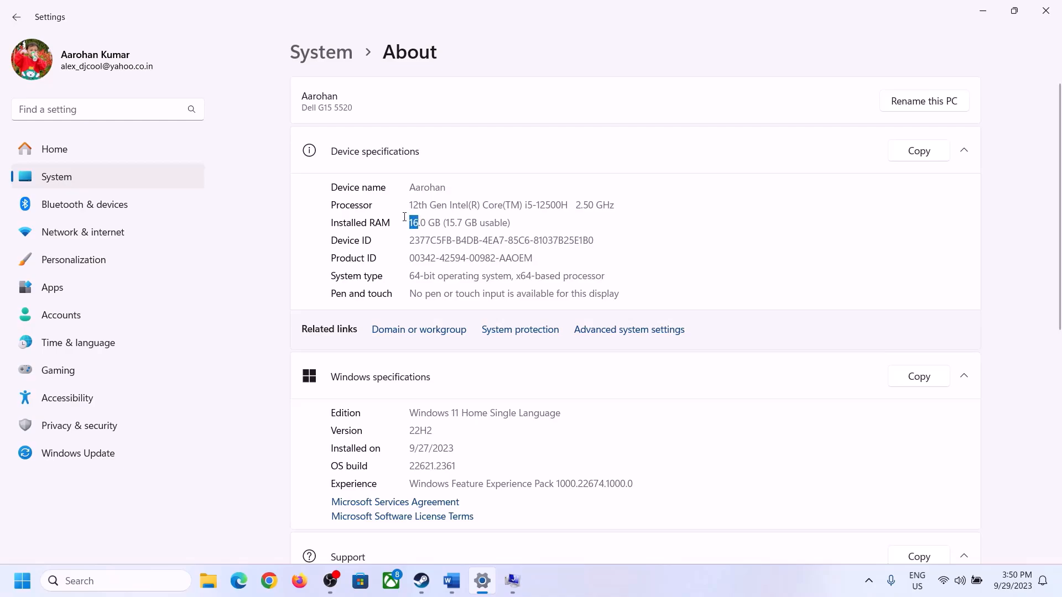
# Return to the Virtual Memory dialog, launch Calculator with the Run command calc, and place it beside the dialog.
pyautogui.click(512, 581)
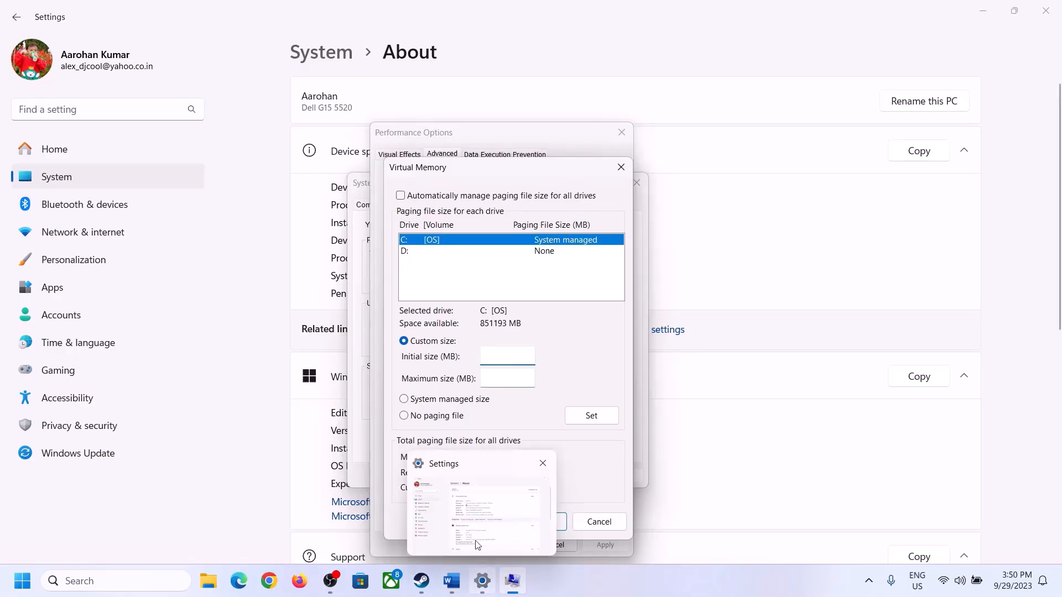
pyautogui.press('super+r')
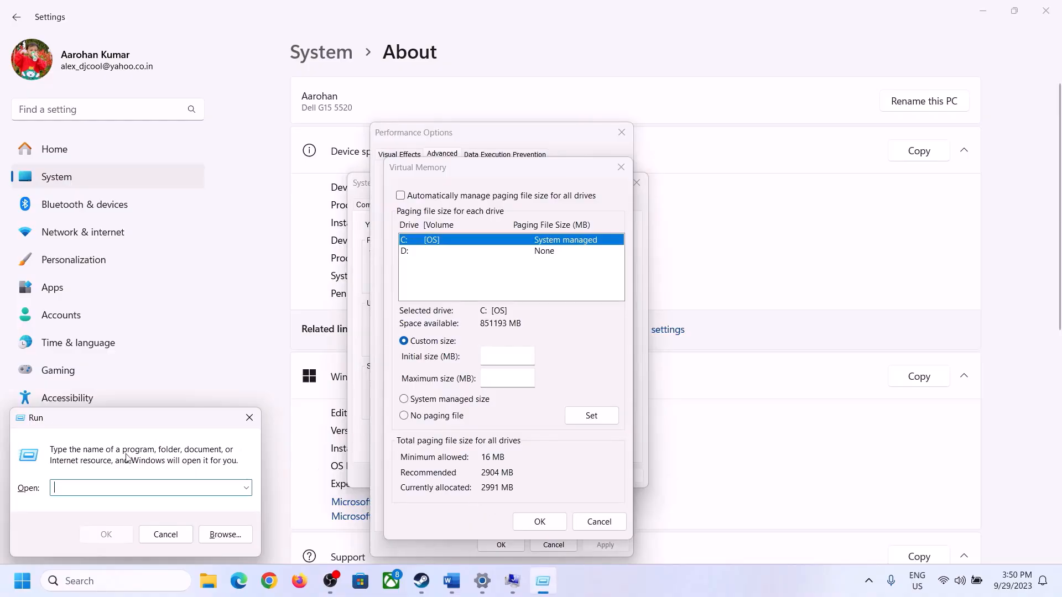
pyautogui.write('calc')
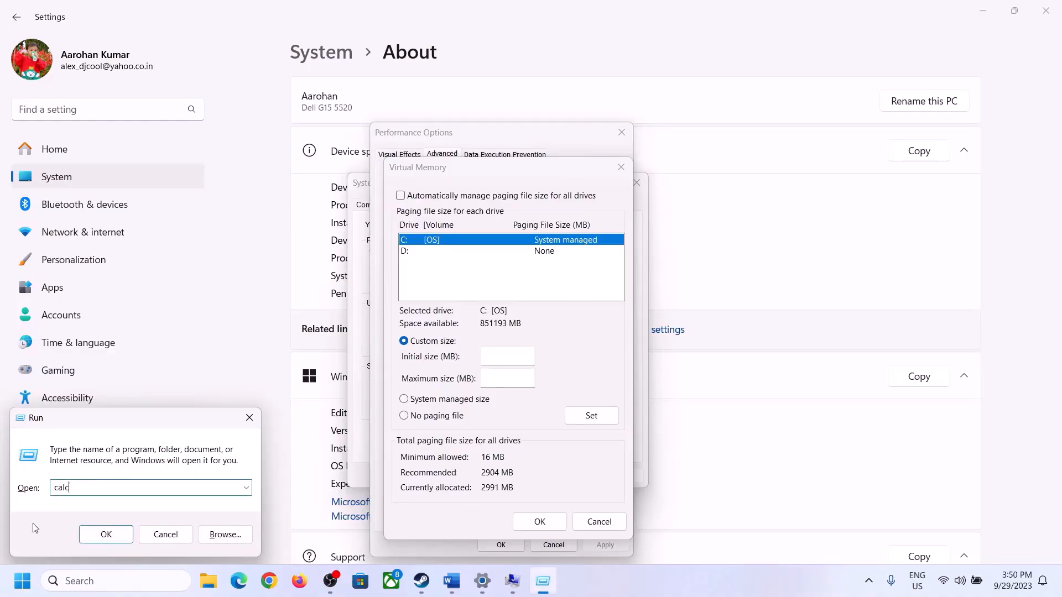
pyautogui.click(97, 534)
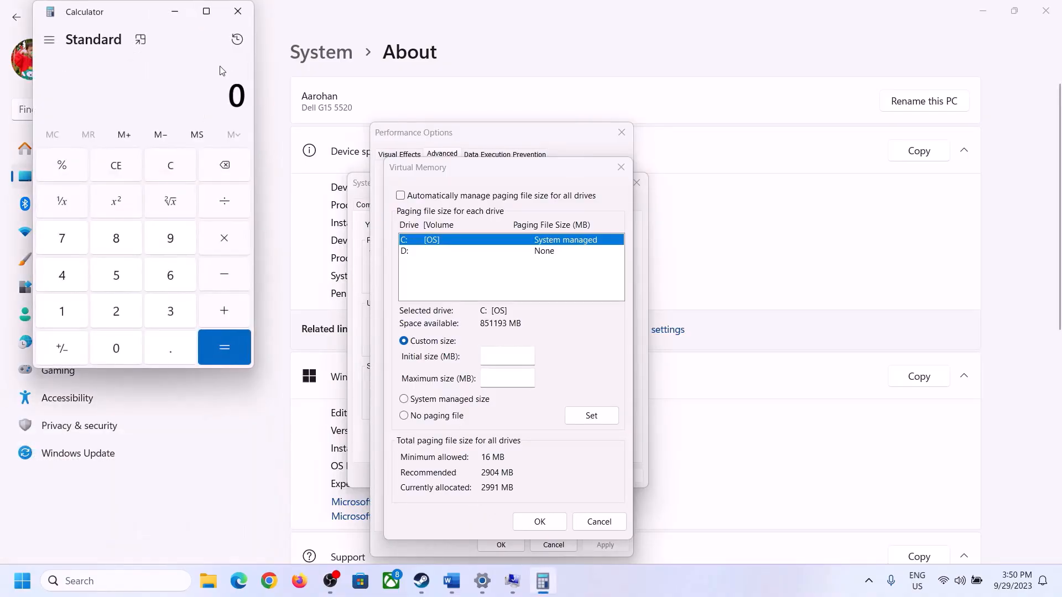
pyautogui.moveTo(132, 20); pyautogui.dragTo(775, 183)
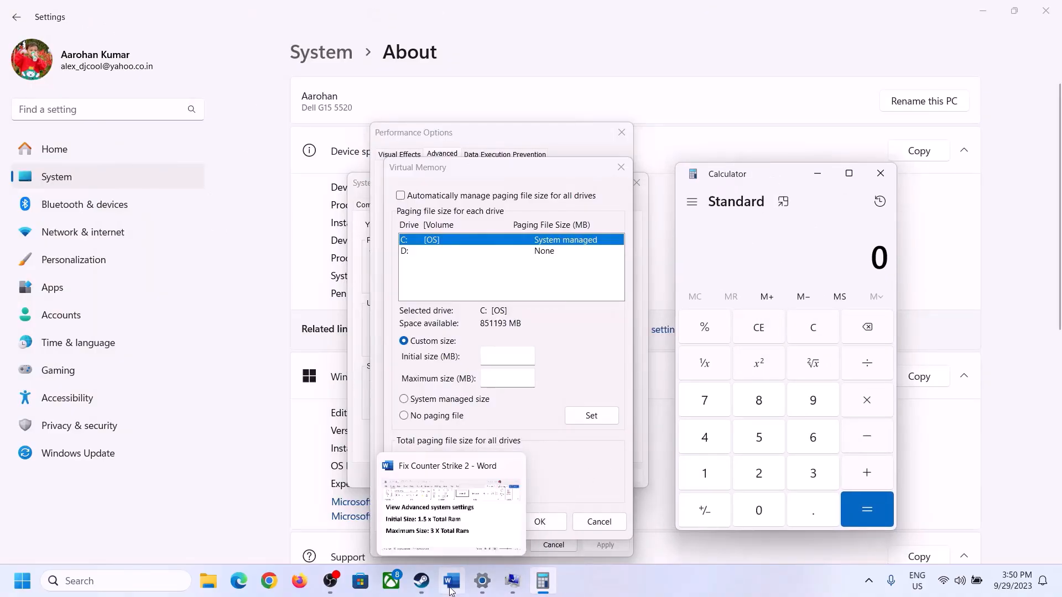
# Display the Word sizing formulas beside Calculator and multiply the 16 GB of RAM by 1024.
pyautogui.click(380, 489)
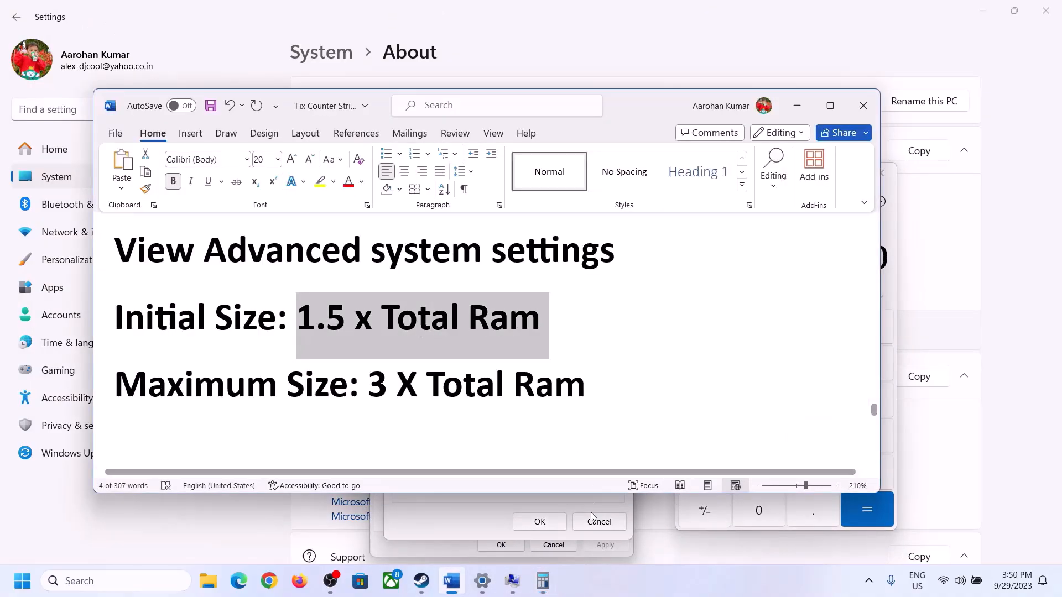
pyautogui.click(542, 581)
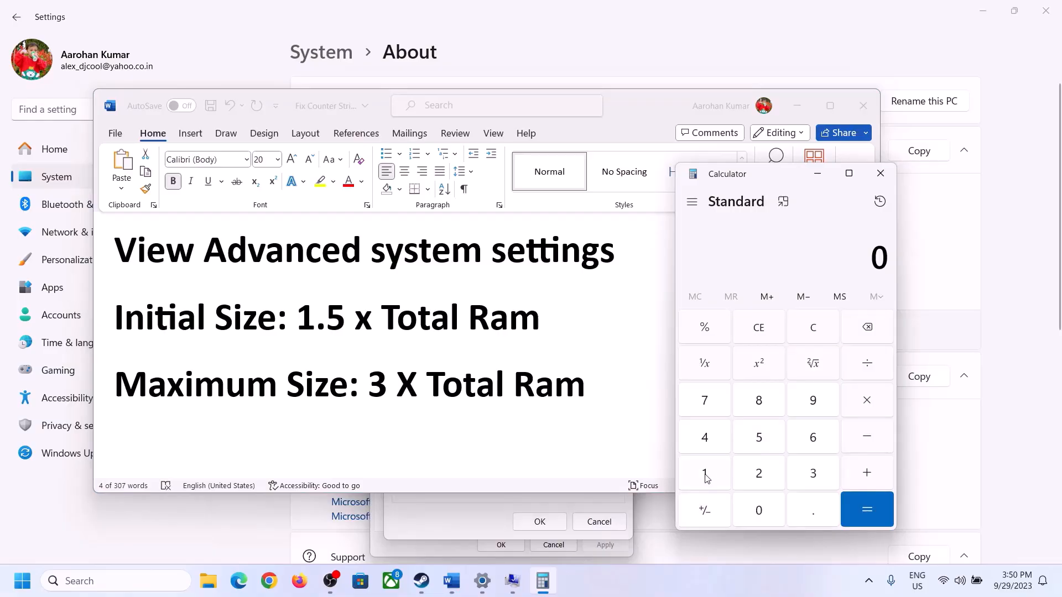
pyautogui.click(707, 479)
pyautogui.click(808, 446)
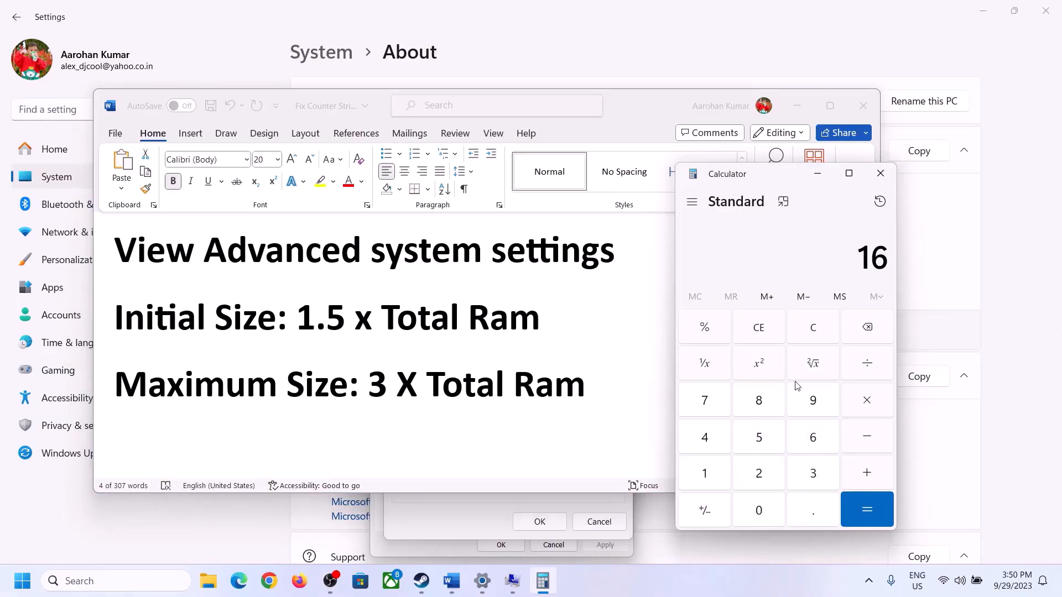
pyautogui.click(814, 336)
pyautogui.click(712, 474)
pyautogui.click(811, 441)
pyautogui.click(855, 412)
pyautogui.click(703, 474)
pyautogui.click(761, 512)
pyautogui.click(746, 469)
pyautogui.click(710, 440)
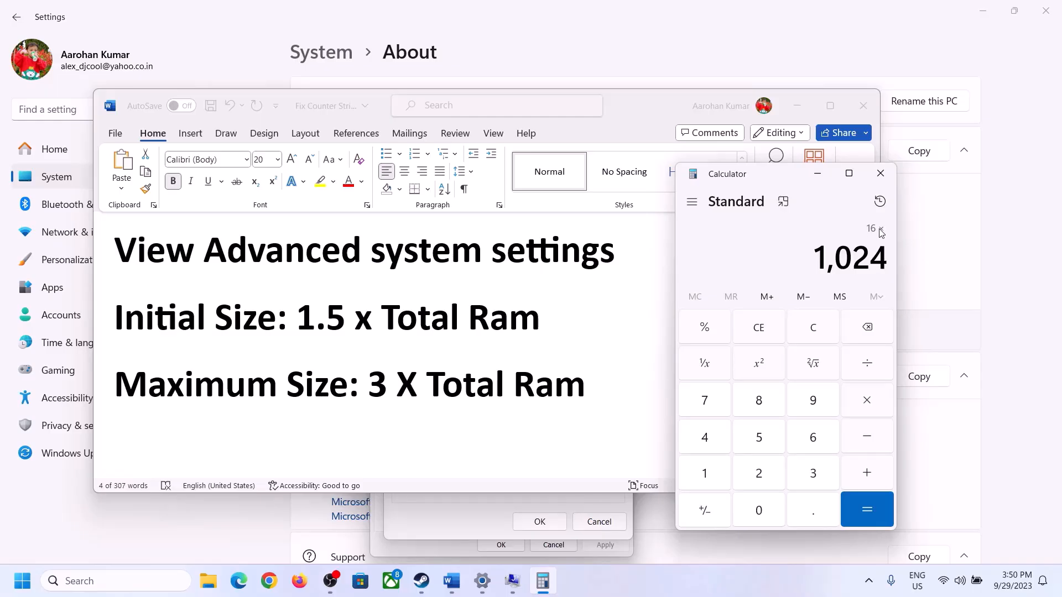
pyautogui.click(867, 512)
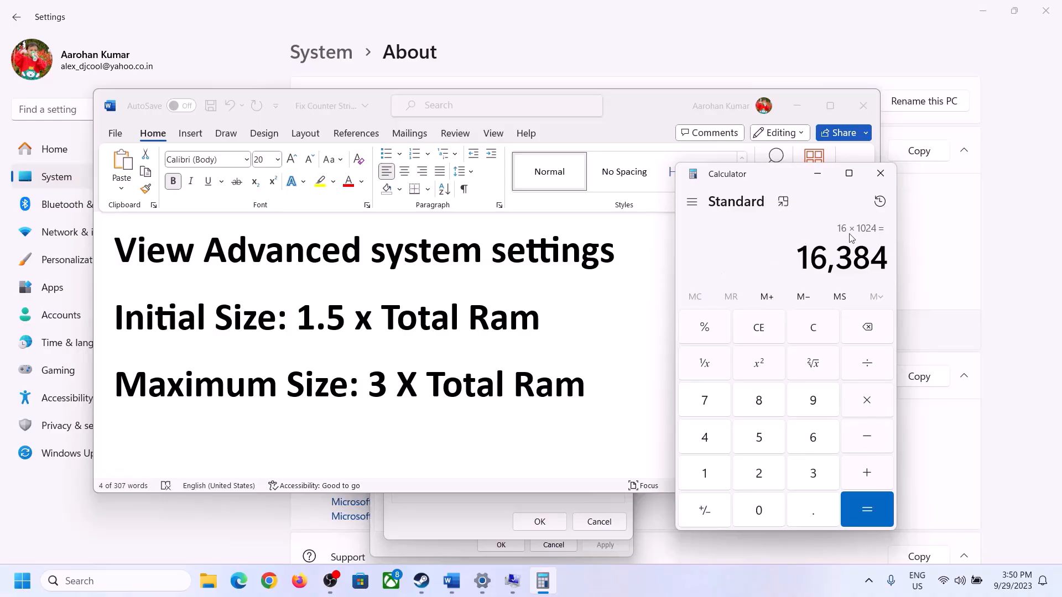
# Multiply the converted RAM figure by 1.5 in Calculator to work out the initial paging file size.
pyautogui.click(869, 406)
pyautogui.click(704, 473)
pyautogui.click(811, 511)
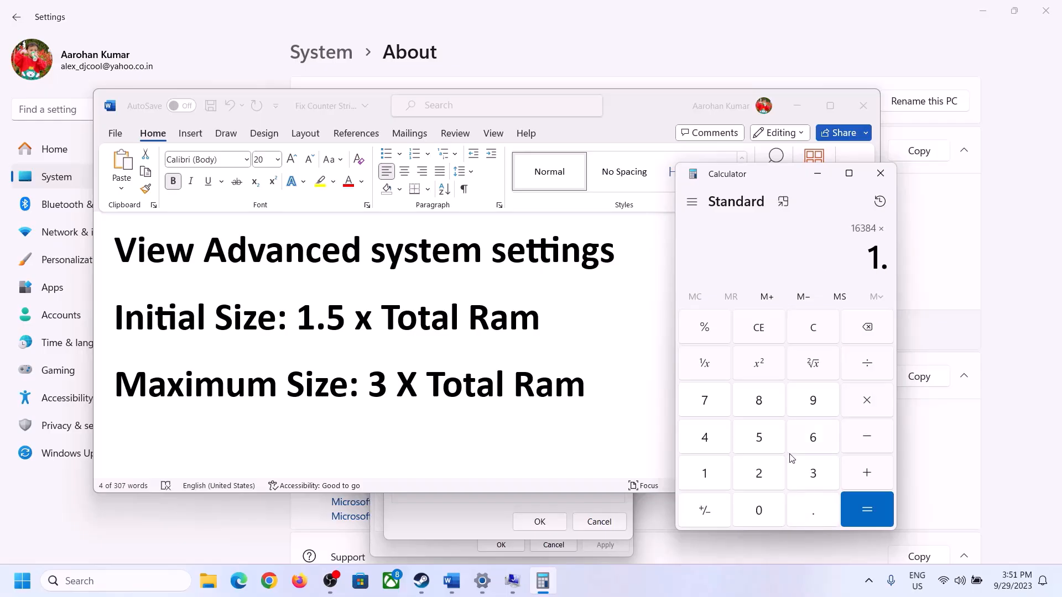
pyautogui.click(766, 443)
pyautogui.click(864, 506)
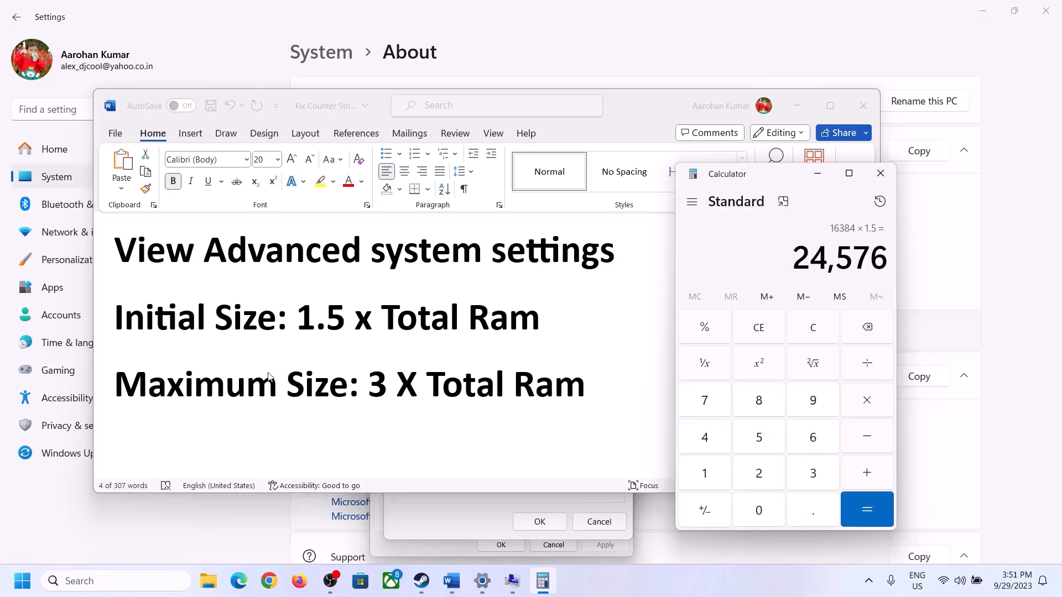
# Return to the Virtual Memory dialog, enter 24576 MB as the initial size, and move on to the maximum size entry.
pyautogui.click(482, 505)
pyautogui.click(499, 354)
pyautogui.write('24576')
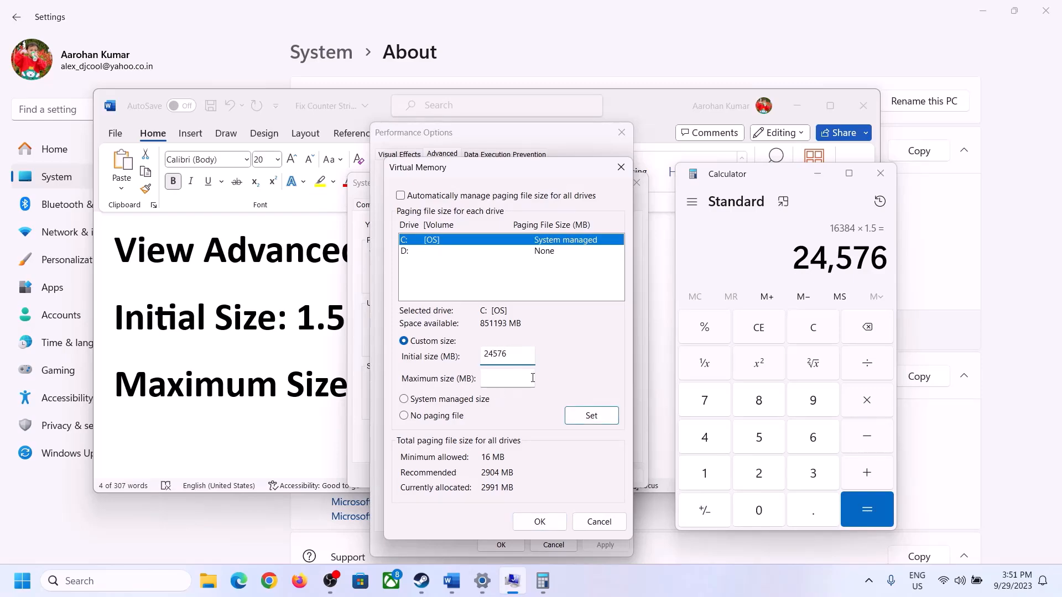
pyautogui.click(532, 378)
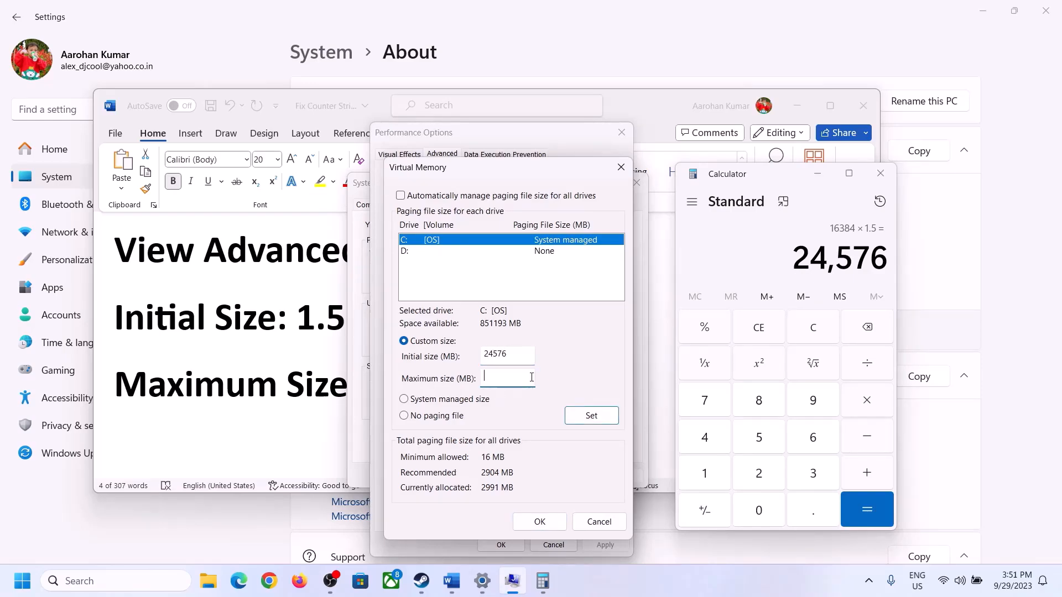
# Consult the maximum size formula in Word and the installed RAM on the Settings About page, clearing the previous Calculator result.
pyautogui.click(316, 389)
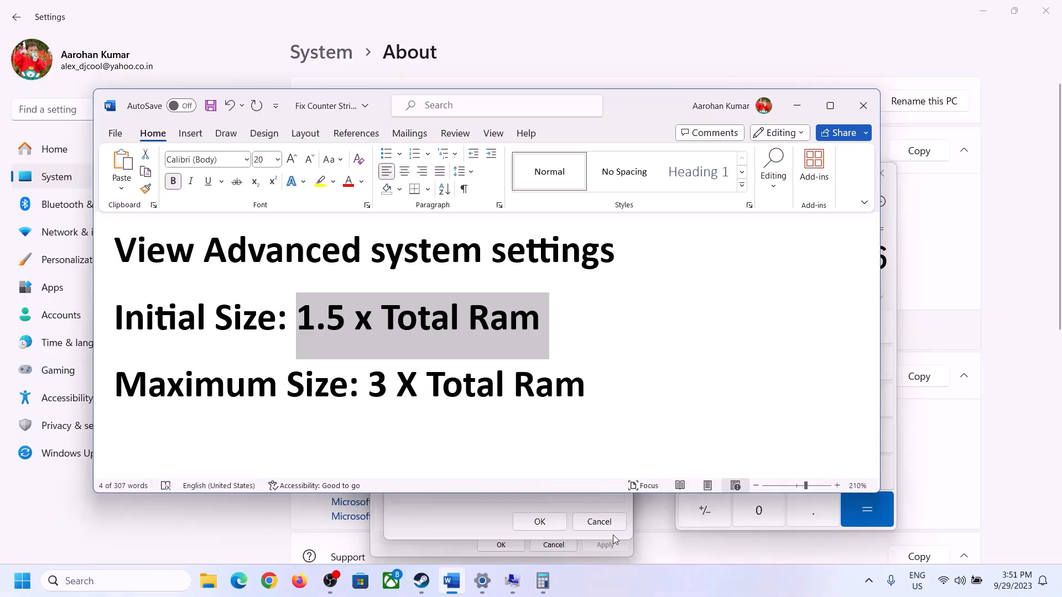
pyautogui.click(892, 286)
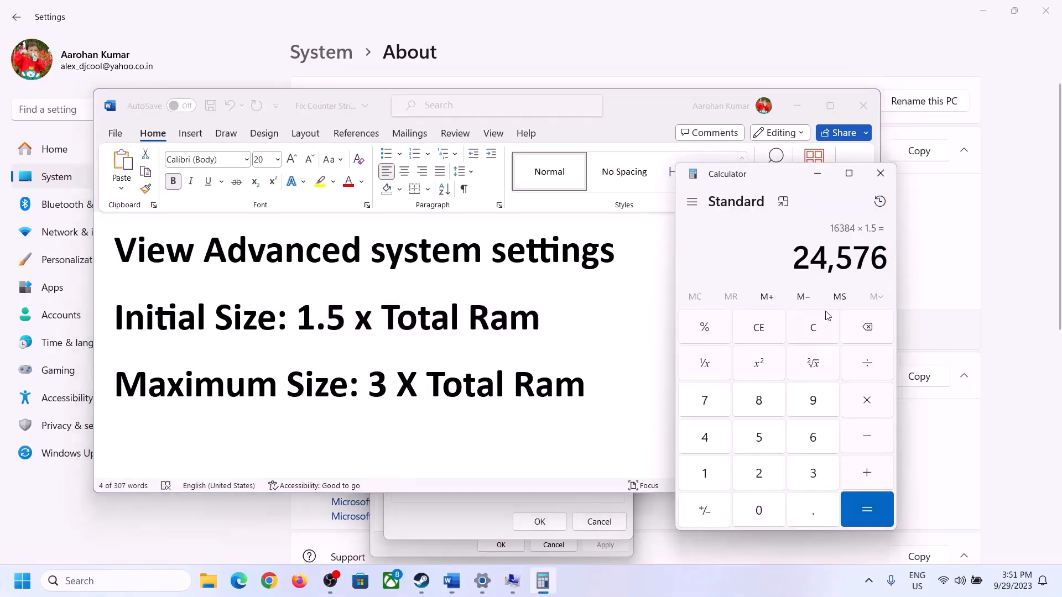
pyautogui.click(823, 327)
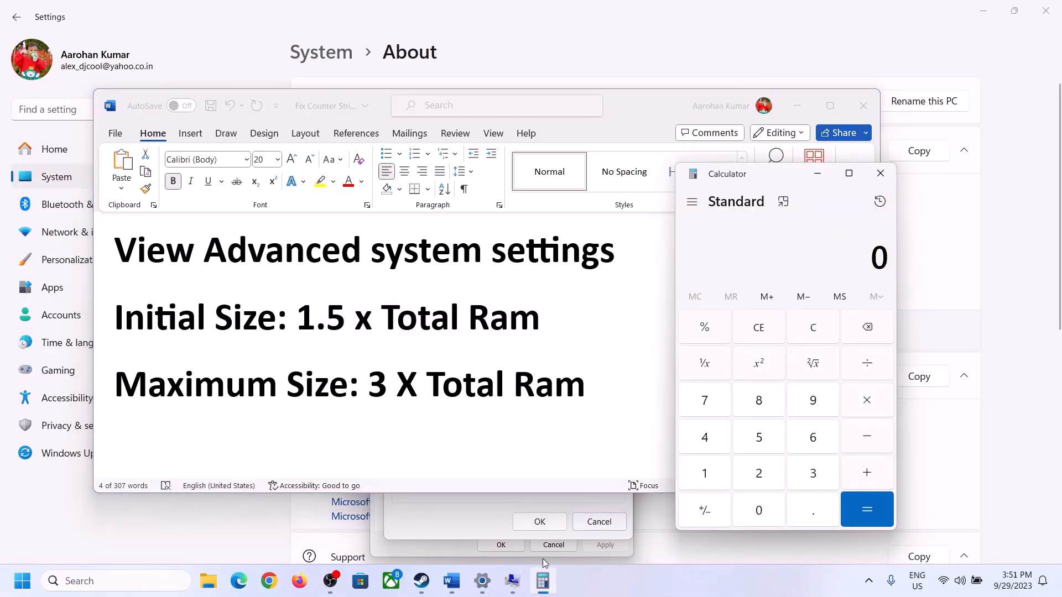
pyautogui.click(483, 581)
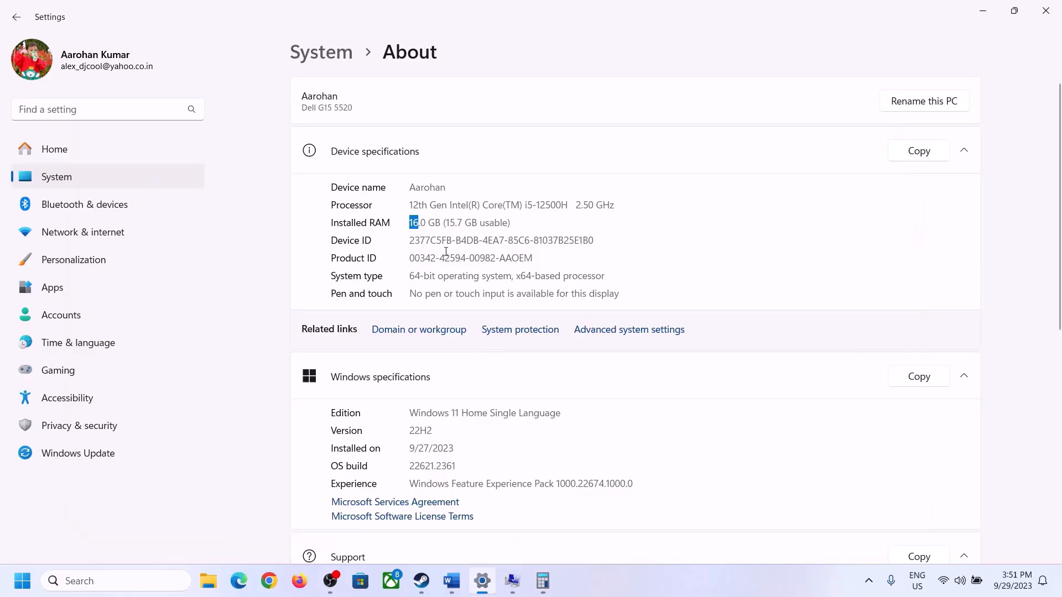
pyautogui.click(543, 581)
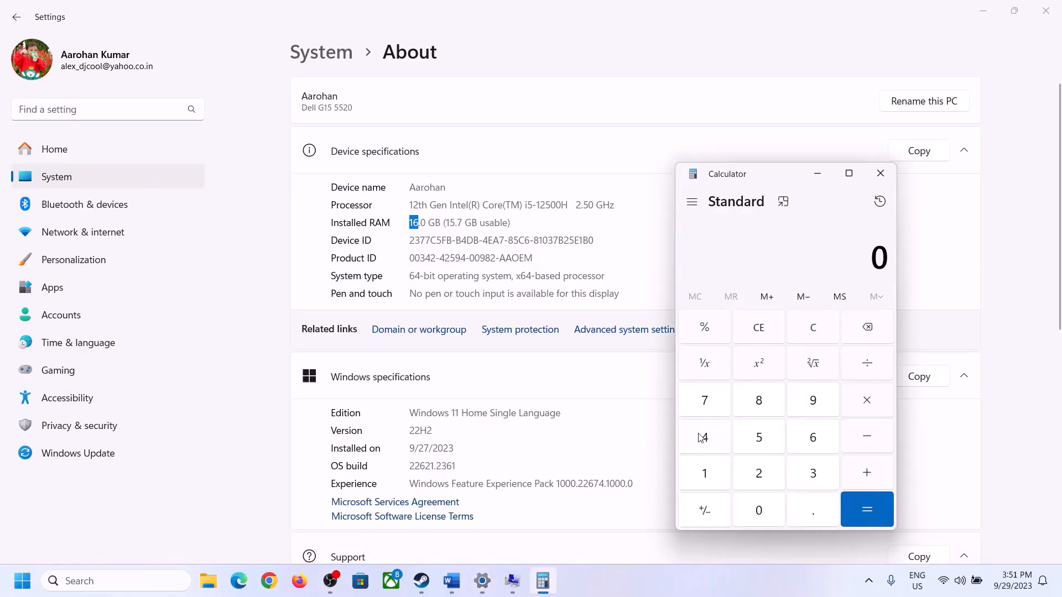
# Convert the installed RAM to megabytes in Calculator by multiplying 16 by 1024.
pyautogui.click(718, 471)
pyautogui.click(807, 438)
pyautogui.click(852, 400)
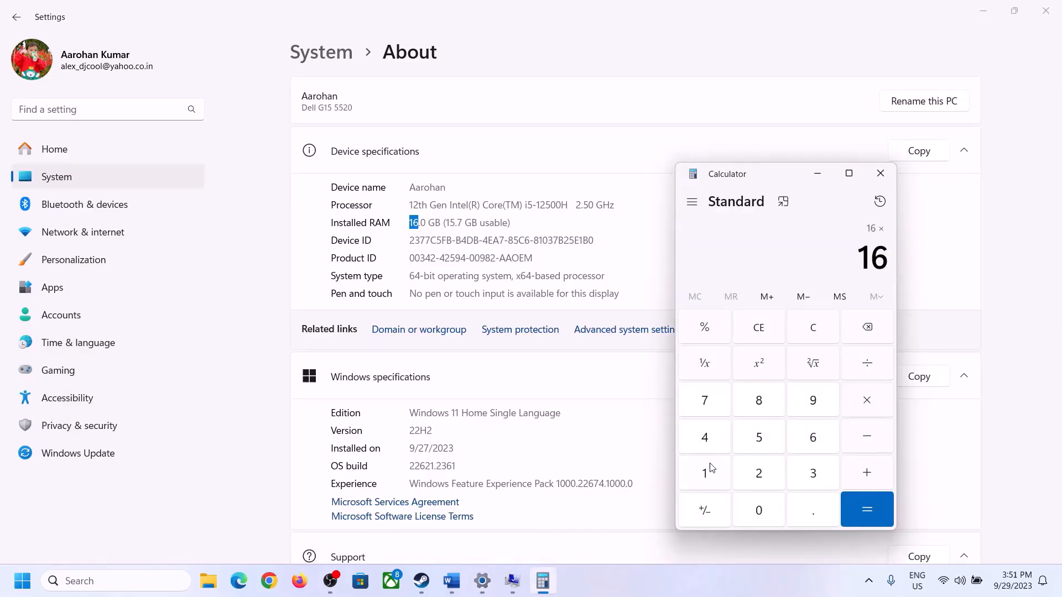
pyautogui.click(709, 468)
pyautogui.click(750, 506)
pyautogui.click(759, 472)
pyautogui.click(707, 437)
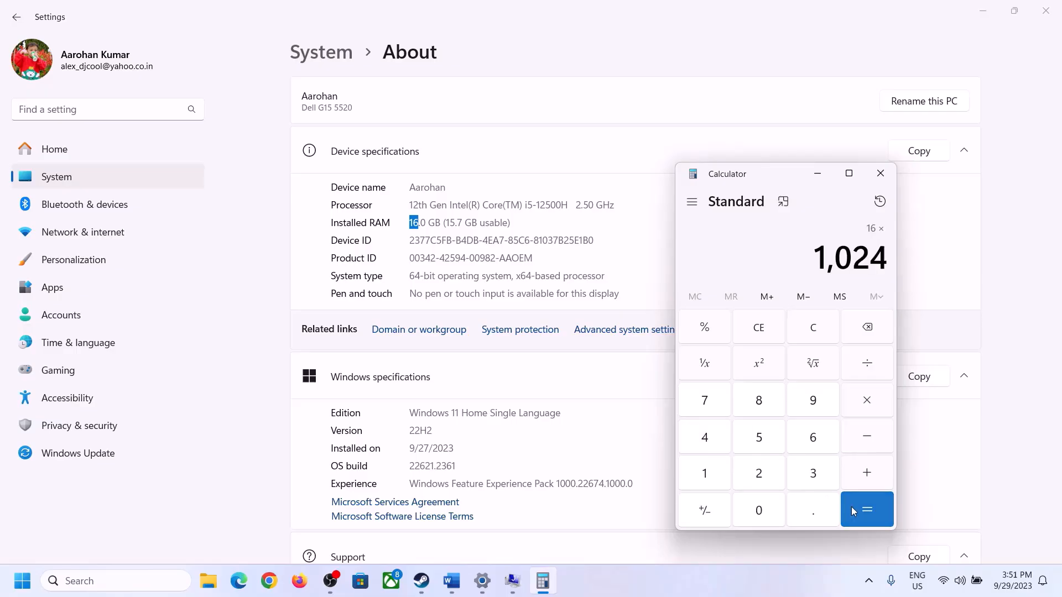
pyautogui.click(857, 516)
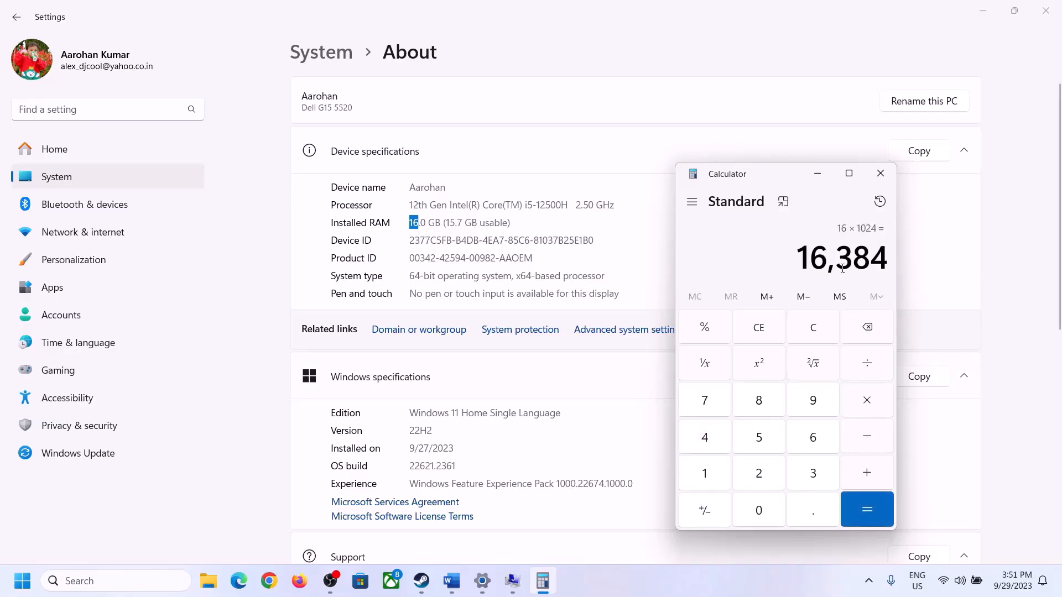
# Recheck the maximum size formula in Word and multiply the RAM in megabytes by 3 in Calculator.
pyautogui.click(452, 581)
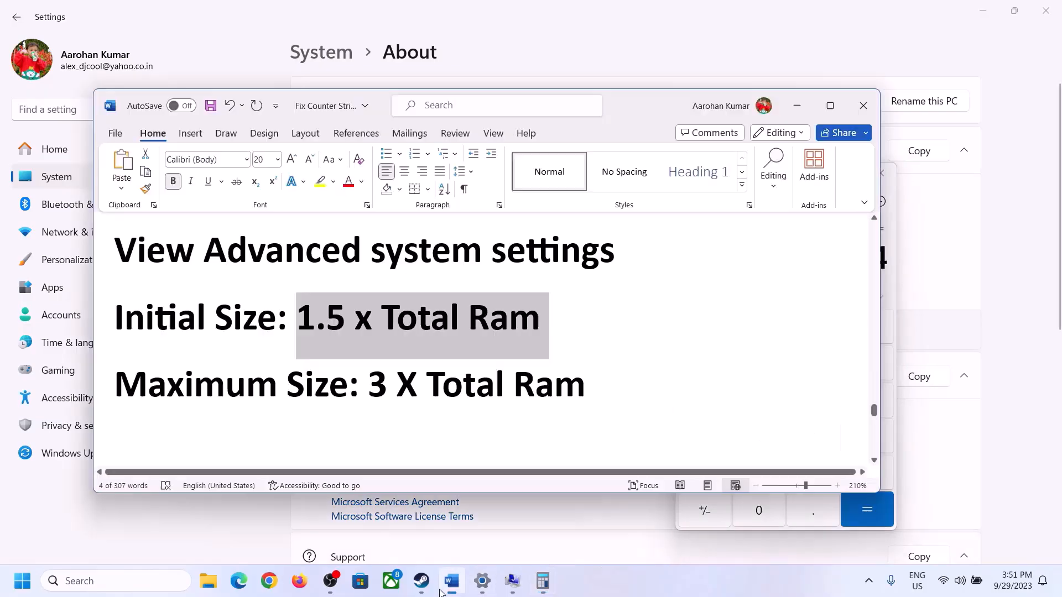
pyautogui.click(542, 581)
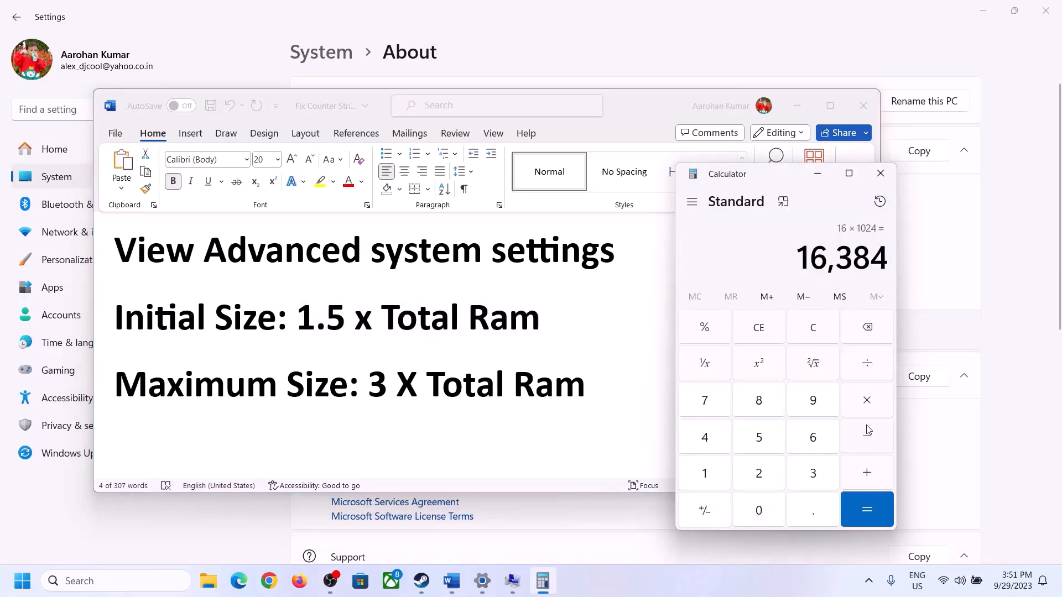
pyautogui.click(867, 403)
pyautogui.click(798, 479)
pyautogui.click(877, 507)
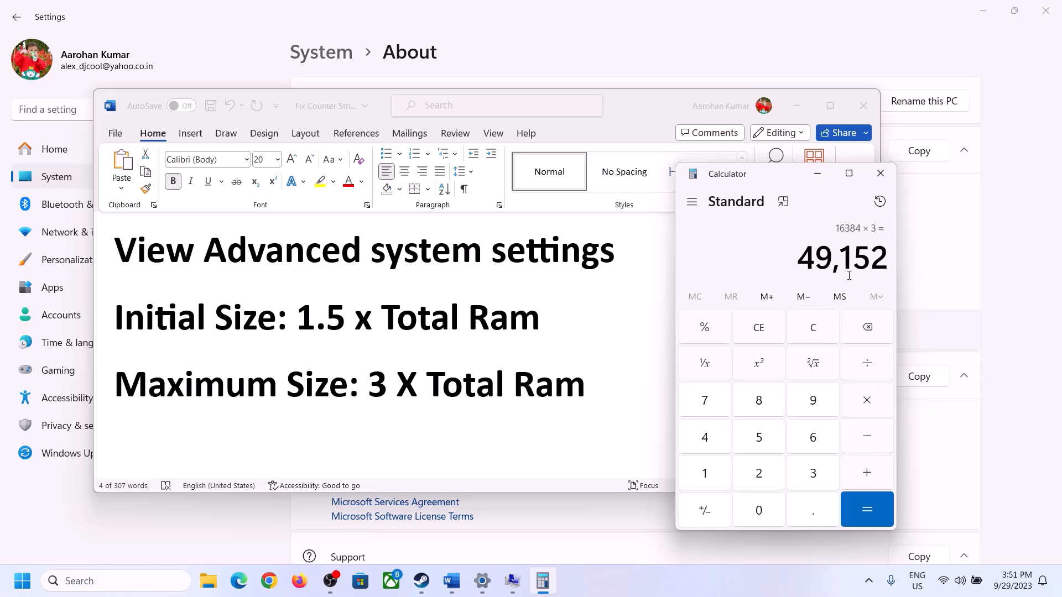
# Enter 49152 MB as the maximum size in the Virtual Memory dialog, set the custom size for drive C:, and confirm.
pyautogui.click(512, 581)
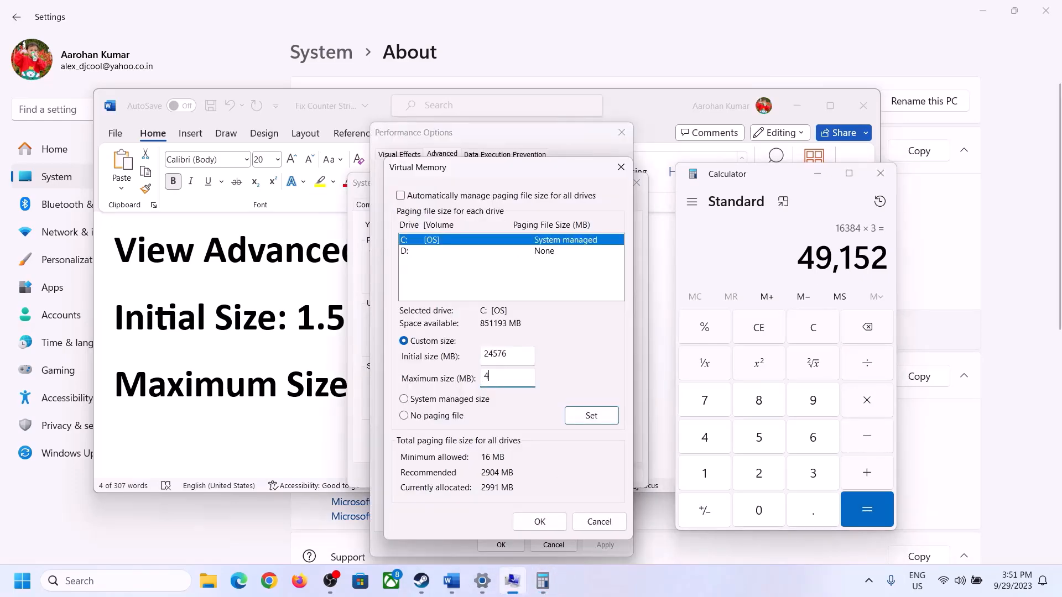
pyautogui.write('1')
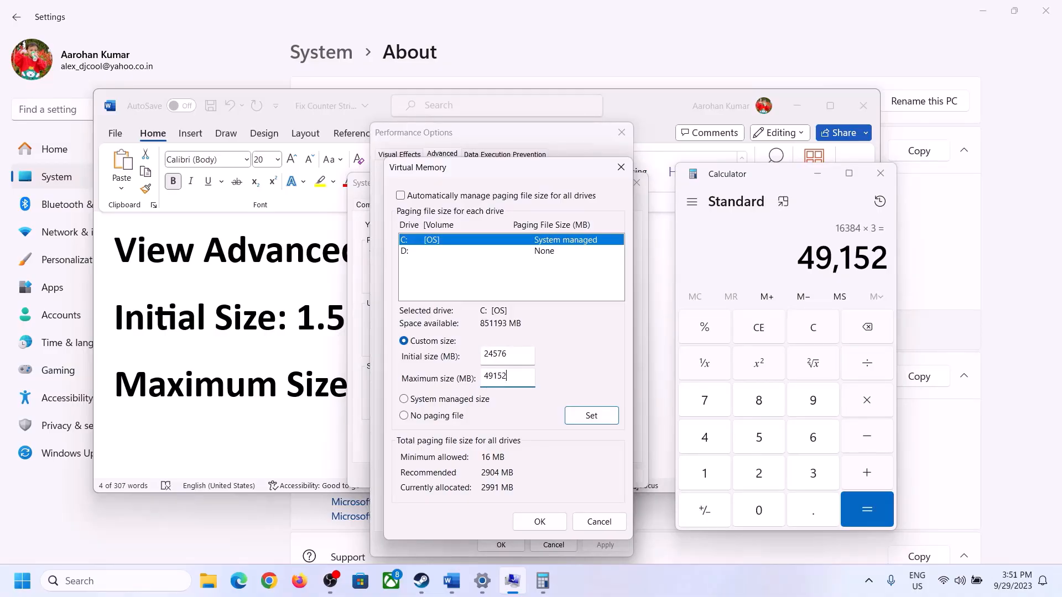
pyautogui.write('52')
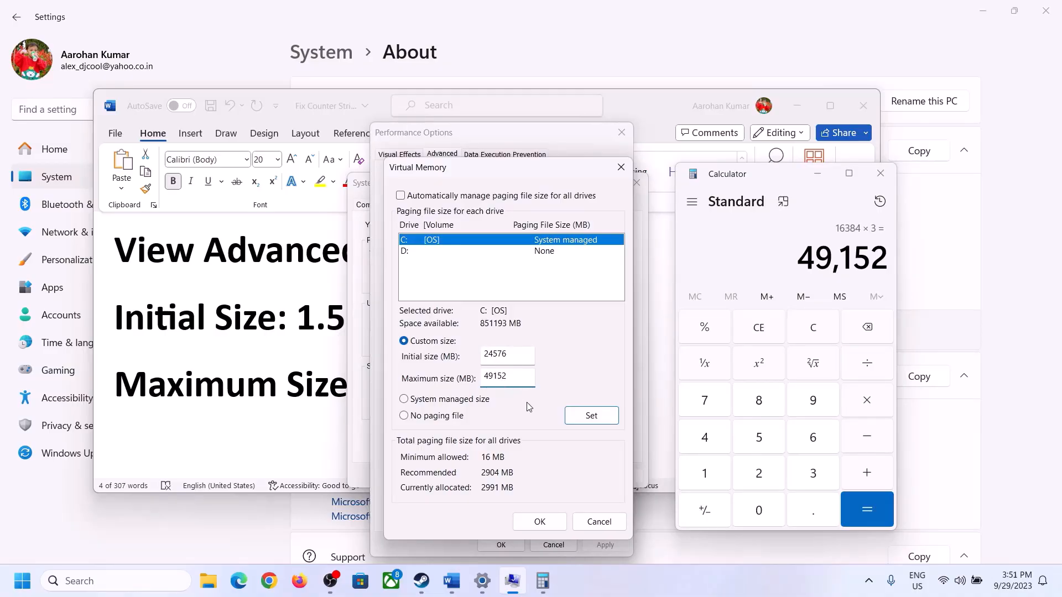
pyautogui.click(591, 418)
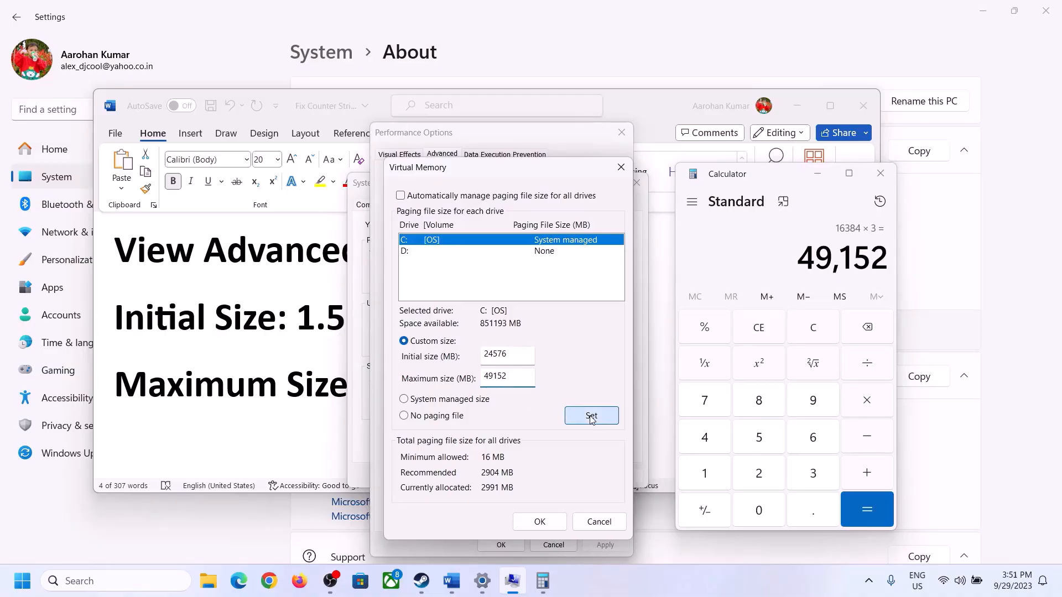
pyautogui.click(541, 522)
# Accept the restart notice, confirm Performance Options and System Properties, and dismiss the restart prompt without restarting.
pyautogui.click(653, 347)
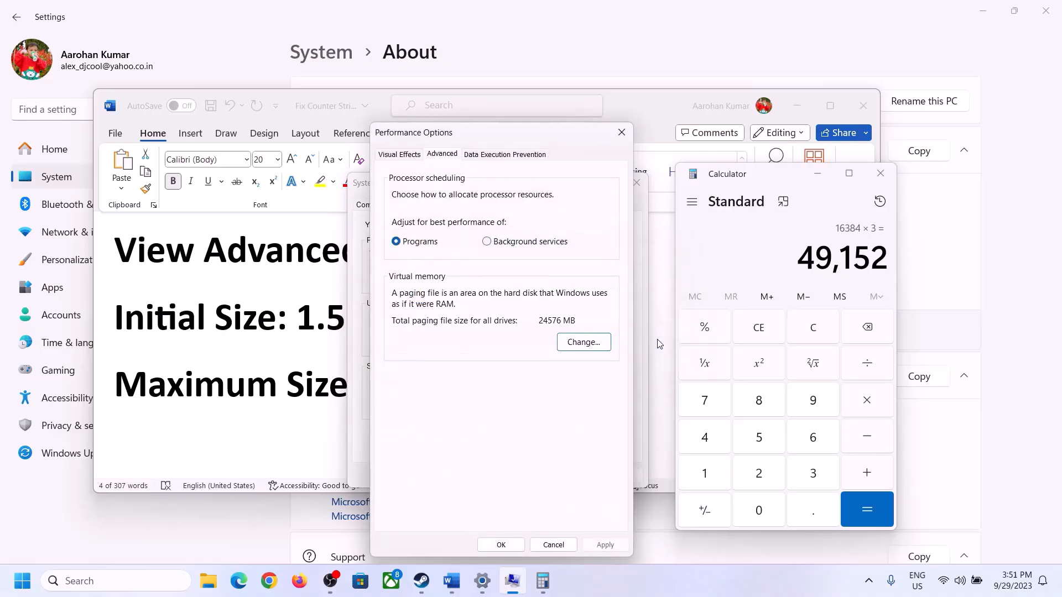
pyautogui.click(502, 546)
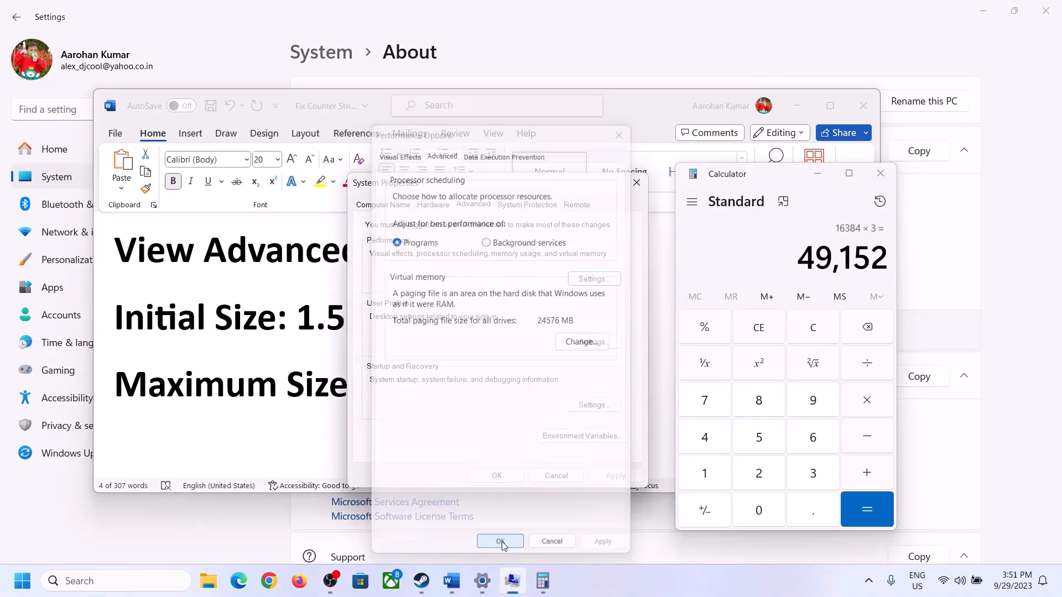
pyautogui.click(506, 474)
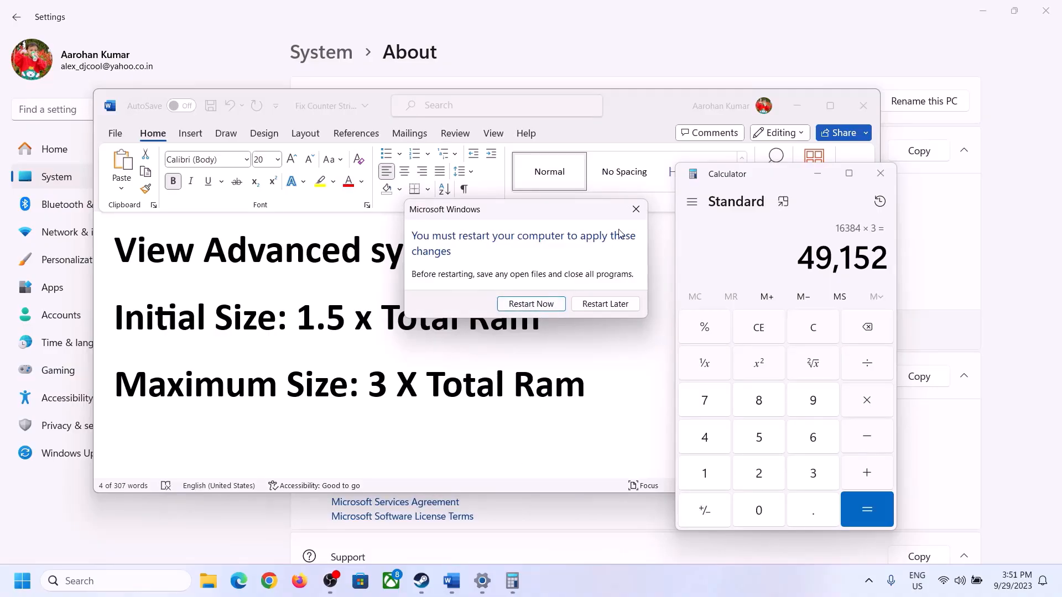
pyautogui.click(635, 208)
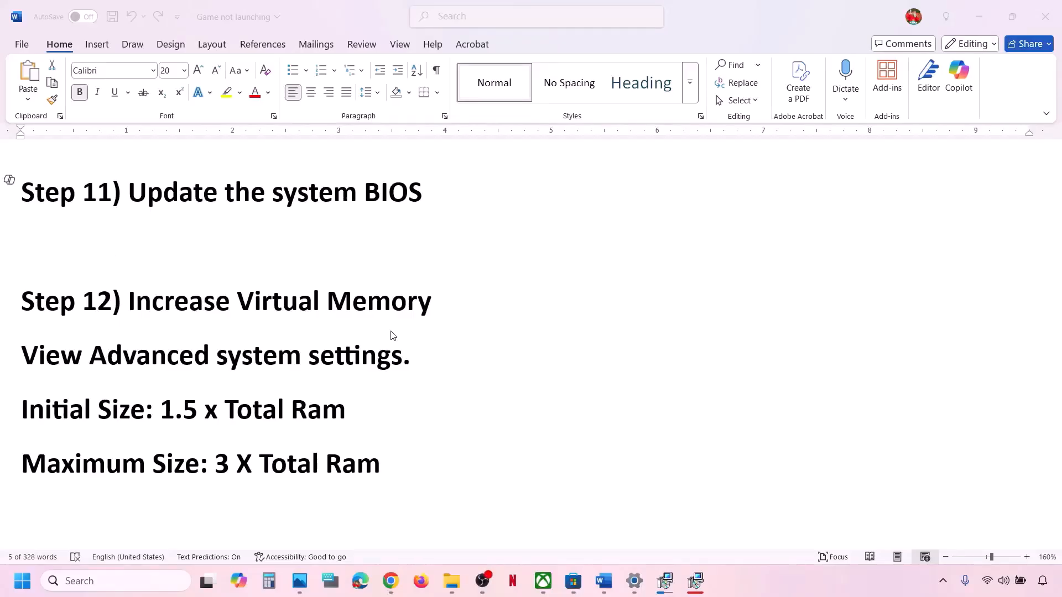
# Reduce the font size of the Microsoft Store cache path under Step 13 in the Word document to 12.
pyautogui.scroll(-4, 393, 335)
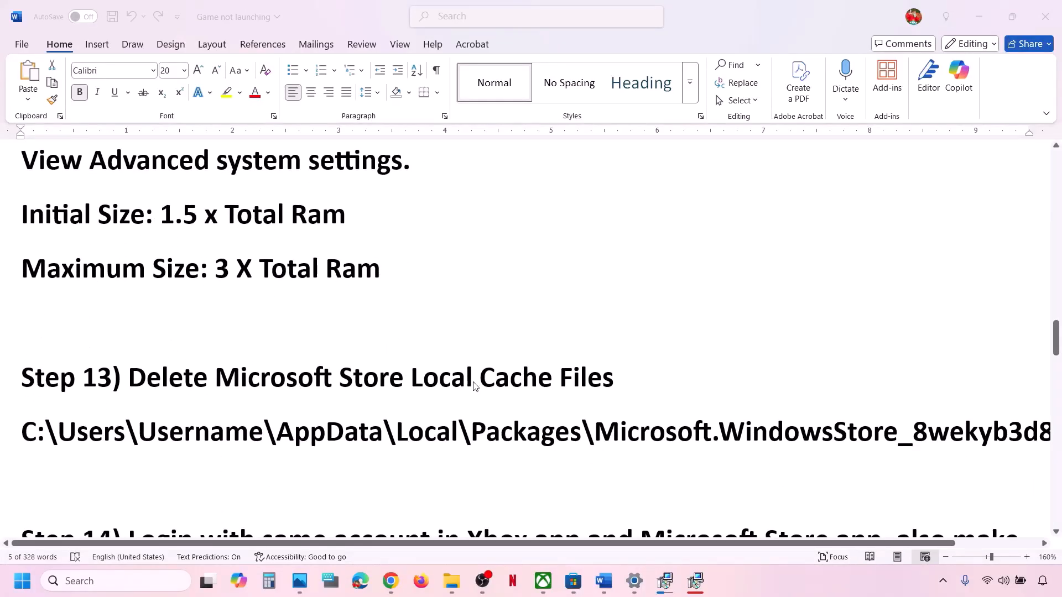
pyautogui.tripleClick(549, 431)
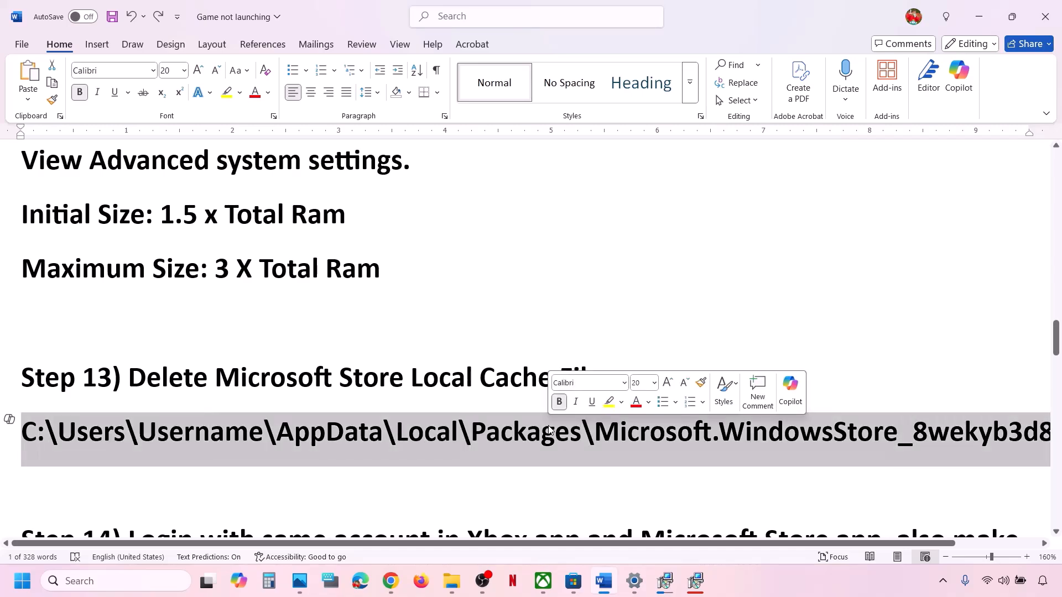
pyautogui.click(184, 71)
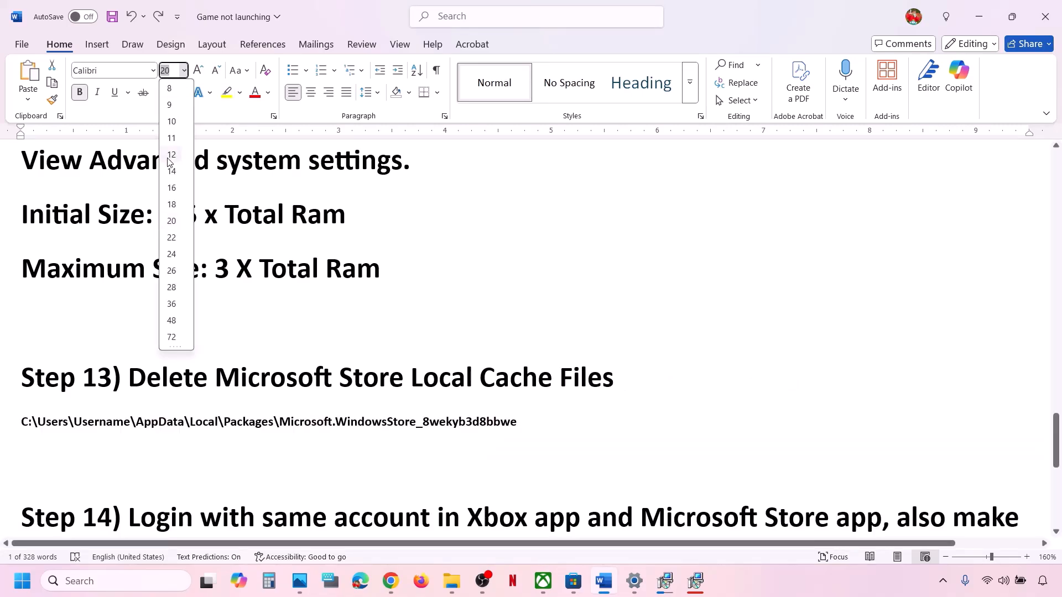
pyautogui.press('Escape')
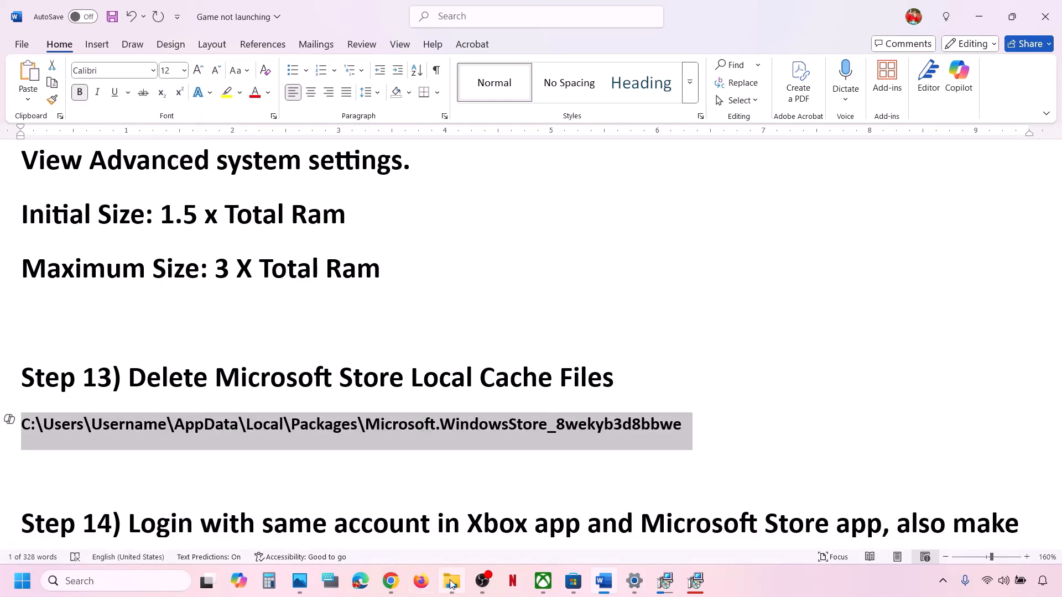
# Switch to File Explorer and open the current user's profile folder inside Users on drive C:.
pyautogui.click(452, 581)
pyautogui.click(49, 305)
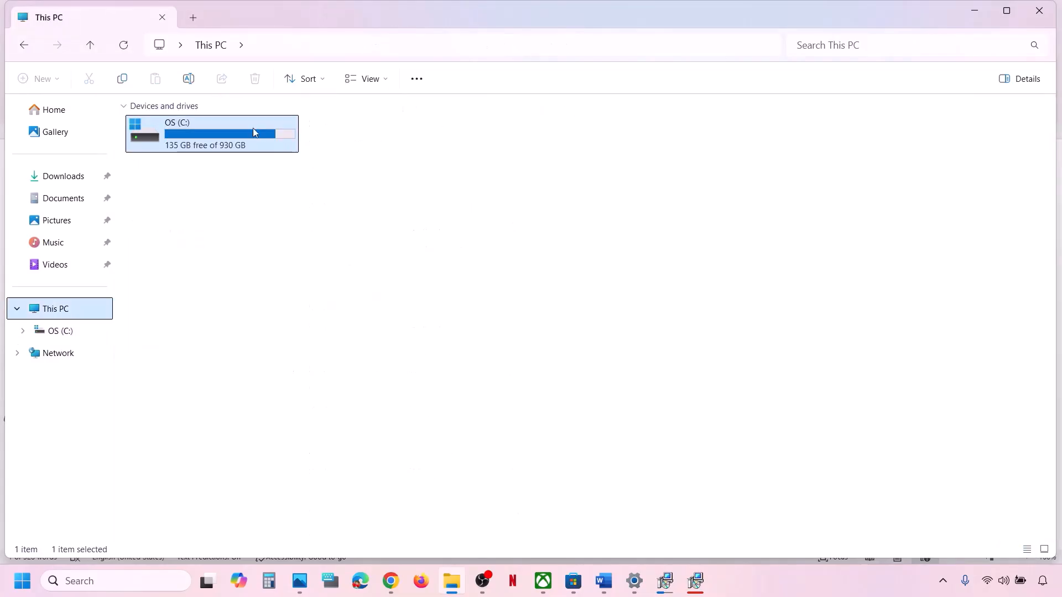
pyautogui.doubleClick(232, 131)
pyautogui.scroll(-2, 248, 418)
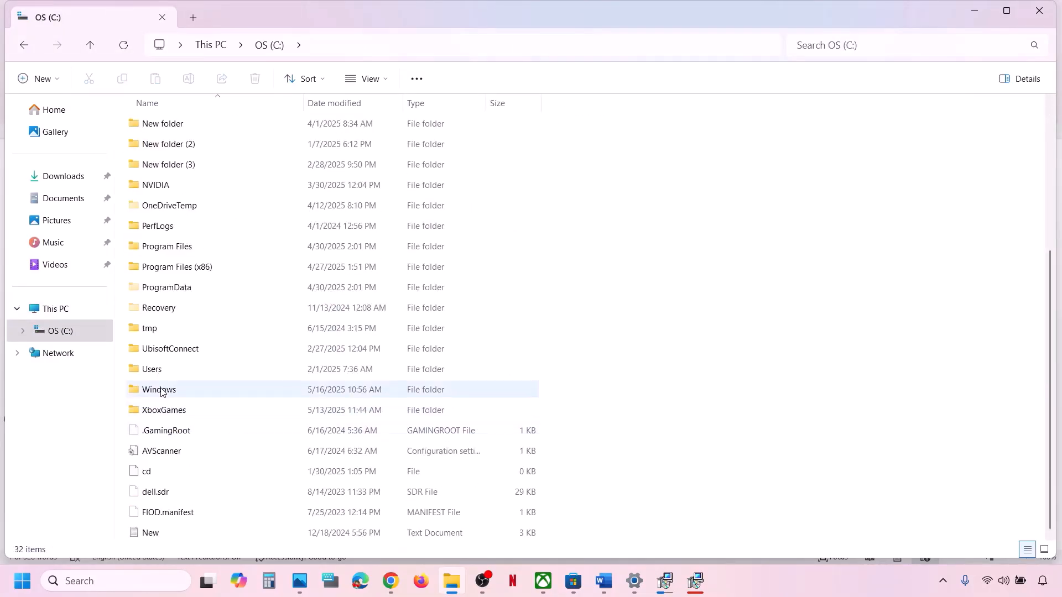
pyautogui.doubleClick(159, 369)
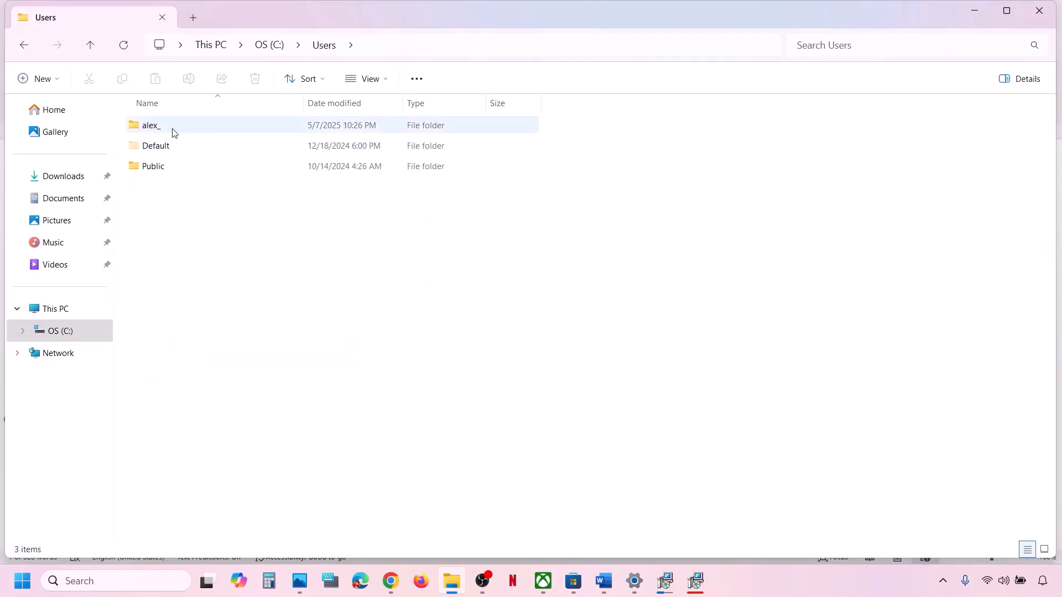
pyautogui.doubleClick(173, 133)
# Select the AppData folder and check whether File Explorer is set to show hidden items.
pyautogui.click(178, 271)
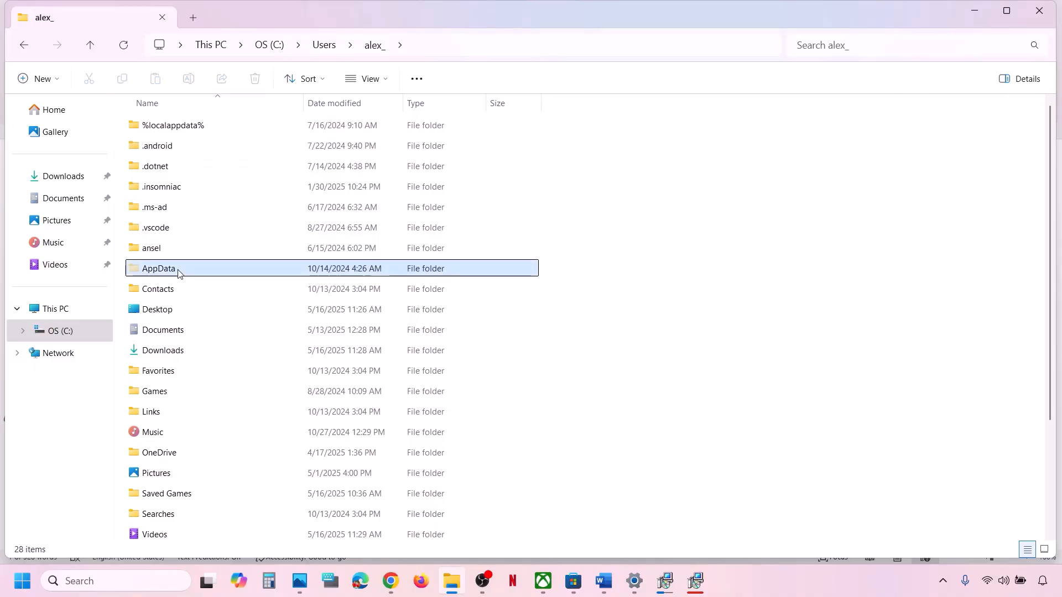
pyautogui.click(388, 83)
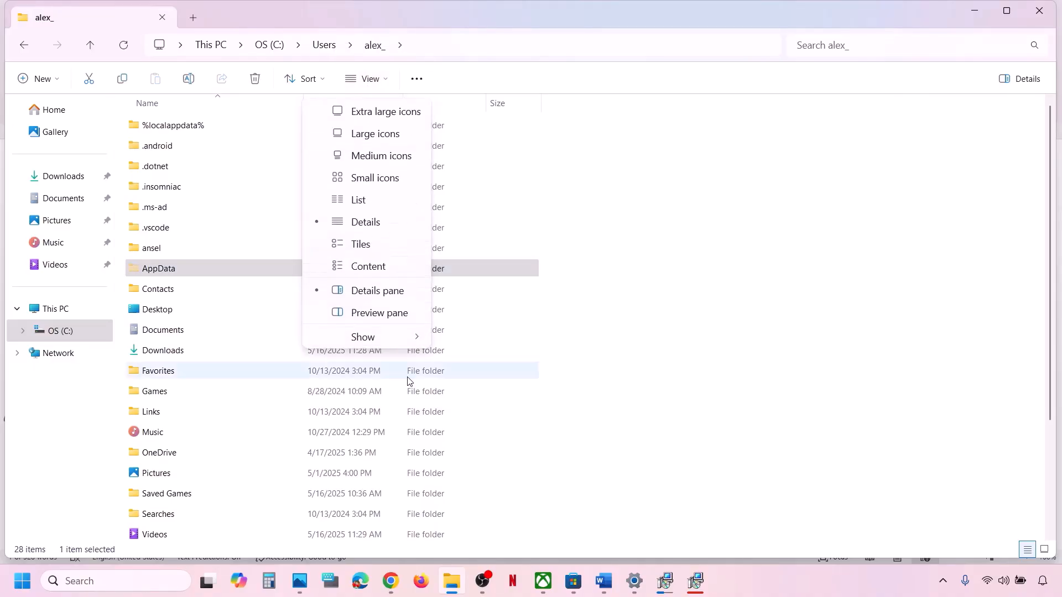
pyautogui.moveTo(382, 337)
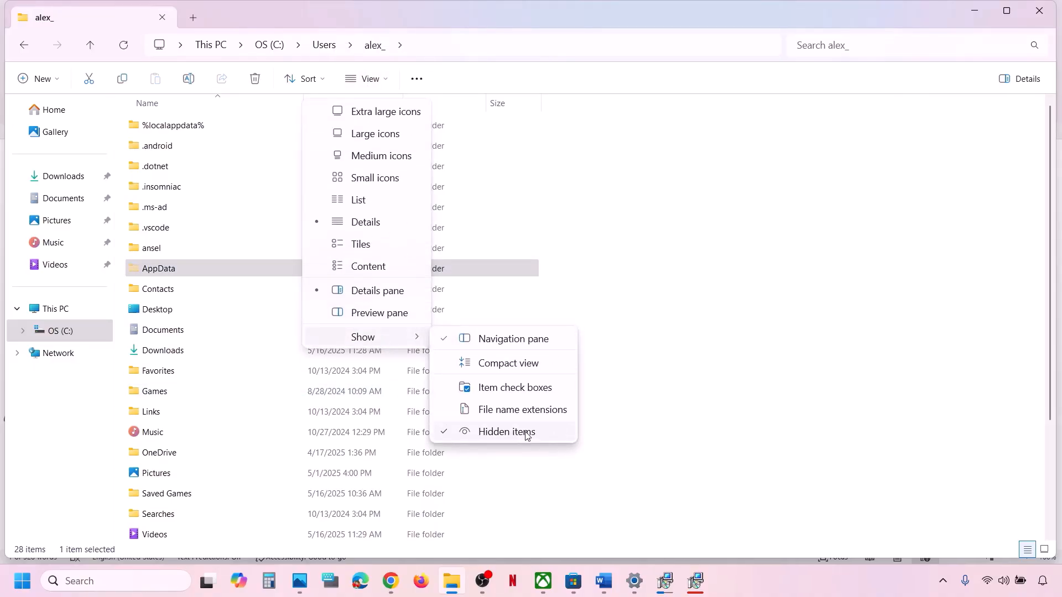
# Open the Packages folder under AppData\Local and sort its contents by name in descending order.
pyautogui.doubleClick(155, 270)
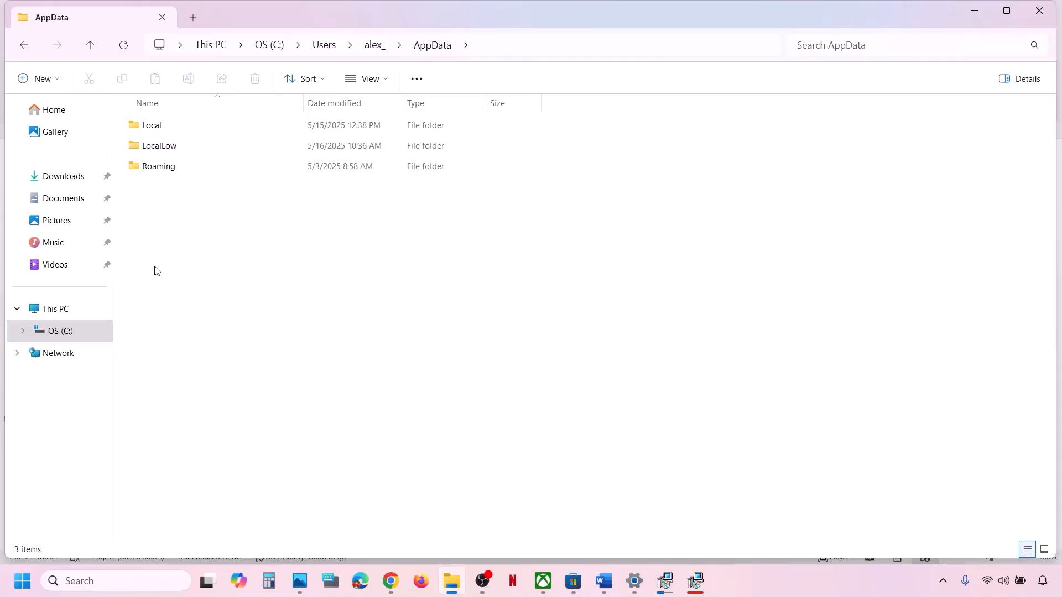
pyautogui.doubleClick(159, 128)
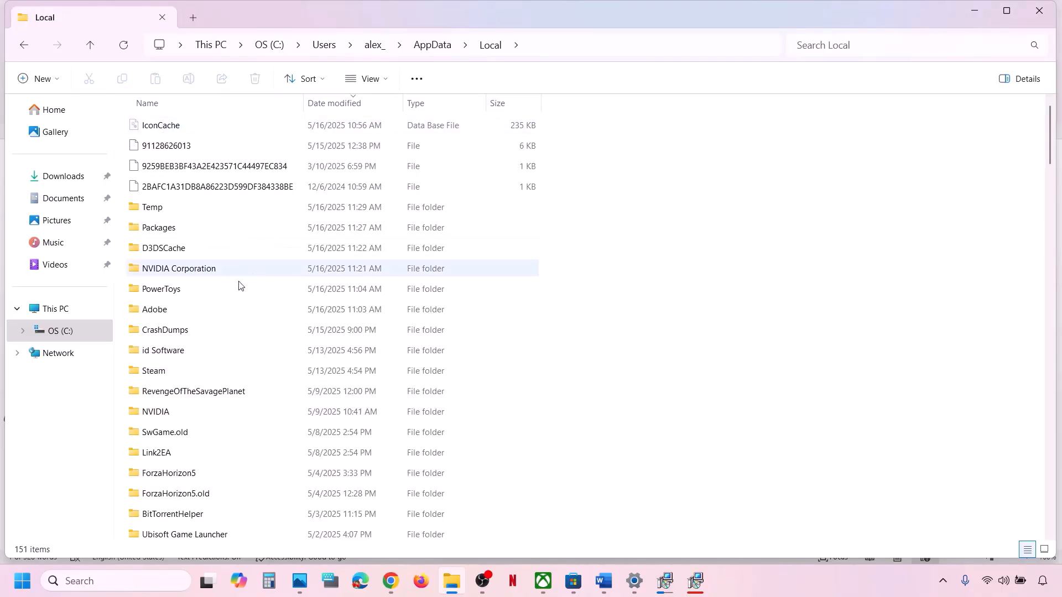
pyautogui.click(167, 226)
pyautogui.doubleClick(217, 232)
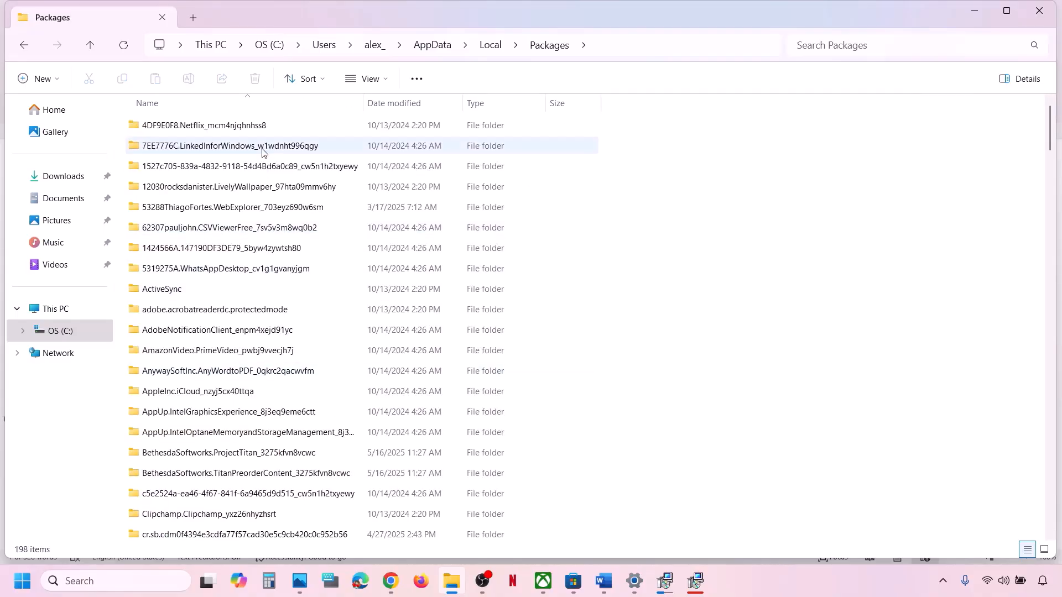
pyautogui.click(230, 101)
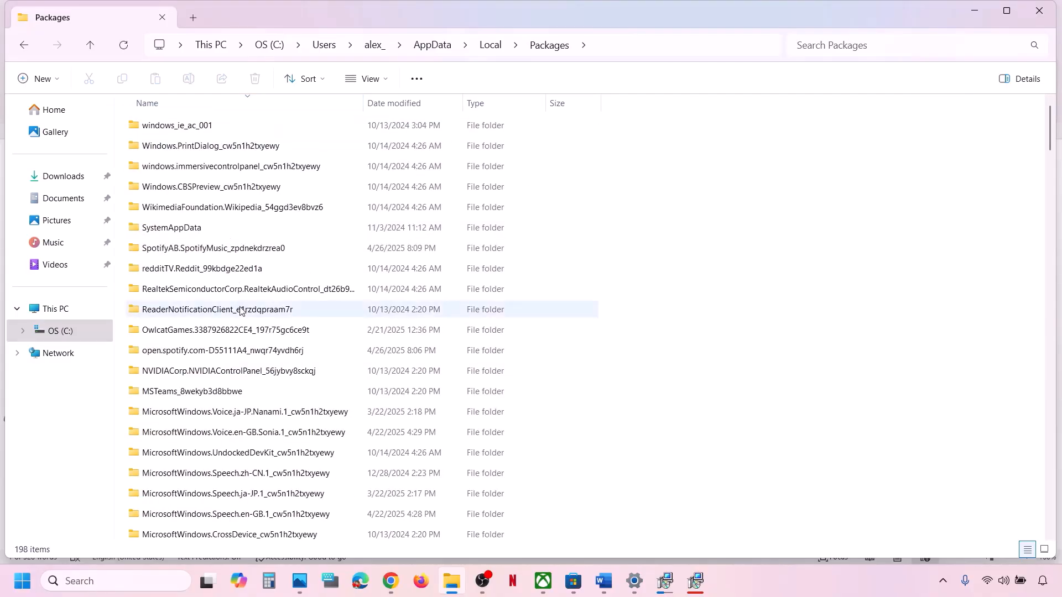
# Look through the Packages folder for the Microsoft Store package folder.
pyautogui.scroll(-14, 240, 309)
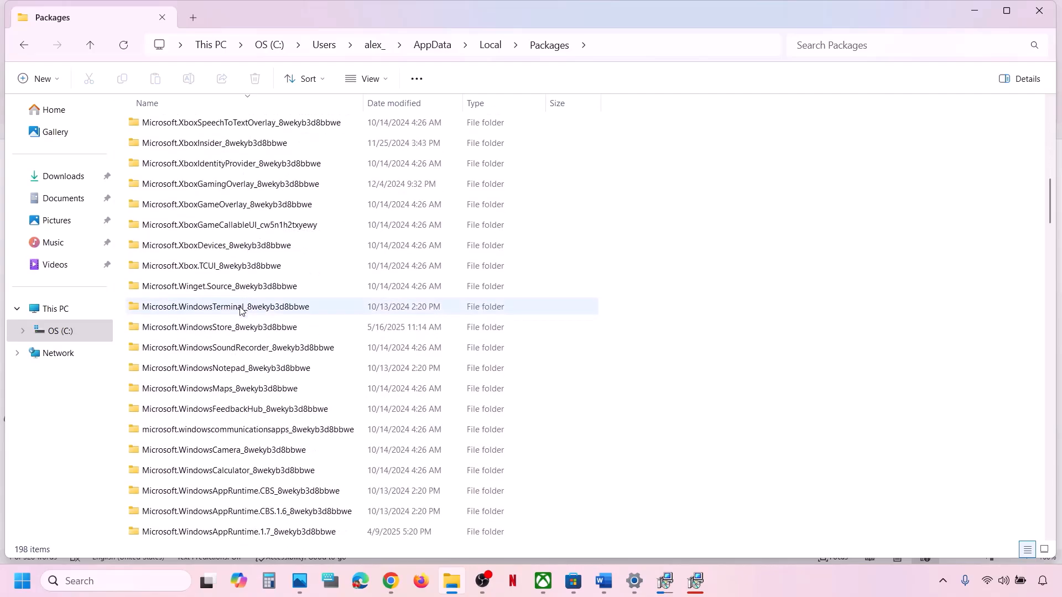
pyautogui.scroll(-12, 241, 309)
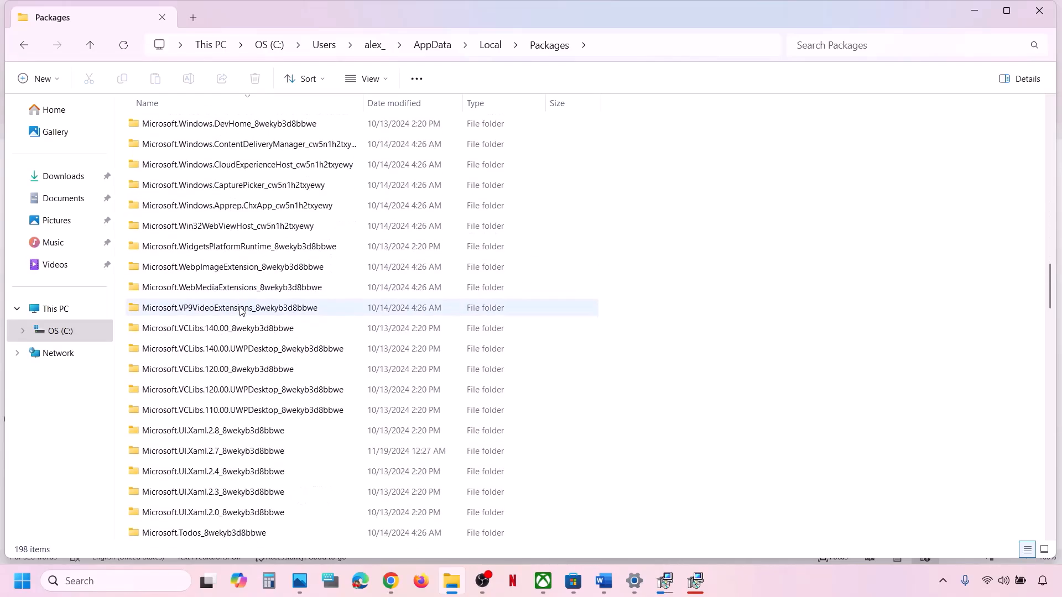
pyautogui.scroll(-6, 241, 310)
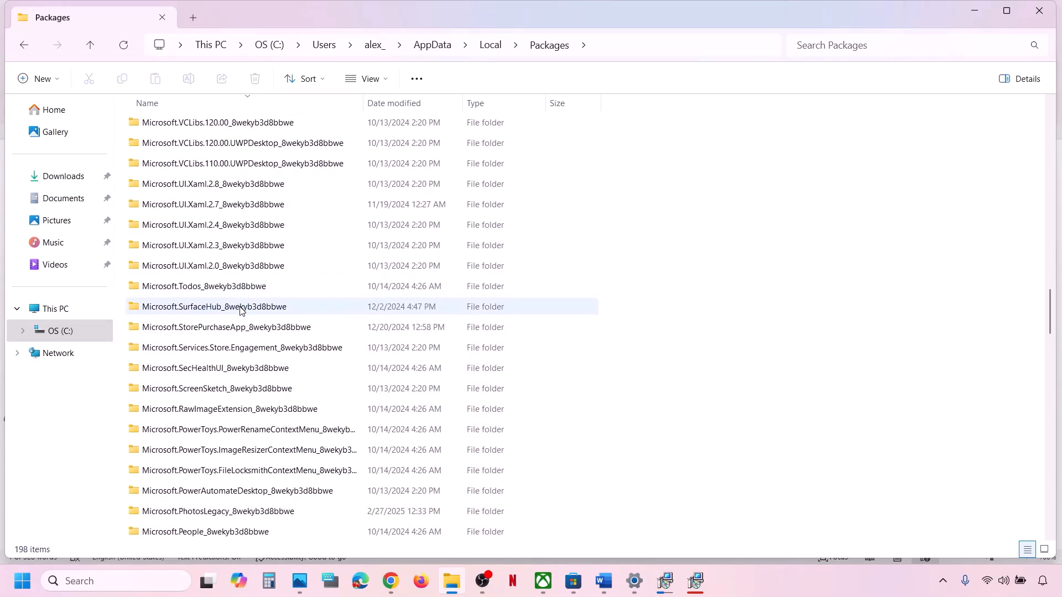
pyautogui.scroll(-10, 241, 309)
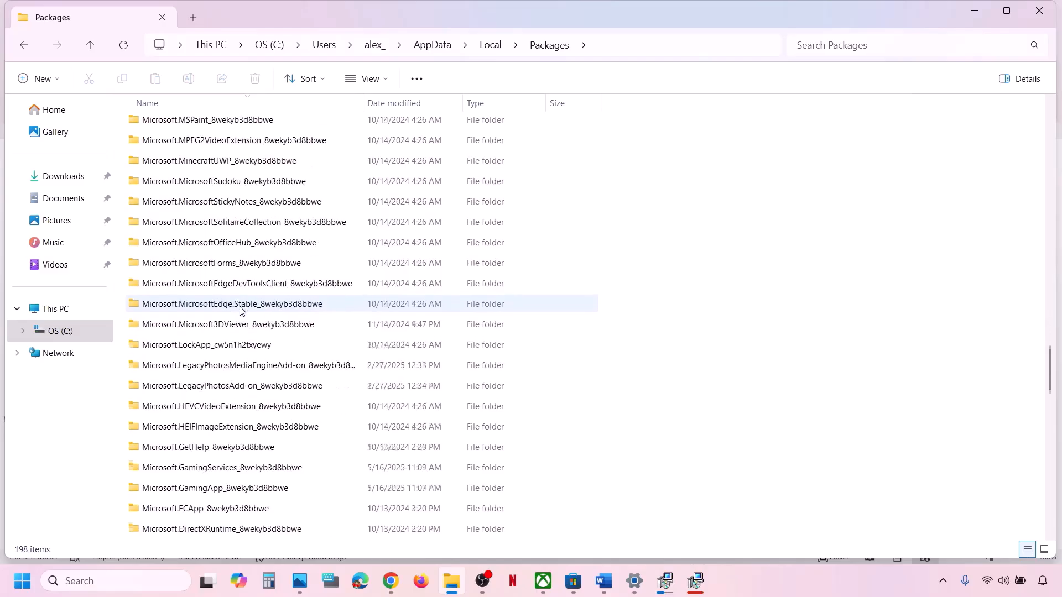
pyautogui.scroll(-5, 241, 310)
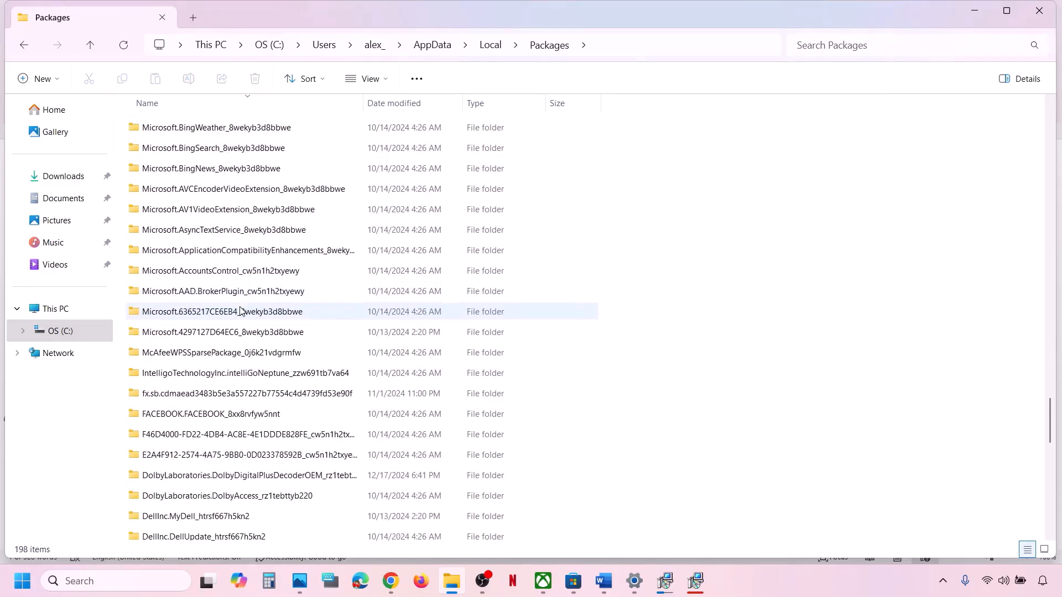
pyautogui.scroll(4, 229, 283)
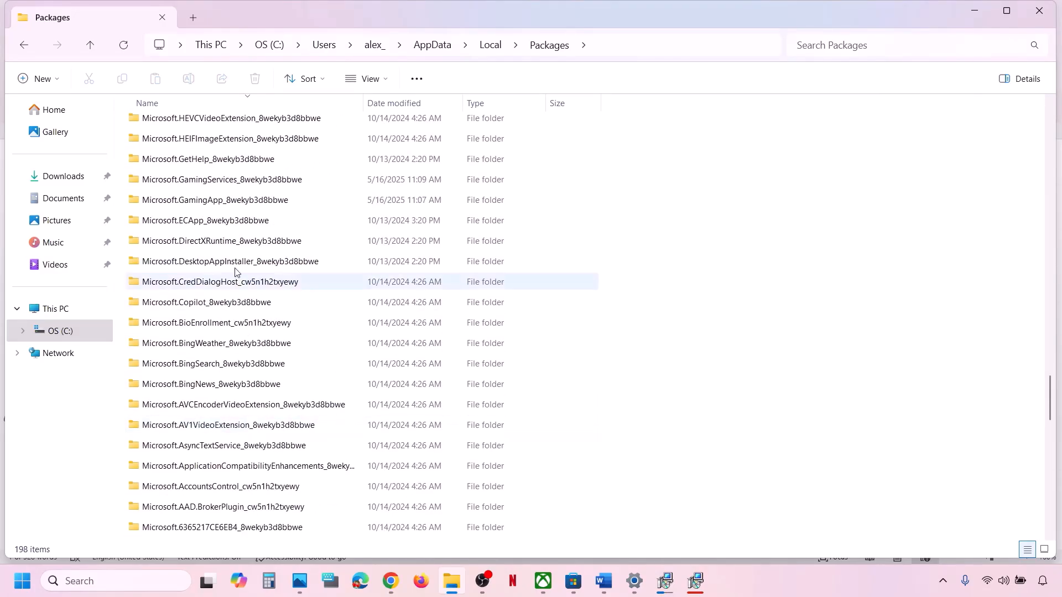
pyautogui.scroll(5, 235, 264)
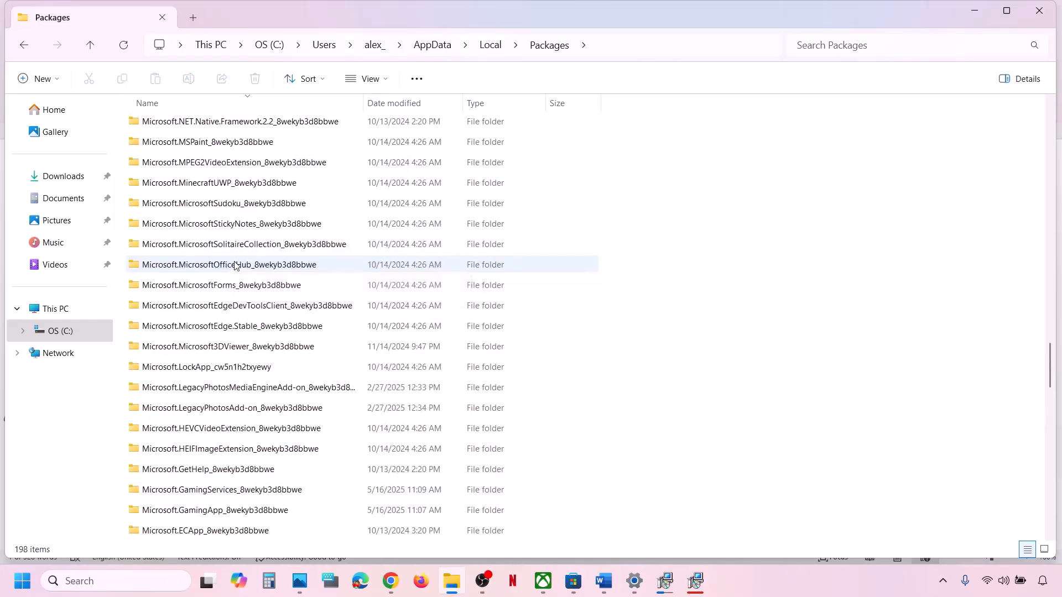
pyautogui.scroll(-10, 235, 265)
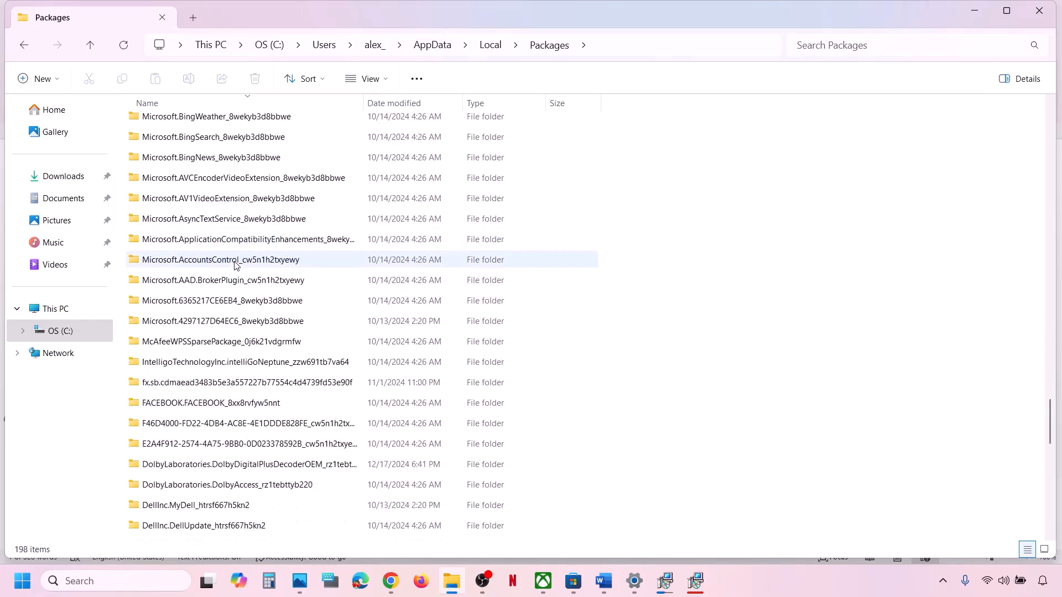
pyautogui.scroll(-5, 235, 265)
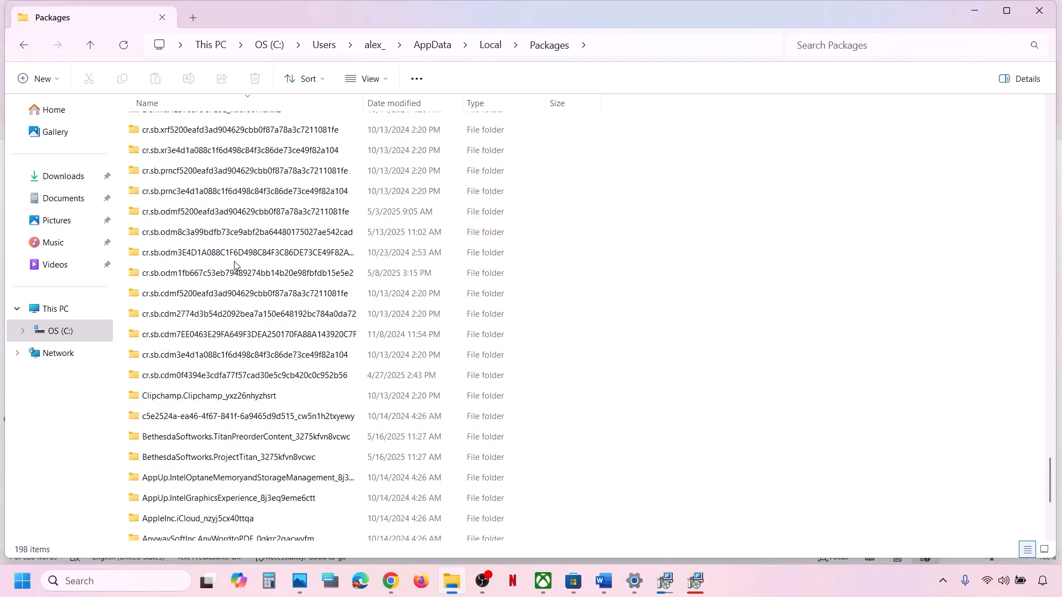
pyautogui.scroll(3, 268, 266)
# Sort the Packages folders by name in ascending order and open the Microsoft.WindowsStore_8wekyb3d8bbwe folder.
pyautogui.click(247, 101)
pyautogui.scroll(-10, 251, 356)
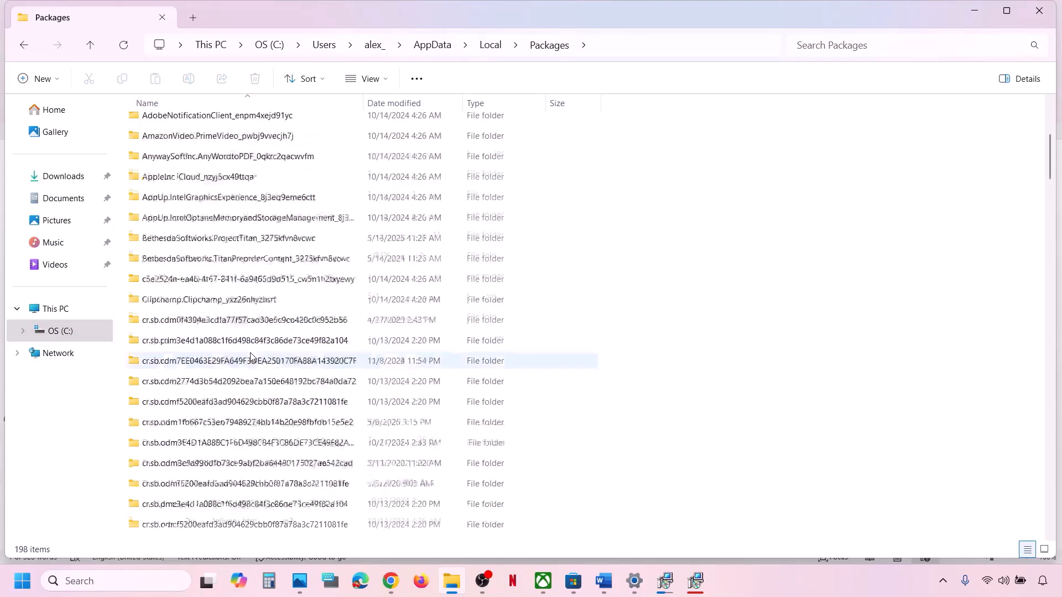
pyautogui.scroll(-12, 250, 357)
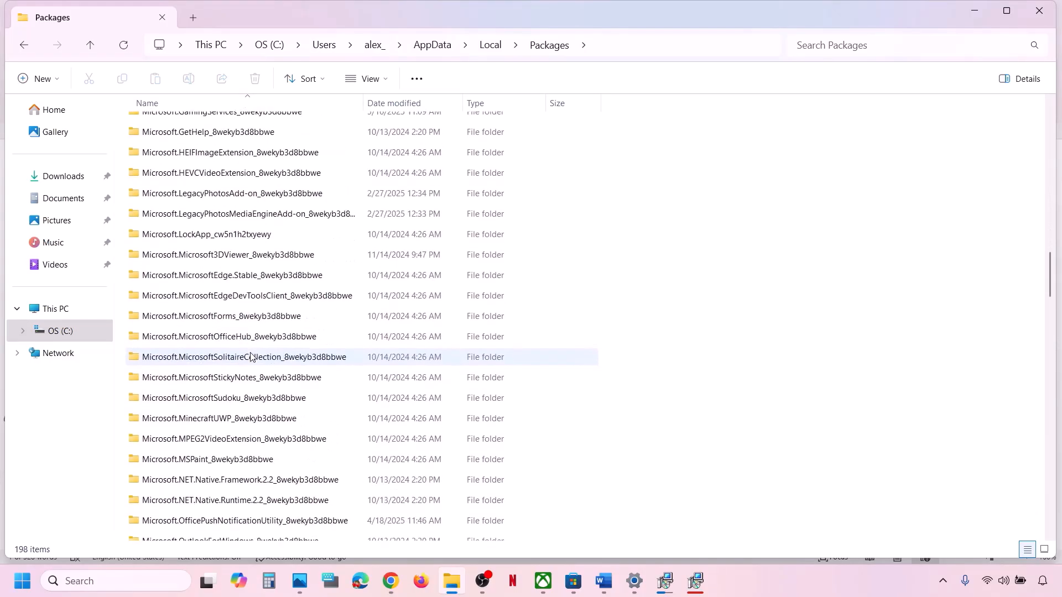
pyautogui.scroll(-12, 250, 357)
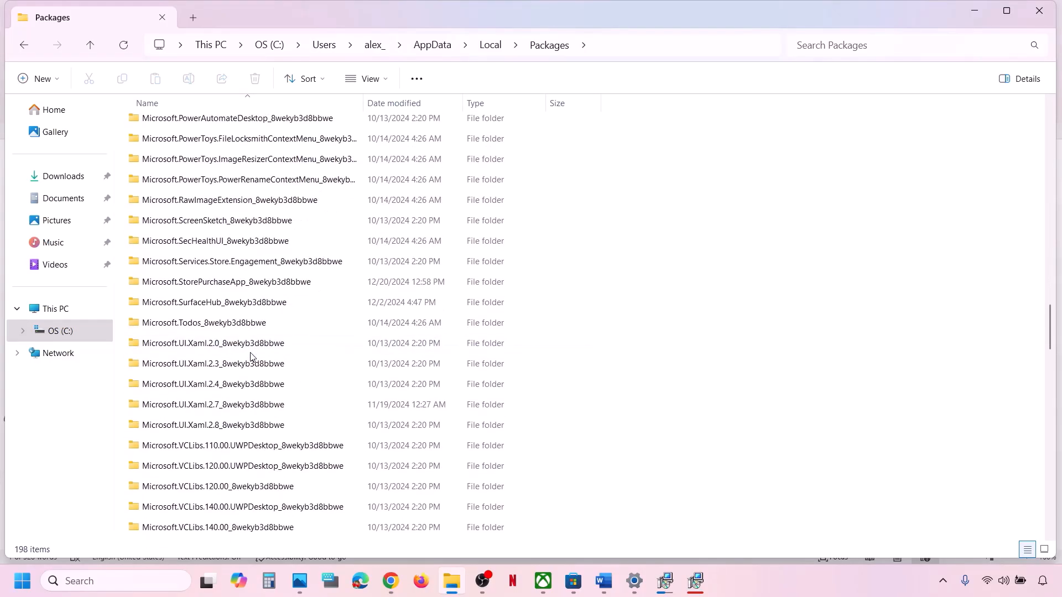
pyautogui.scroll(-4, 250, 356)
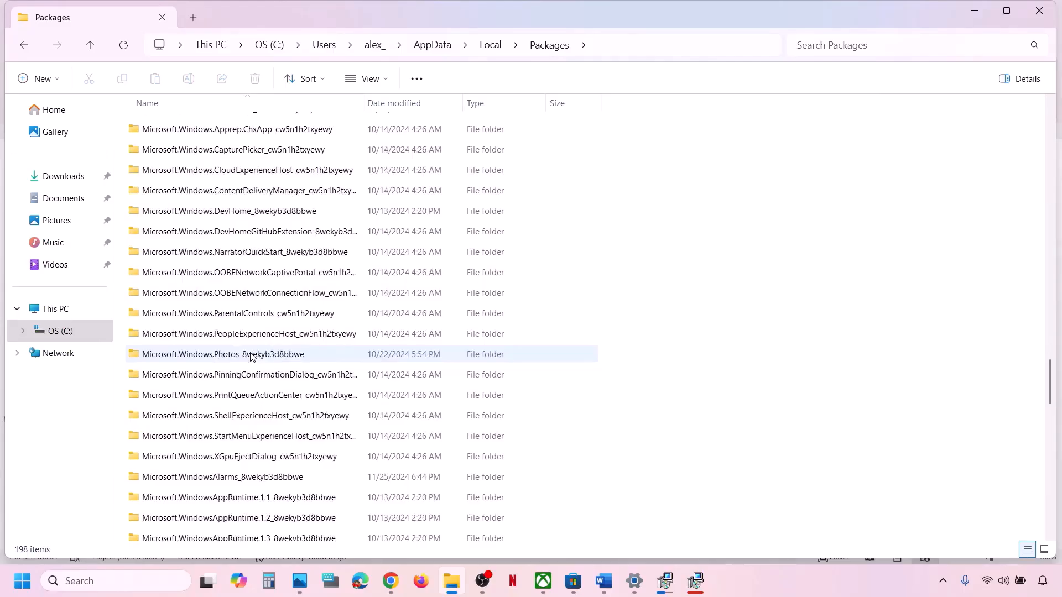
pyautogui.scroll(-7, 250, 357)
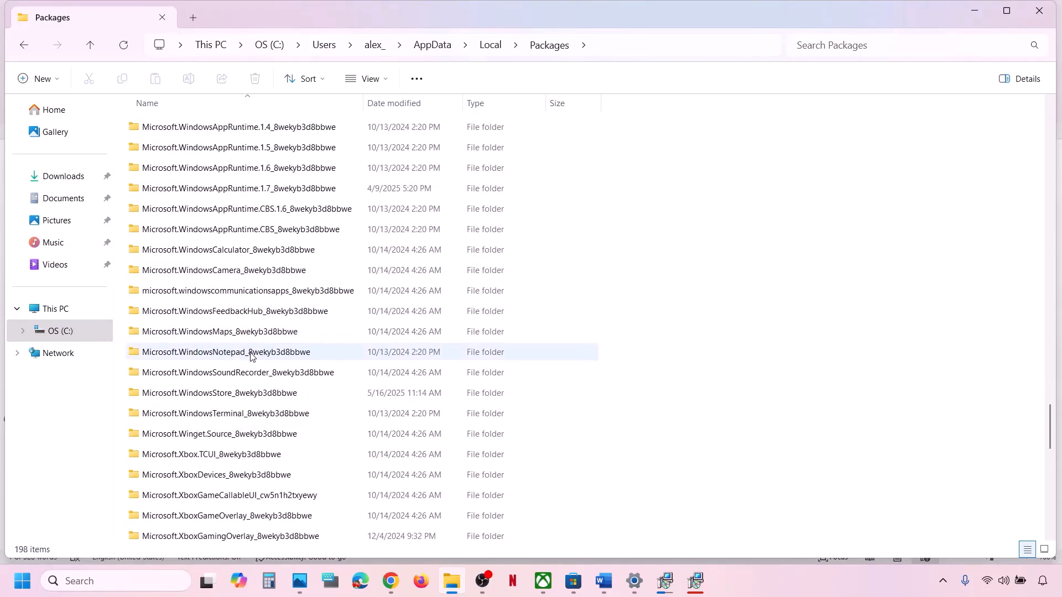
pyautogui.click(227, 397)
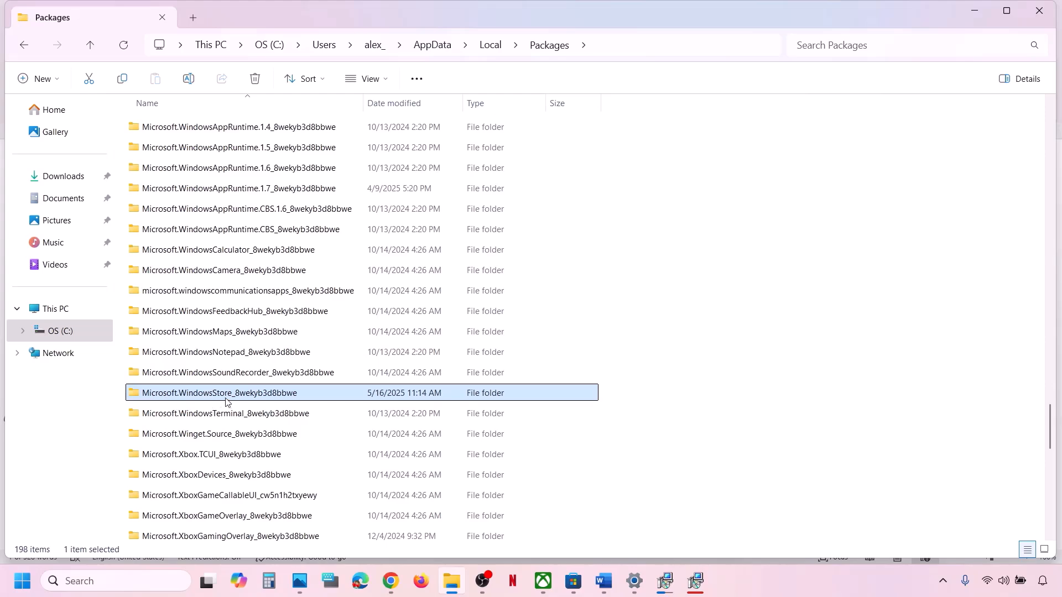
pyautogui.doubleClick(283, 394)
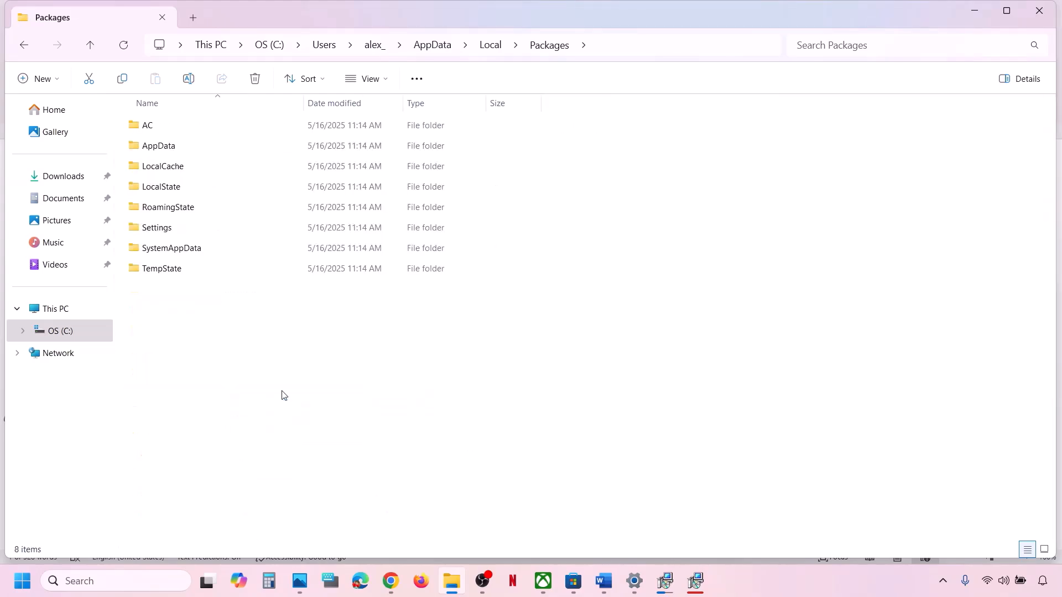
# Delete the LocalCache folder from the Microsoft Store package folder.
pyautogui.click(168, 169)
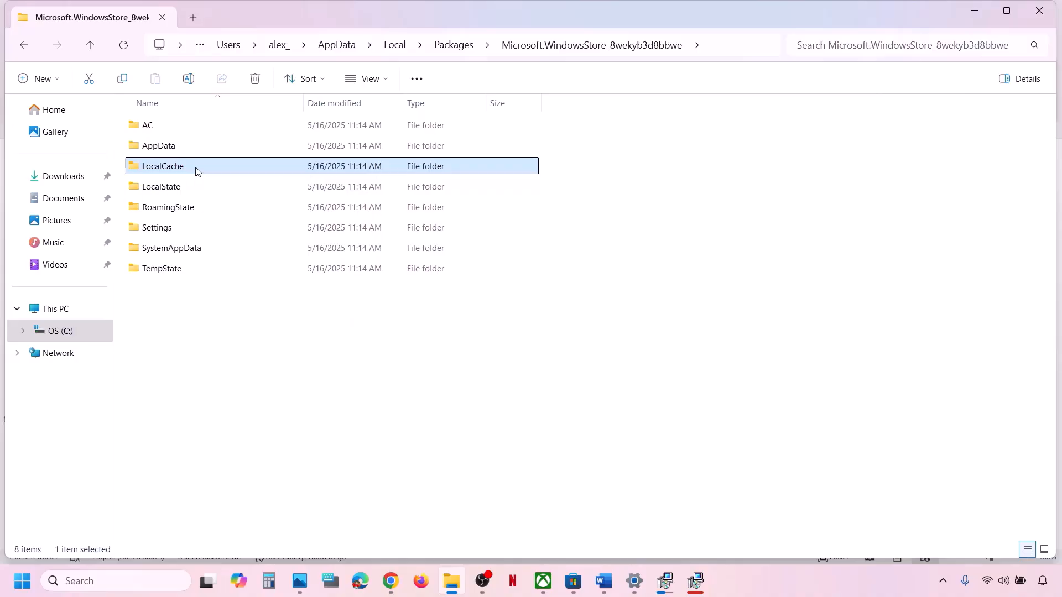
pyautogui.rightClick(196, 171)
pyautogui.click(343, 172)
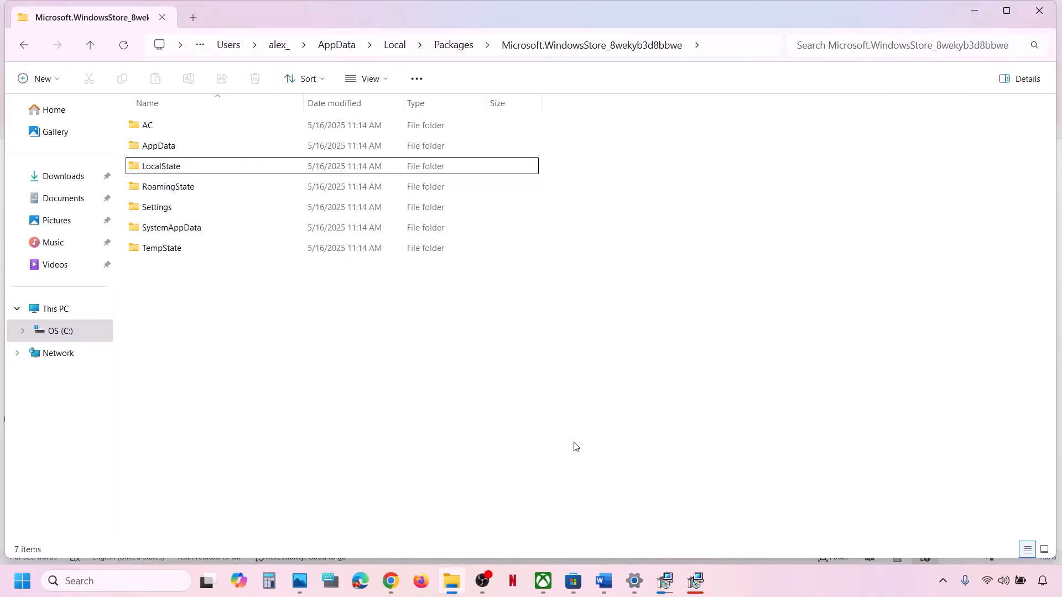
# Switch to the Word document and highlight the Step 14 instruction about using the same account in the Xbox and Microsoft Store apps.
pyautogui.click(550, 581)
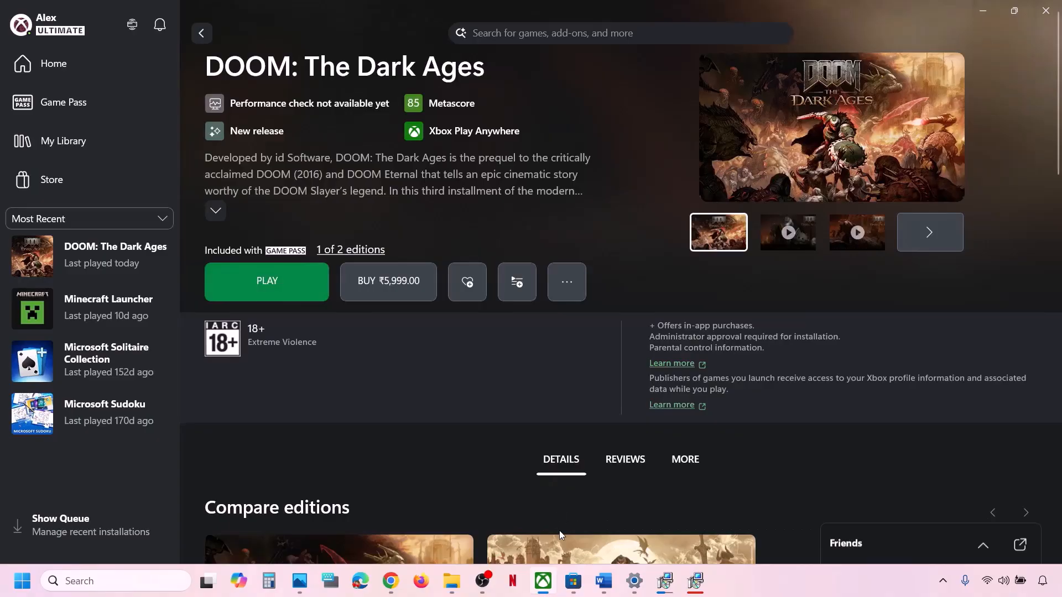
pyautogui.click(604, 582)
pyautogui.scroll(-3, 368, 362)
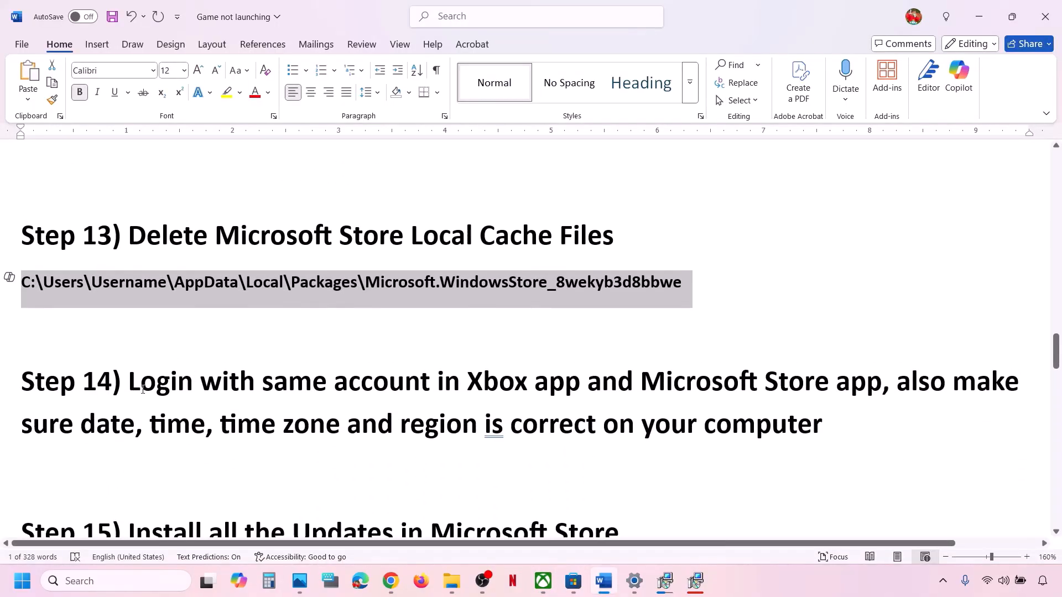
pyautogui.moveTo(129, 382); pyautogui.dragTo(830, 382)
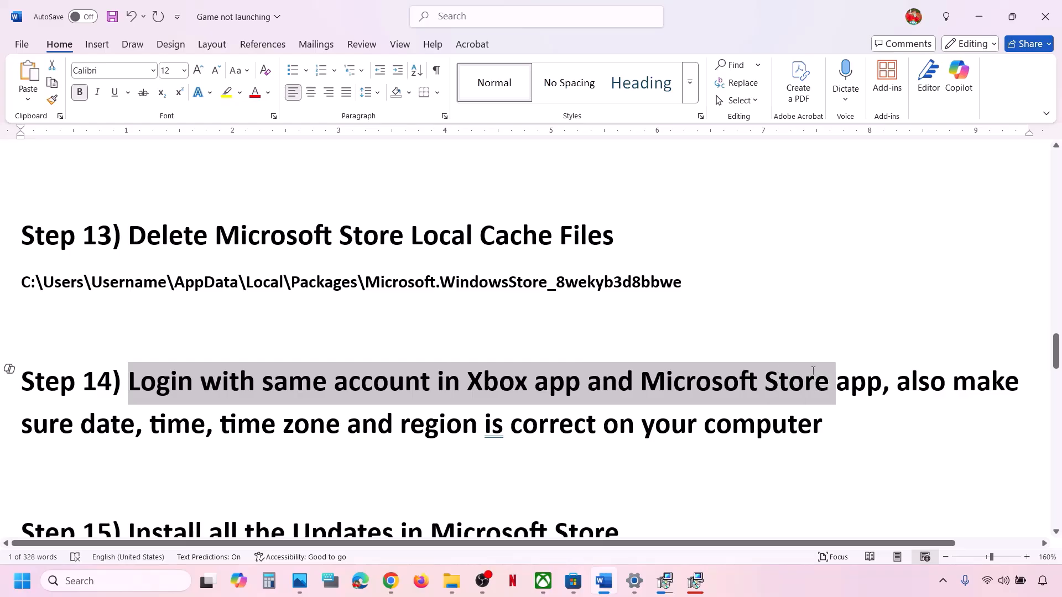
# Switch to Microsoft Store, sign in with the saved Outlook account by entering the account PIN, and go to the home page.
pyautogui.click(571, 590)
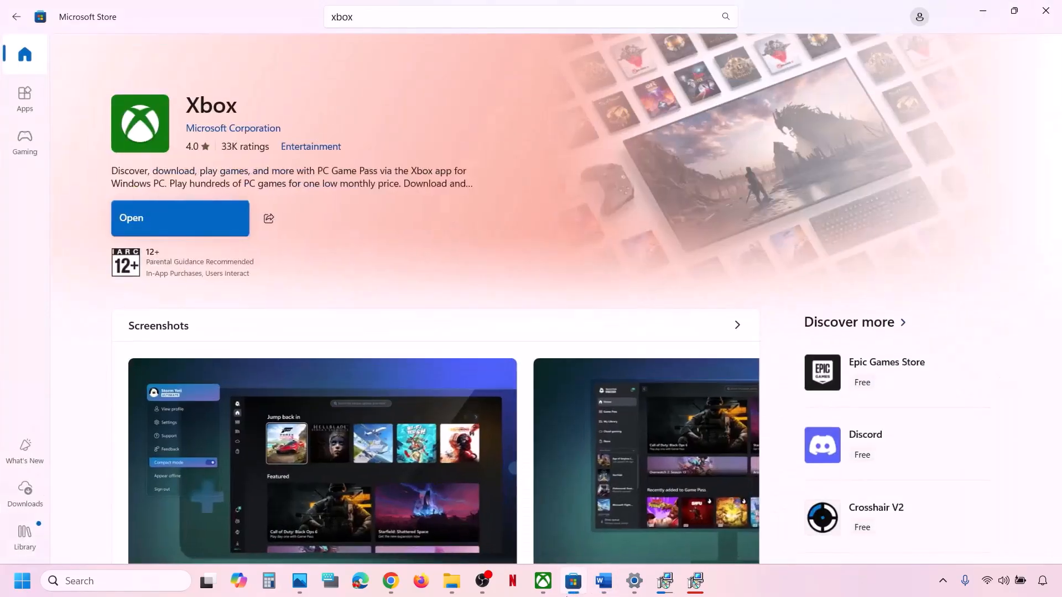
pyautogui.click(918, 17)
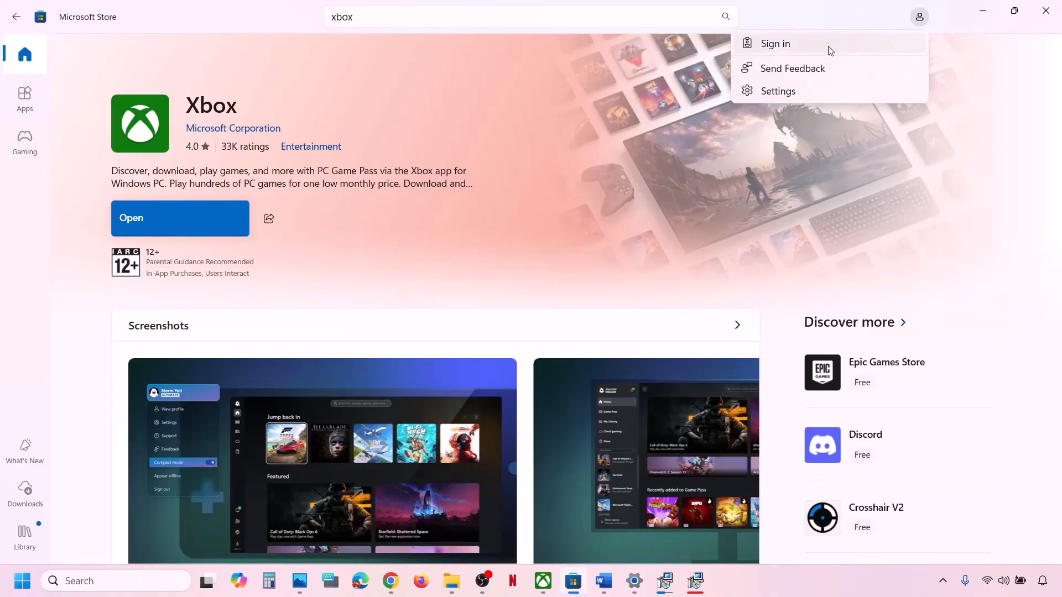
pyautogui.click(830, 50)
pyautogui.click(525, 244)
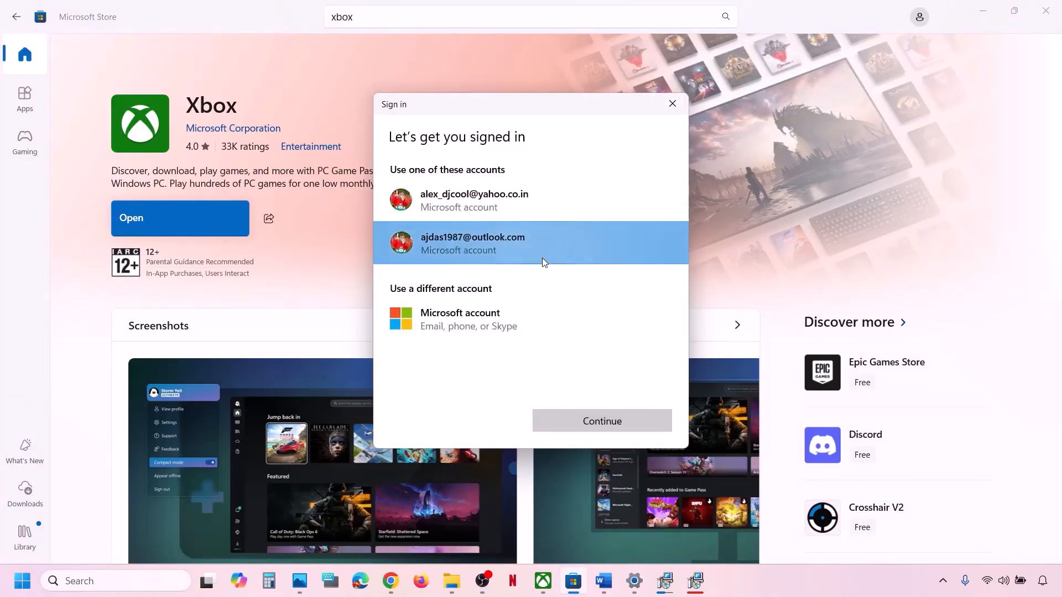
pyautogui.click(602, 421)
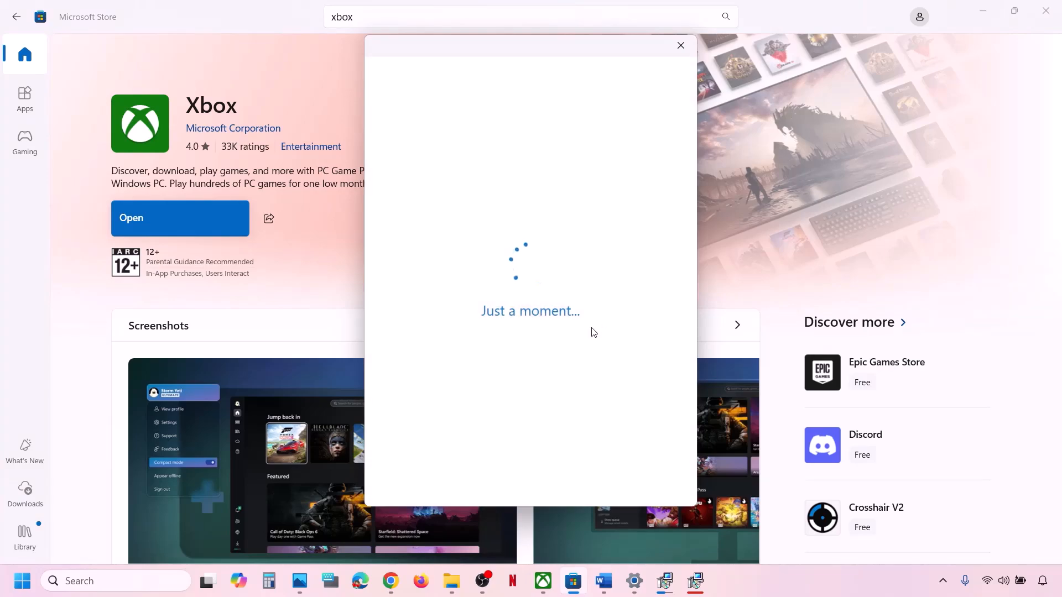
pyautogui.write('••••')
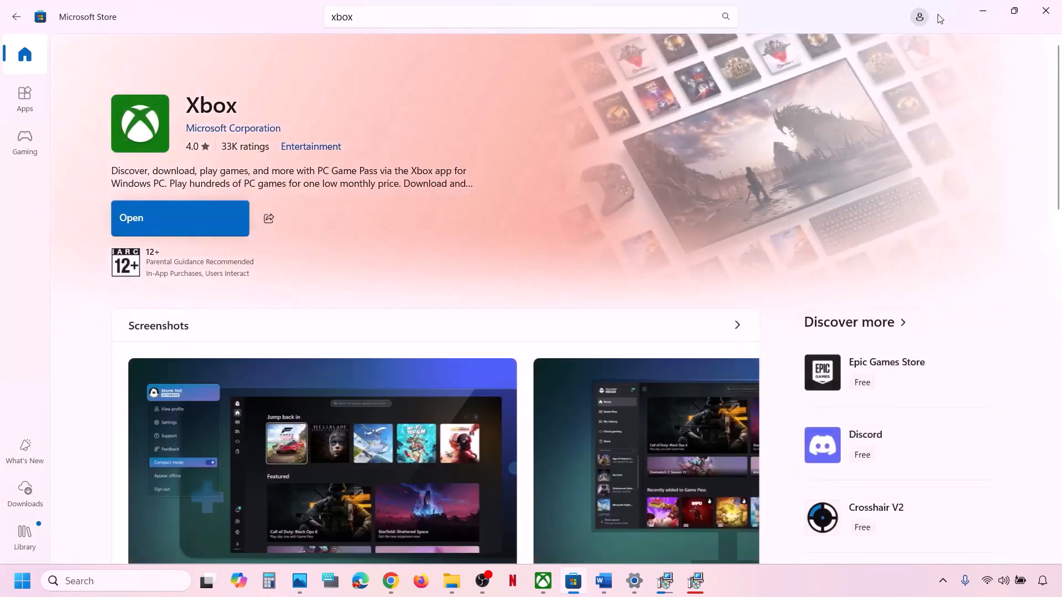
pyautogui.click(19, 68)
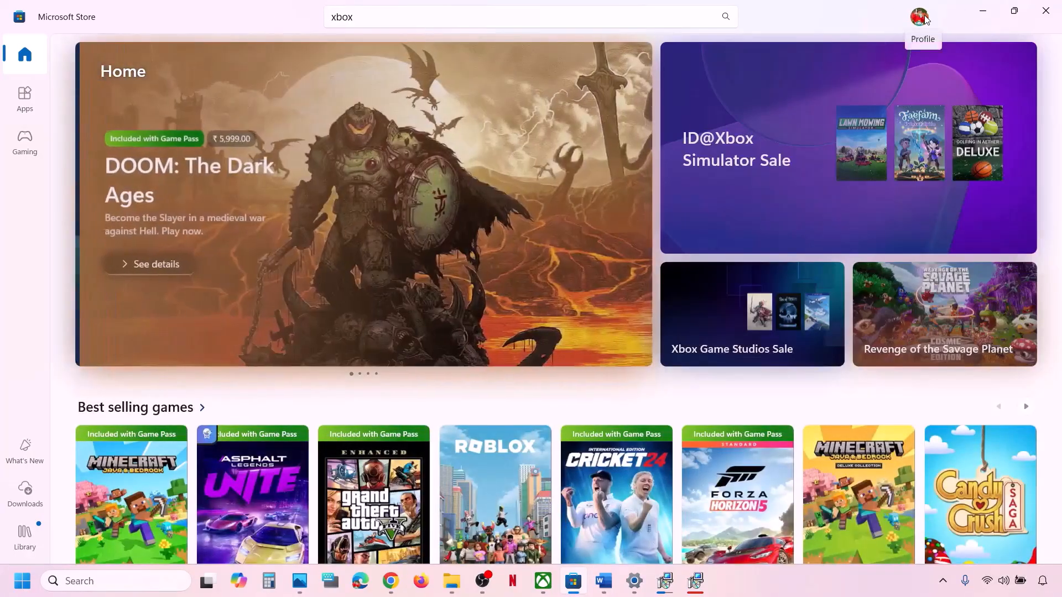
# Sign out of Microsoft Store and sign back in with the same Outlook account, entering the account PIN.
pyautogui.click(920, 17)
pyautogui.click(773, 78)
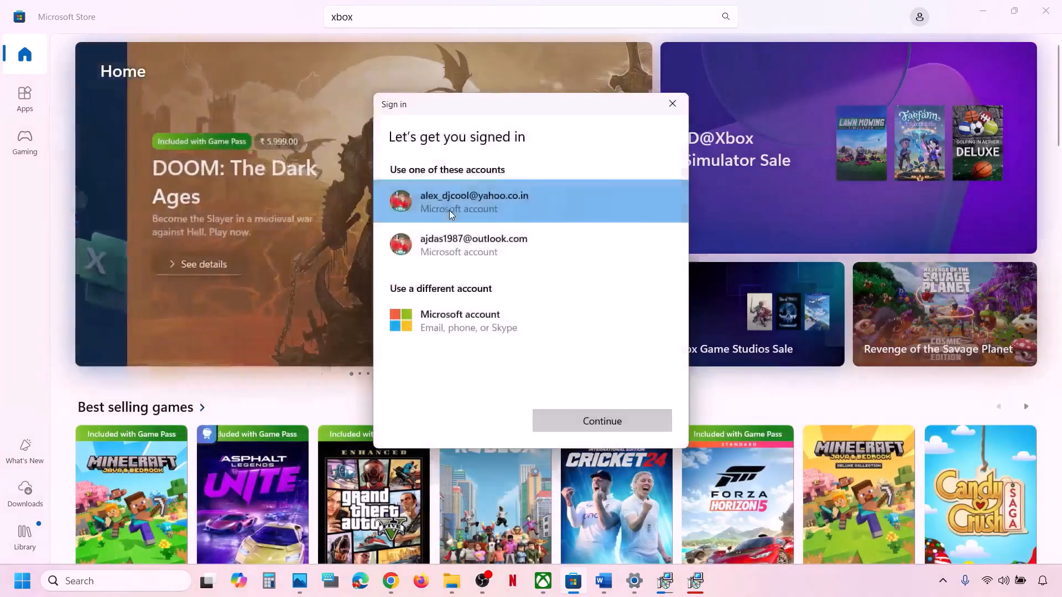
pyautogui.click(459, 234)
pyautogui.click(646, 428)
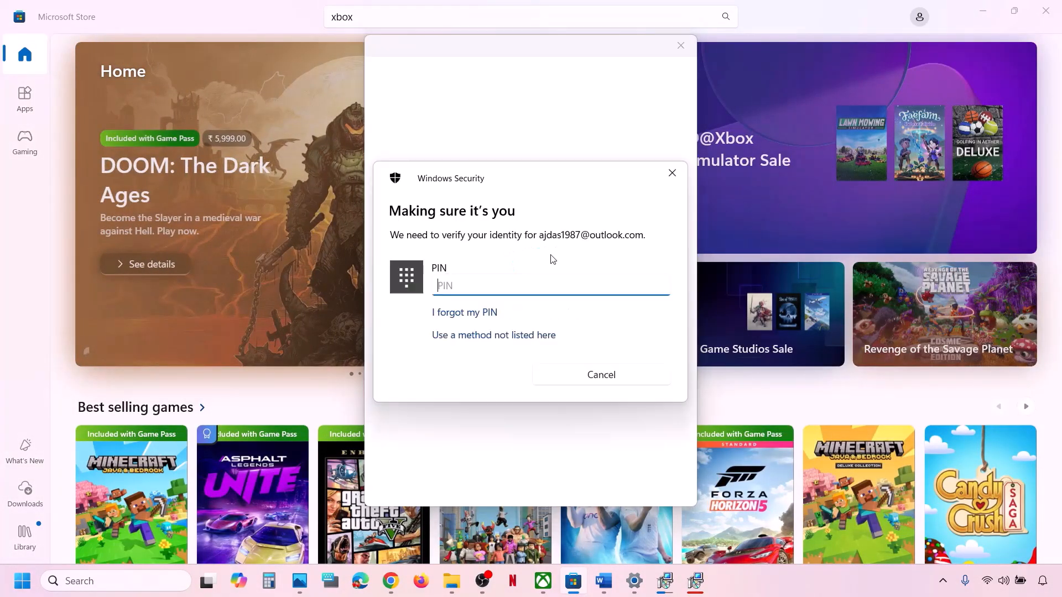
pyautogui.write('••••')
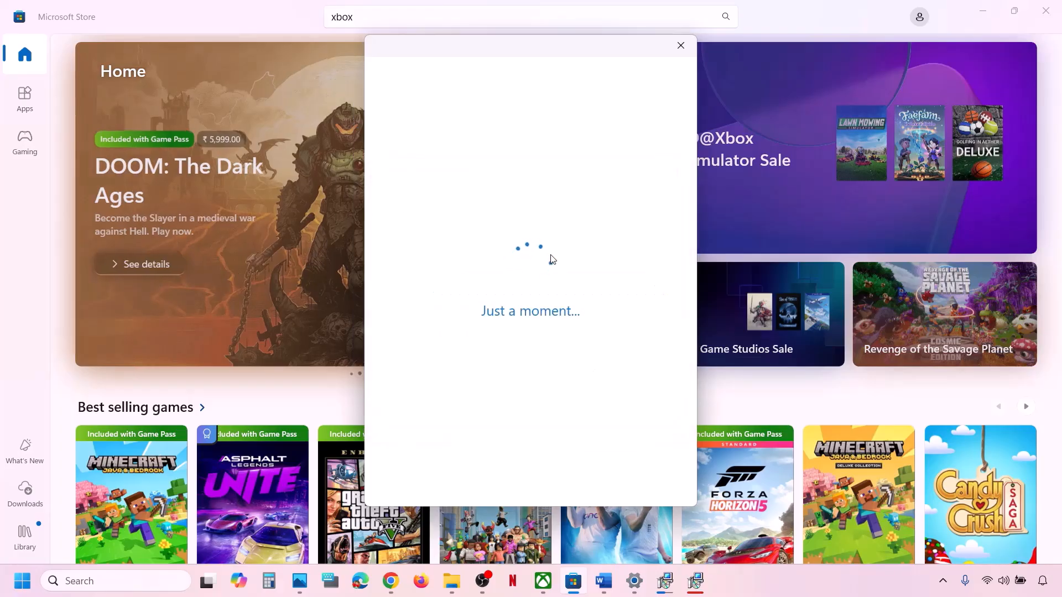
# Switch to the Xbox app and sign out of the current account.
pyautogui.click(545, 581)
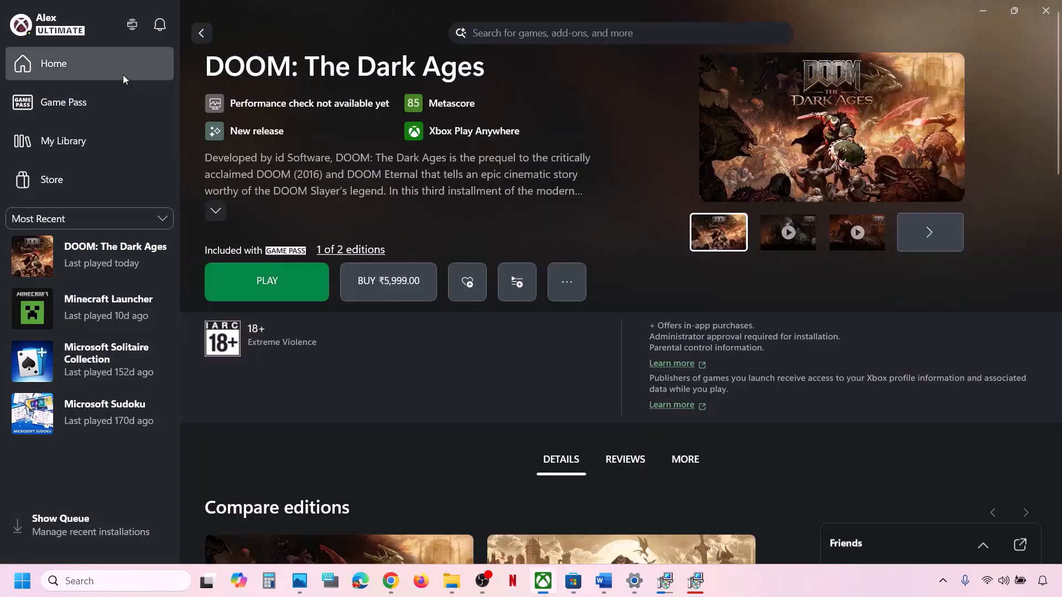
pyautogui.click(71, 37)
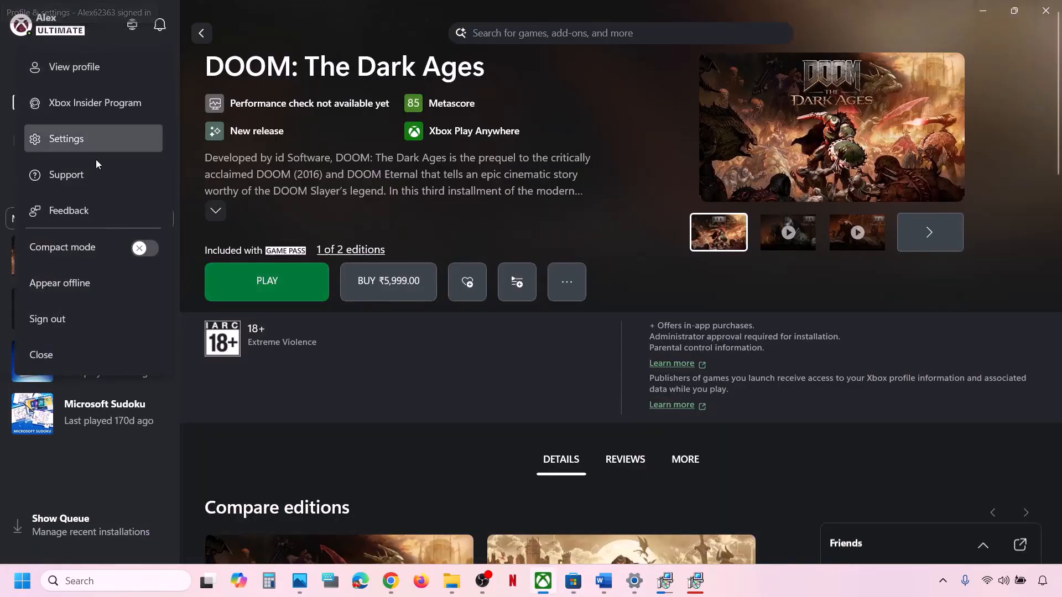
pyautogui.click(71, 314)
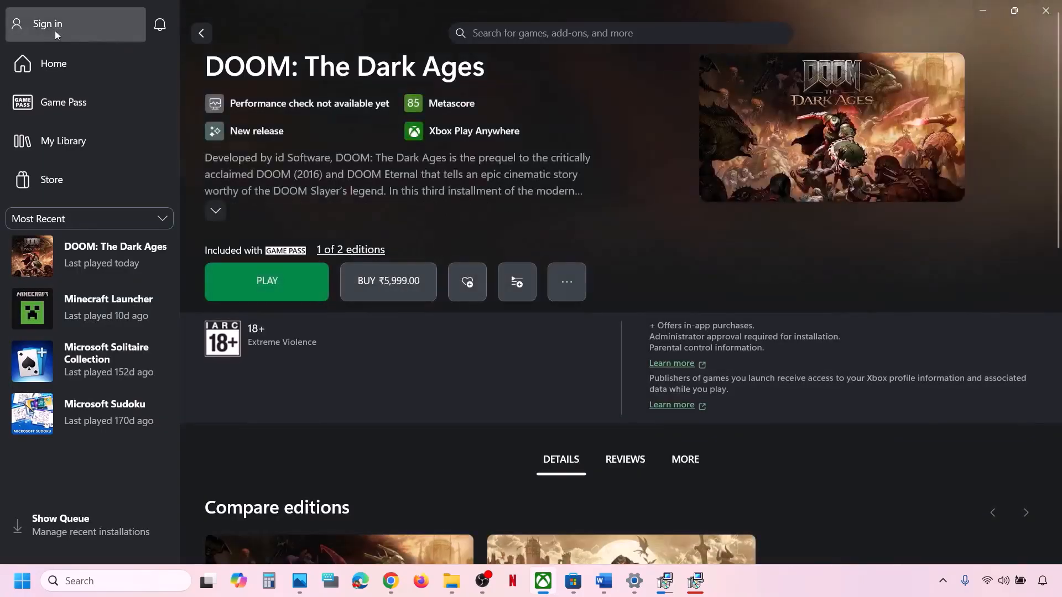
# Sign in to the Xbox app with the saved Outlook account used in Microsoft Store and continue past the welcome screen.
pyautogui.click(52, 25)
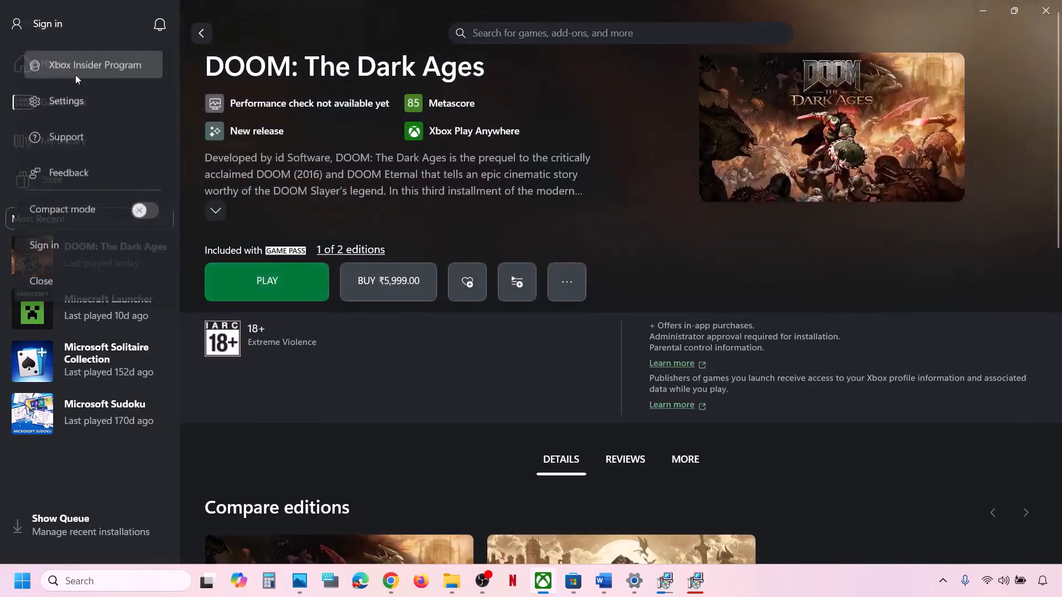
pyautogui.click(58, 248)
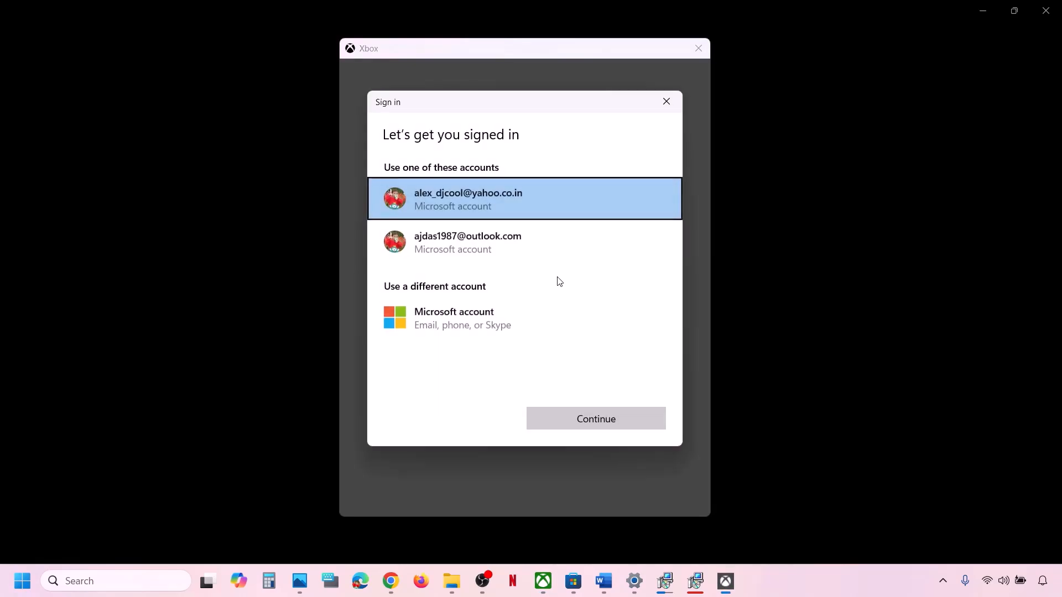
pyautogui.click(457, 248)
pyautogui.click(640, 430)
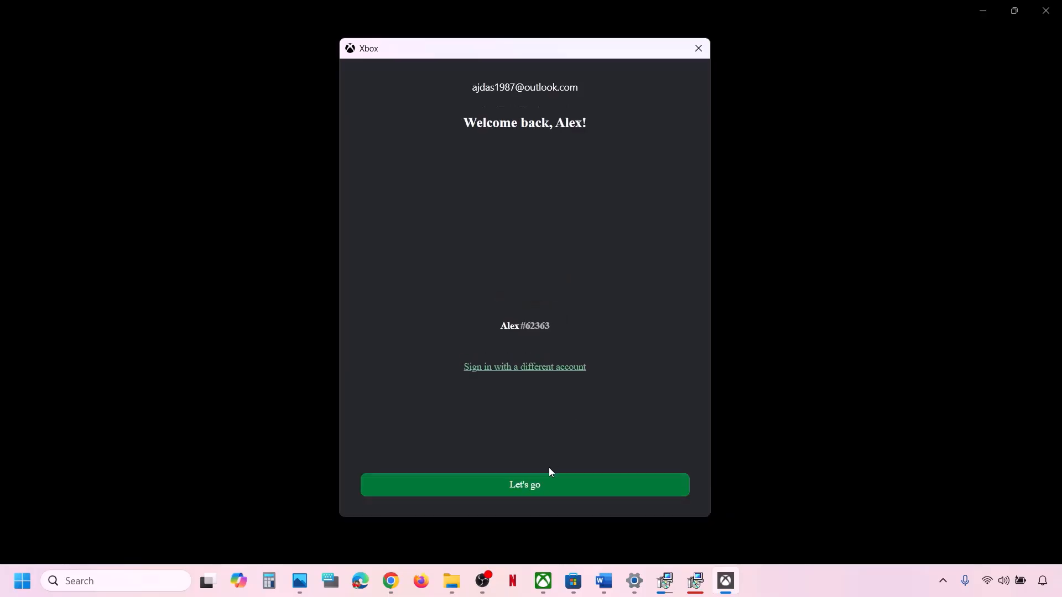
pyautogui.click(526, 490)
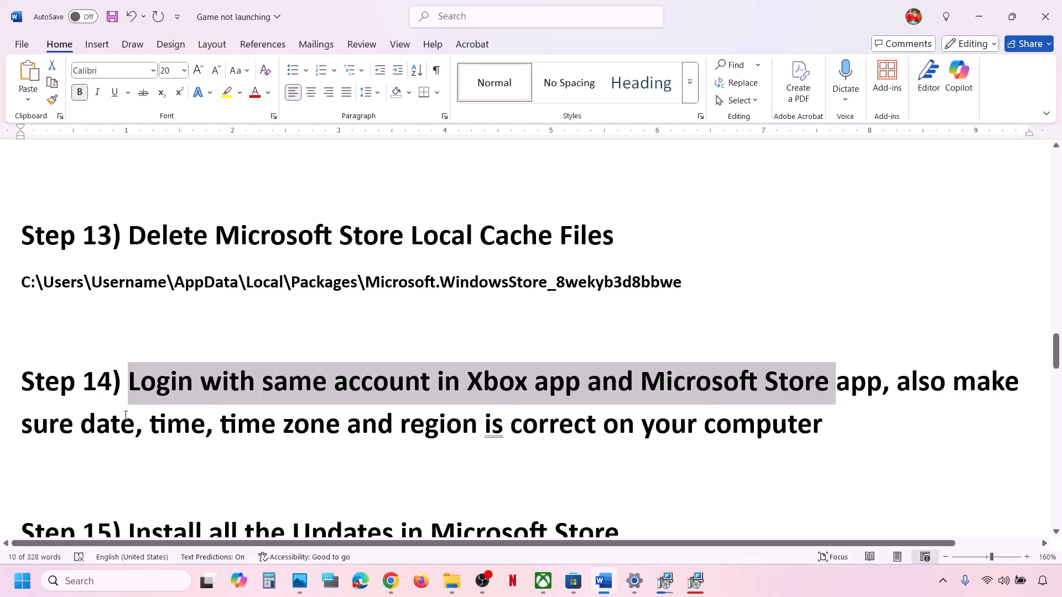
# Highlight the Step 14 date and region note, turn on automatic time zone and automatic time in Windows Settings, and sync the clock.
pyautogui.moveTo(22, 425); pyautogui.dragTo(817, 441)
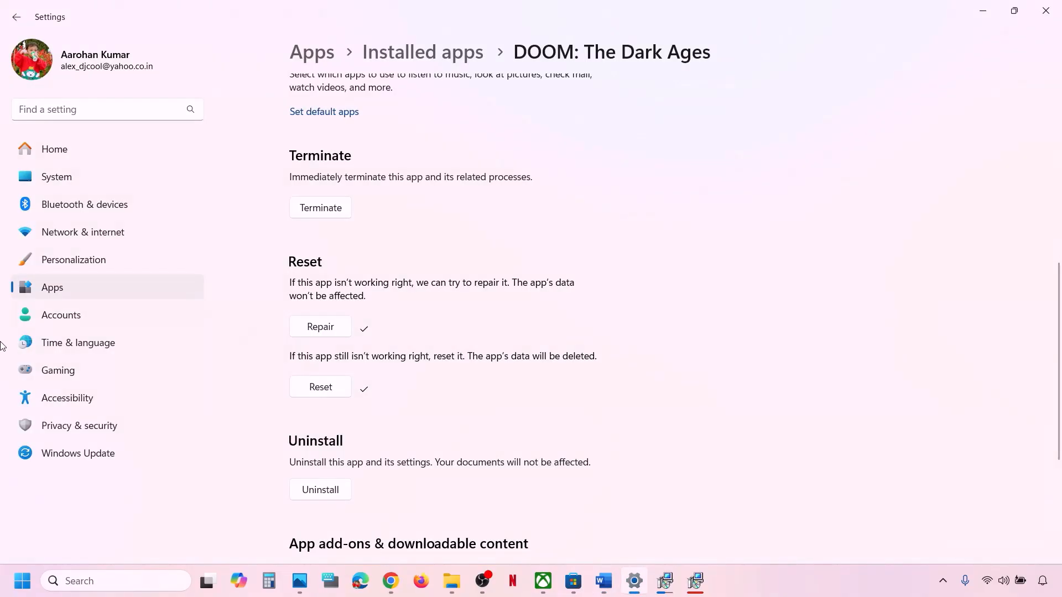
pyautogui.click(90, 338)
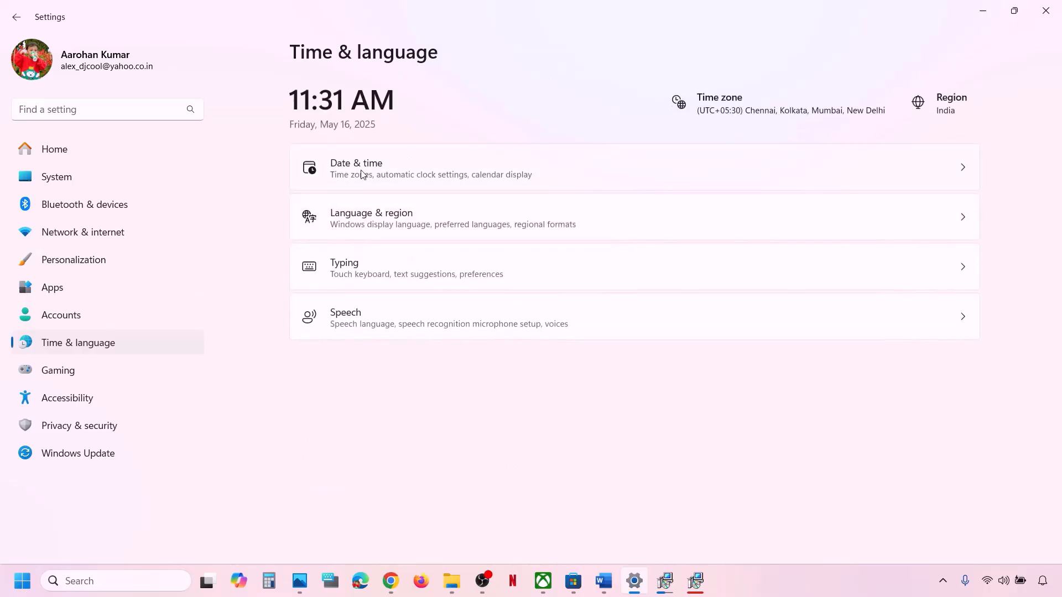
pyautogui.click(403, 175)
pyautogui.scroll(-1, 775, 272)
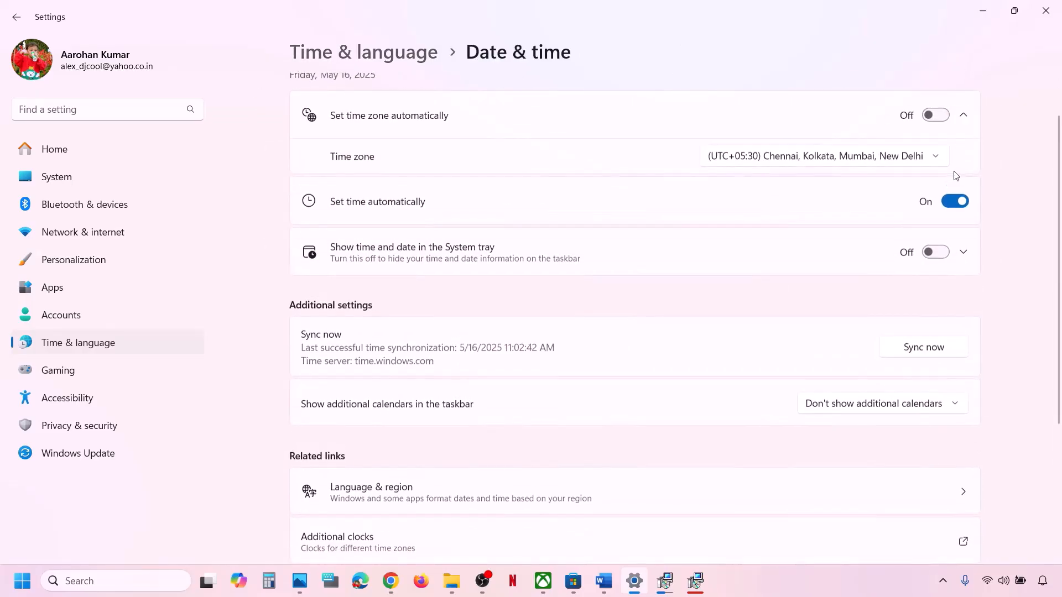
pyautogui.click(955, 200)
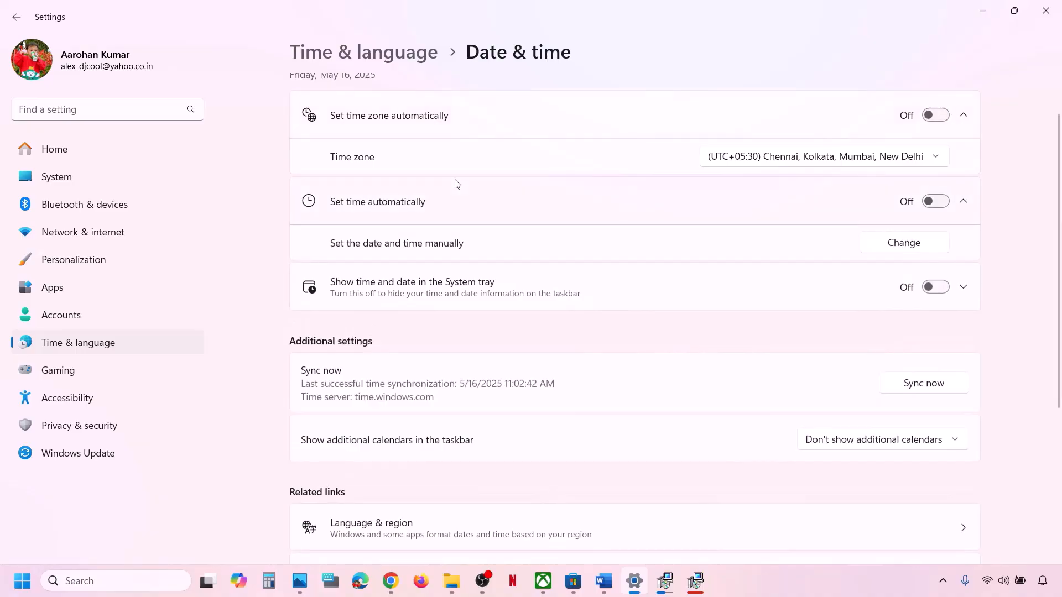
pyautogui.click(941, 117)
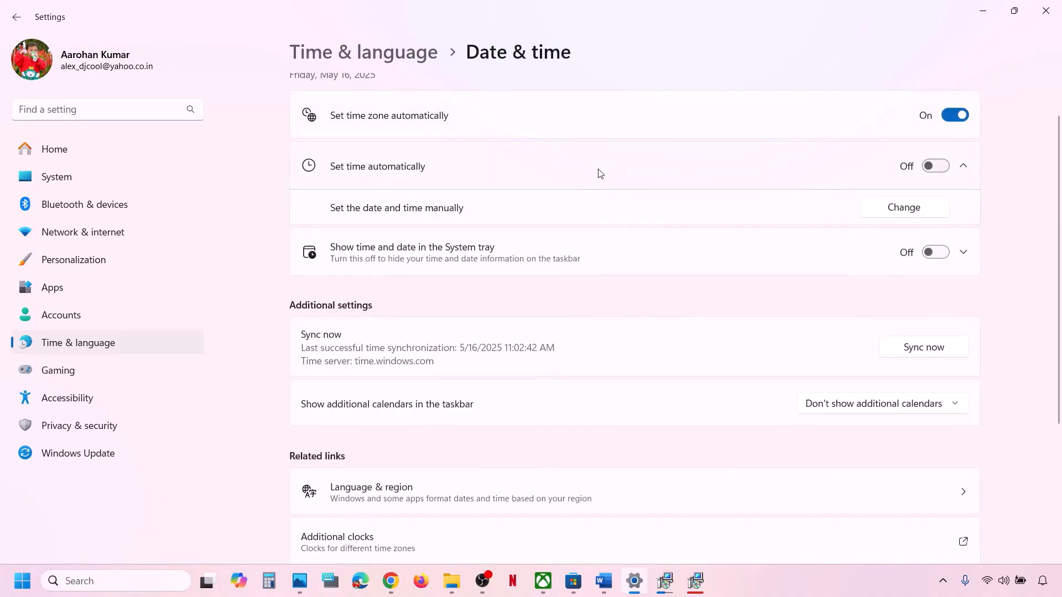
pyautogui.click(944, 166)
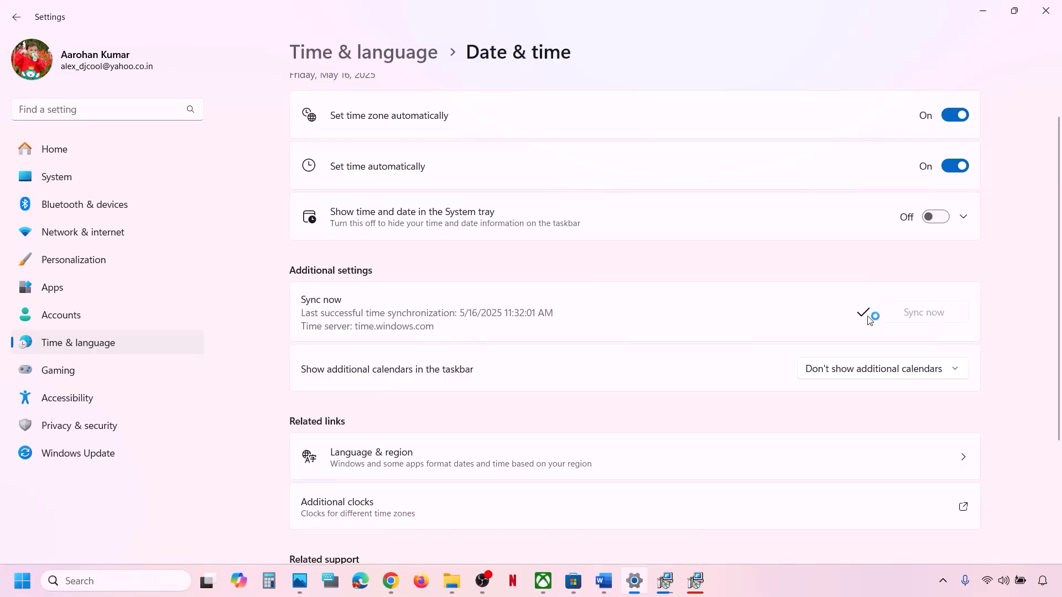
# Examine the country or region setting under Language & region and close Settings.
pyautogui.click(122, 340)
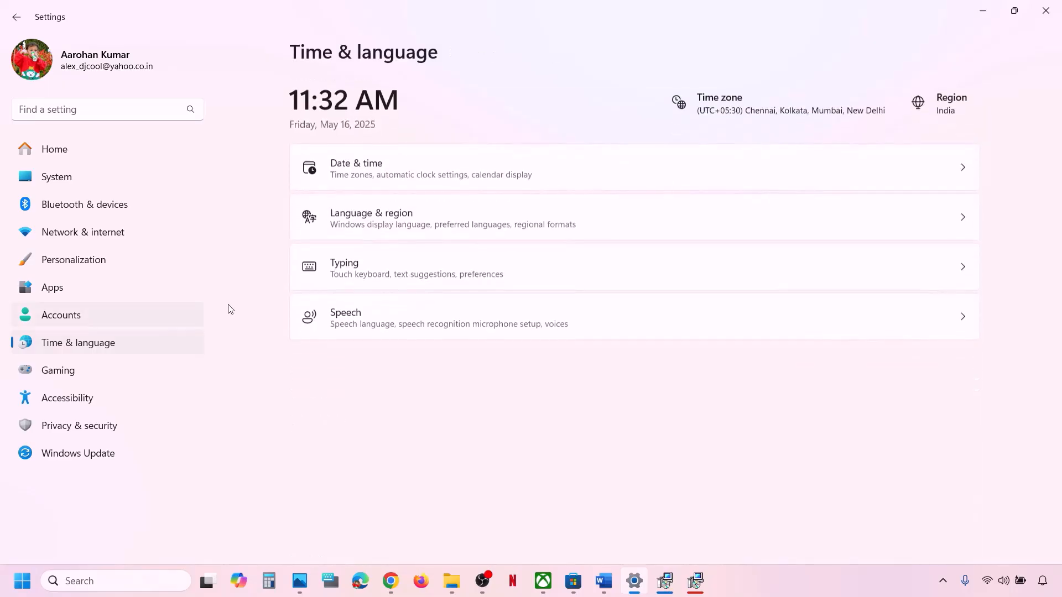
pyautogui.click(473, 216)
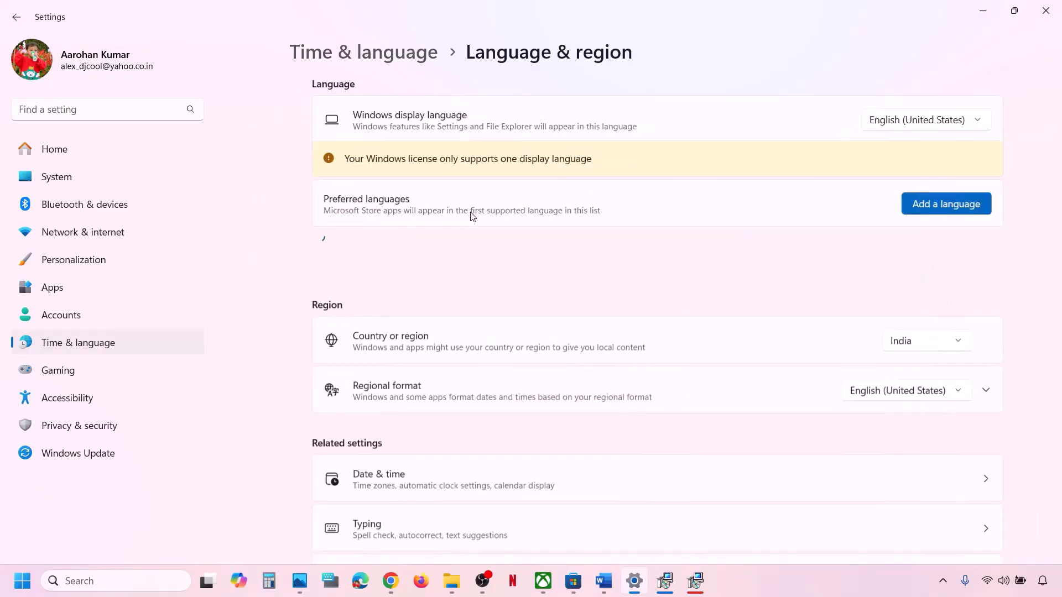
pyautogui.click(894, 347)
pyautogui.click(906, 343)
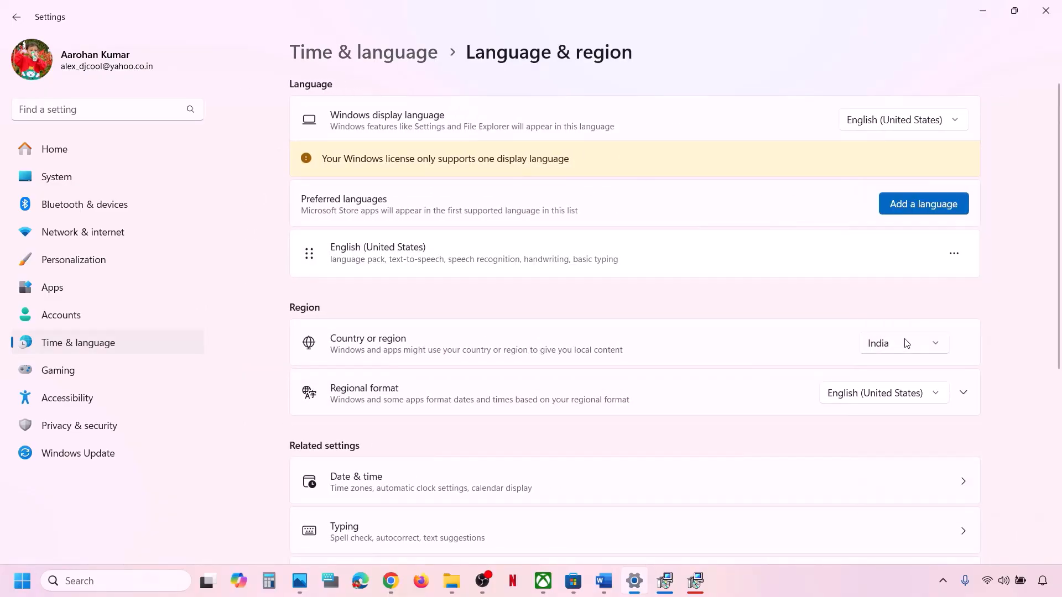
pyautogui.click(1045, 10)
# Highlight the Step 15 instruction about installing all Microsoft Store updates in the Word document.
pyautogui.moveTo(22, 425); pyautogui.dragTo(822, 424)
pyautogui.scroll(-1, 459, 347)
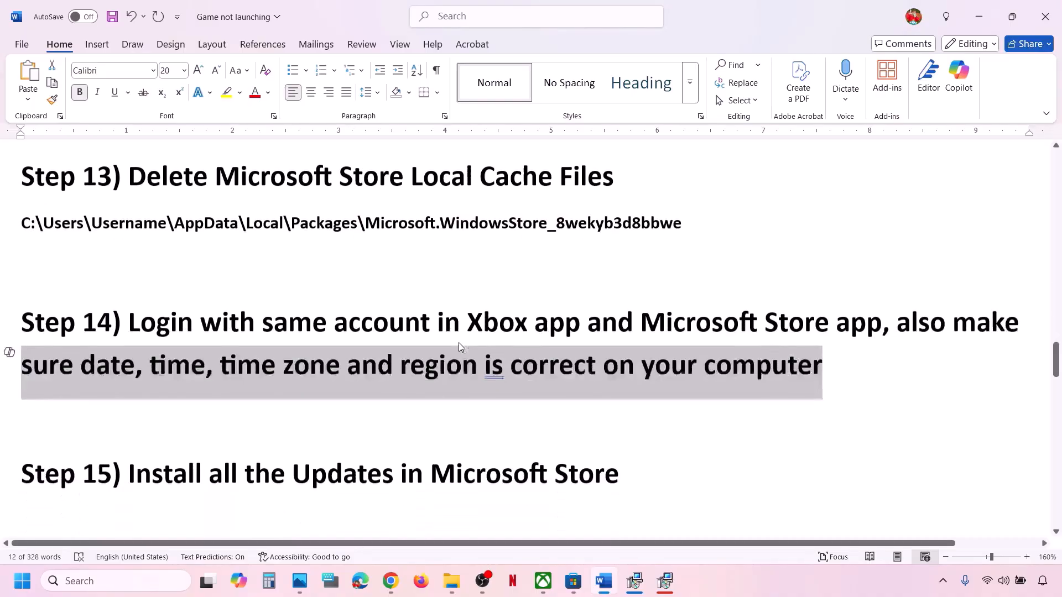
pyautogui.scroll(-1, 459, 348)
pyautogui.moveTo(129, 406); pyautogui.dragTo(664, 391)
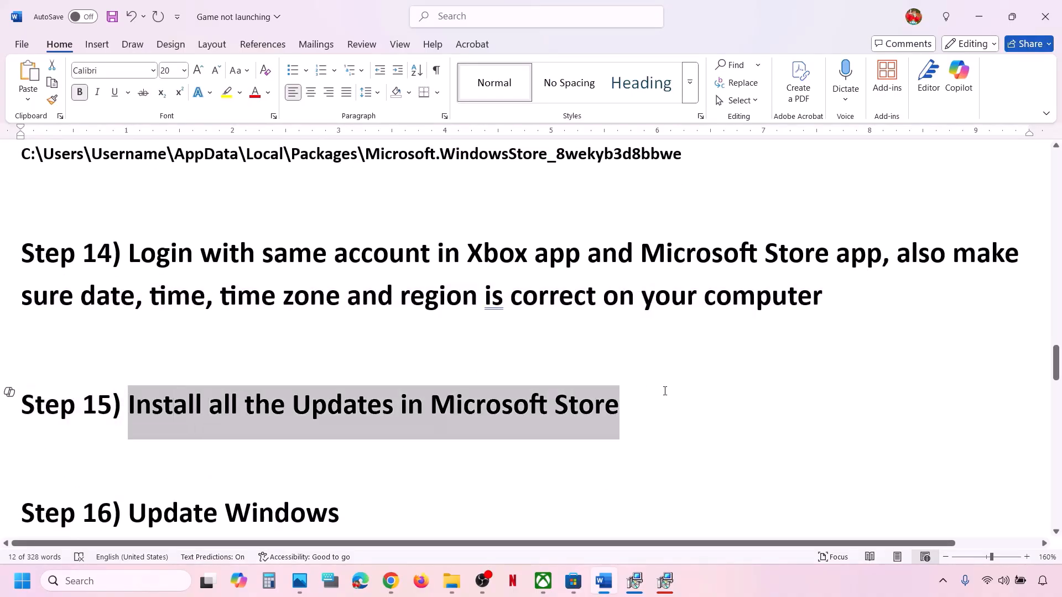
# Switch to Microsoft Store and check for updates on the Updates & downloads page.
pyautogui.click(574, 588)
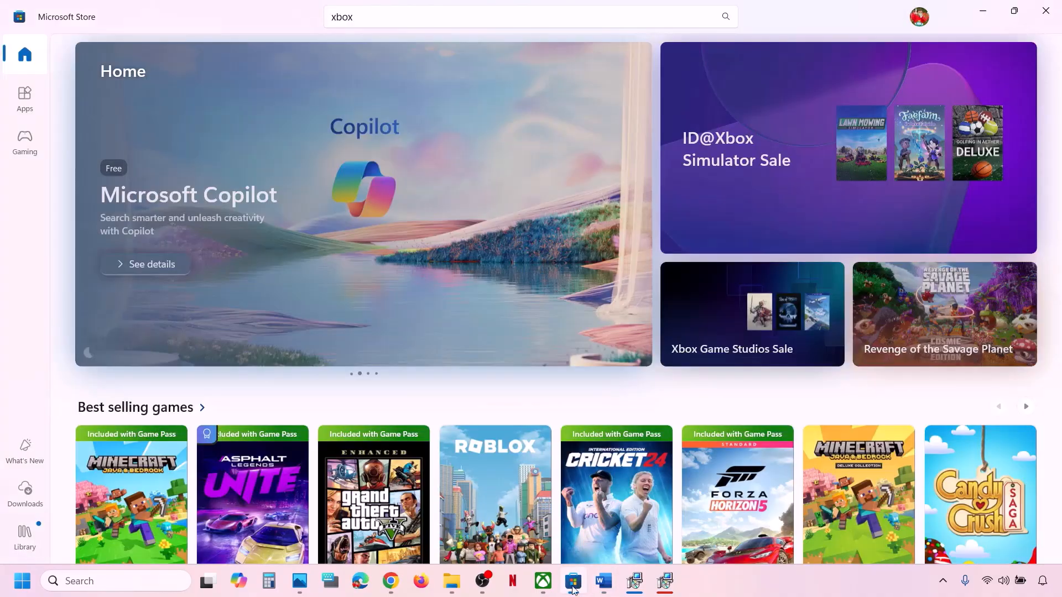
pyautogui.click(25, 501)
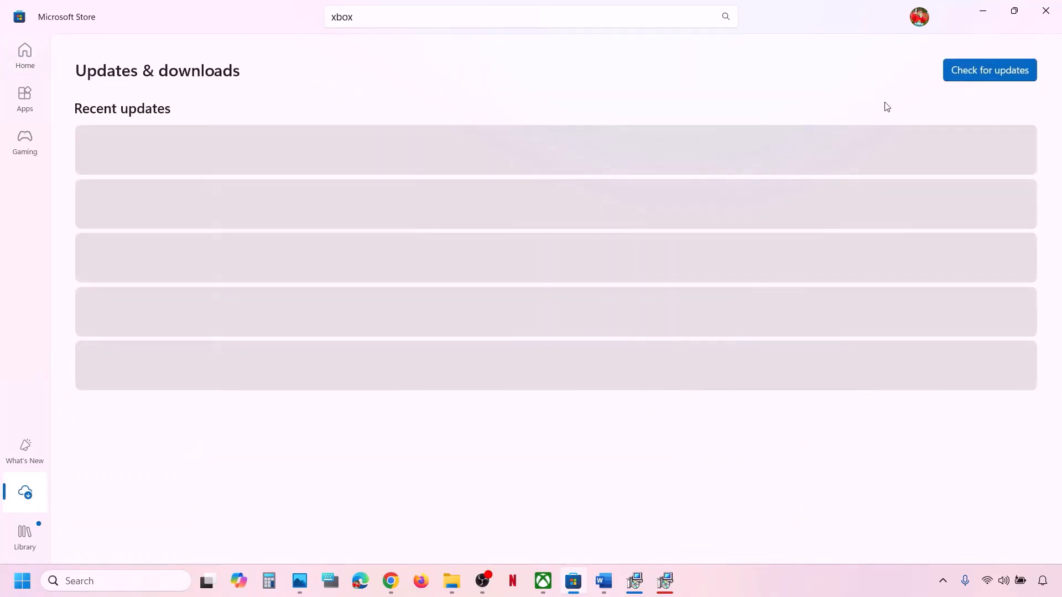
pyautogui.click(978, 71)
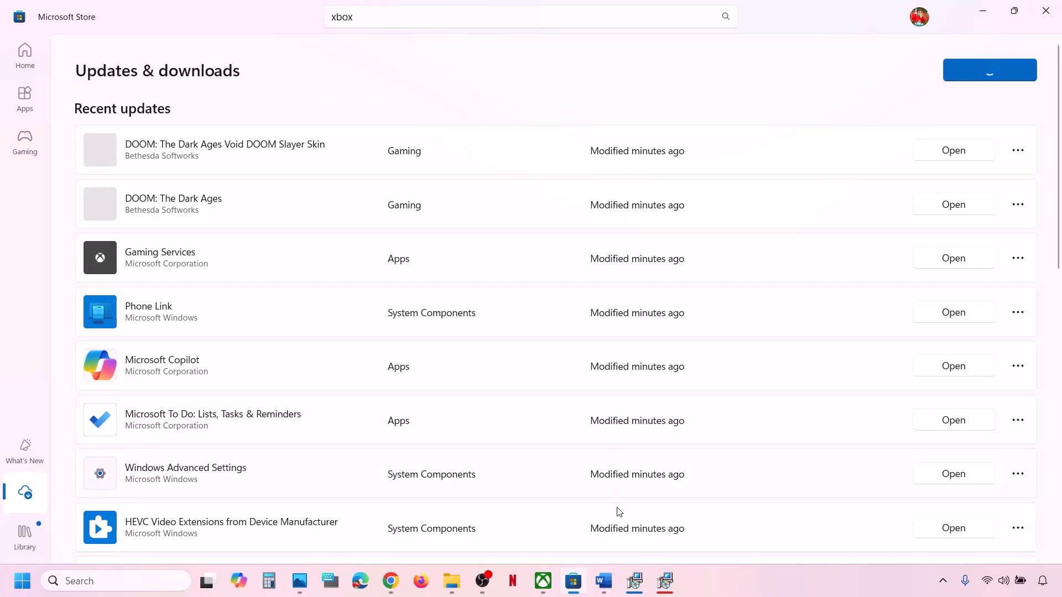
# Return to the Word document and highlight the Step 16 instruction to update Windows.
pyautogui.click(604, 582)
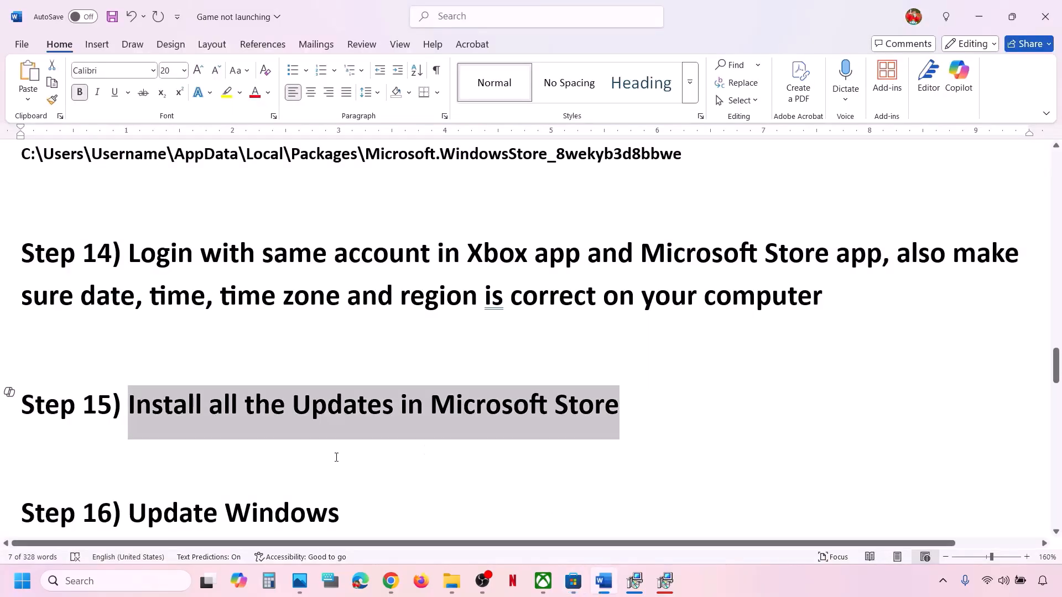
pyautogui.scroll(-2, 336, 457)
pyautogui.moveTo(129, 429); pyautogui.dragTo(359, 416)
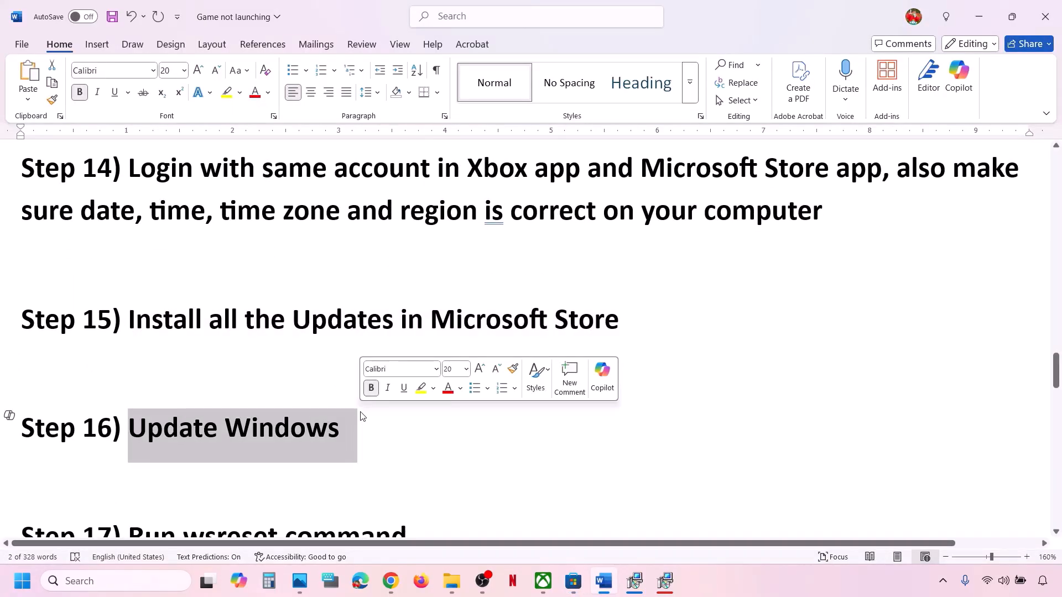
# Open Windows Update in Settings, examine the KB5058411 cumulative update, and show the computer's restart option.
pyautogui.press('super+i')
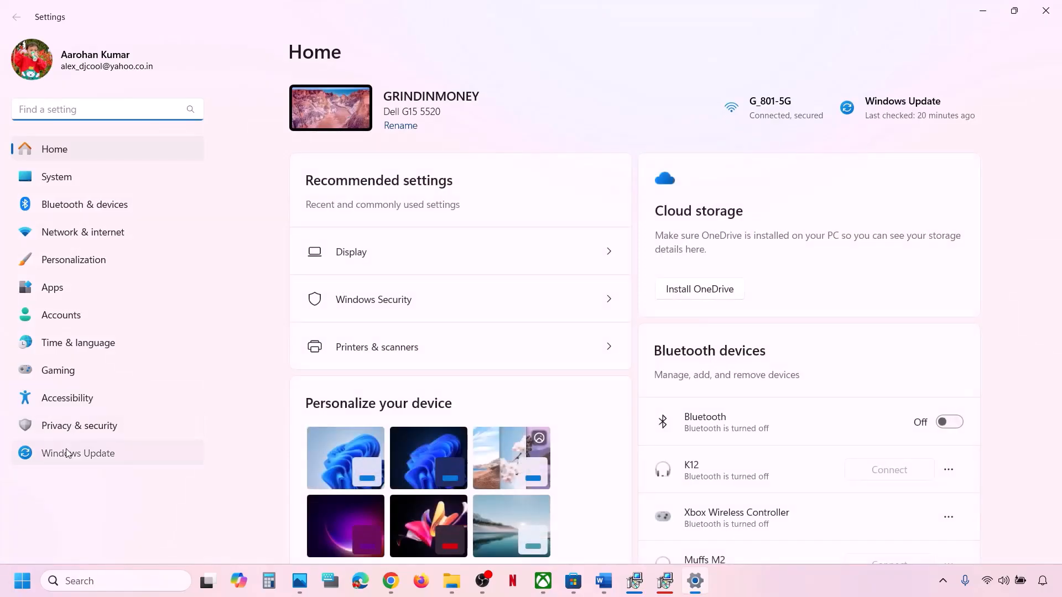
pyautogui.click(67, 453)
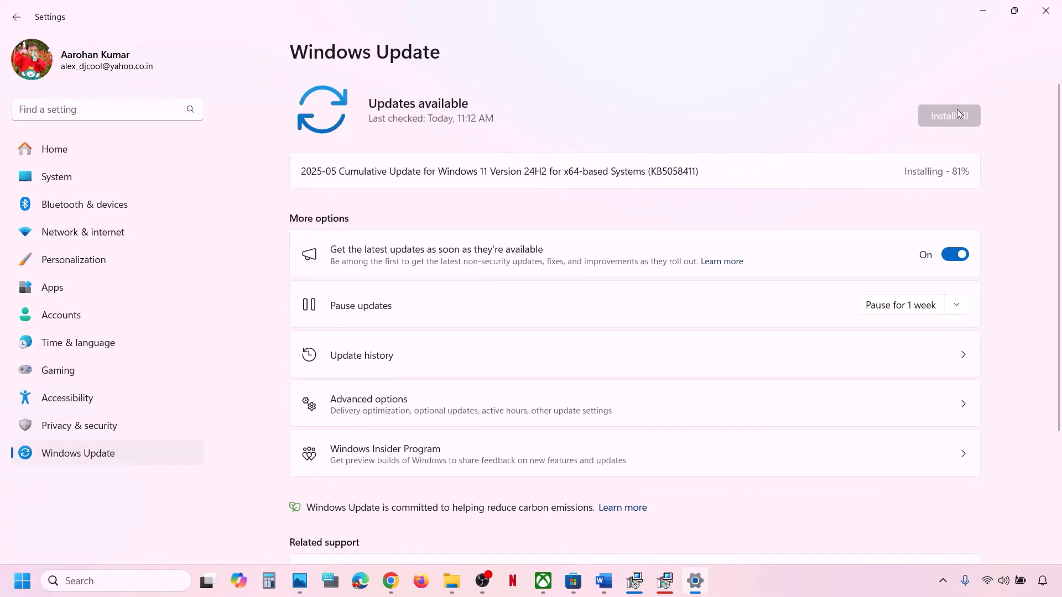
pyautogui.moveTo(618, 172); pyautogui.dragTo(729, 166)
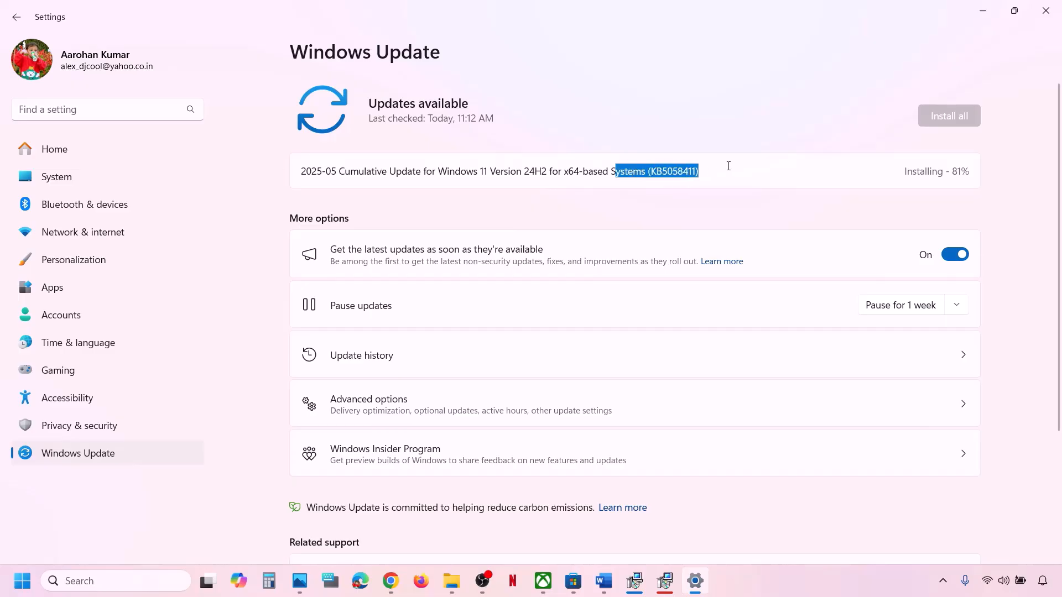
pyautogui.click(16, 585)
pyautogui.click(402, 534)
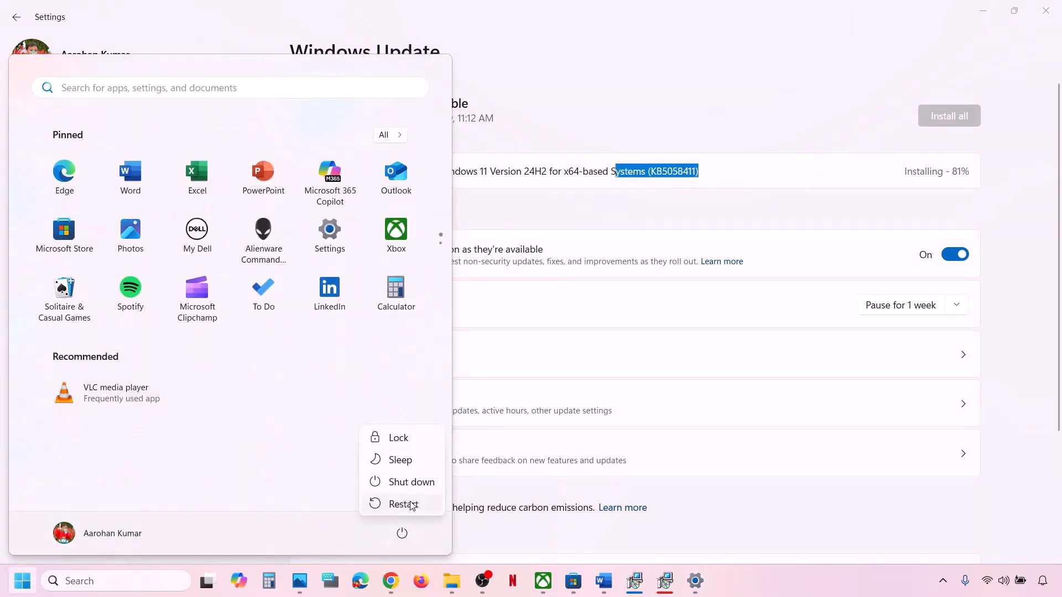
# Copy the wsreset command from Step 17 of the Word document, run it from Windows Search, and minimize Microsoft Store once it opens.
pyautogui.click(604, 581)
pyautogui.scroll(-2, 418, 395)
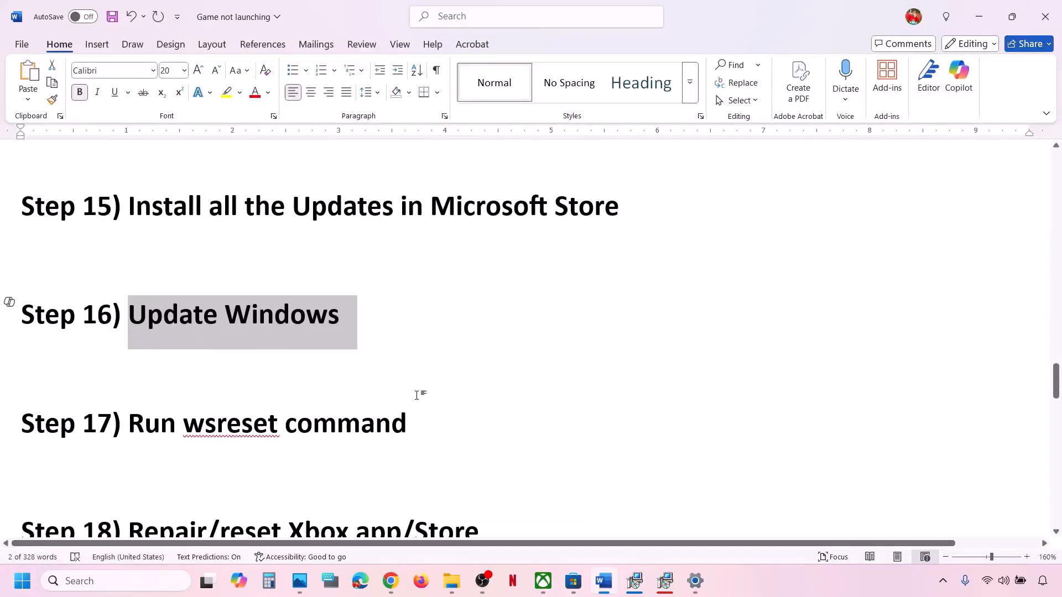
pyautogui.doubleClick(215, 430)
pyautogui.hotkey('ctrl', 'c')
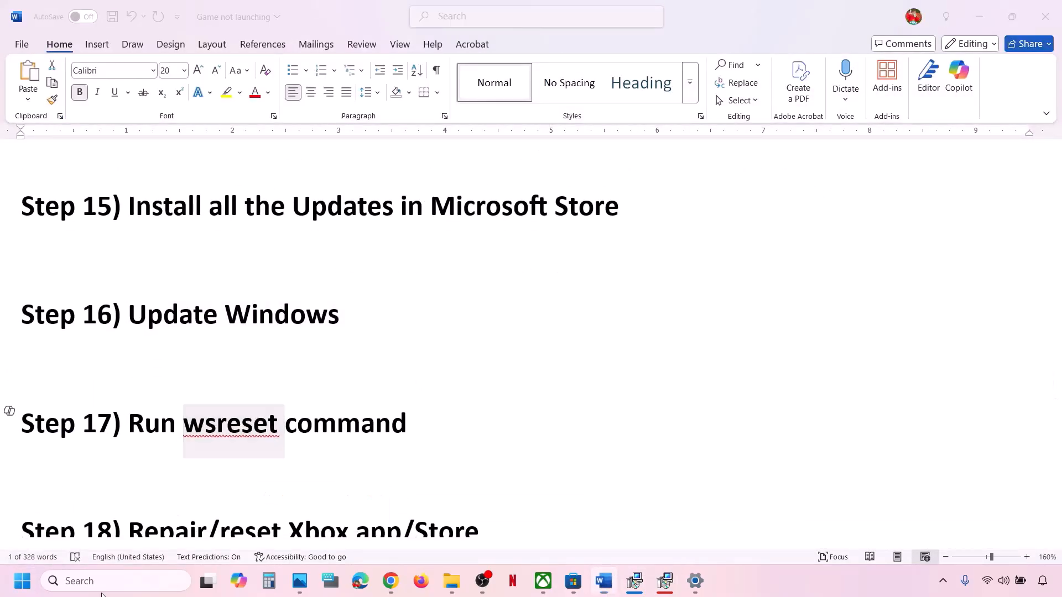
pyautogui.click(97, 581)
pyautogui.hotkey('ctrl', 'v')
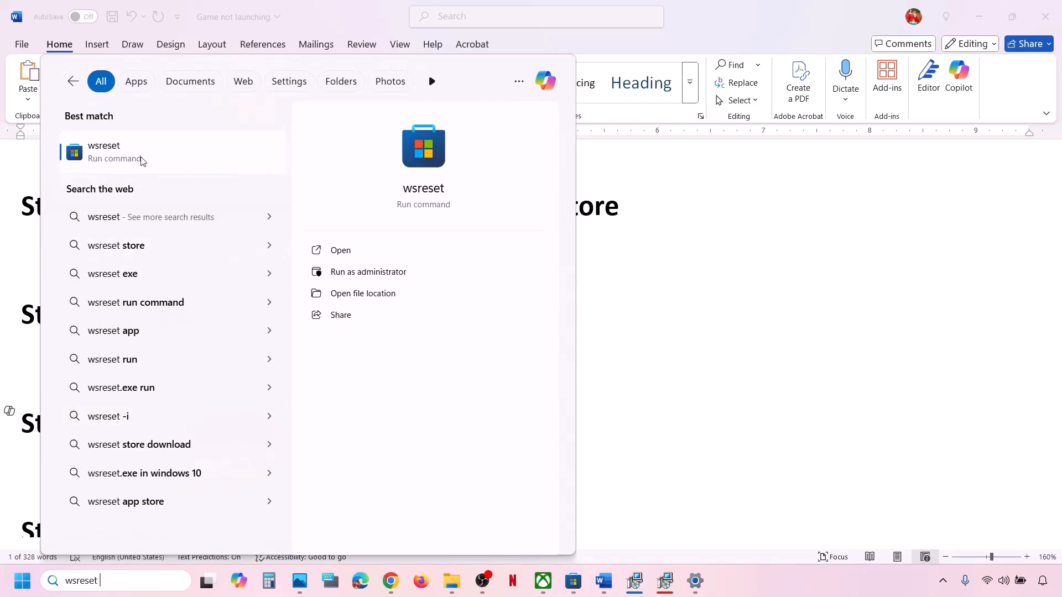
pyautogui.click(142, 161)
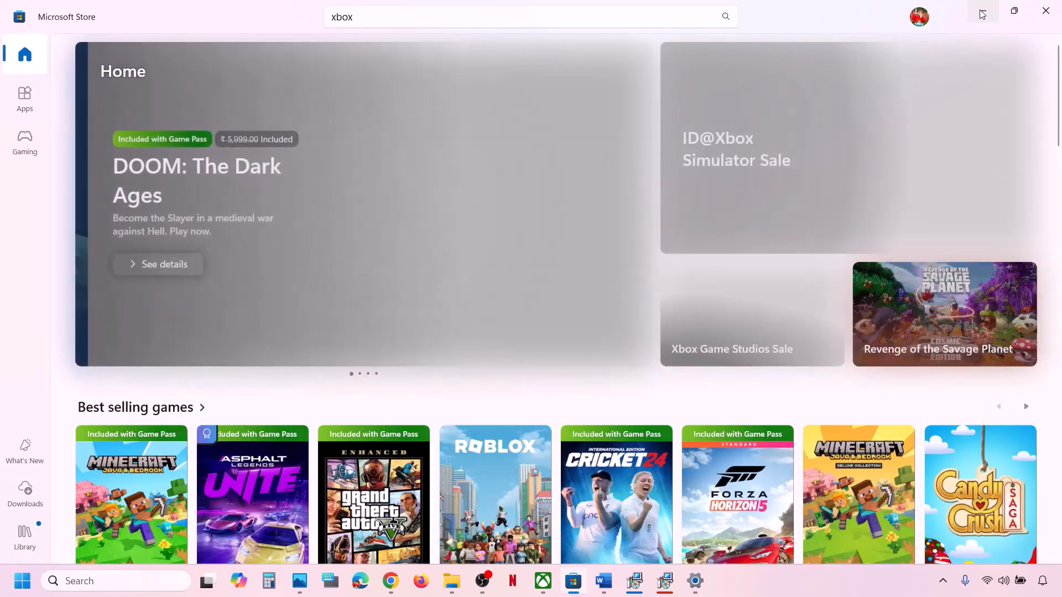
pyautogui.click(983, 11)
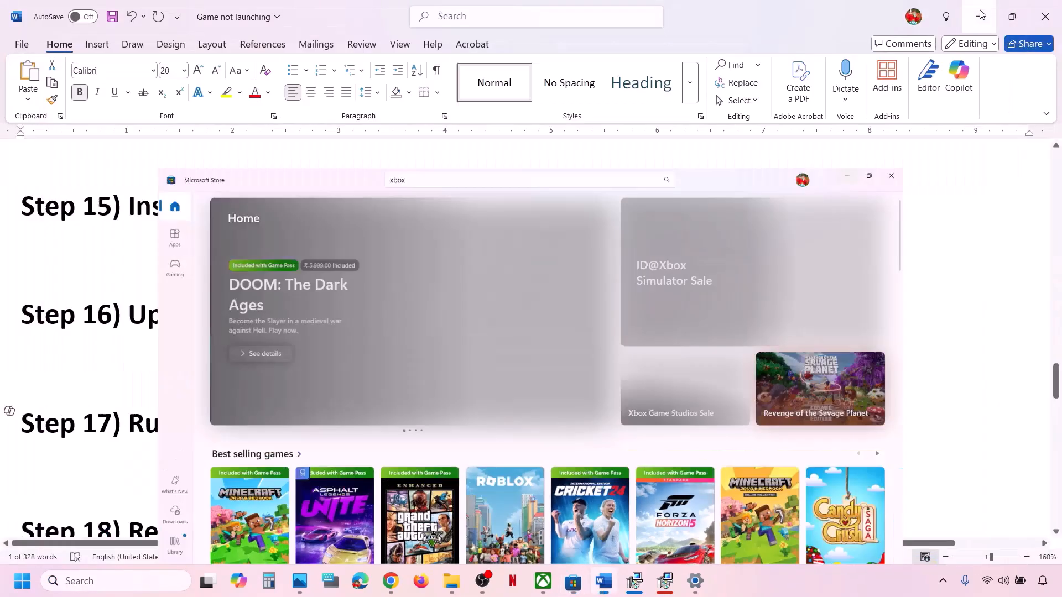
# Highlight the Step 18 instruction to repair/reset the Xbox app and Store, and open the Xbox app's settings from Windows Search.
pyautogui.scroll(-2, 339, 389)
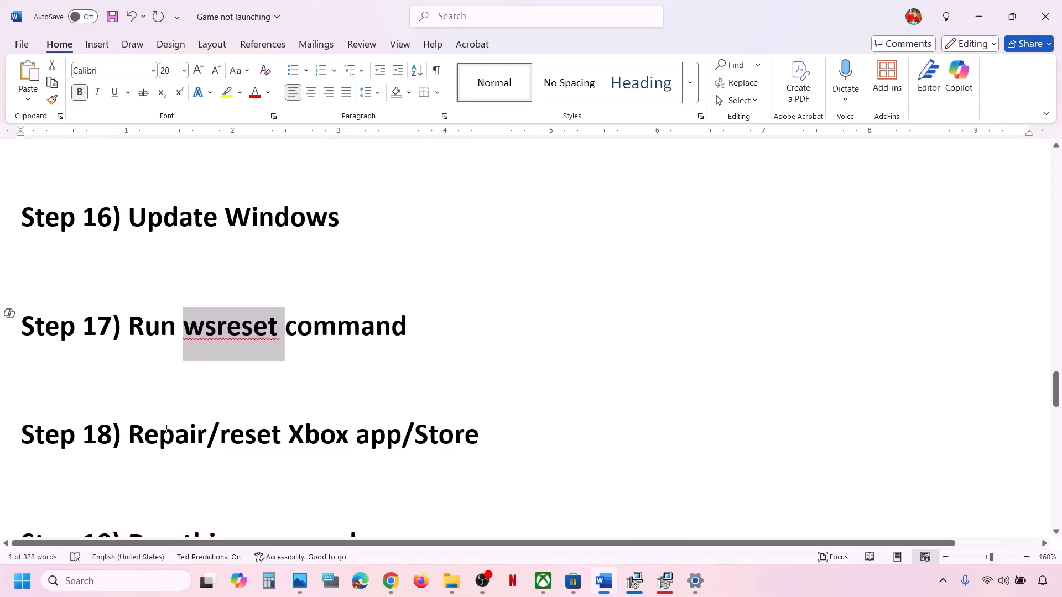
pyautogui.moveTo(166, 430); pyautogui.dragTo(526, 417)
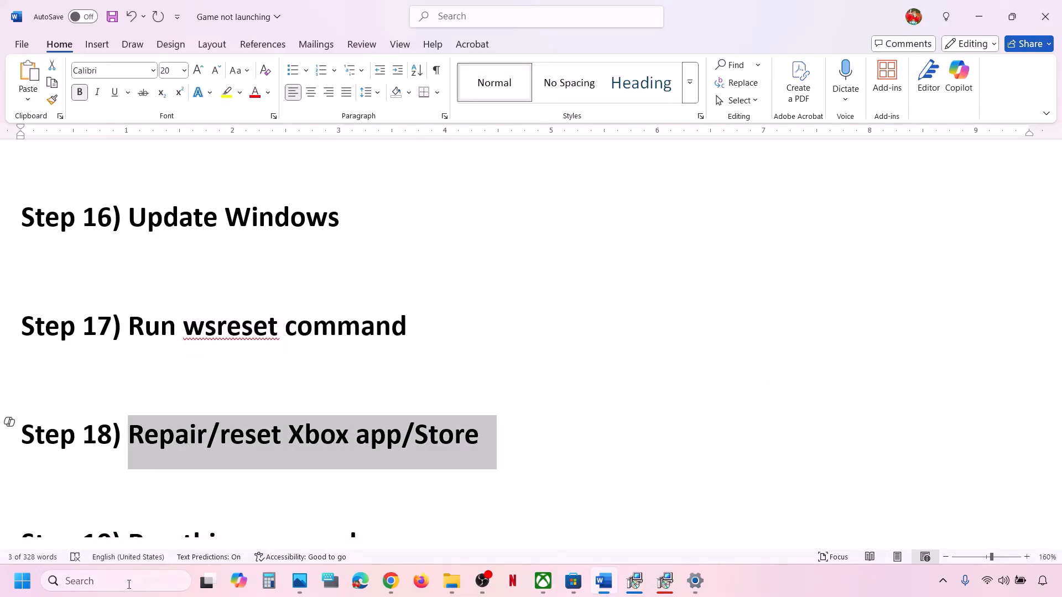
pyautogui.click(129, 582)
pyautogui.write('xbox')
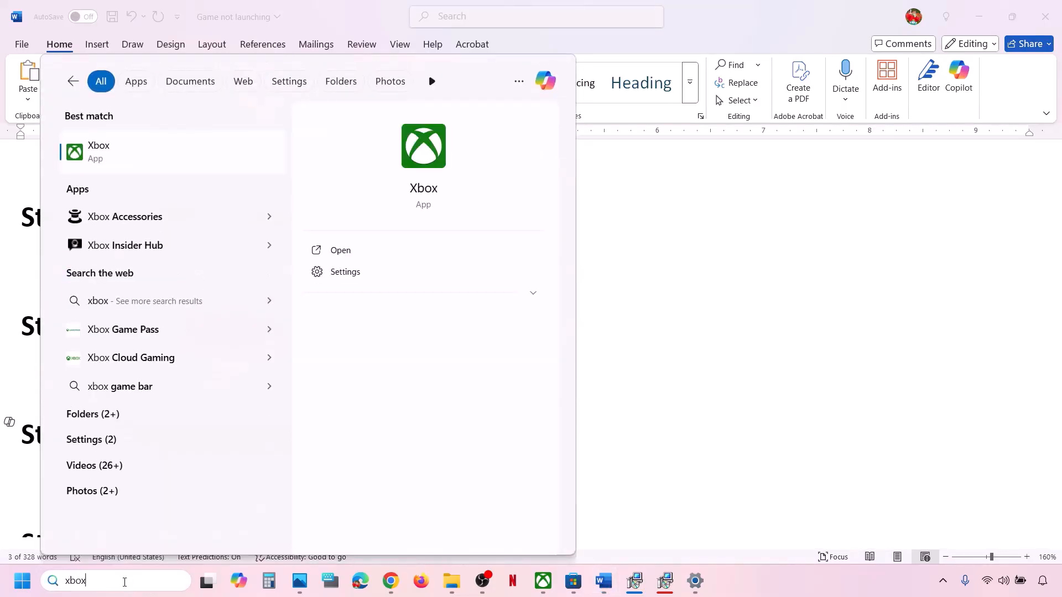
pyautogui.rightClick(130, 155)
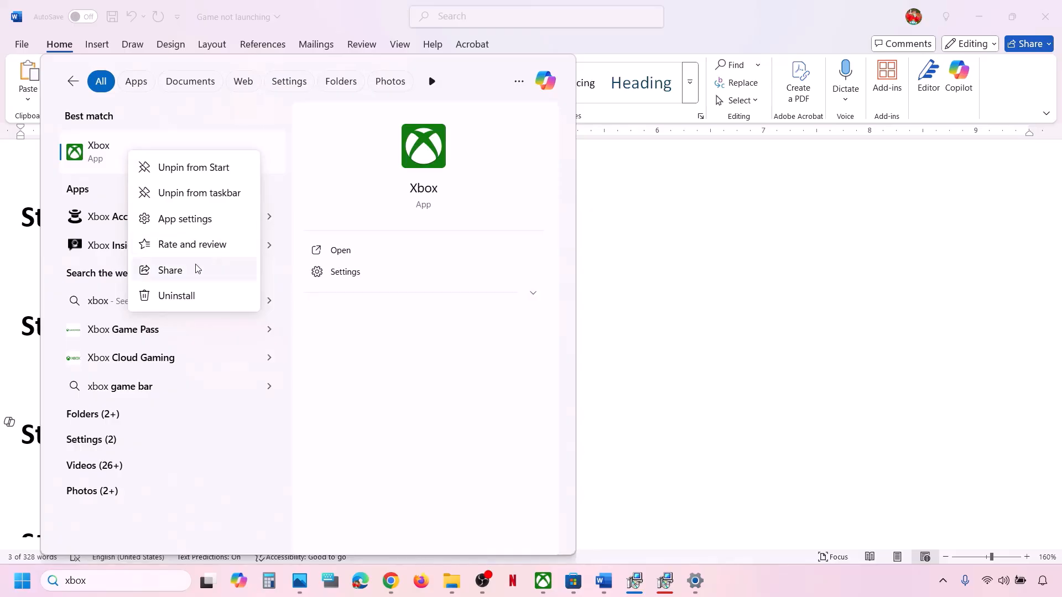
pyautogui.click(178, 224)
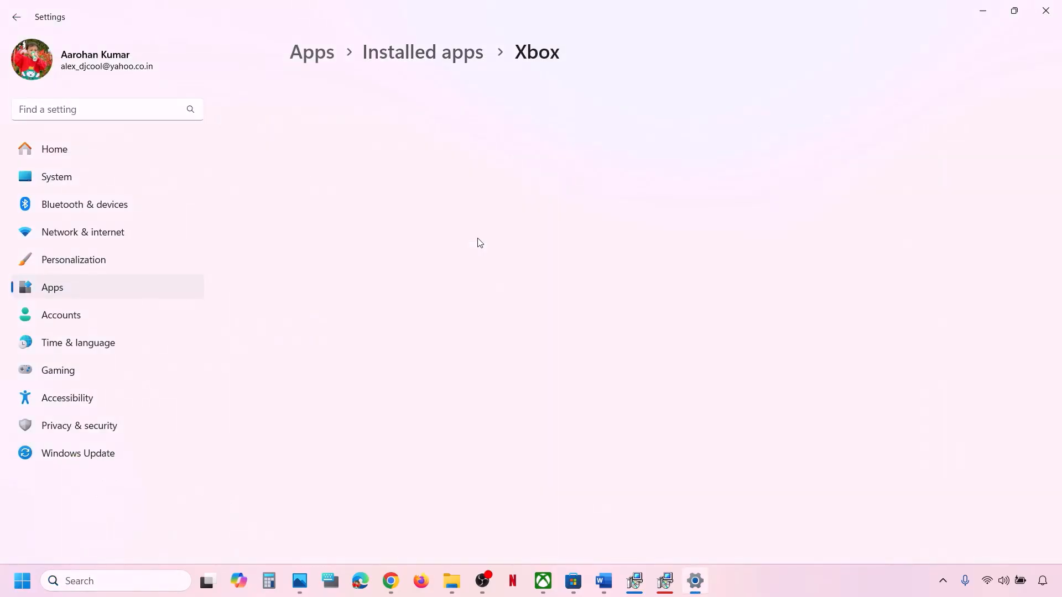
# Repair the Xbox app, wait for that to finish, and reset it, confirming the deletion of its data.
pyautogui.scroll(-10, 480, 243)
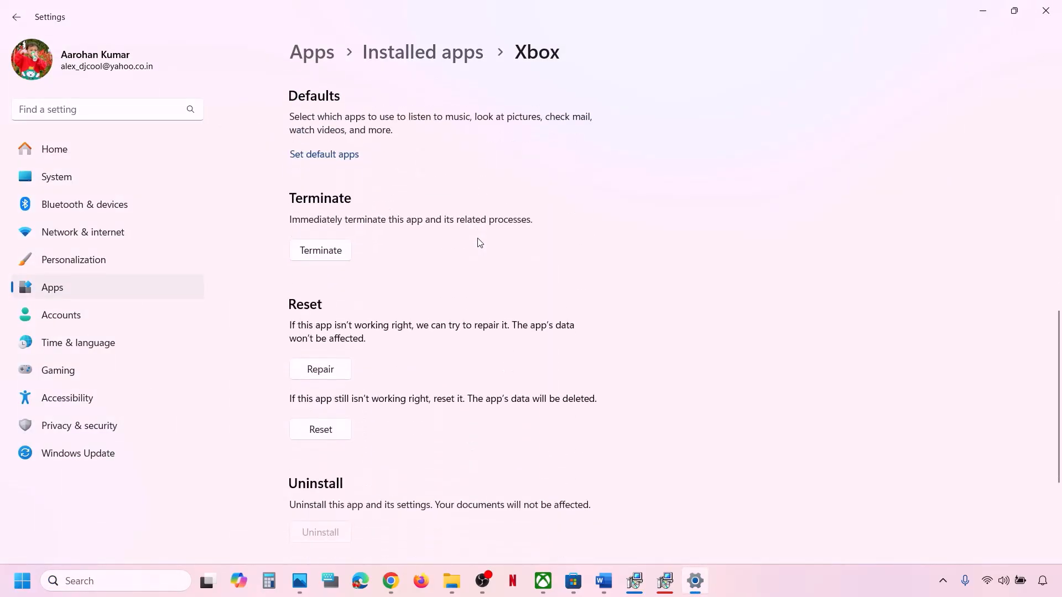
pyautogui.click(312, 367)
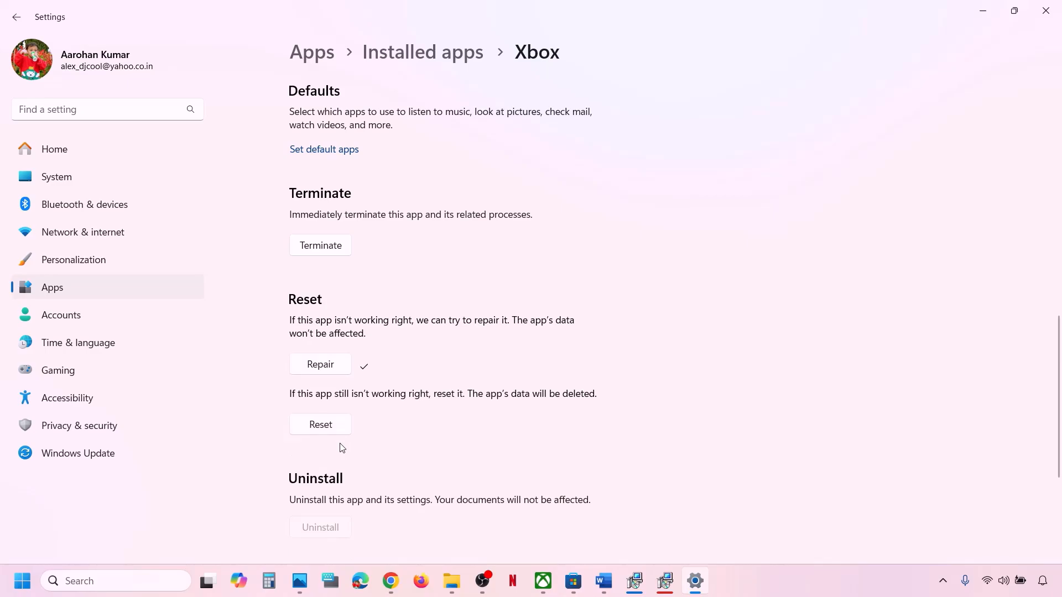
pyautogui.click(335, 427)
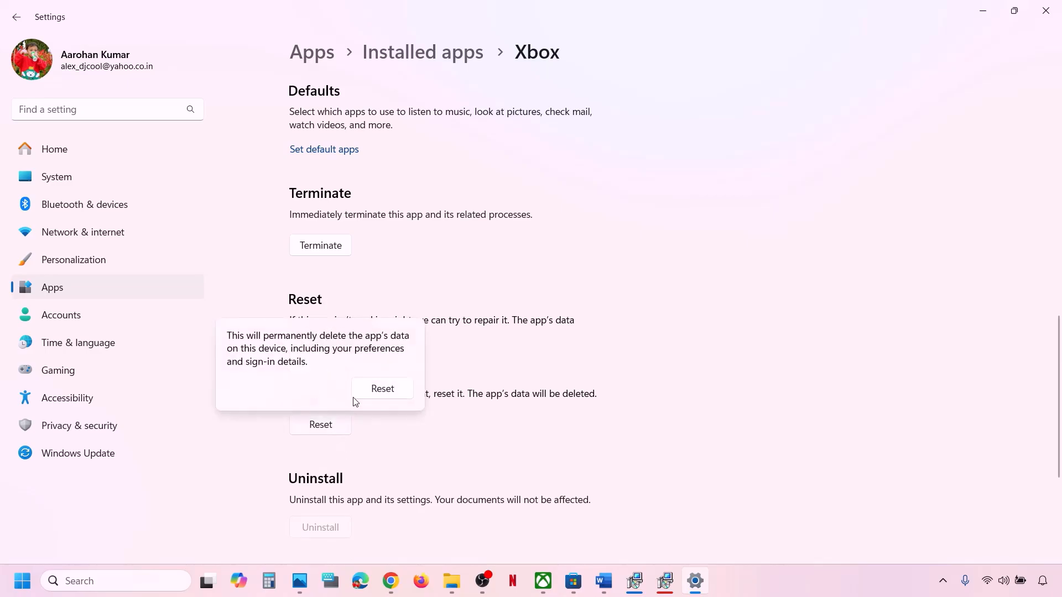
pyautogui.click(390, 388)
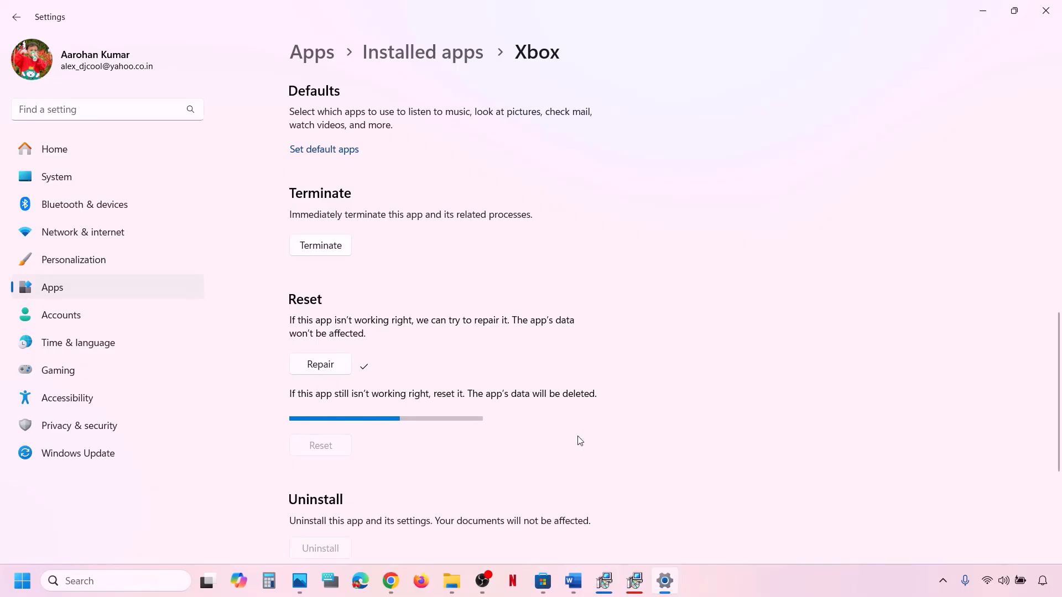
# Relaunch the Xbox app from Windows Search and return to its page in Settings while it loads.
pyautogui.click(139, 580)
pyautogui.write('xbox')
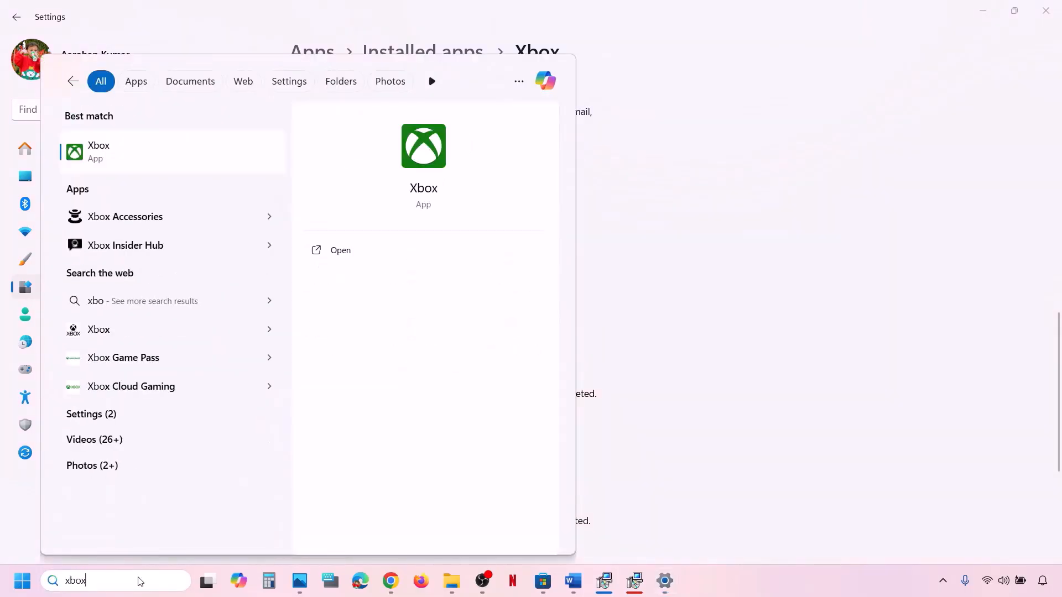
pyautogui.press('Return')
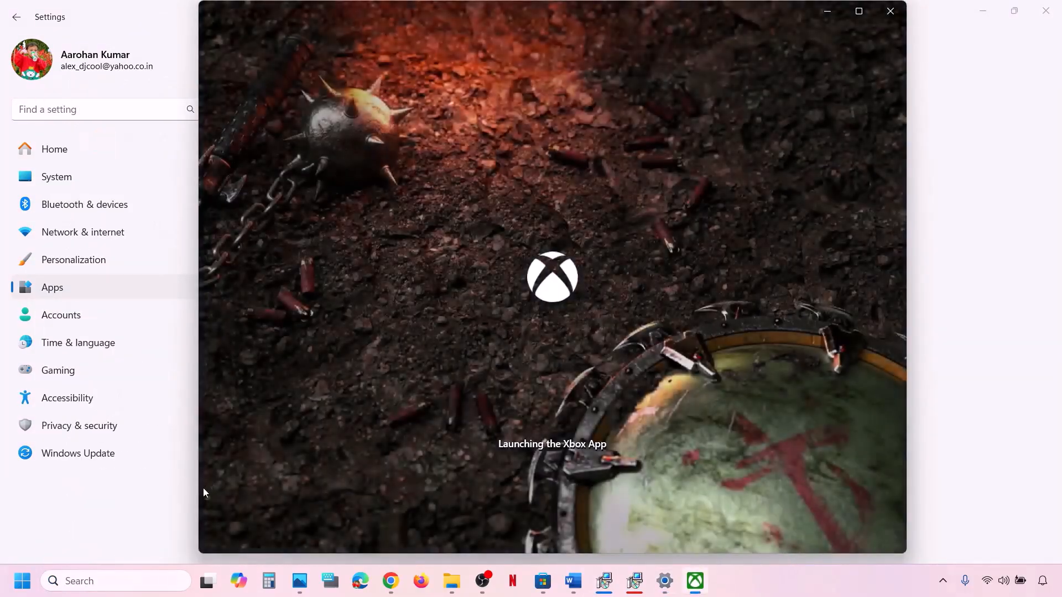
pyautogui.click(173, 514)
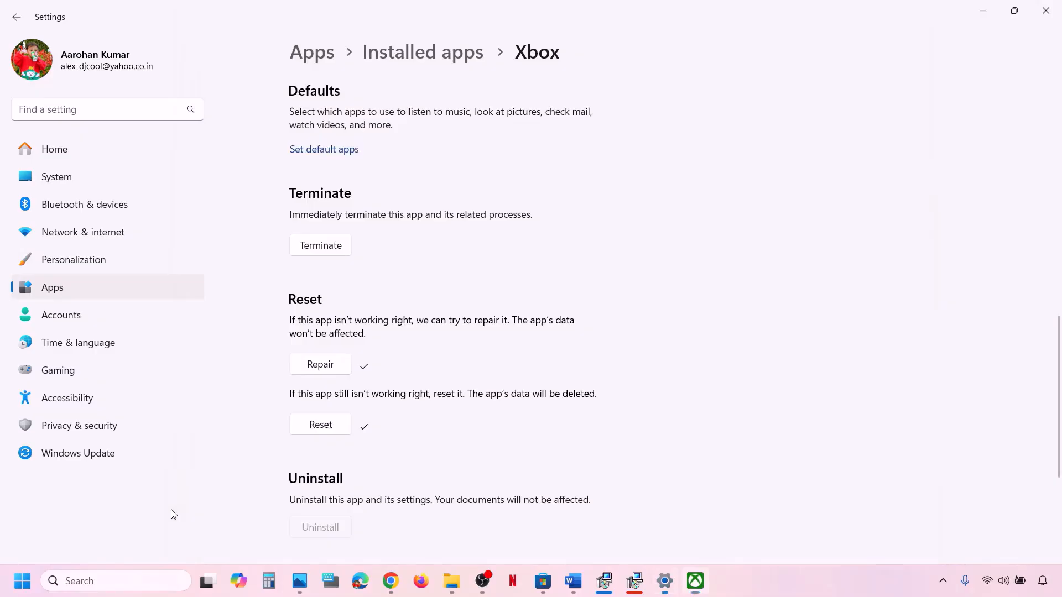
# Open Microsoft Store's app settings from Windows Search, and repair and reset the Store, confirming the deletion of its data.
pyautogui.click(90, 581)
pyautogui.write('store')
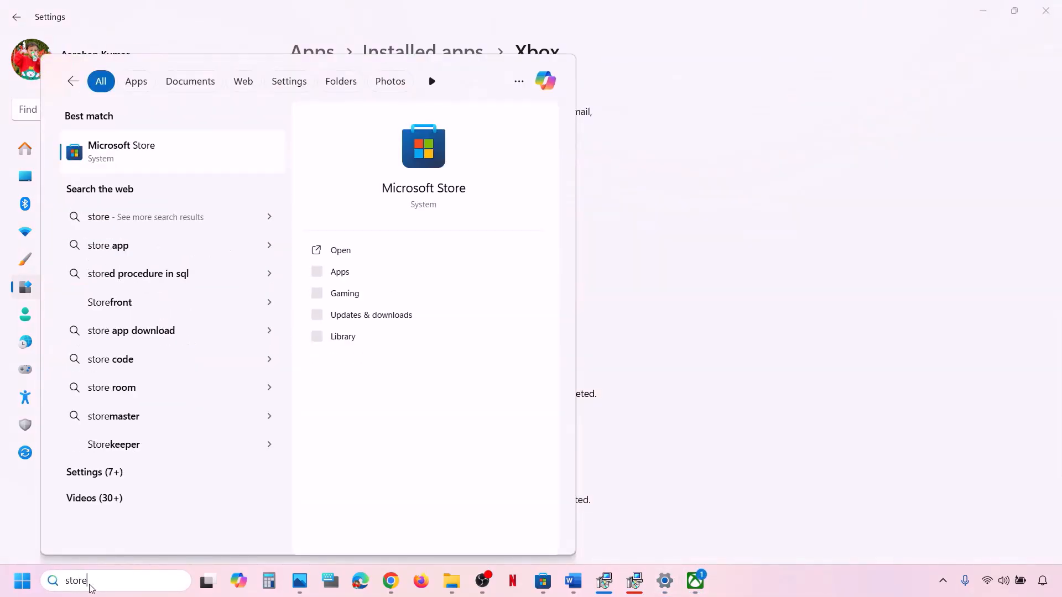
pyautogui.rightClick(124, 168)
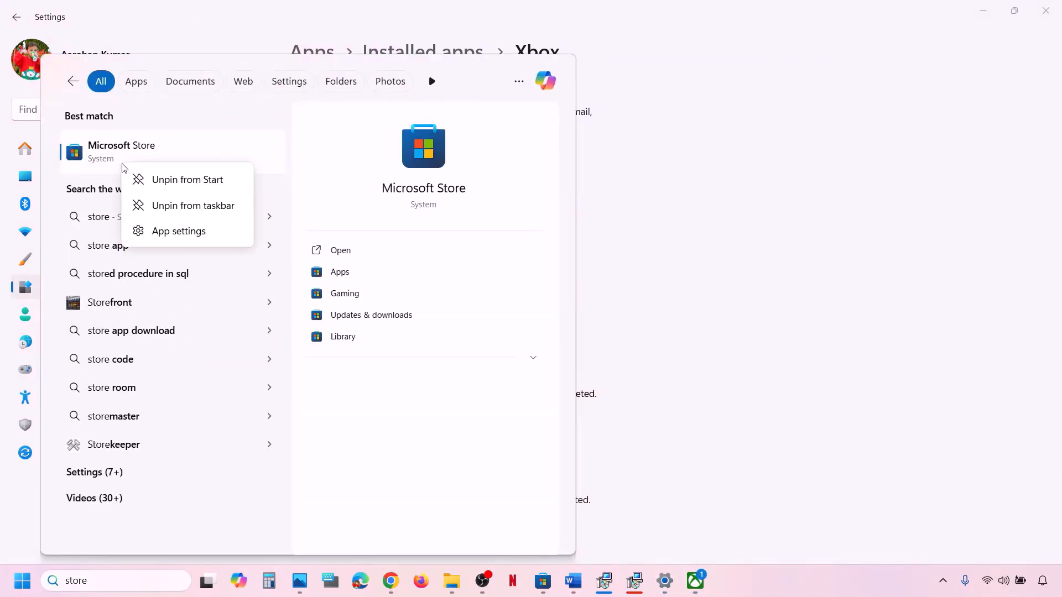
pyautogui.click(170, 233)
pyautogui.scroll(-15, 426, 353)
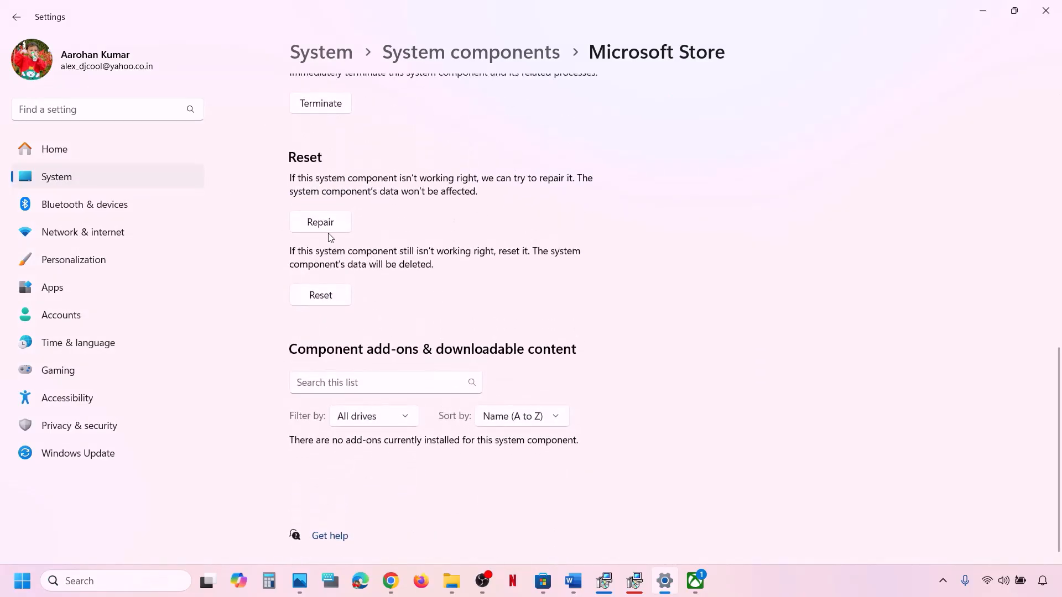
pyautogui.click(327, 227)
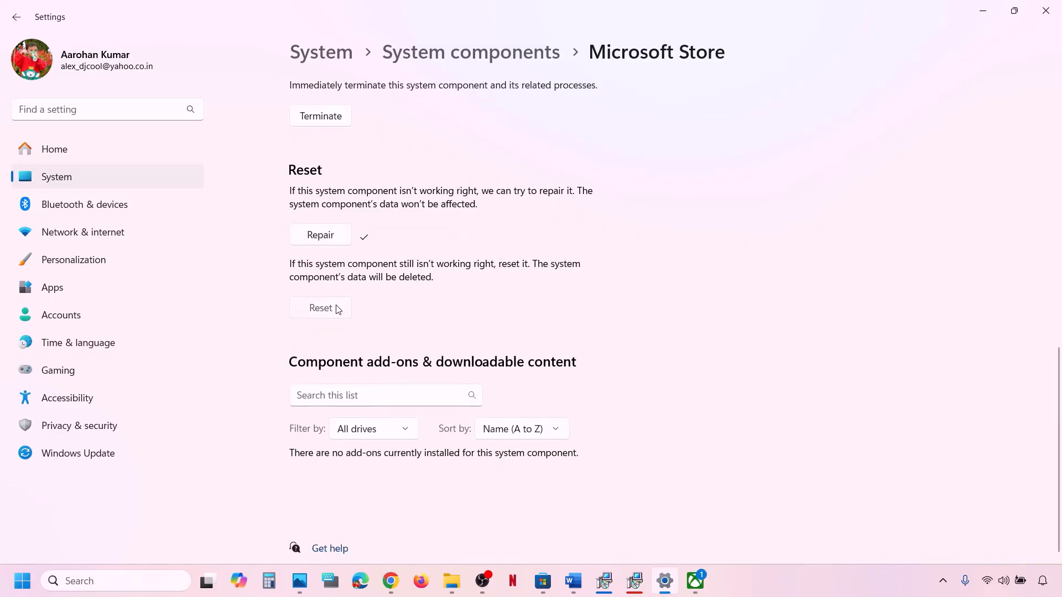
pyautogui.click(338, 310)
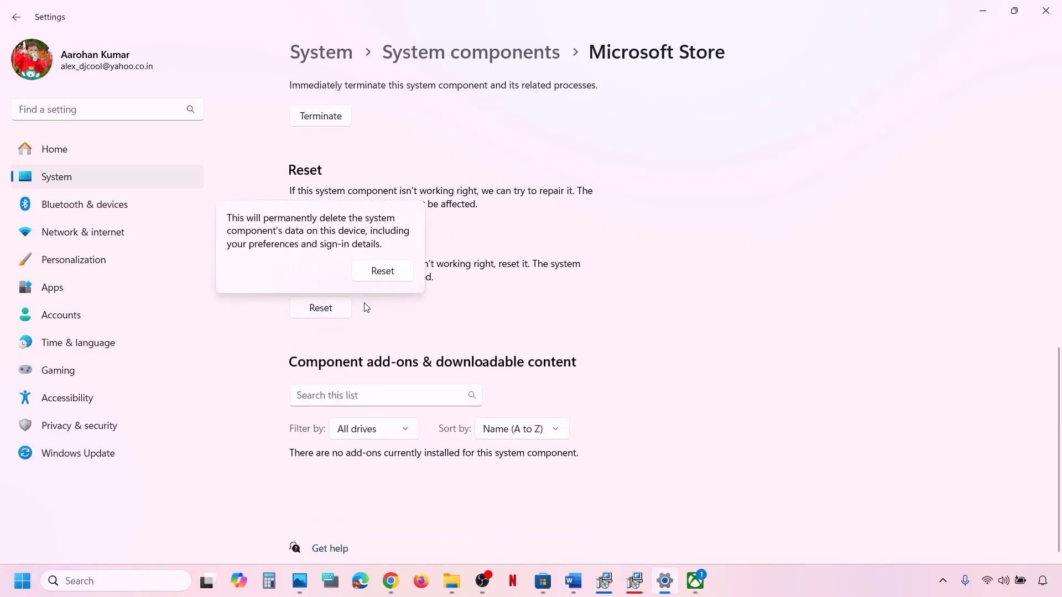
pyautogui.click(376, 272)
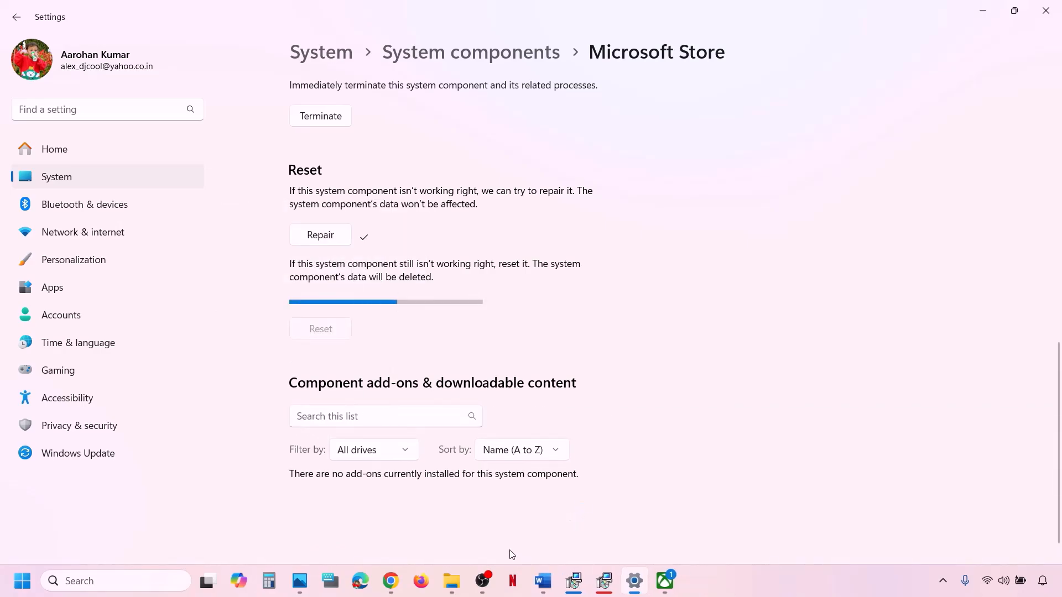
# Relaunch Microsoft Store from Windows Search.
pyautogui.click(122, 582)
pyautogui.write('store')
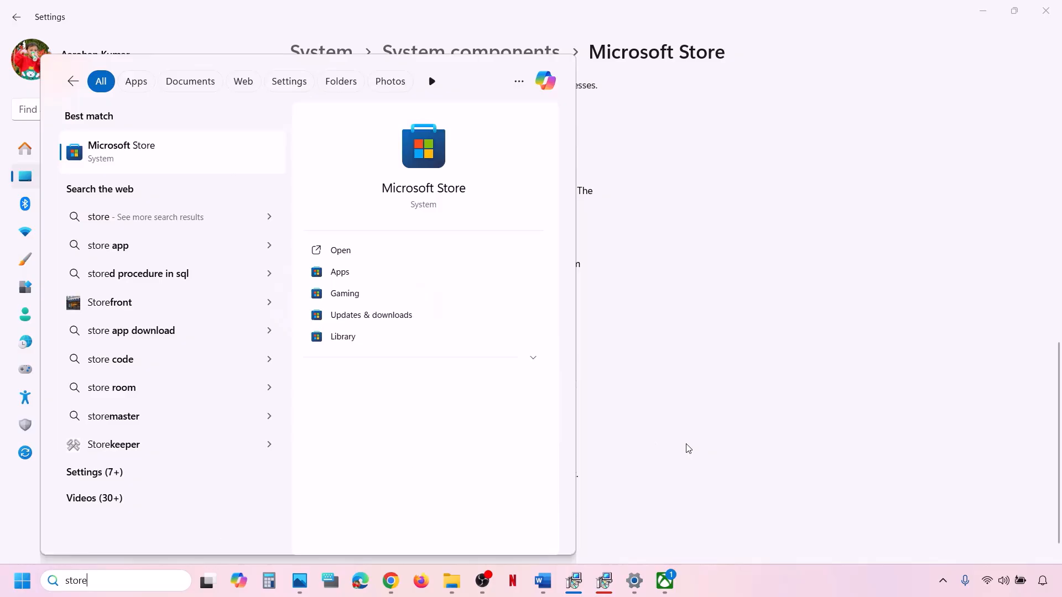
pyautogui.press('Return')
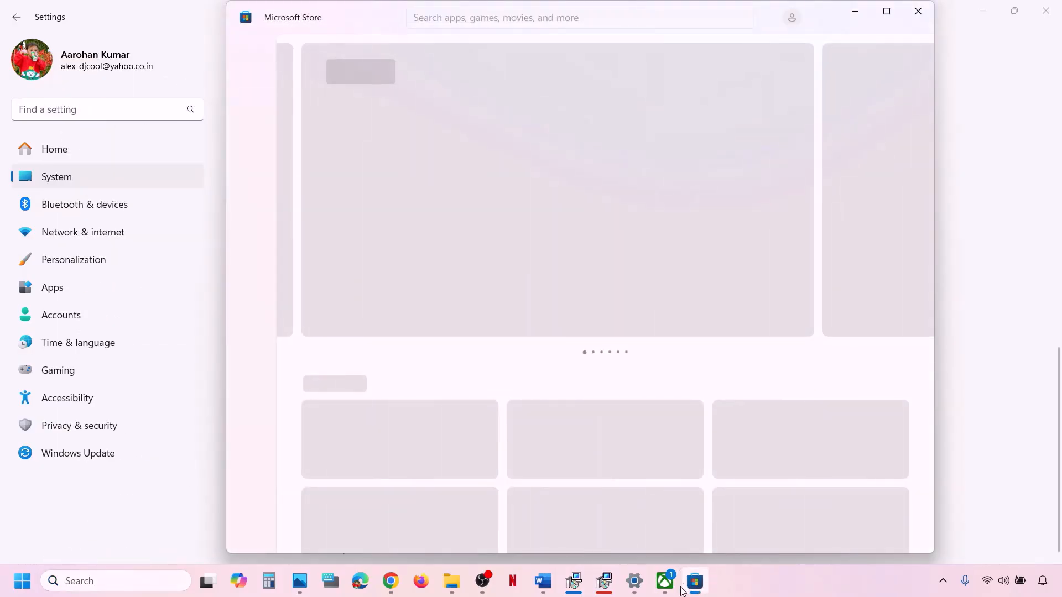
# Switch to the Xbox app, accept the "Get ready to play" options with all three enabled, and return to Settings.
pyautogui.click(665, 580)
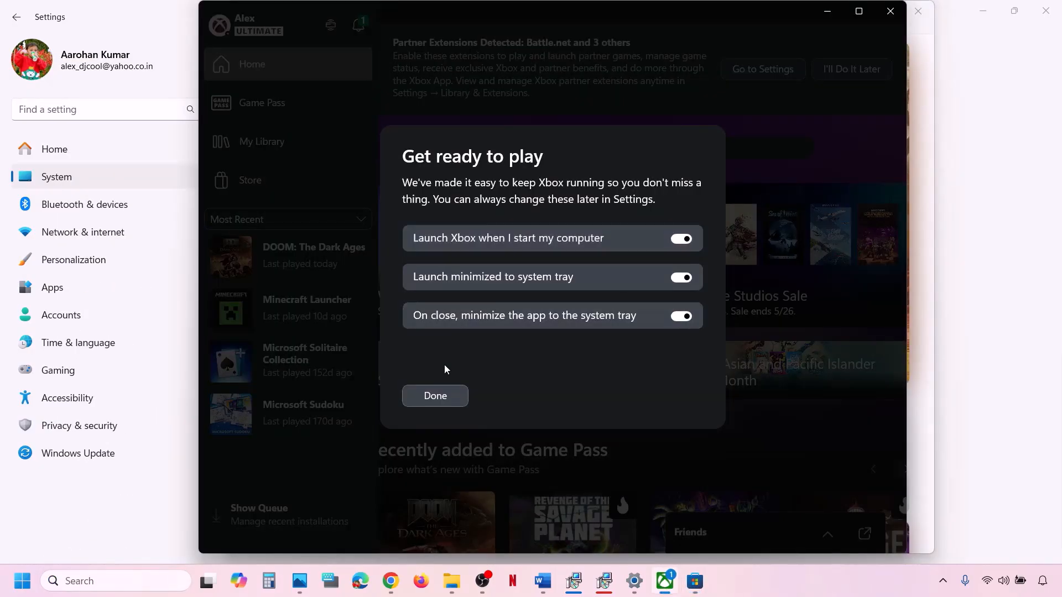
pyautogui.click(442, 394)
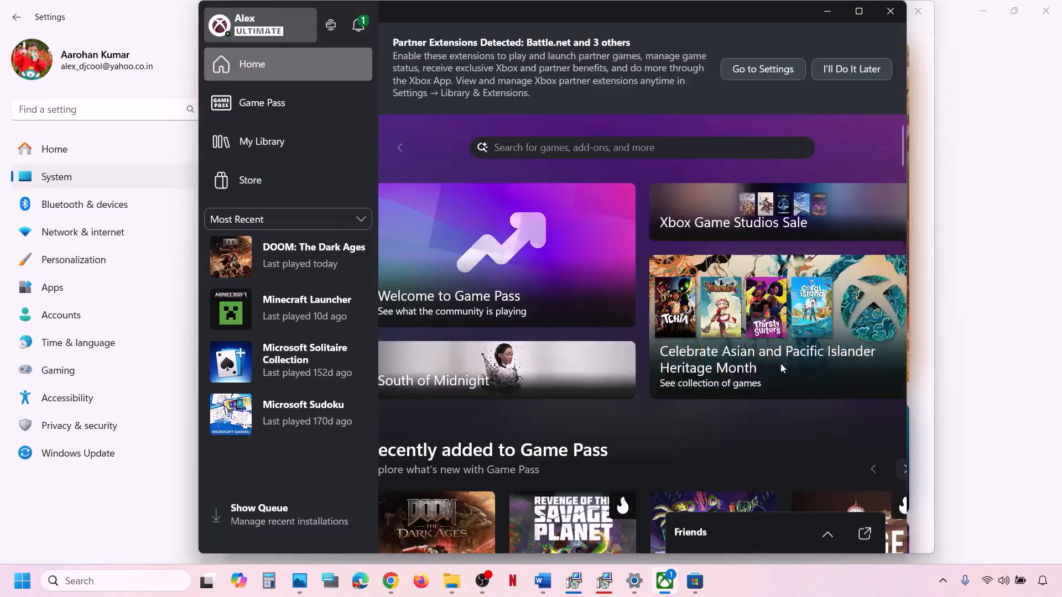
pyautogui.click(986, 361)
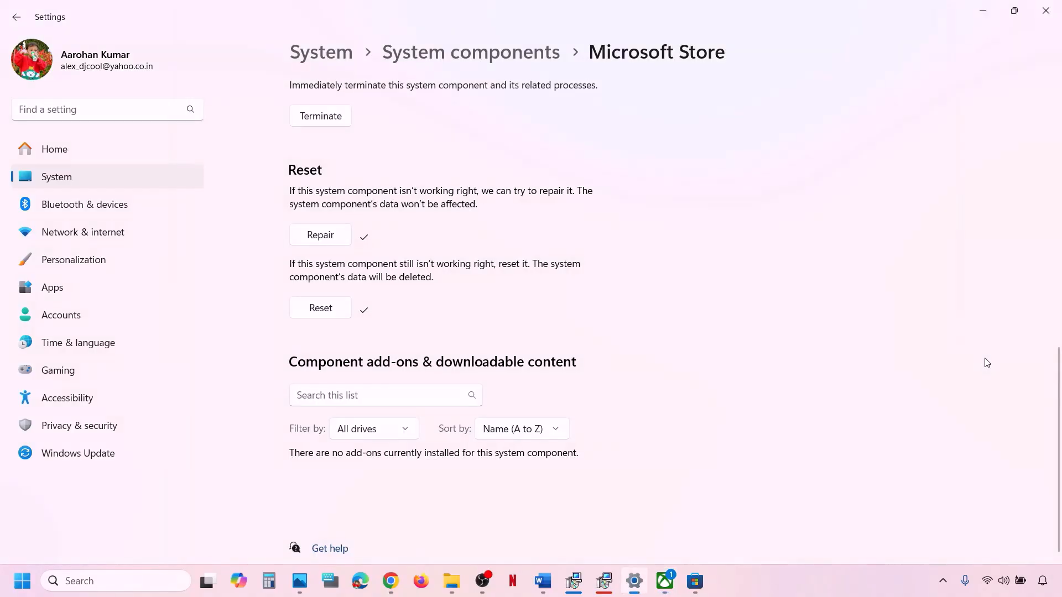
# Switch to the Word document and copy the full Get-AppxPackage command given under Step 19.
pyautogui.click(543, 581)
pyautogui.scroll(-2, 338, 400)
pyautogui.scroll(-5, 338, 400)
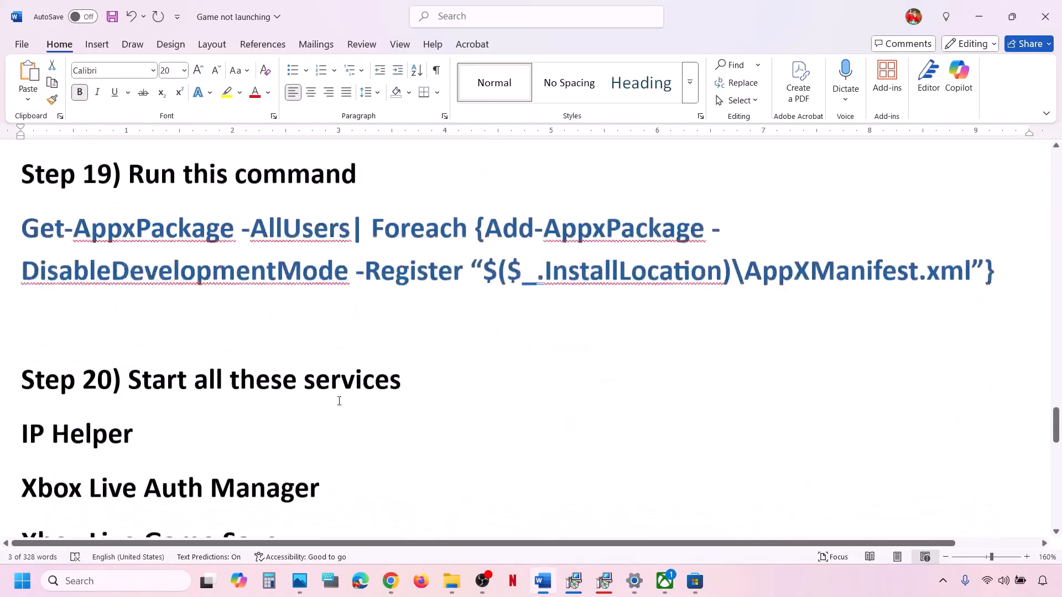
pyautogui.scroll(2, 339, 398)
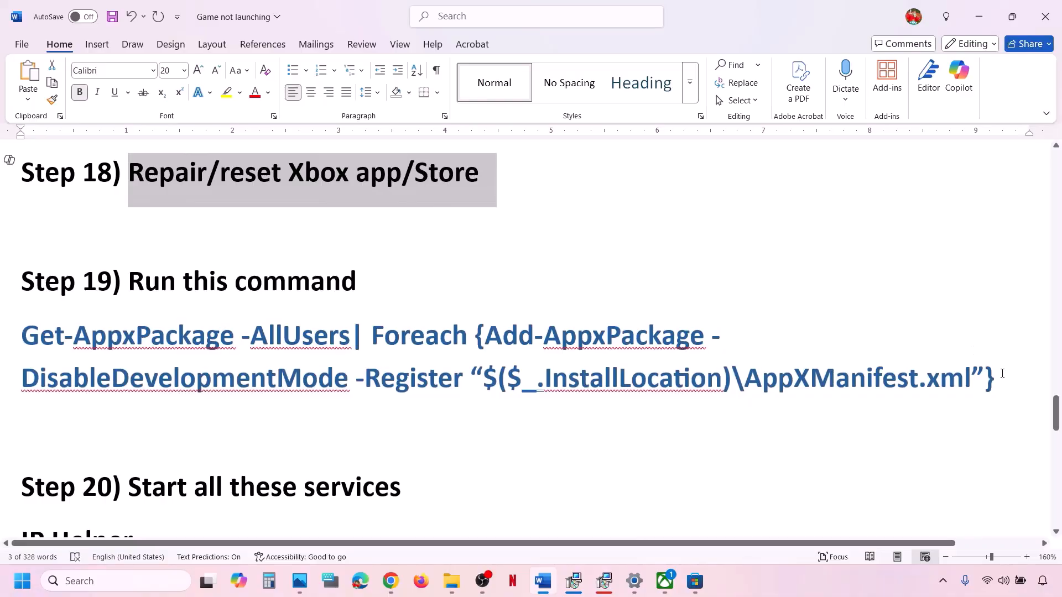
pyautogui.moveTo(1002, 373); pyautogui.dragTo(21, 335)
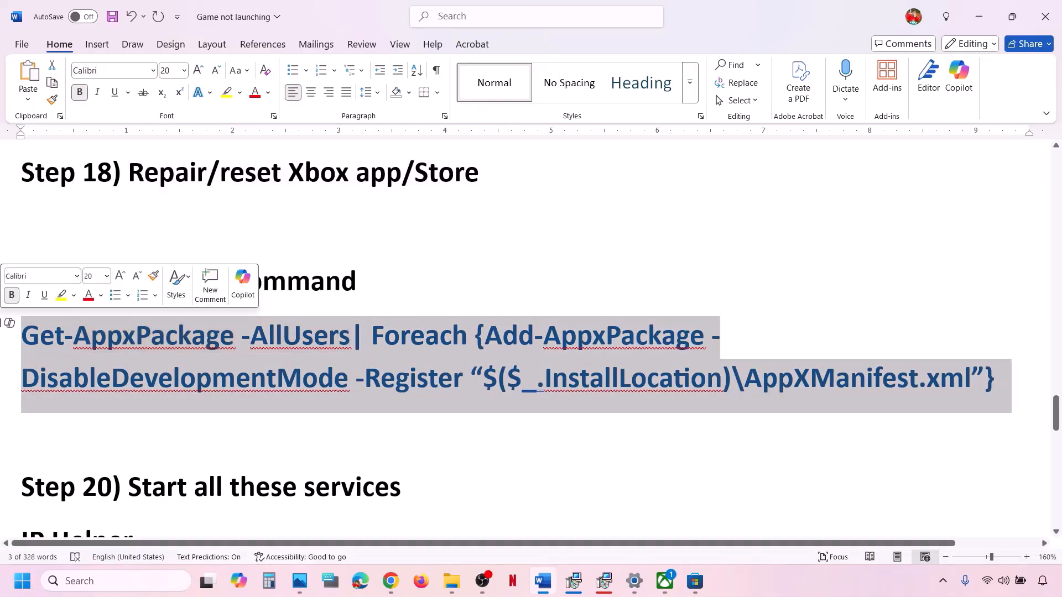
pyautogui.rightClick(111, 354)
pyautogui.click(160, 138)
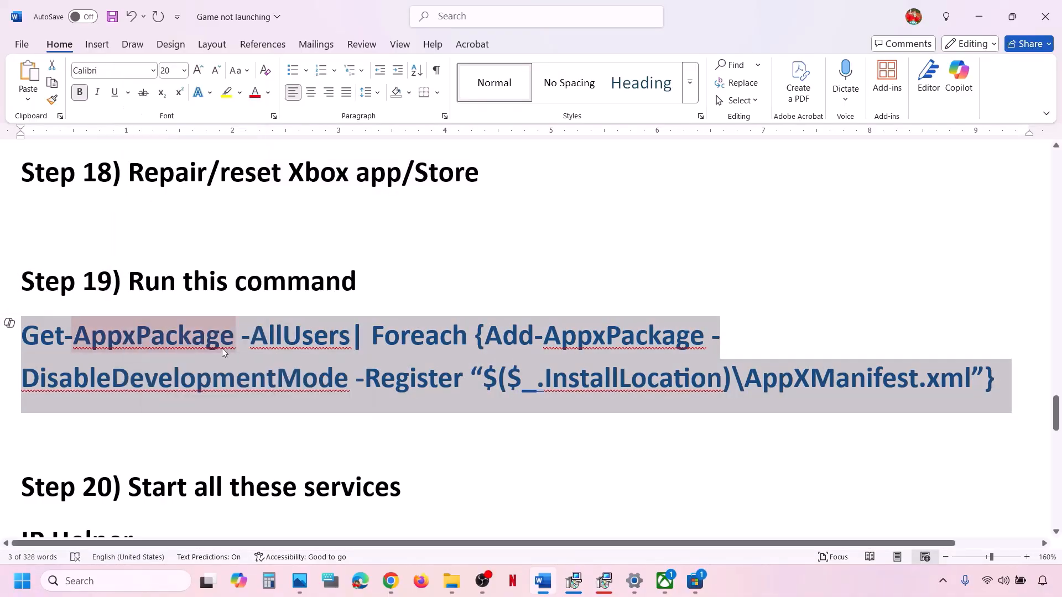
# Open Windows PowerShell as administrator and run the copied Get-AppxPackage command to re-register the app packages for all users.
pyautogui.click(109, 581)
pyautogui.write('power')
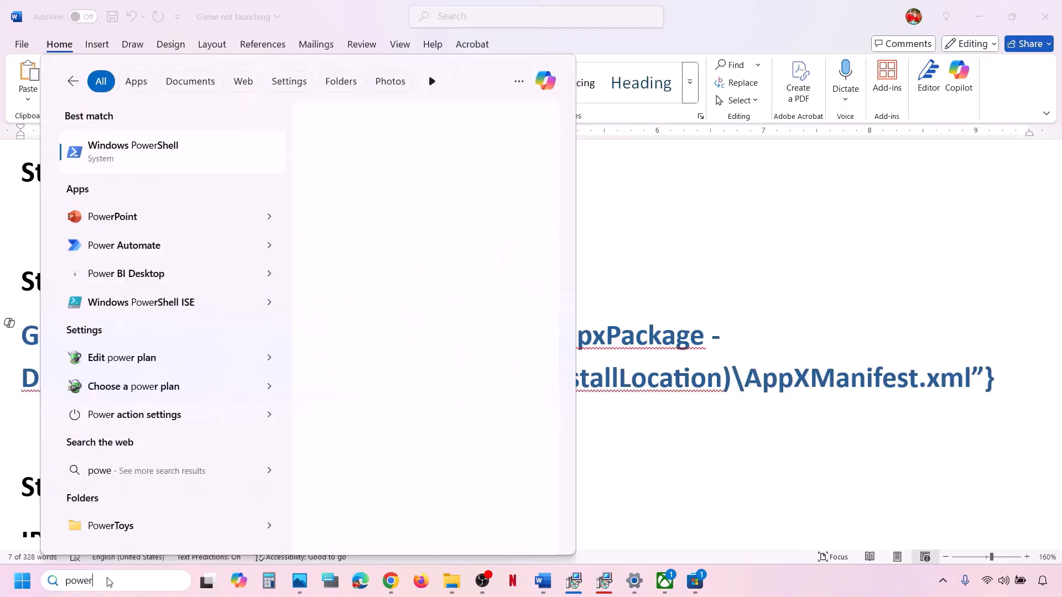
pyautogui.write('shell')
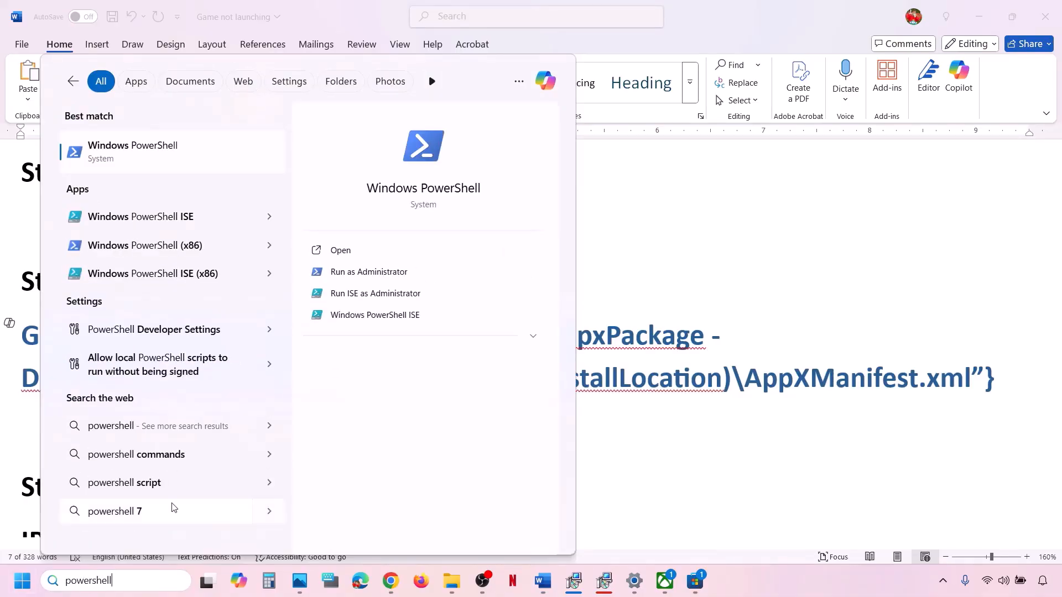
pyautogui.rightClick(165, 152)
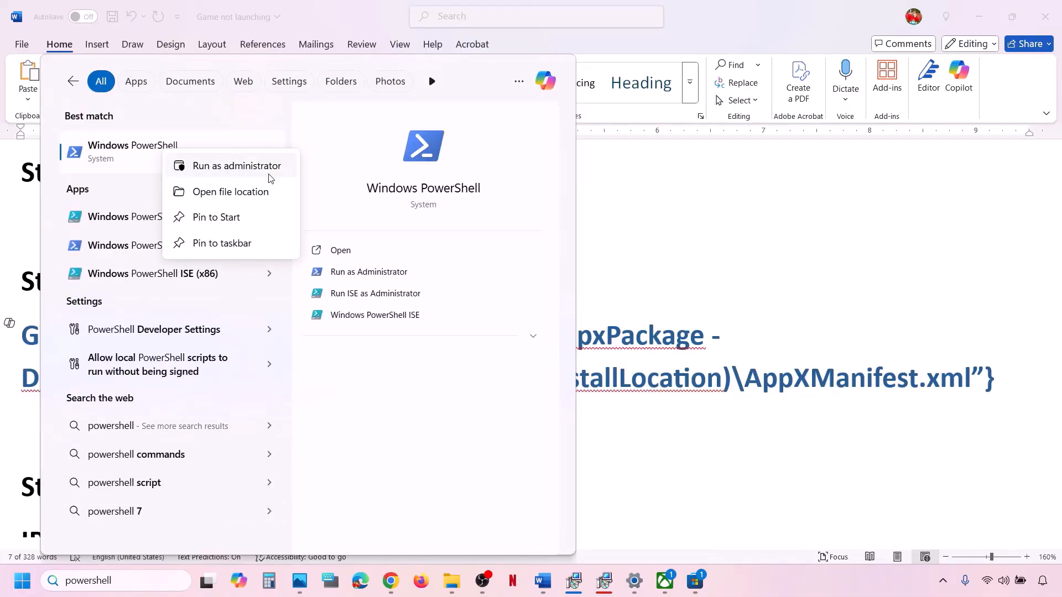
pyautogui.click(239, 166)
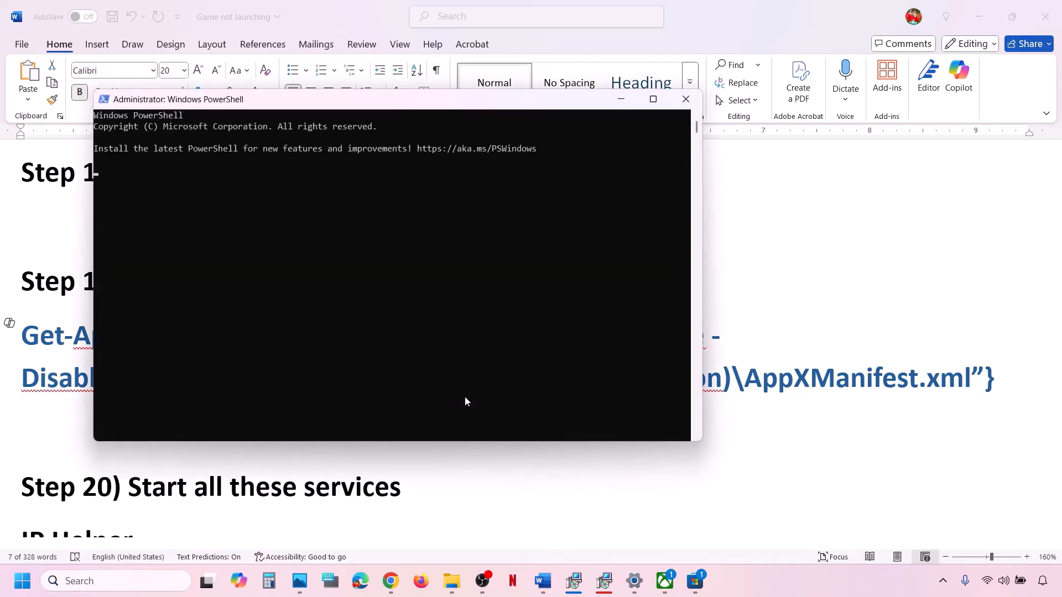
pyautogui.hotkey('ctrl', 'v')
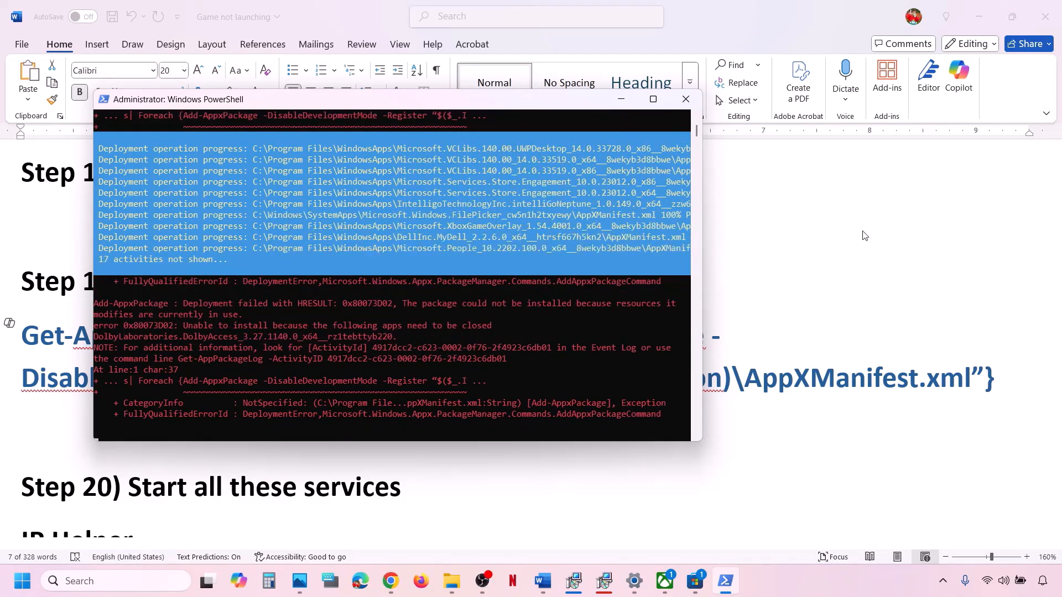
# Return to the Step 20 list of services in the Word document, and open the Services console from Windows Search.
pyautogui.hotkey('alt', 'Tab')
pyautogui.scroll(-5, 326, 386)
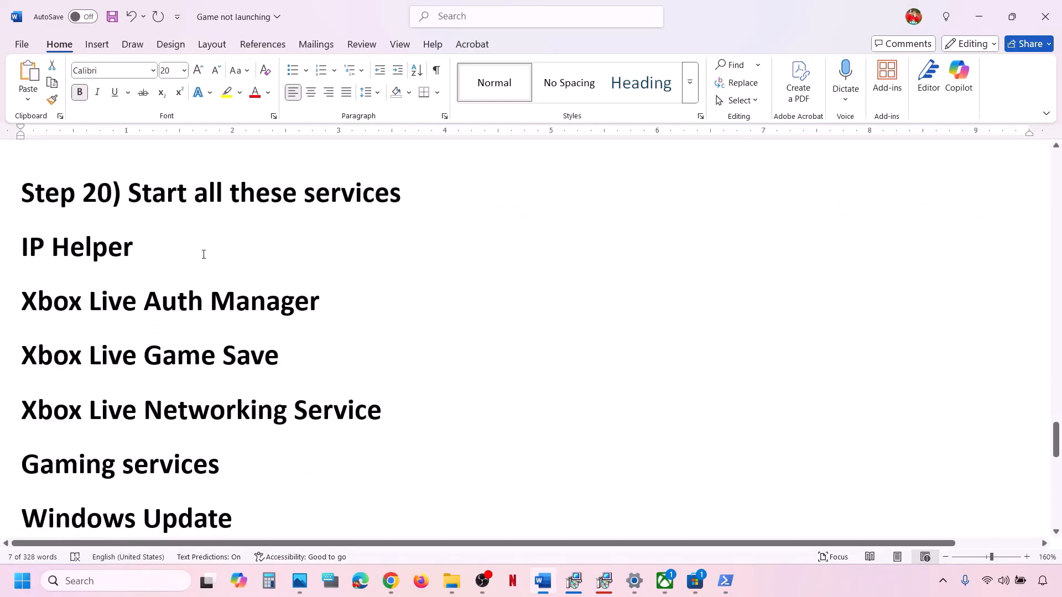
pyautogui.click(118, 583)
pyautogui.write('services')
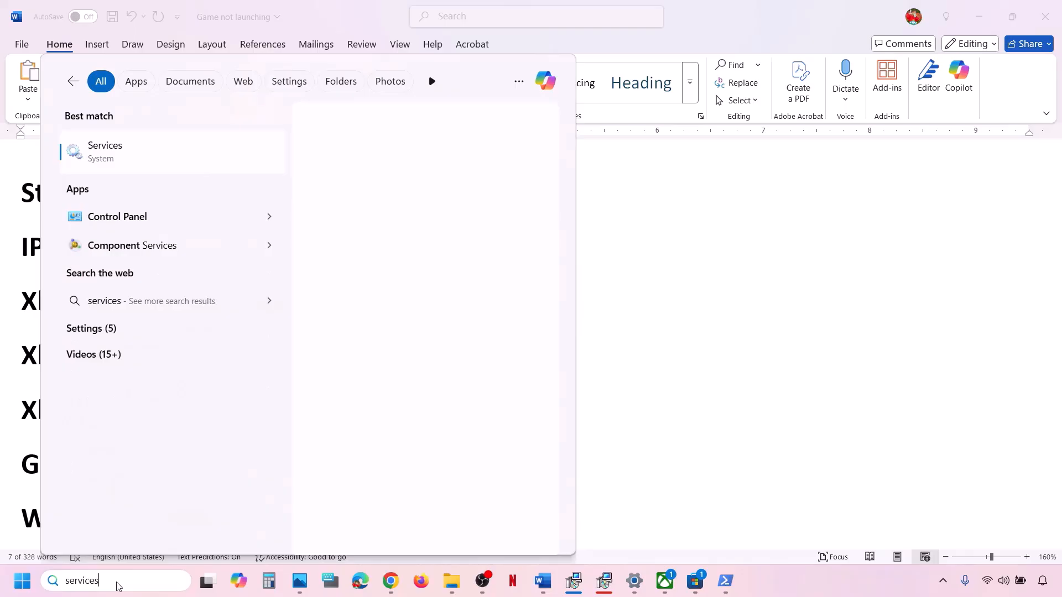
pyautogui.press('Return')
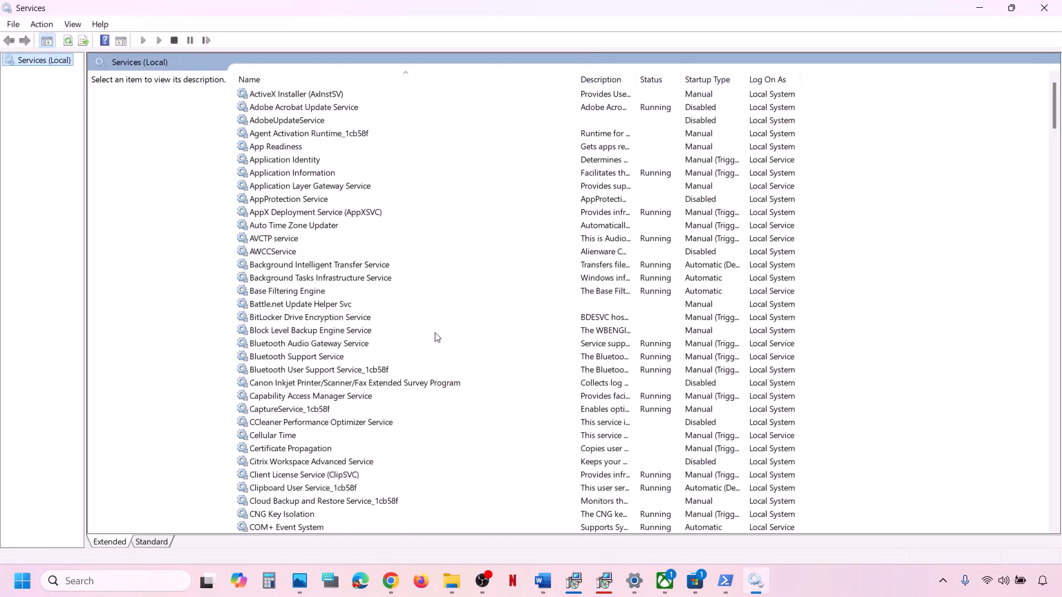
# Set the IP Helper service's startup type to Automatic and restart the service.
pyautogui.click(362, 345)
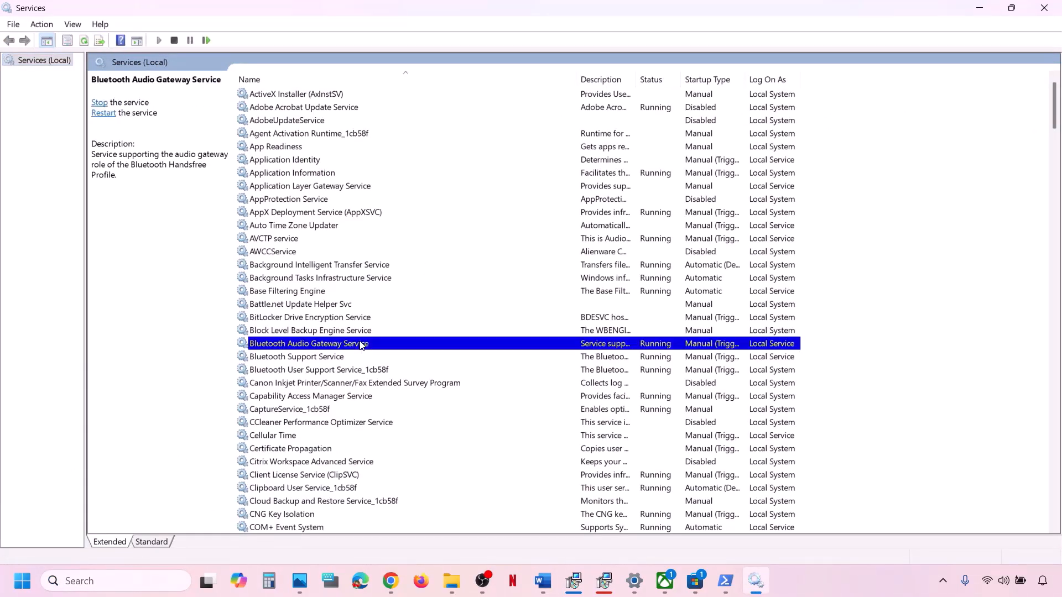
pyautogui.press('i')
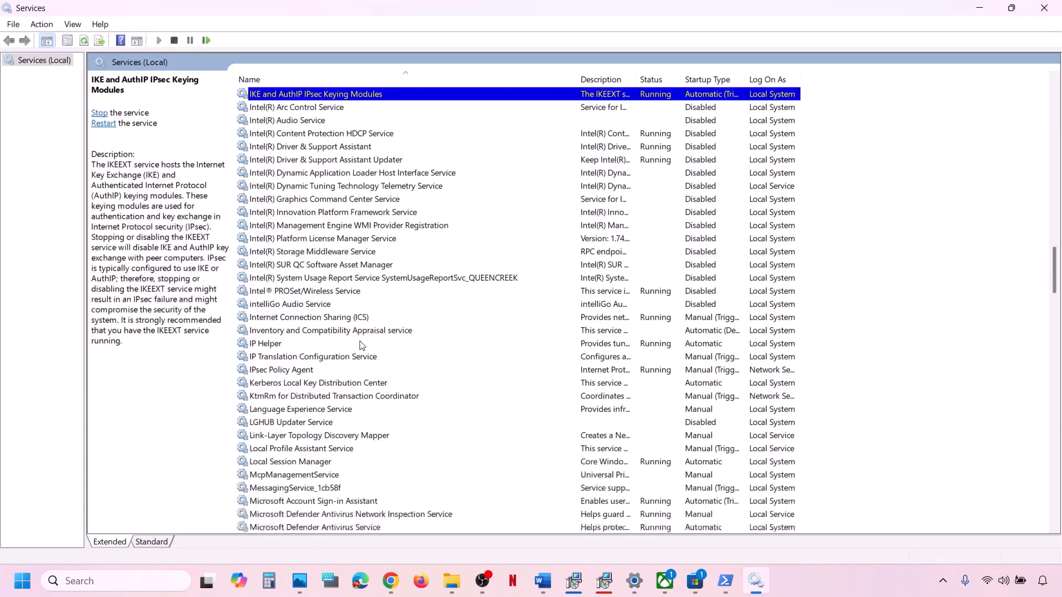
pyautogui.doubleClick(285, 347)
pyautogui.click(515, 274)
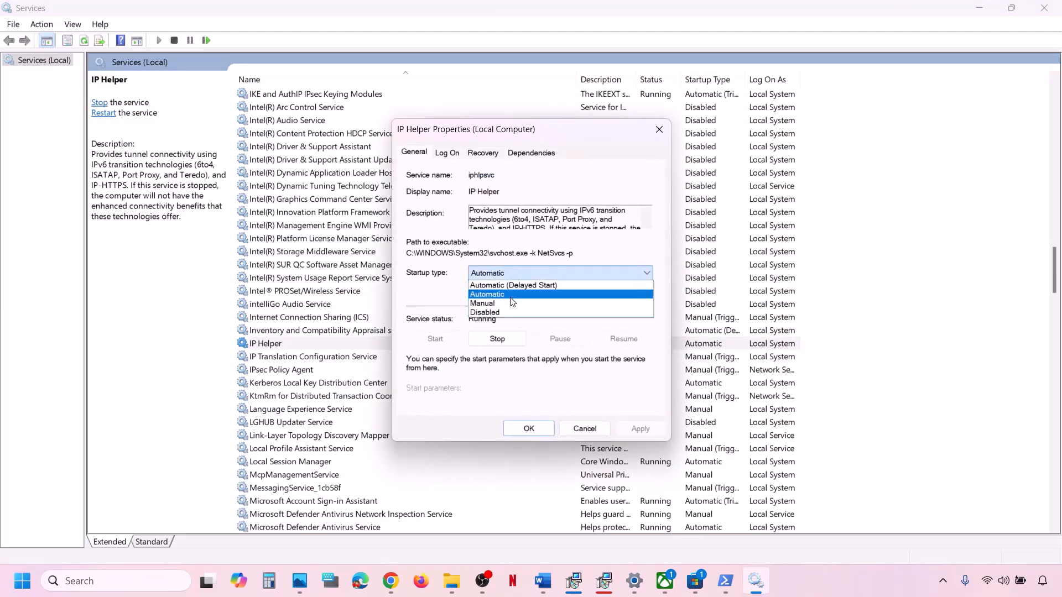
pyautogui.click(511, 295)
pyautogui.click(634, 426)
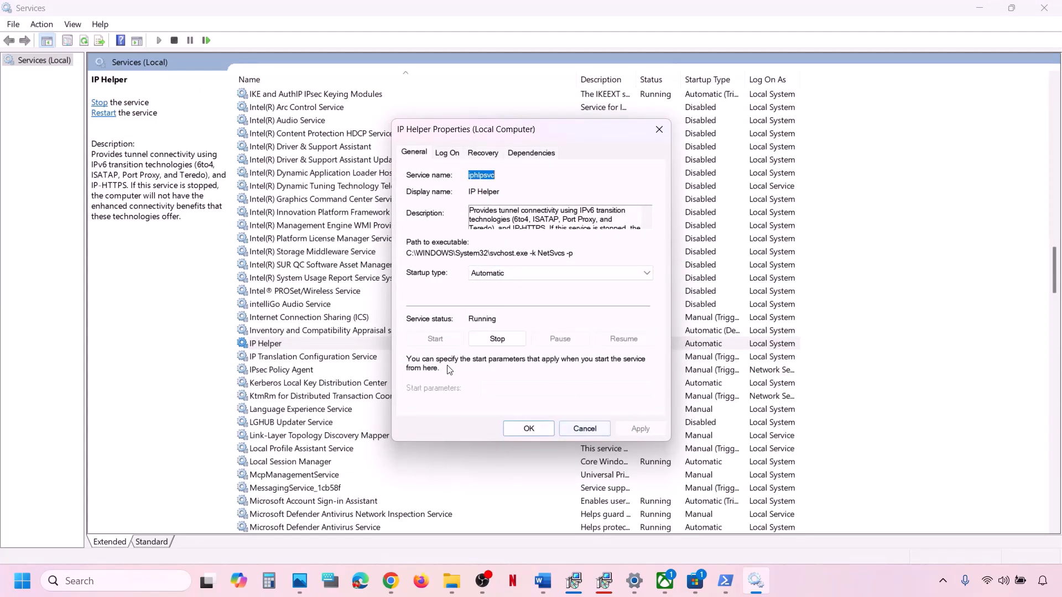
pyautogui.click(522, 430)
pyautogui.rightClick(328, 344)
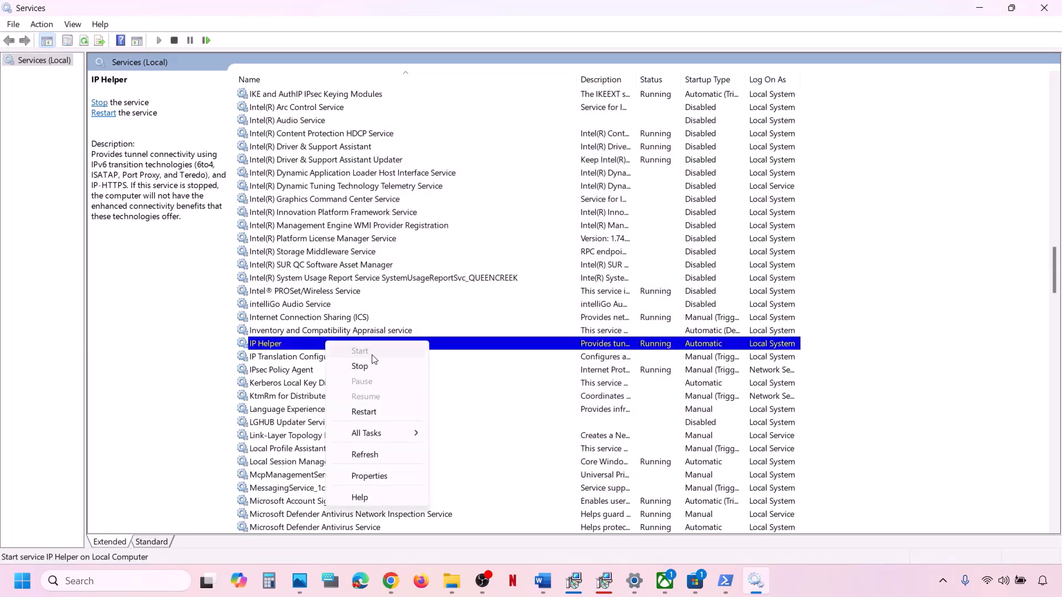
pyautogui.click(369, 411)
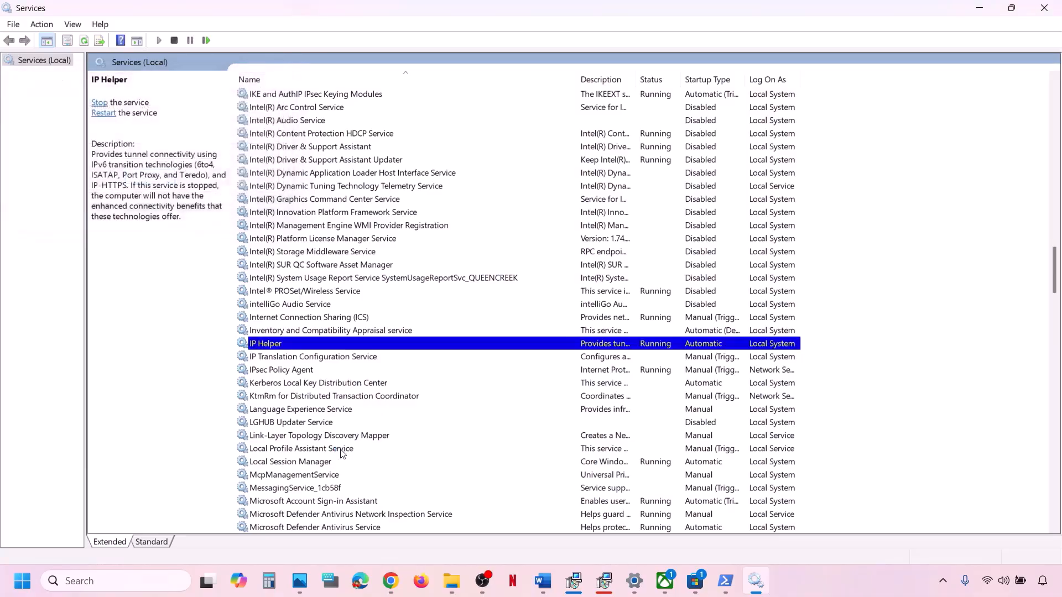
# Set the Xbox Accessory Management Service's startup type to Automatic and restart the service.
pyautogui.click(340, 454)
pyautogui.press('x')
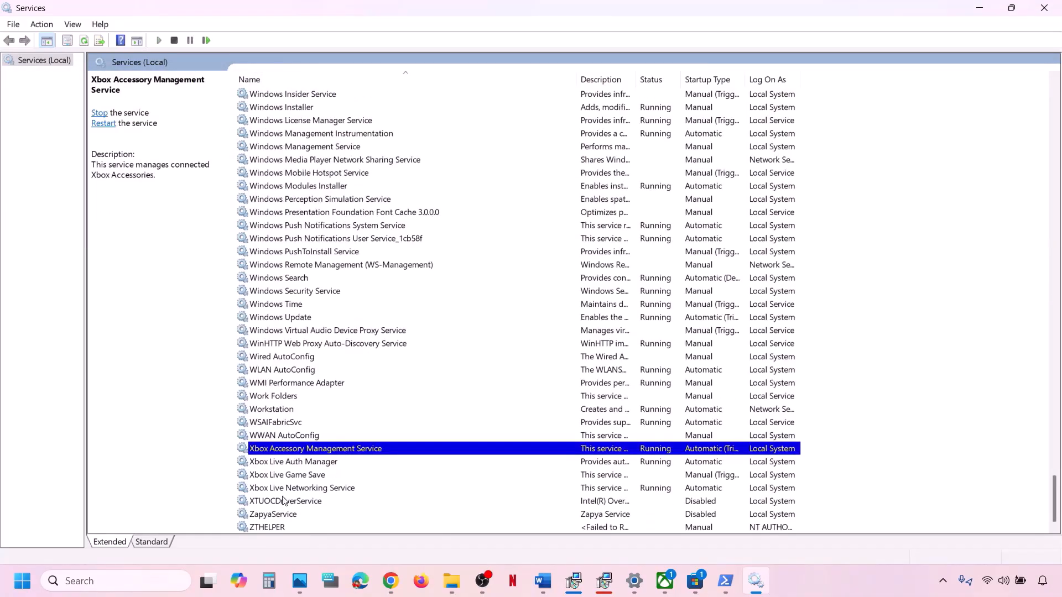
pyautogui.doubleClick(315, 450)
pyautogui.click(517, 275)
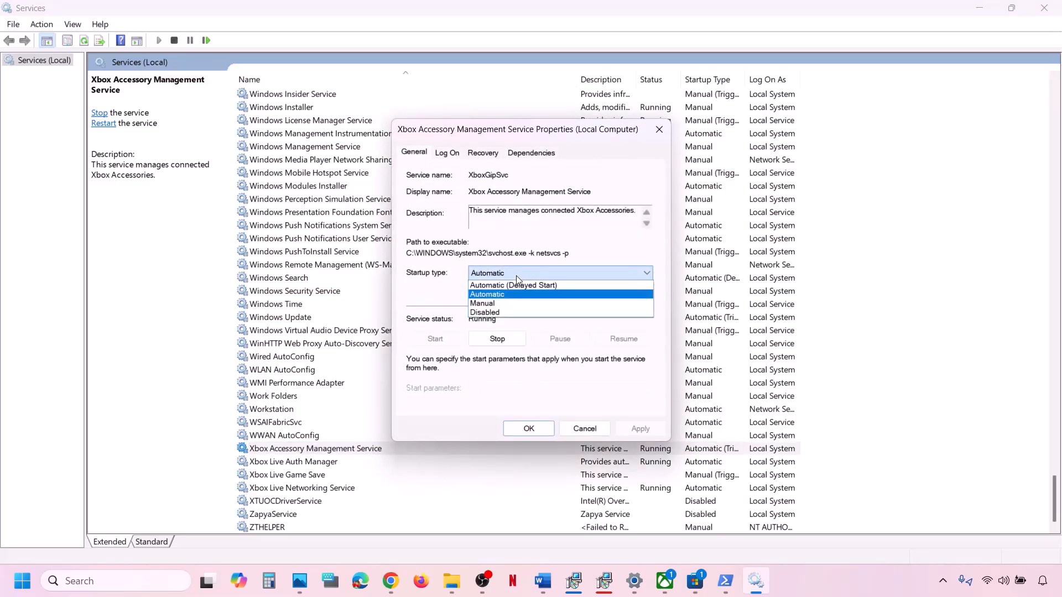
pyautogui.click(502, 294)
pyautogui.click(642, 430)
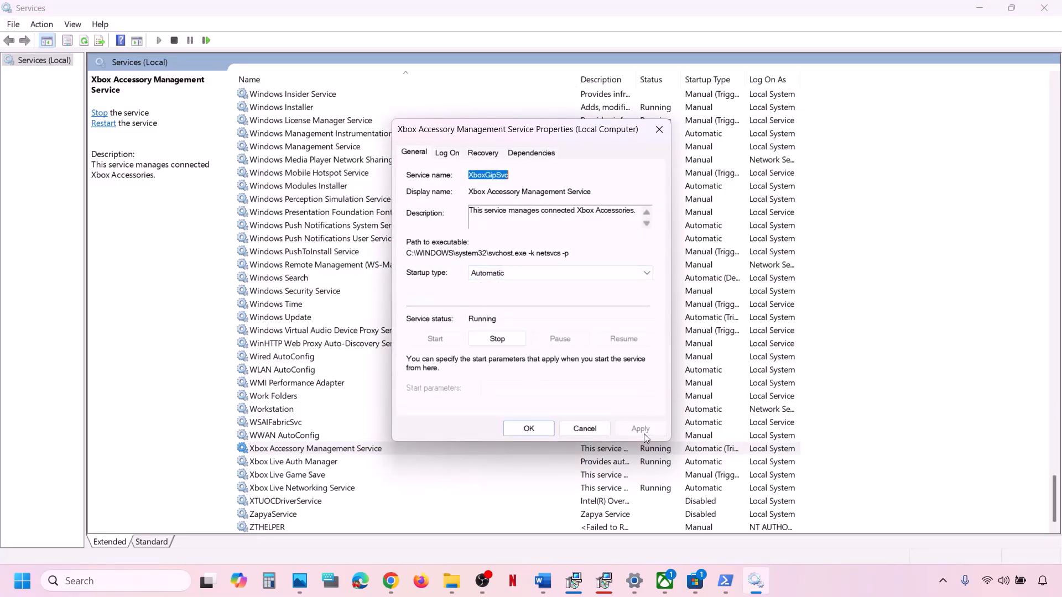
pyautogui.click(509, 430)
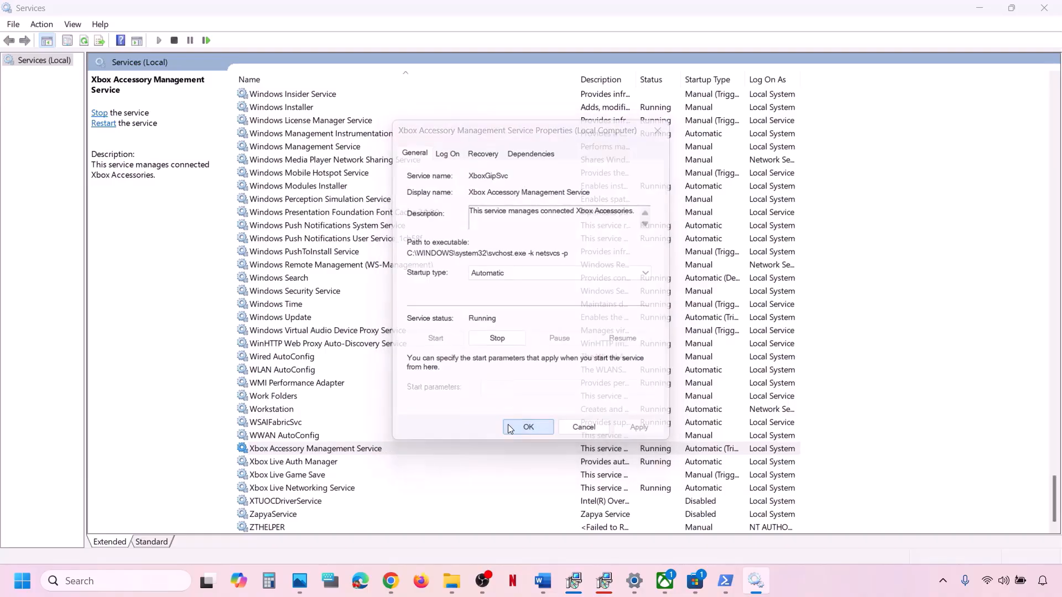
pyautogui.rightClick(385, 449)
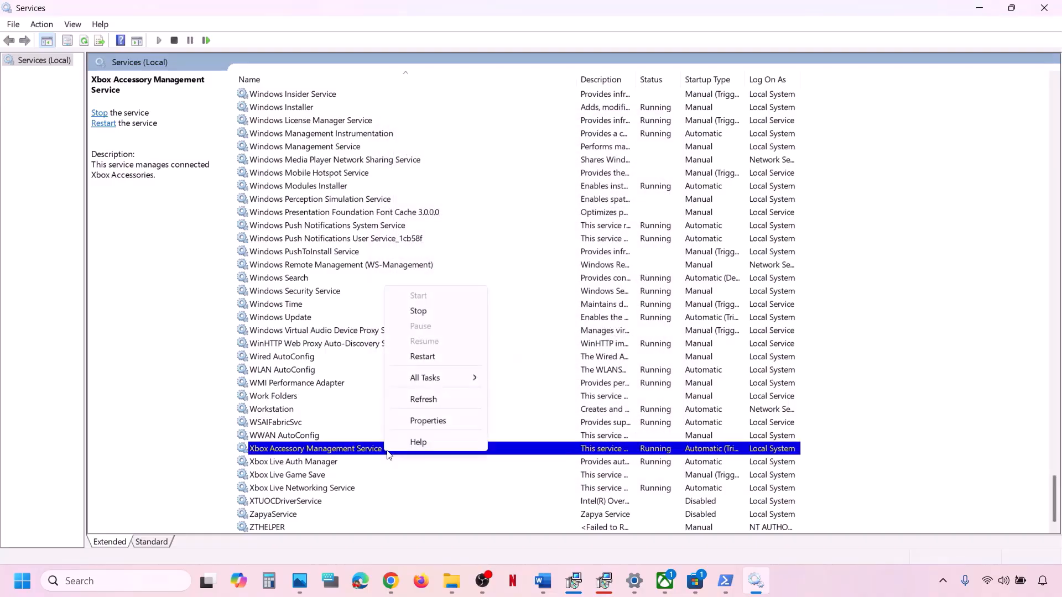
pyautogui.click(422, 356)
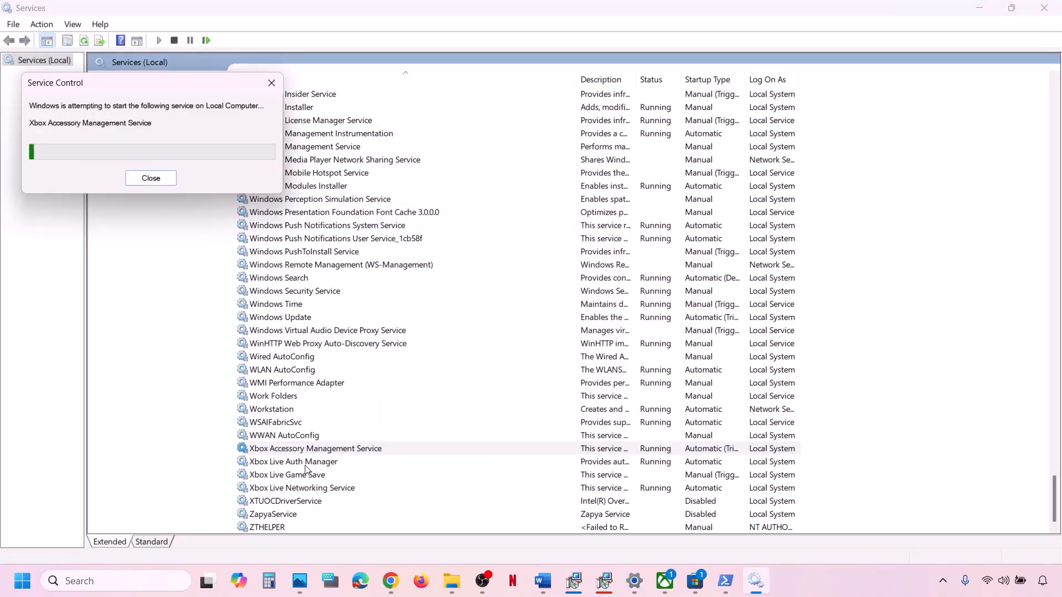
# Set the Xbox Live Auth Manager service's startup type to Automatic and restart the service.
pyautogui.doubleClick(308, 464)
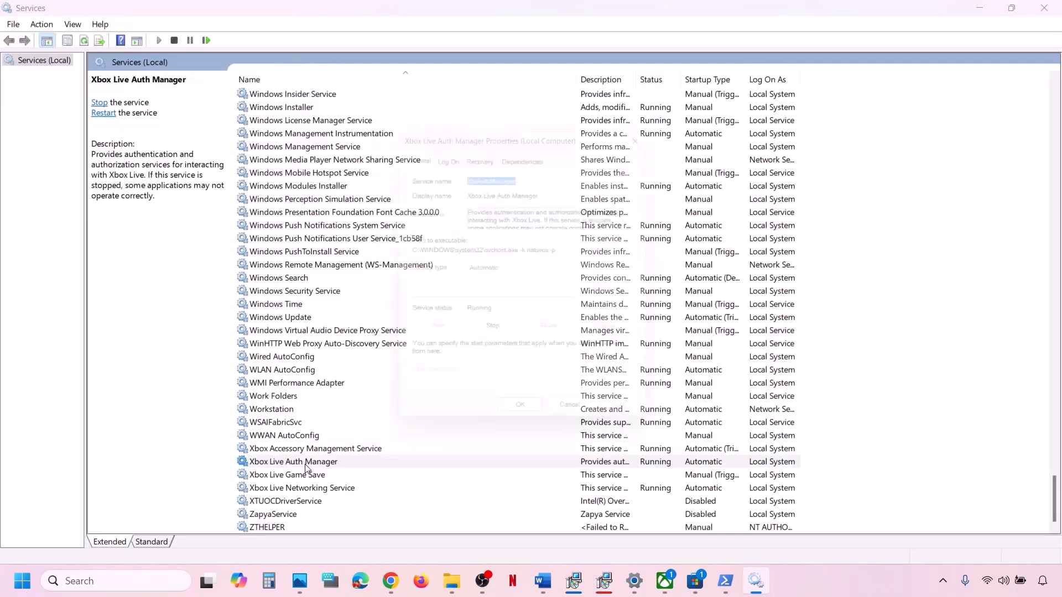
pyautogui.click(511, 274)
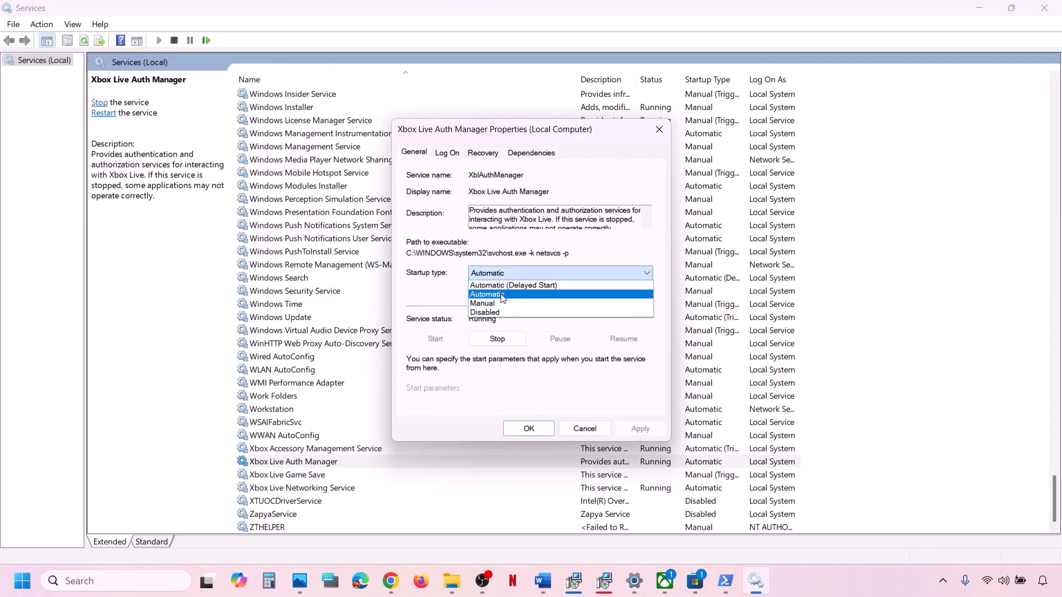
pyautogui.click(503, 295)
pyautogui.click(640, 429)
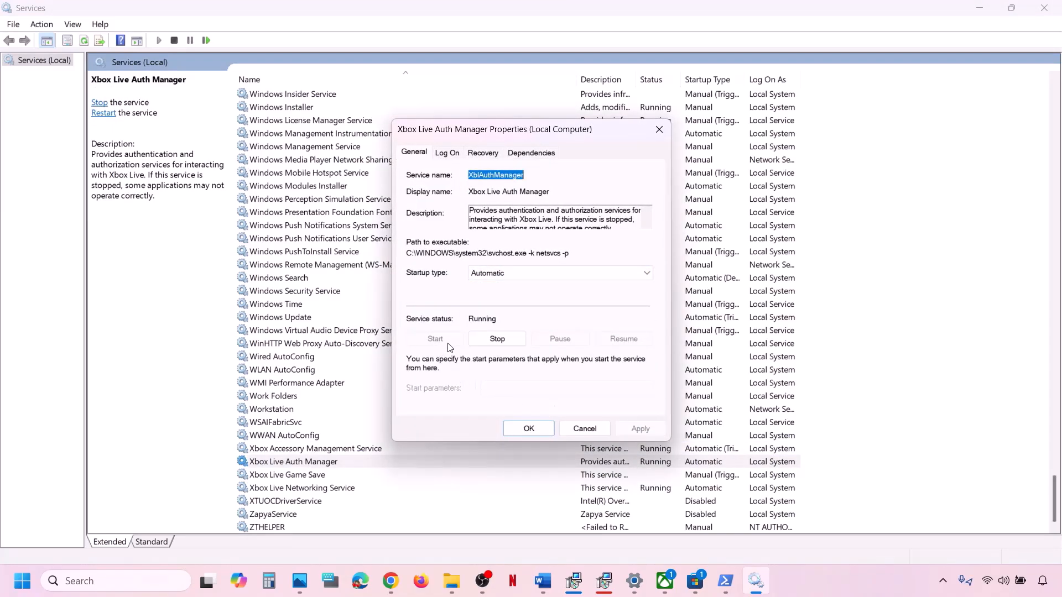
pyautogui.click(517, 427)
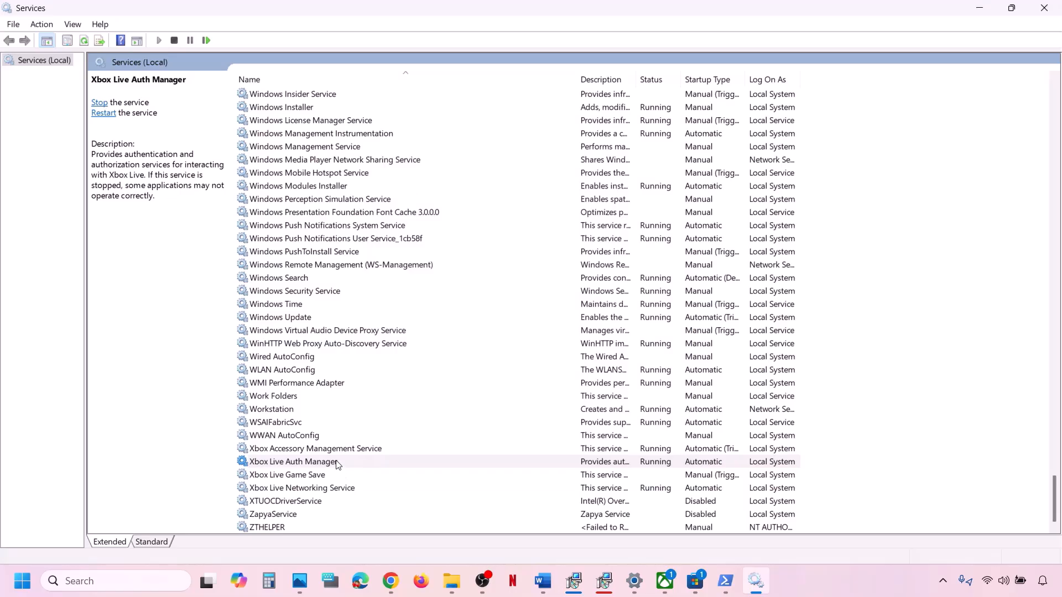
pyautogui.rightClick(336, 463)
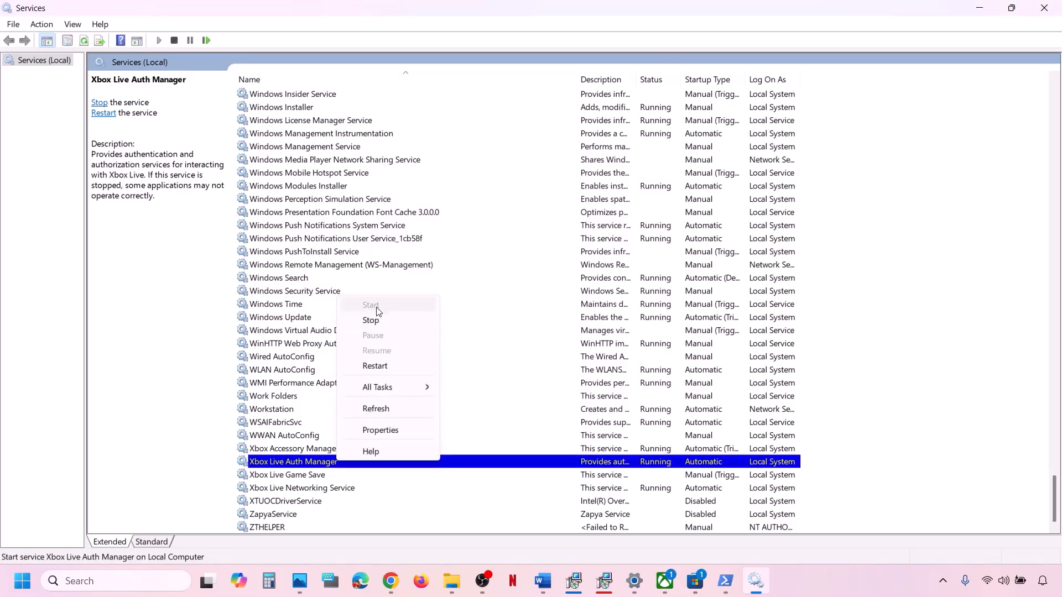
pyautogui.click(379, 366)
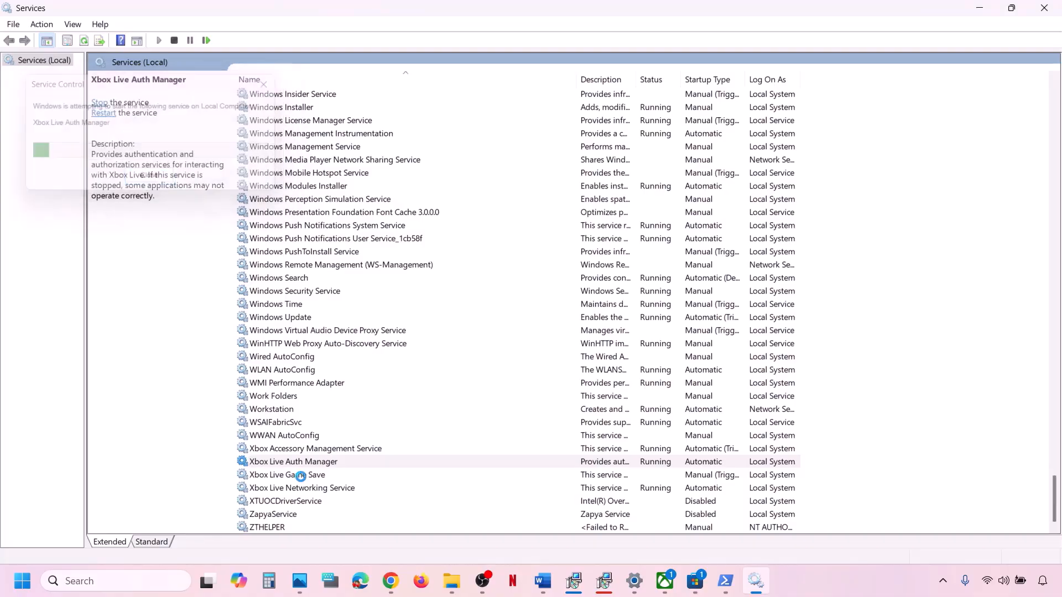
# Set the Xbox Live Game Save service's startup type to Automatic, and start and restart the service.
pyautogui.click(320, 476)
pyautogui.doubleClick(322, 476)
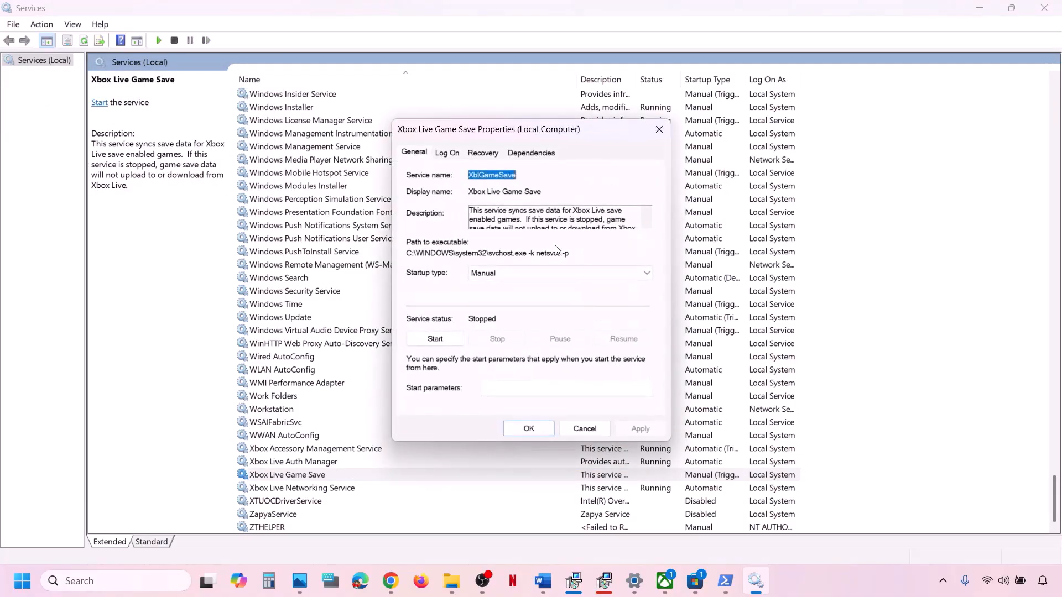
pyautogui.click(526, 273)
pyautogui.click(512, 298)
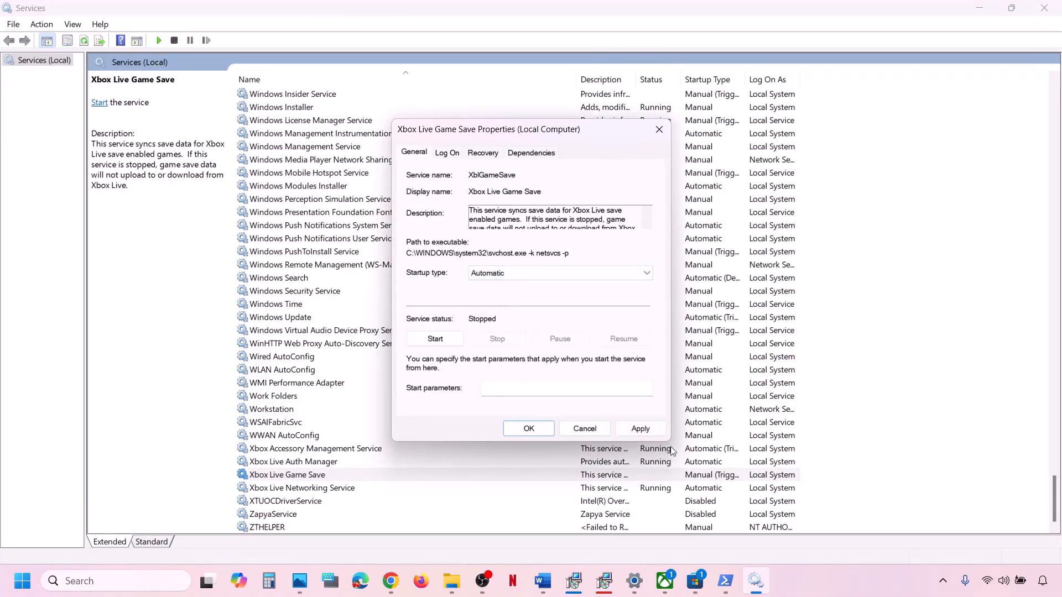
pyautogui.click(640, 429)
pyautogui.click(433, 342)
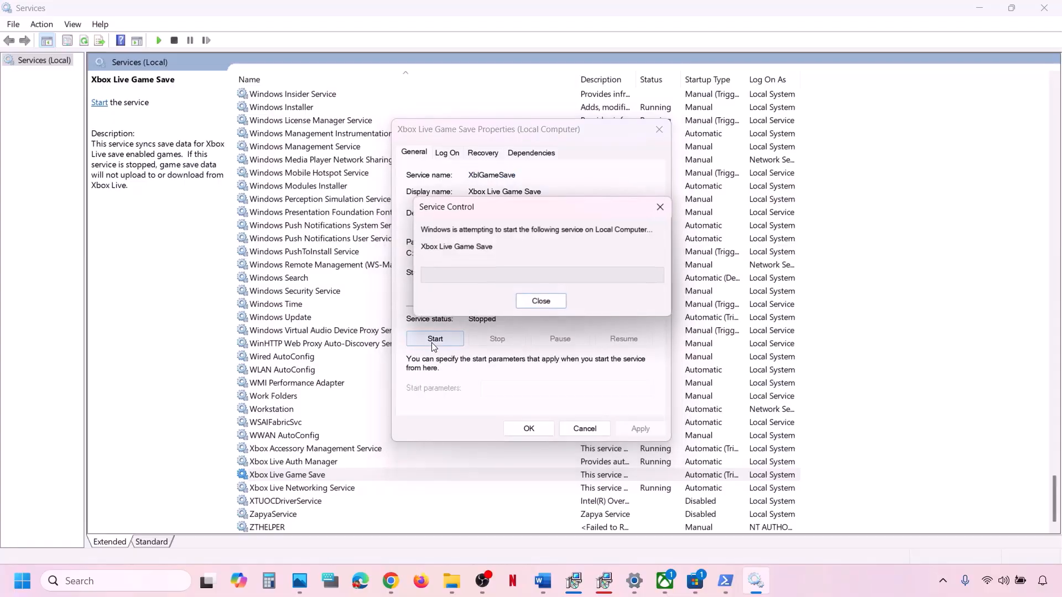
pyautogui.click(529, 429)
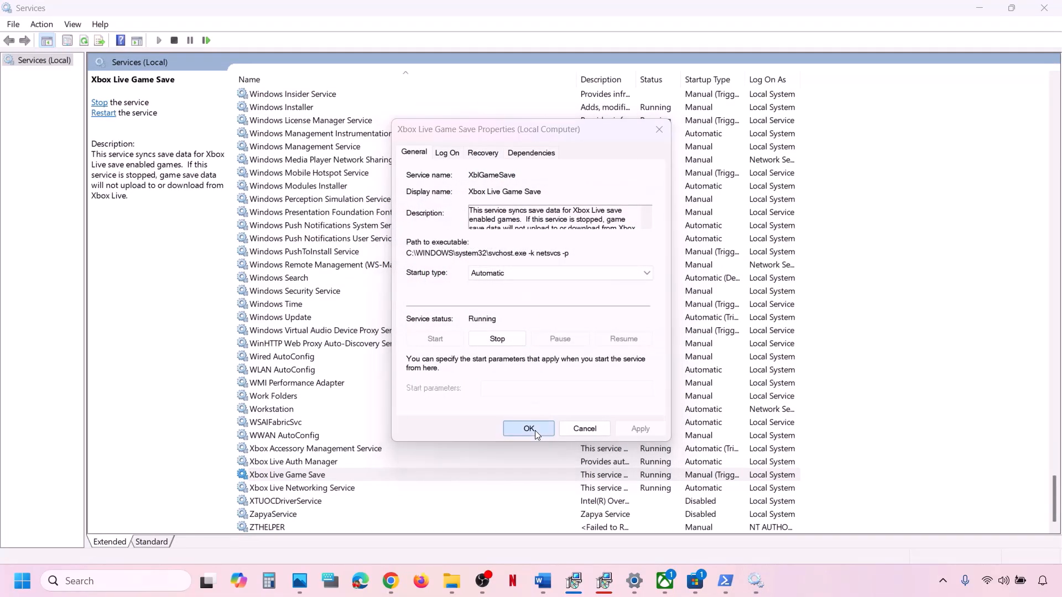
pyautogui.rightClick(322, 480)
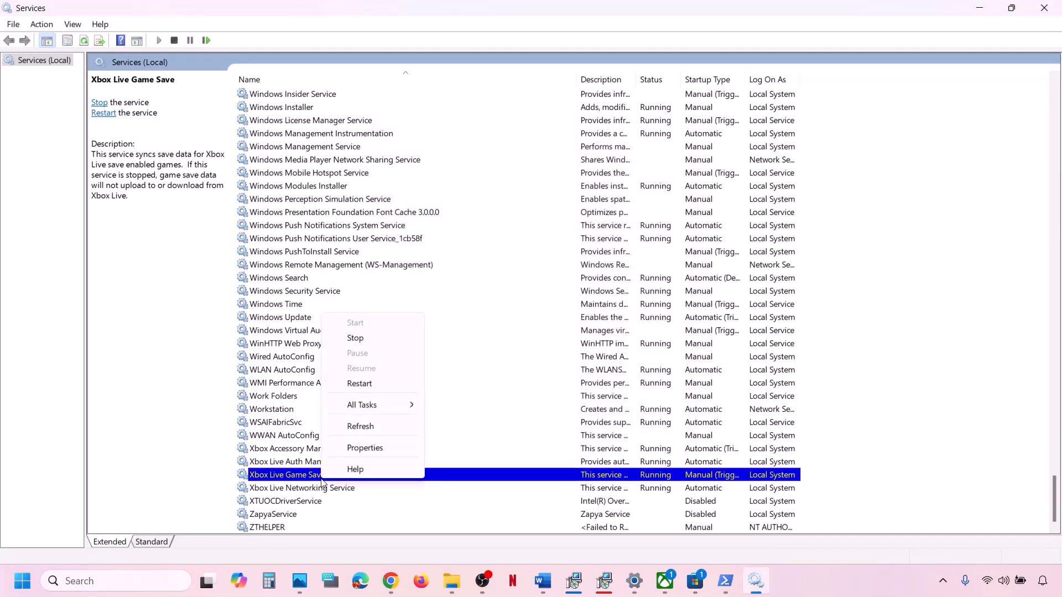
pyautogui.click(372, 383)
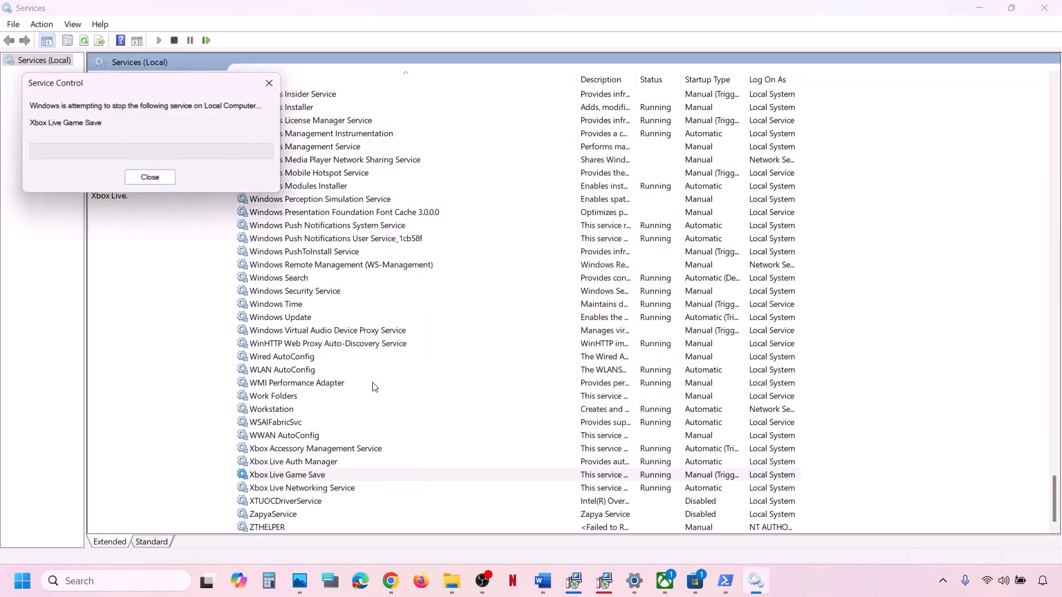
# Set the Xbox Live Networking Service's startup type to Automatic and restart the service.
pyautogui.doubleClick(328, 489)
pyautogui.click(512, 278)
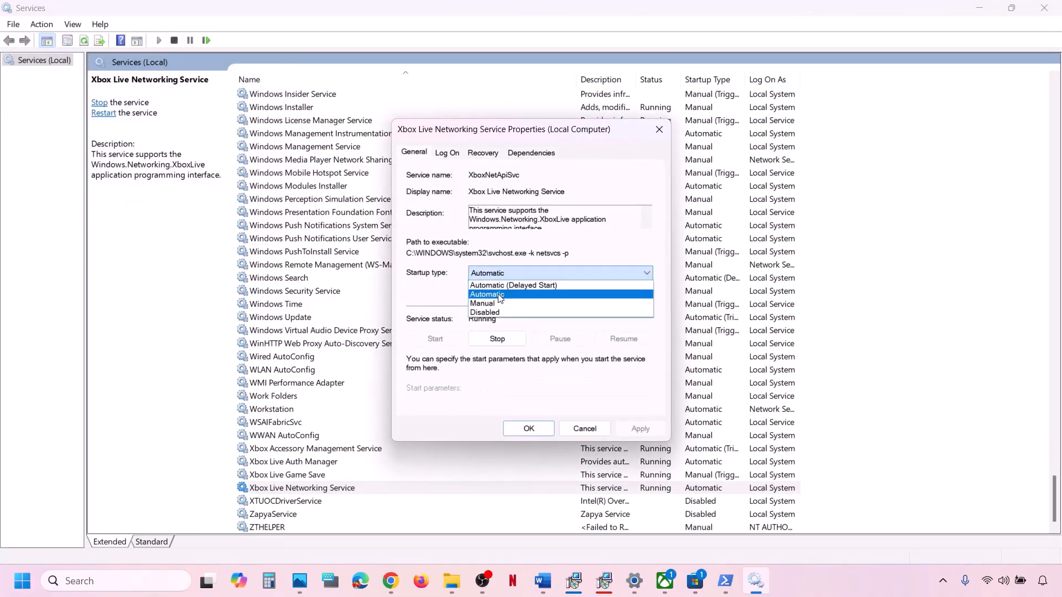
pyautogui.click(501, 292)
pyautogui.click(647, 431)
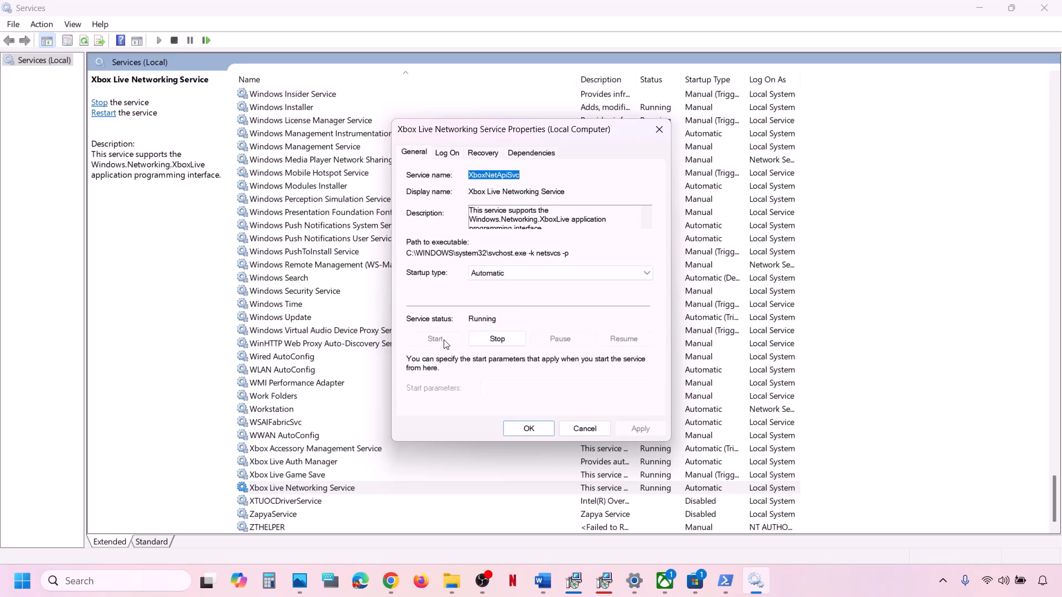
pyautogui.click(523, 428)
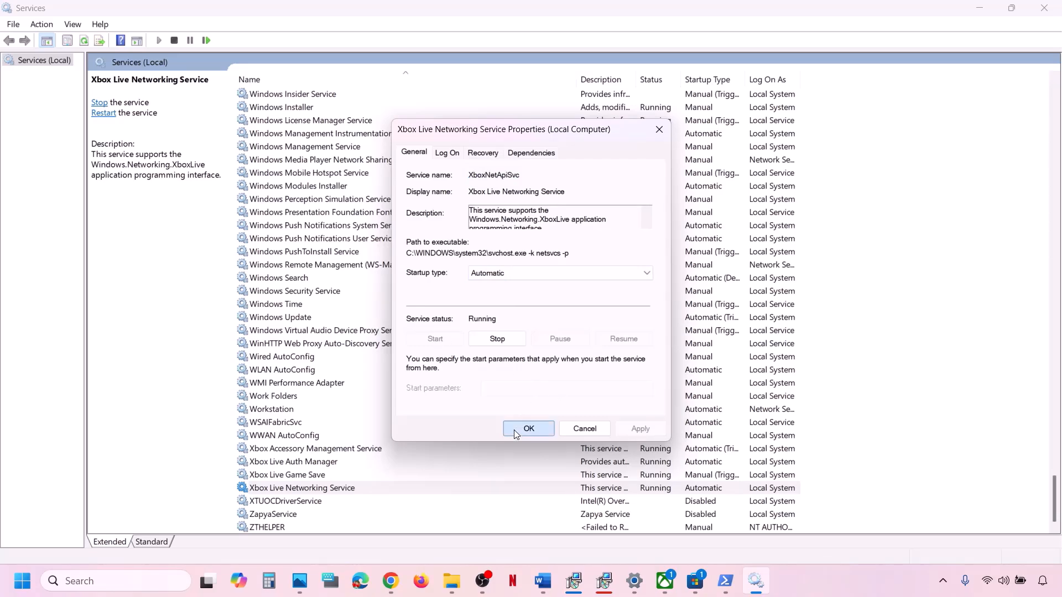
pyautogui.rightClick(350, 488)
pyautogui.click(397, 394)
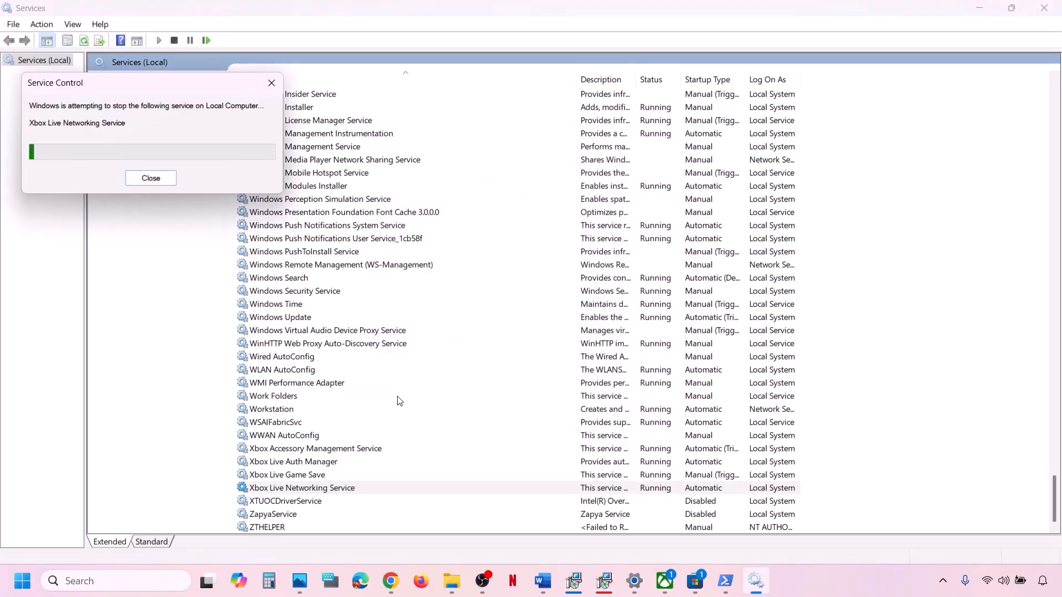
# Find the two Gaming Services entries and restart the one that logs on as Local System.
pyautogui.click(351, 356)
pyautogui.press('h')
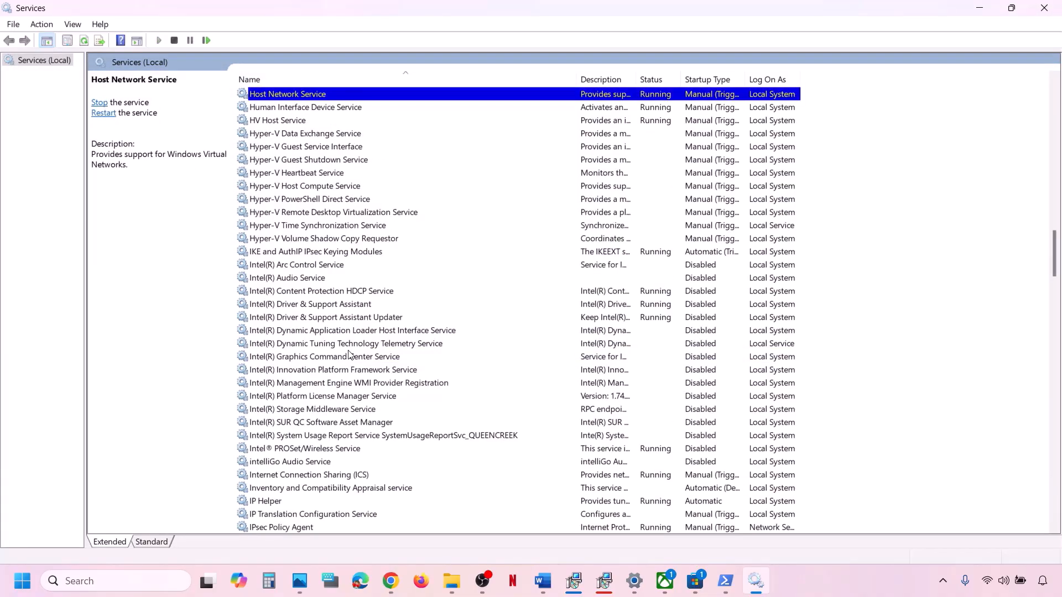
pyautogui.press('g')
pyautogui.scroll(4, 354, 202)
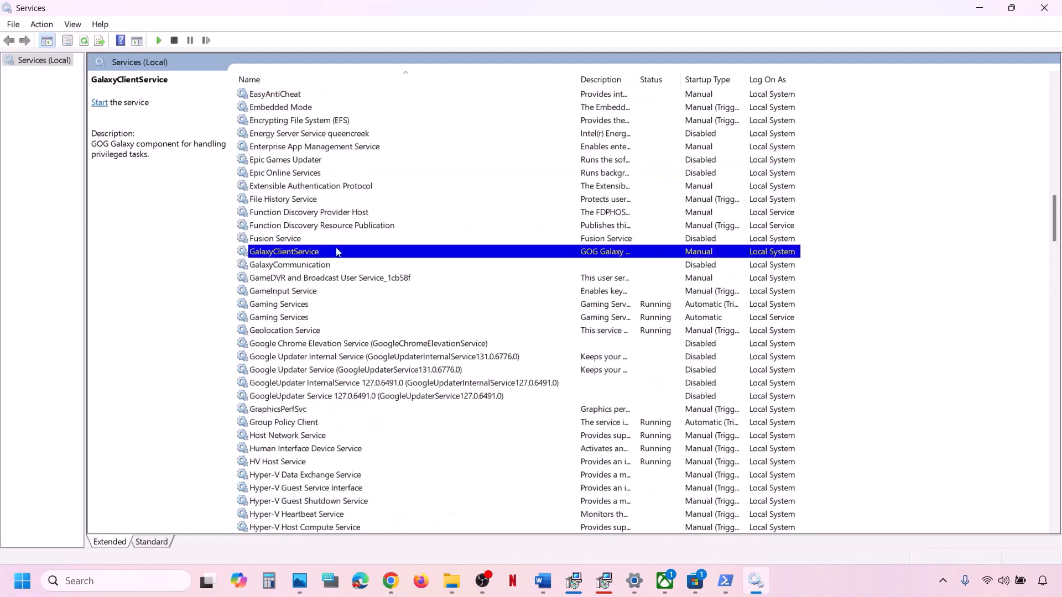
pyautogui.click(295, 305)
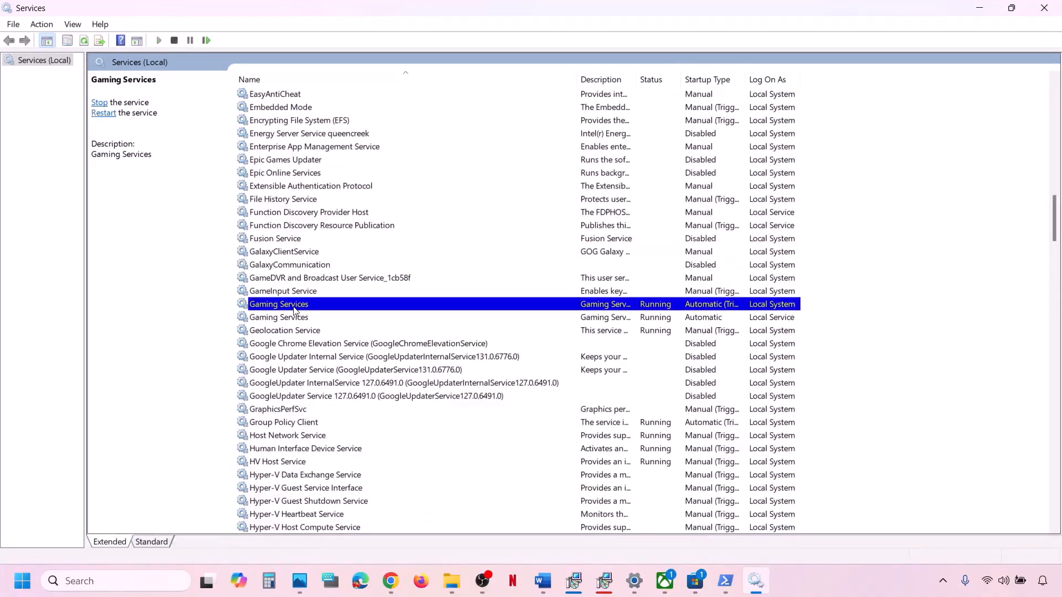
pyautogui.click(635, 318)
pyautogui.click(621, 304)
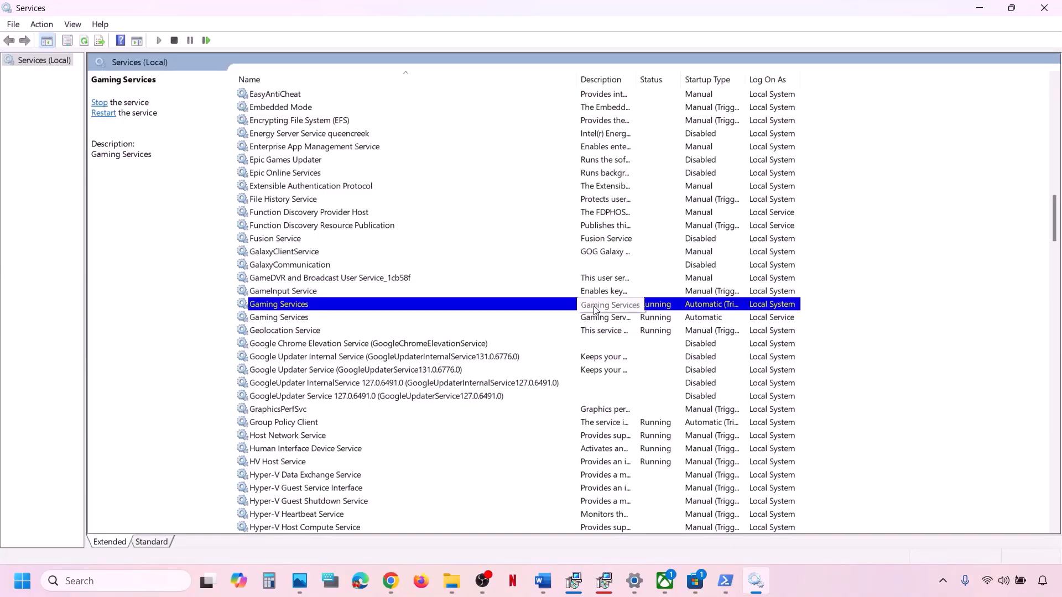
pyautogui.rightClick(595, 307)
pyautogui.click(632, 376)
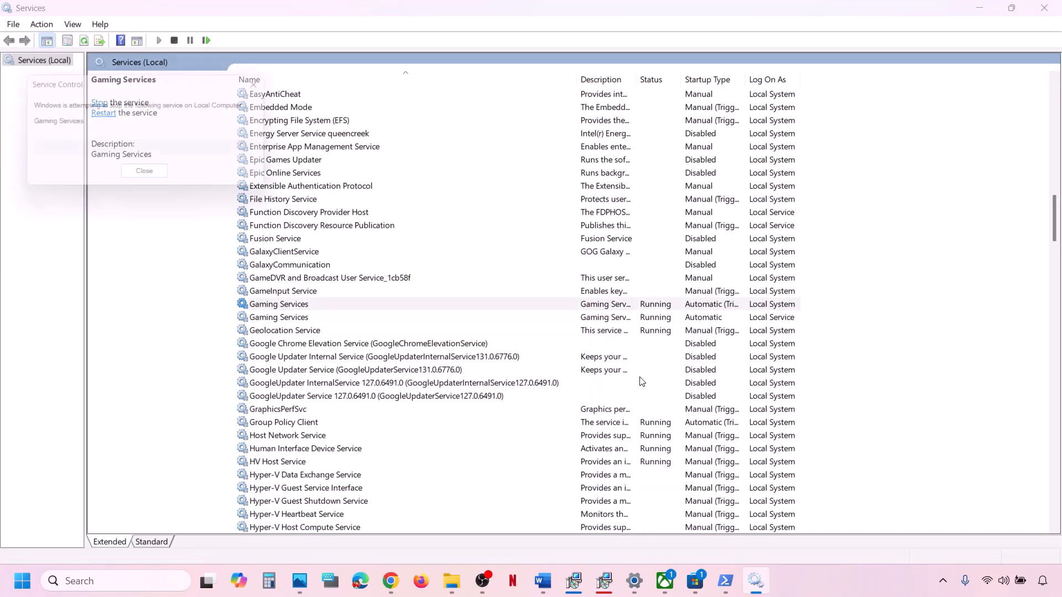
# Stop the Gaming Services entry that logs on as Local Service.
pyautogui.click(609, 318)
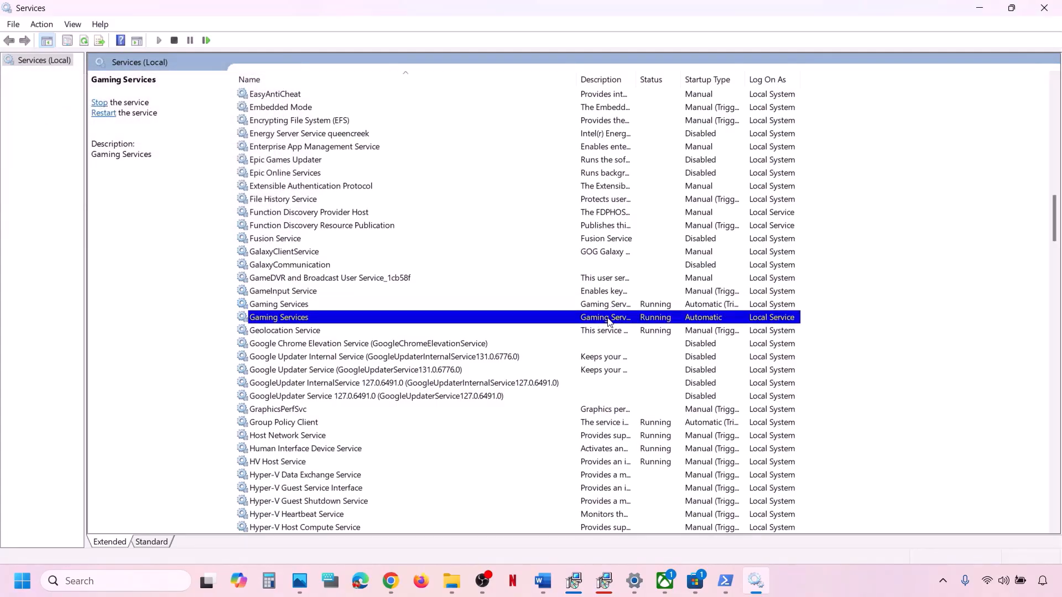
pyautogui.rightClick(609, 320)
pyautogui.click(650, 342)
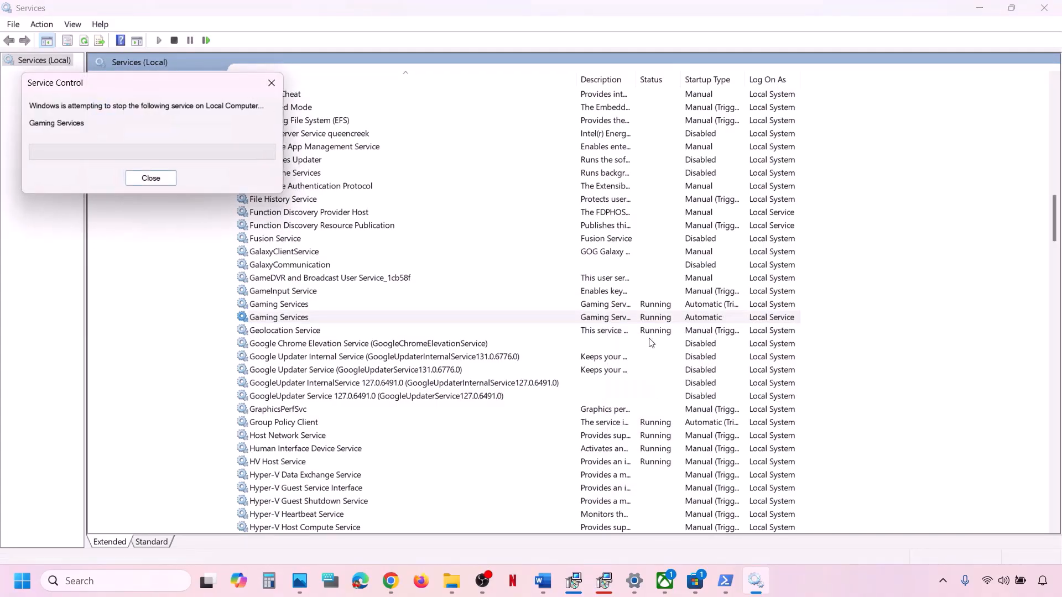
# Stop the Gaming Services entry that logs on as Local System, then the one that logs on as Local Service.
pyautogui.click(626, 305)
pyautogui.rightClick(632, 308)
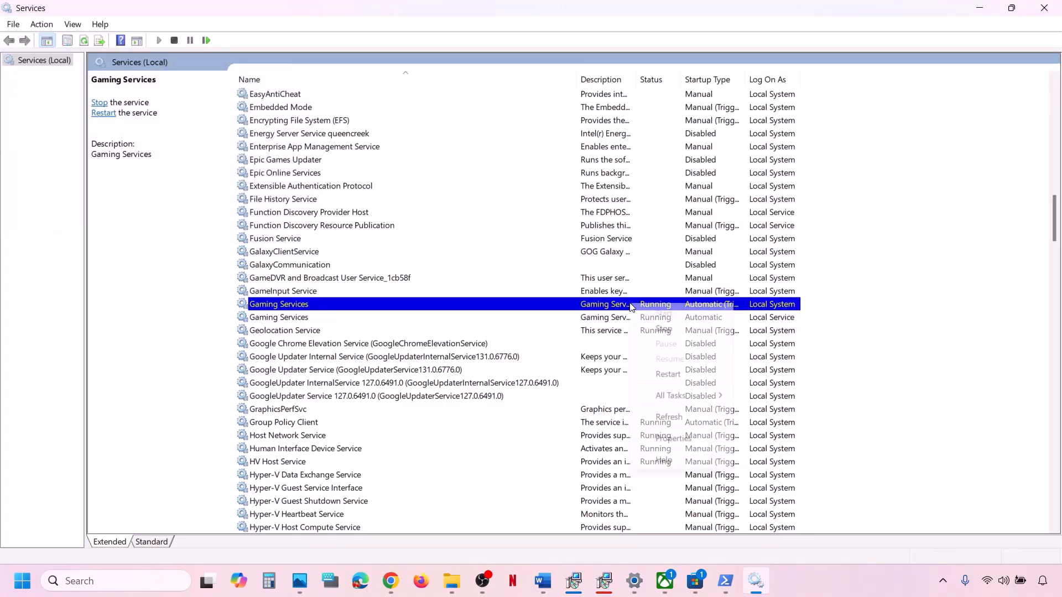
pyautogui.click(634, 327)
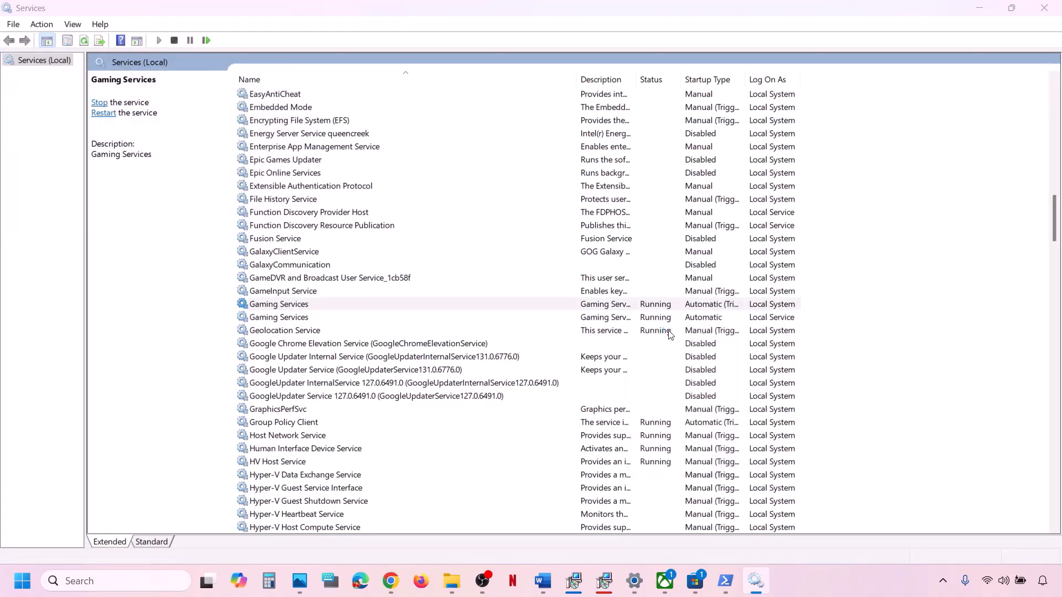
pyautogui.rightClick(617, 319)
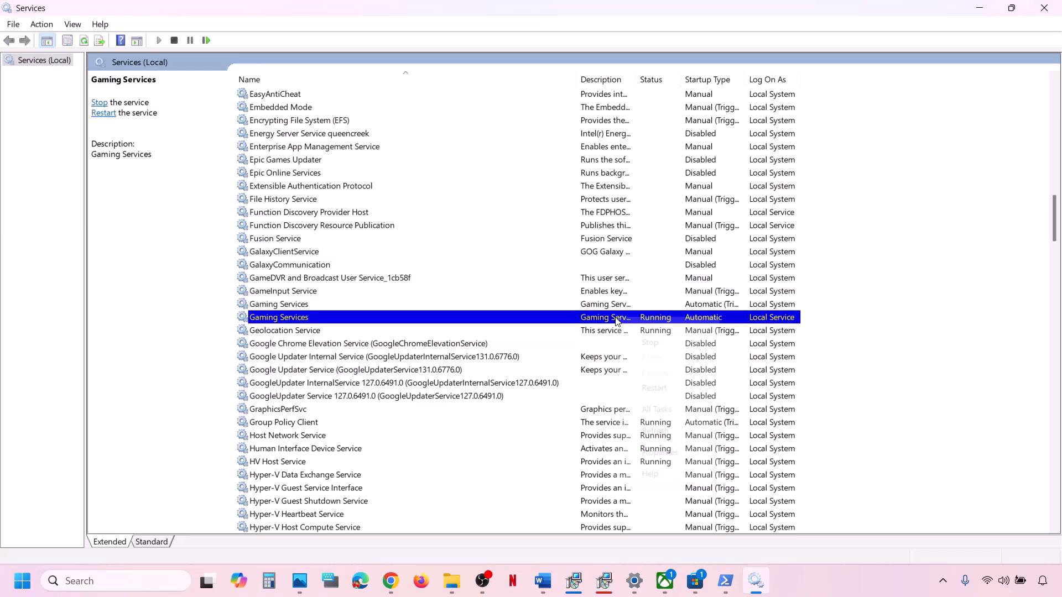
pyautogui.click(659, 339)
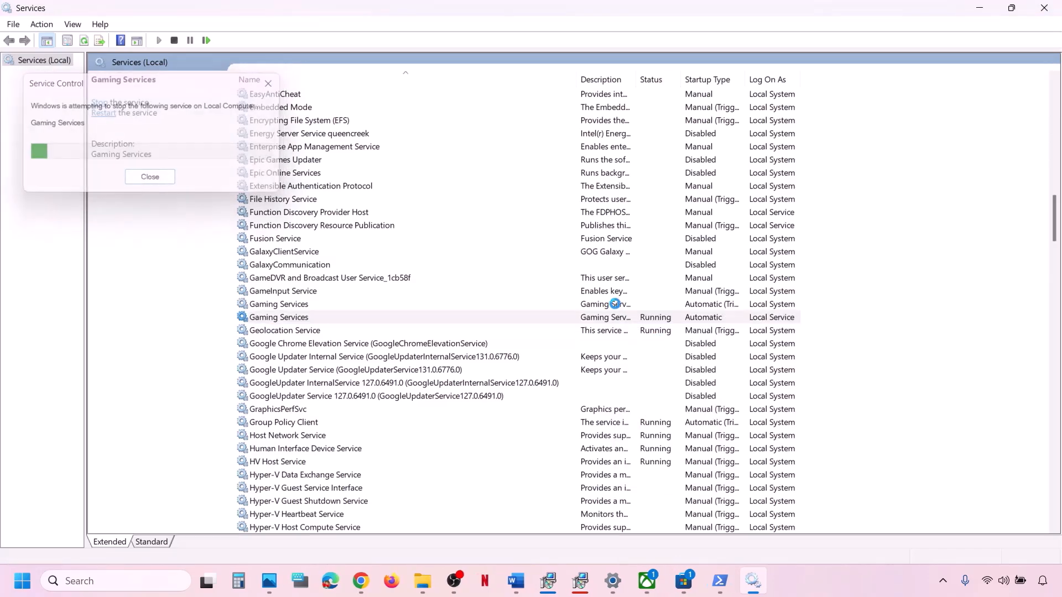
# Restart the Gaming Services entry that logs on as Local Service and stop the one that logs on as Local System.
pyautogui.rightClick(598, 320)
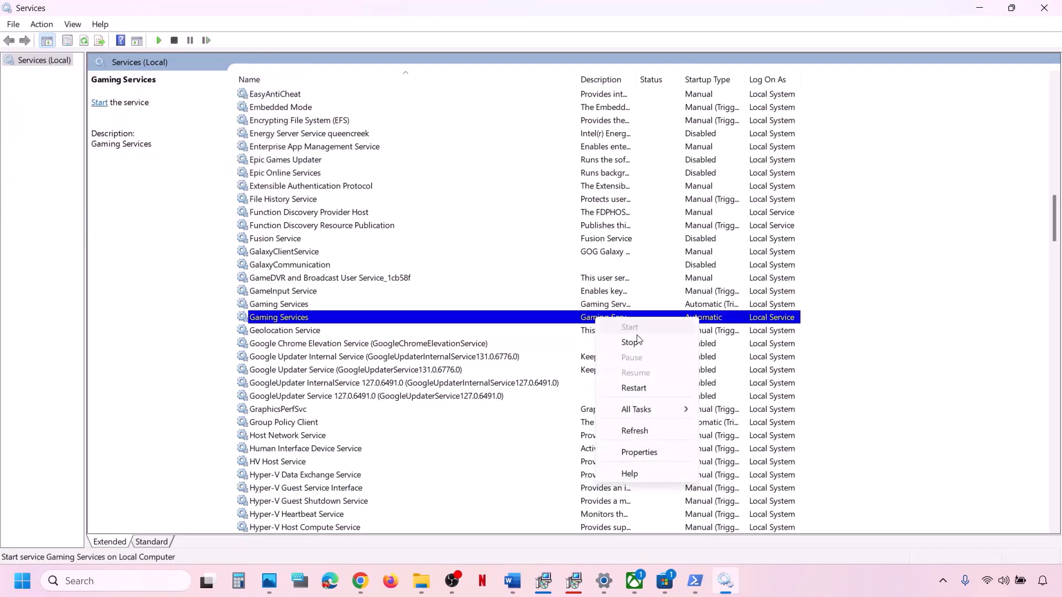
pyautogui.click(637, 388)
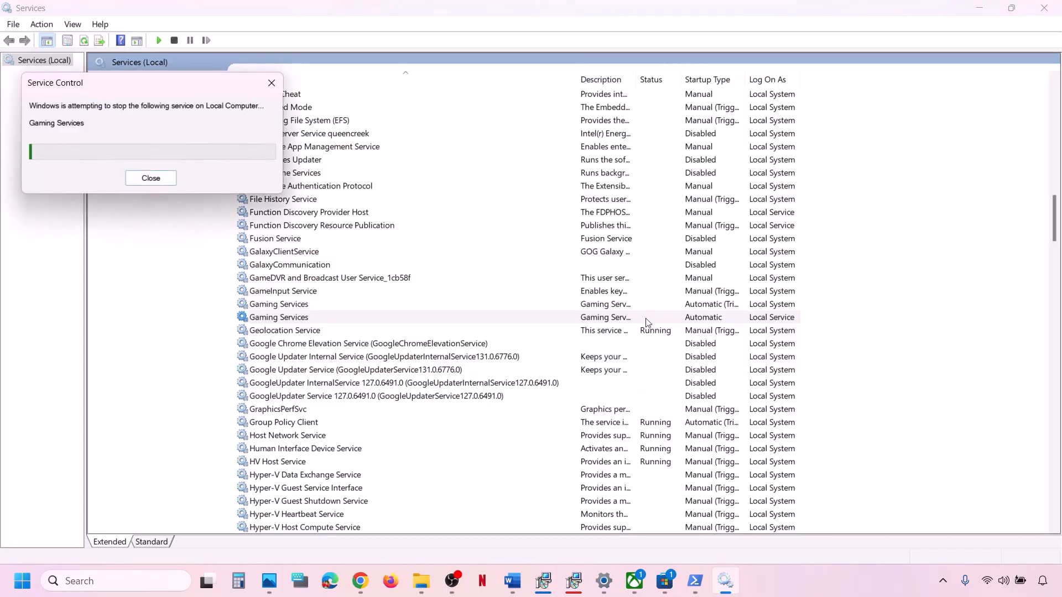
pyautogui.click(619, 306)
pyautogui.rightClick(619, 307)
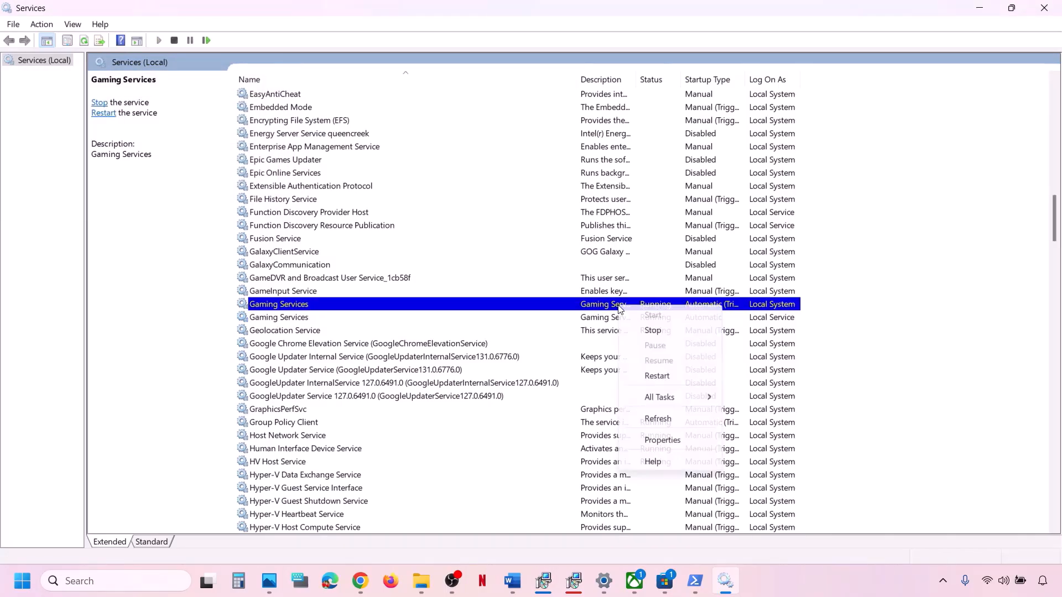
pyautogui.click(669, 331)
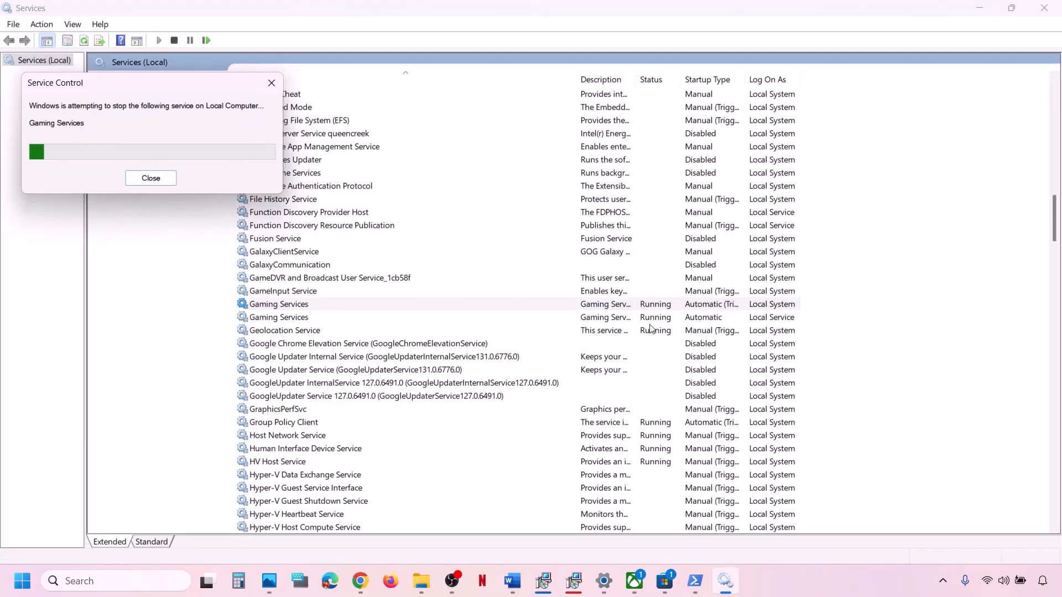
# Set the Windows Update service's startup type to Automatic and restart the service.
pyautogui.click(603, 266)
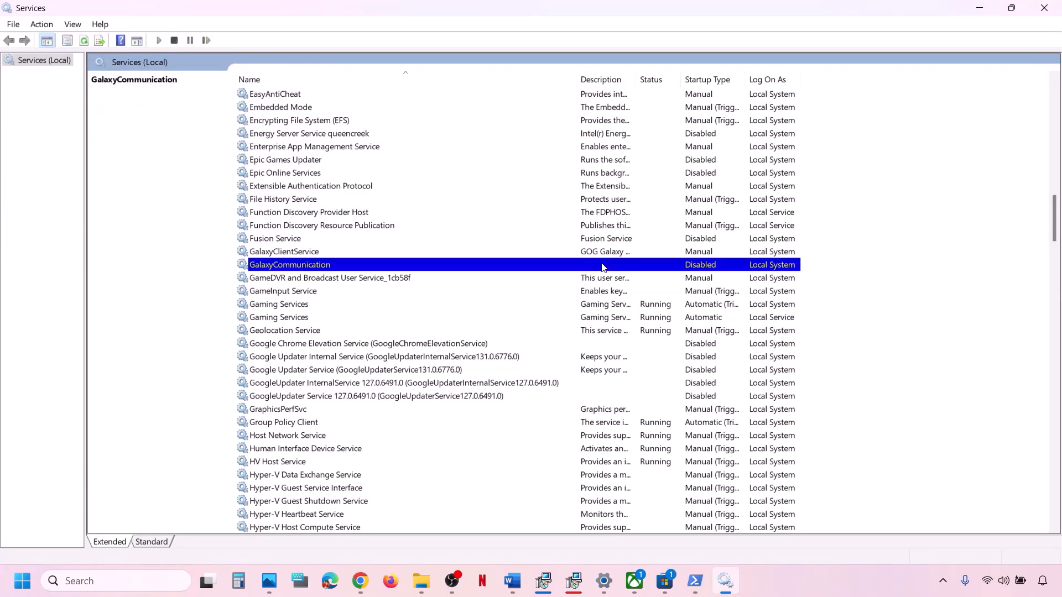
pyautogui.press('w')
pyautogui.scroll(-8, 603, 267)
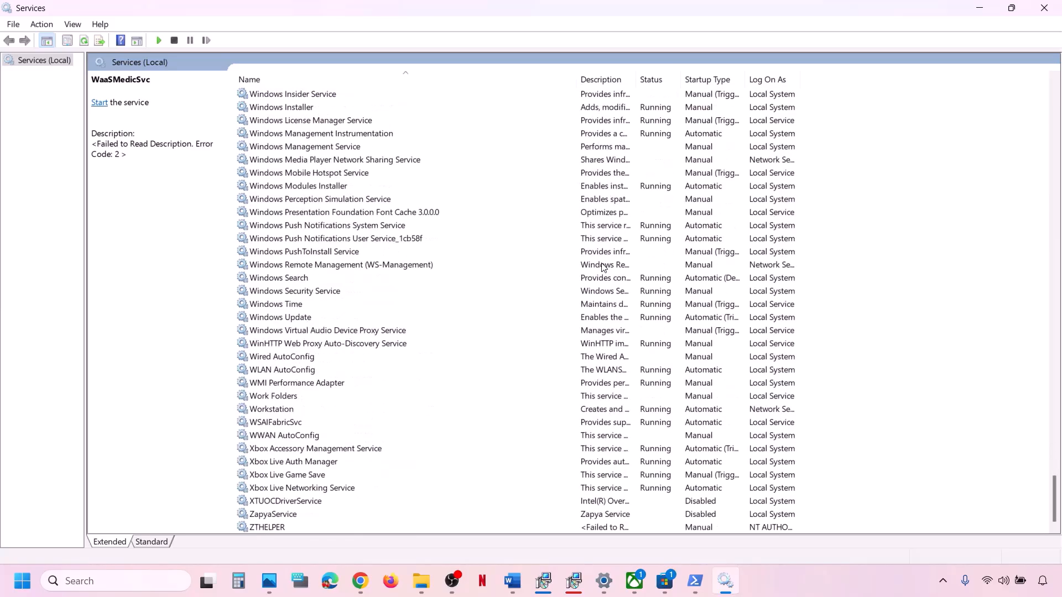
pyautogui.click(297, 319)
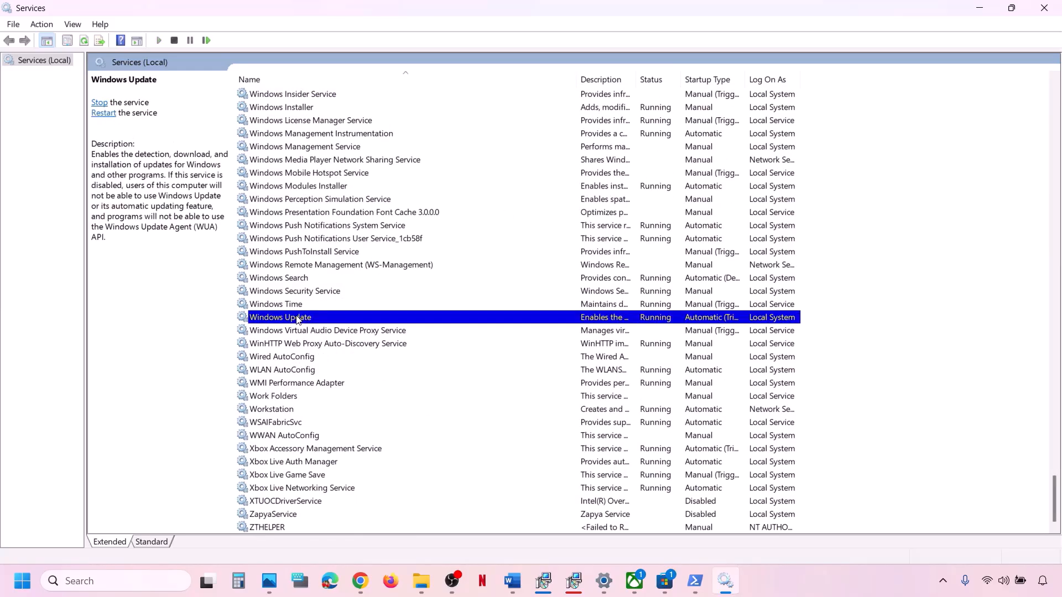
pyautogui.doubleClick(319, 318)
pyautogui.click(510, 274)
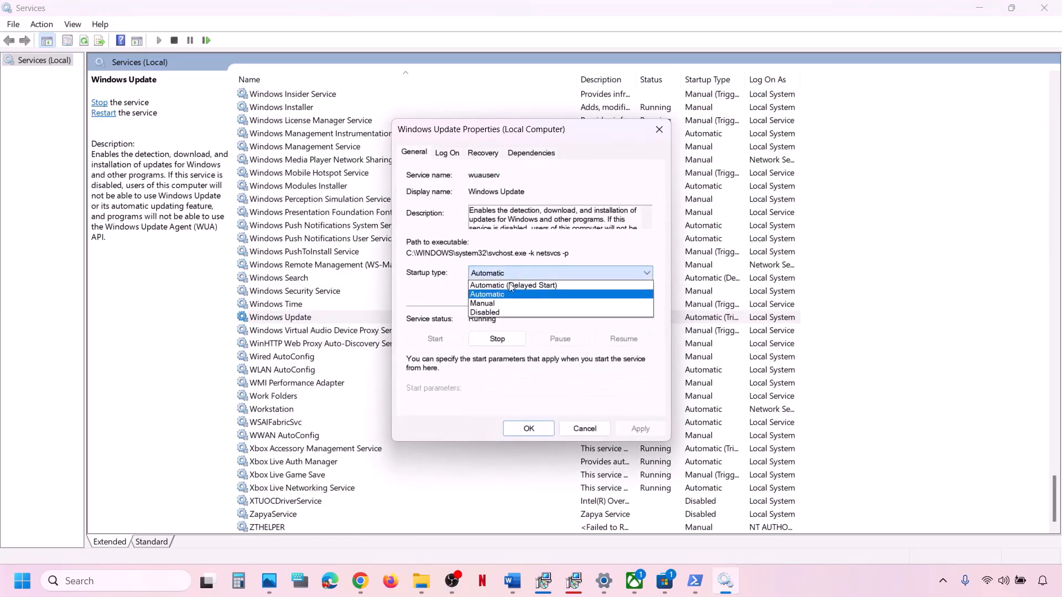
pyautogui.click(506, 295)
pyautogui.click(658, 431)
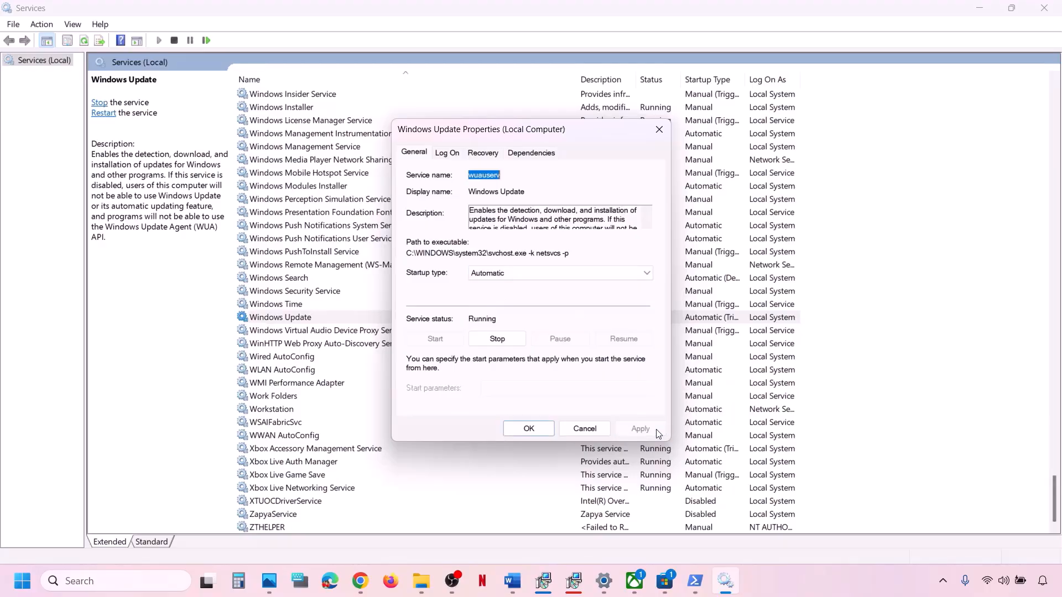
pyautogui.click(529, 429)
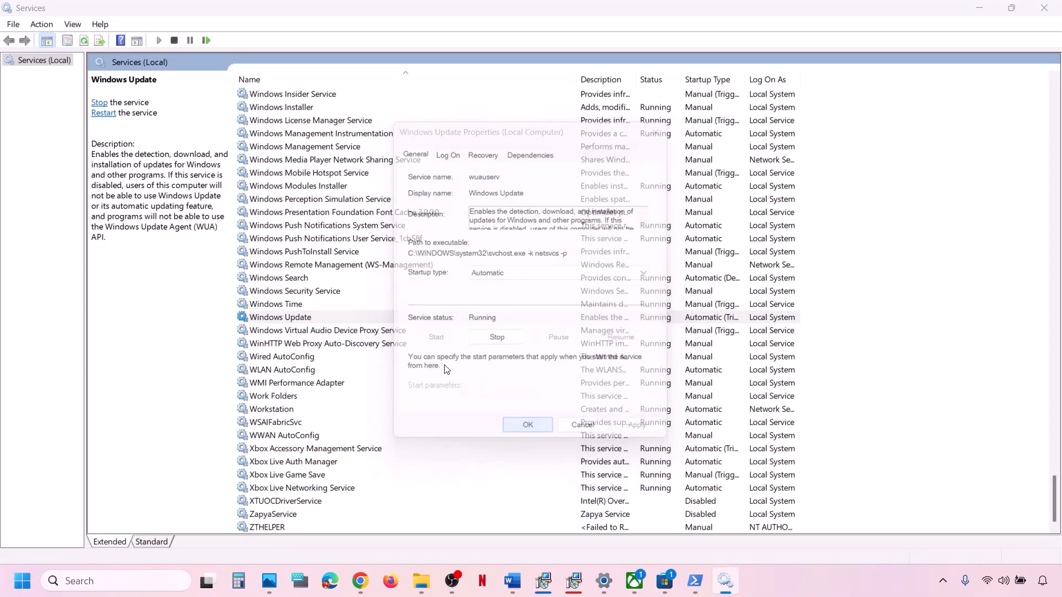
pyautogui.rightClick(296, 320)
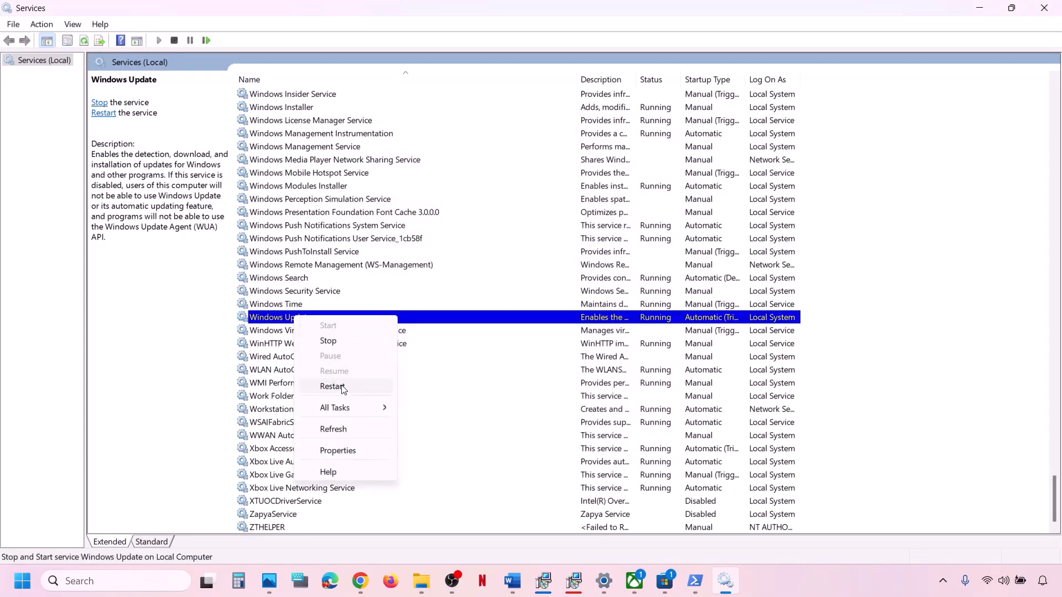
pyautogui.click(343, 388)
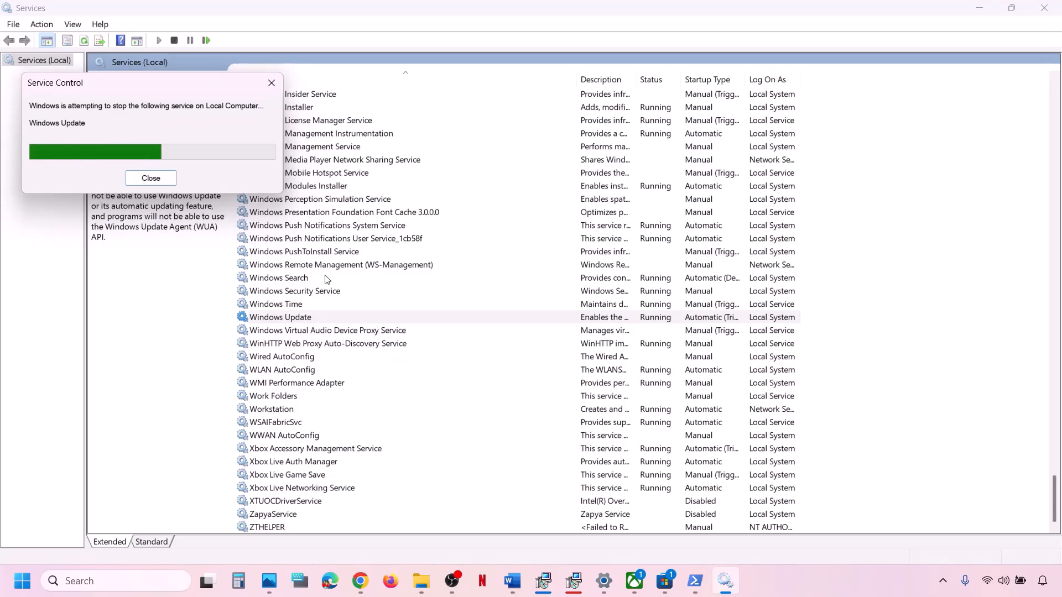
# Switch to the Word notes and check which service follows Windows Update in the Step 20 list.
pyautogui.click(512, 581)
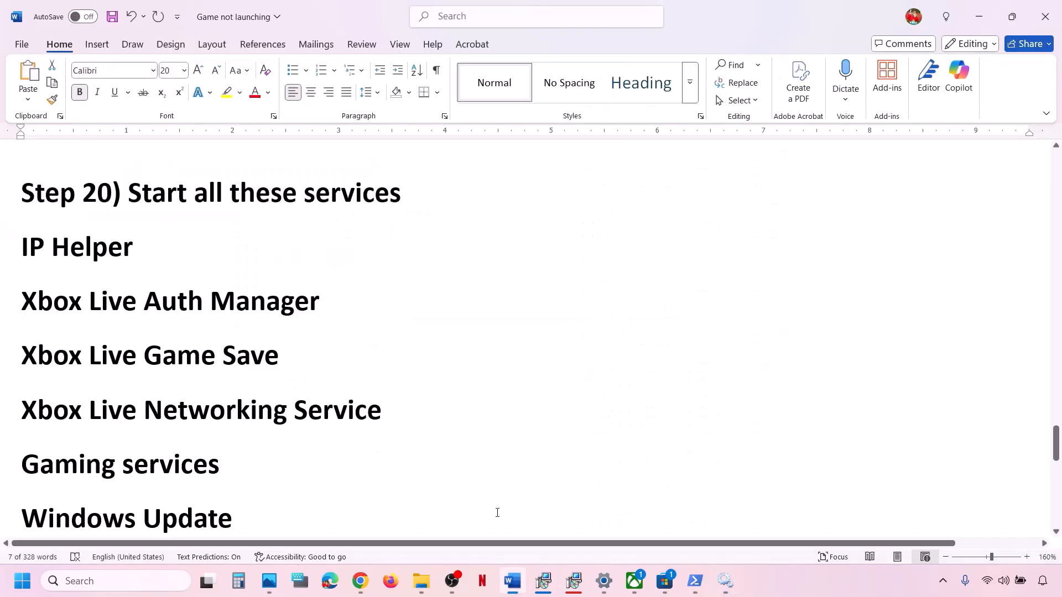
pyautogui.scroll(-2, 240, 437)
pyautogui.tripleClick(162, 465)
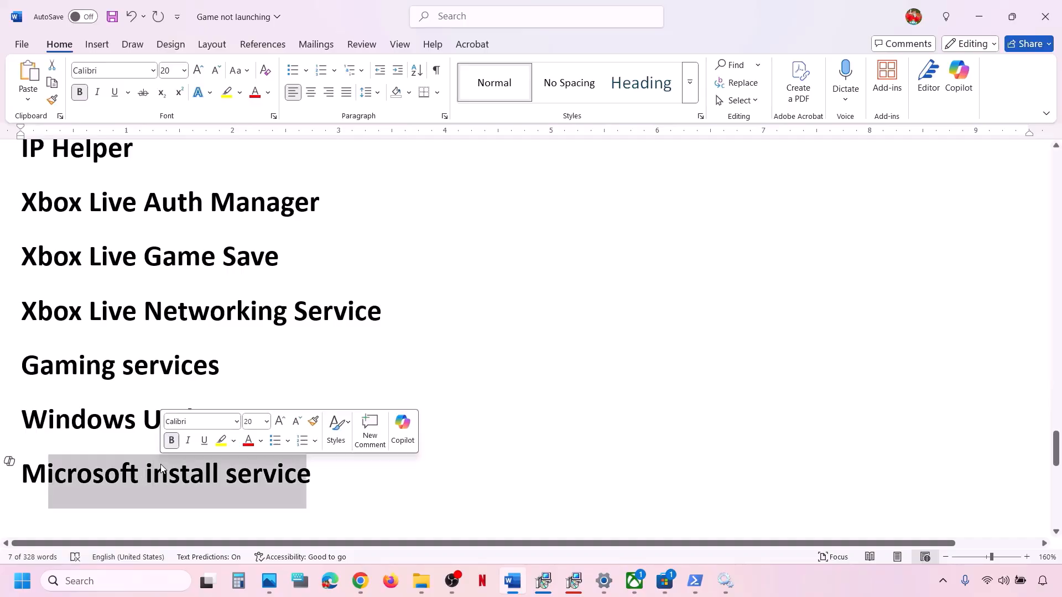
# Return to Services, set the Microsoft Store Install Service's startup type to Automatic, and restart the service.
pyautogui.moveTo(725, 580)
pyautogui.click(722, 527)
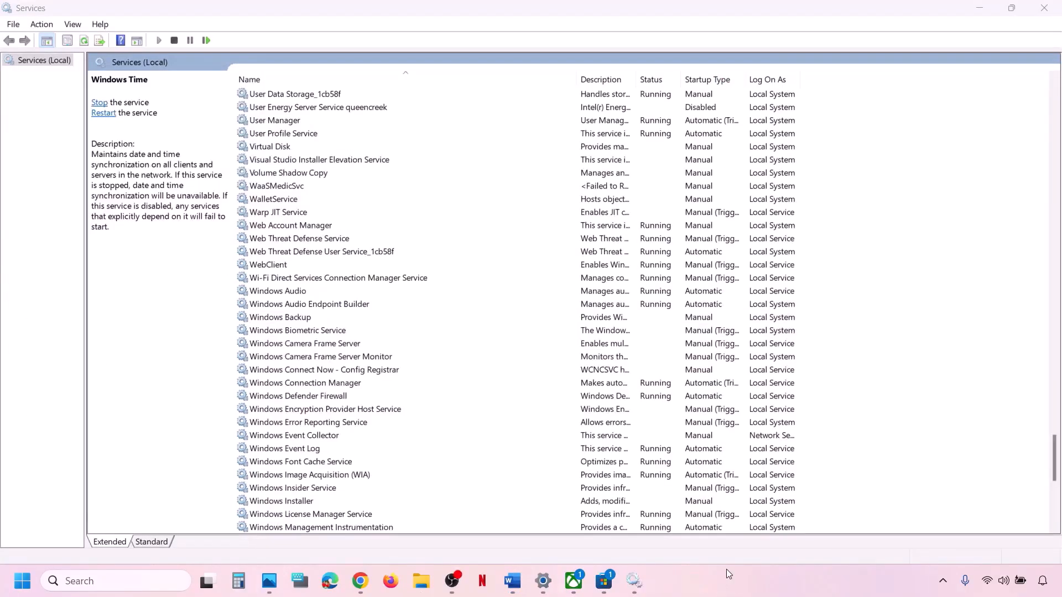
pyautogui.click(442, 427)
pyautogui.write('mi')
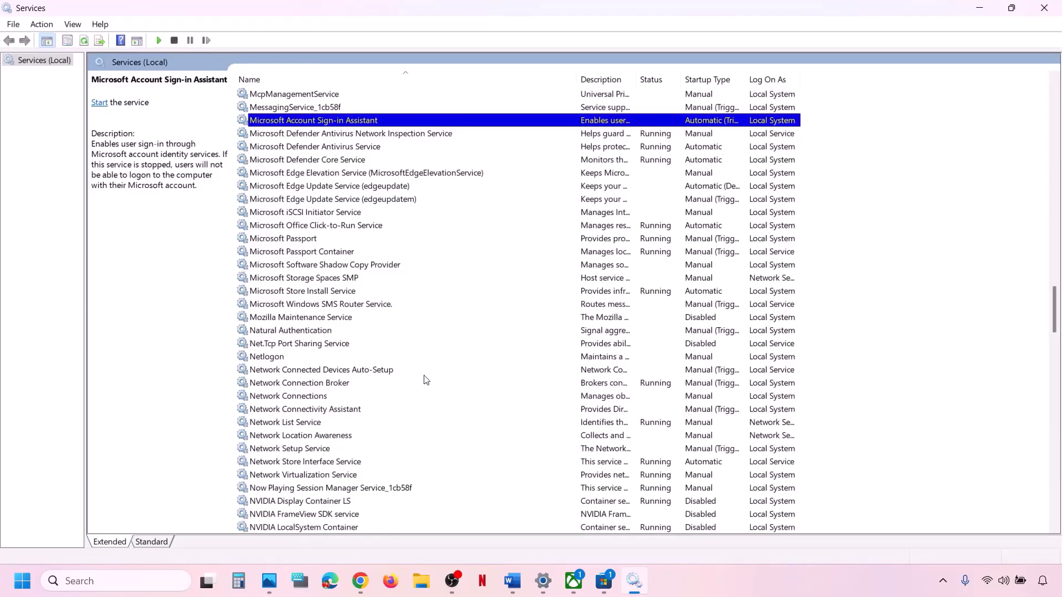
pyautogui.click(348, 293)
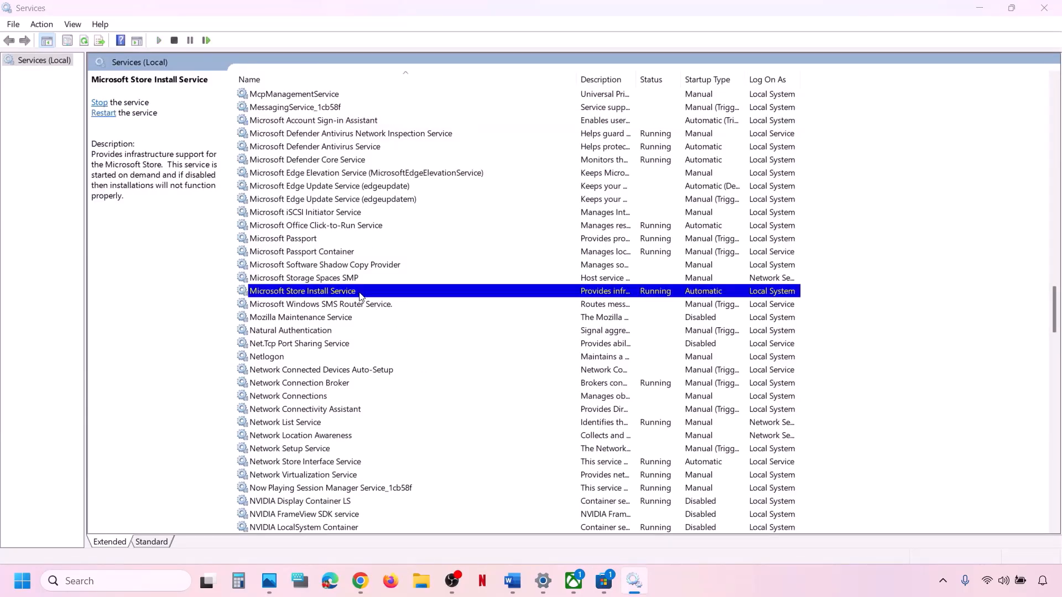
pyautogui.doubleClick(360, 297)
pyautogui.click(491, 273)
pyautogui.click(507, 299)
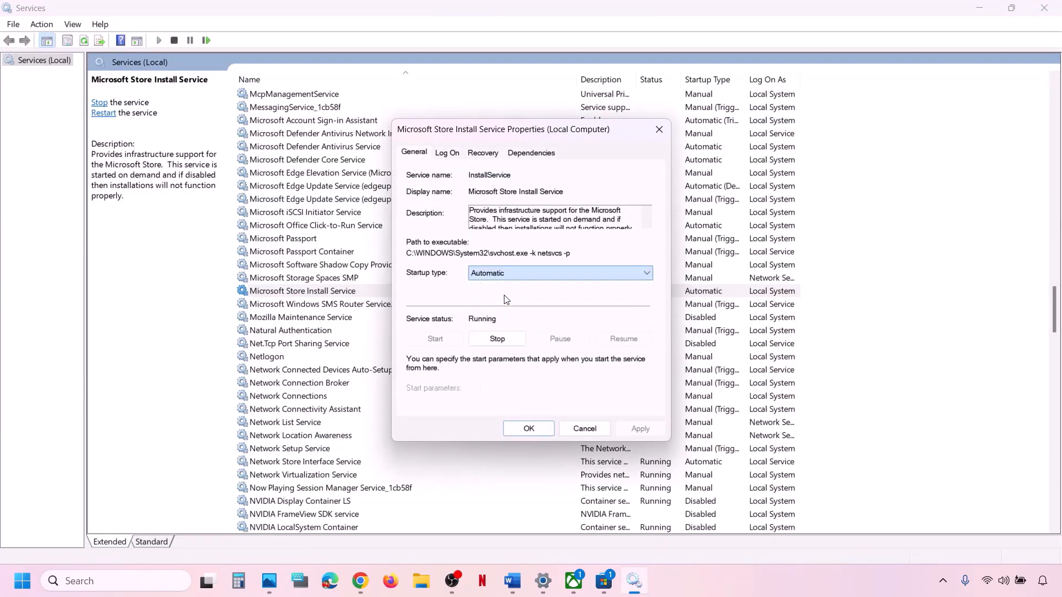
pyautogui.click(640, 429)
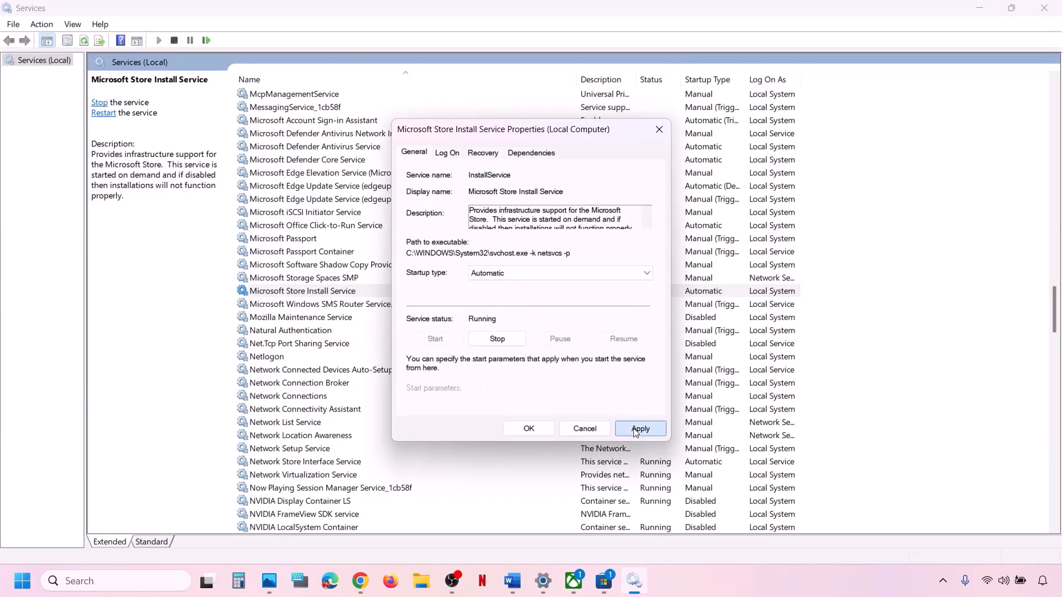
pyautogui.click(524, 430)
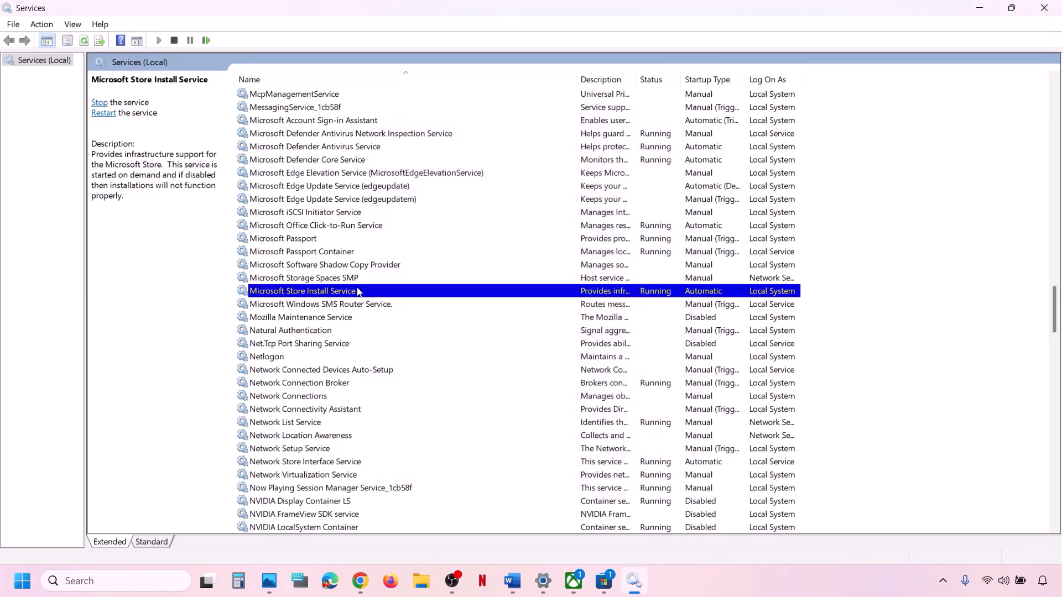
pyautogui.rightClick(359, 291)
pyautogui.click(417, 358)
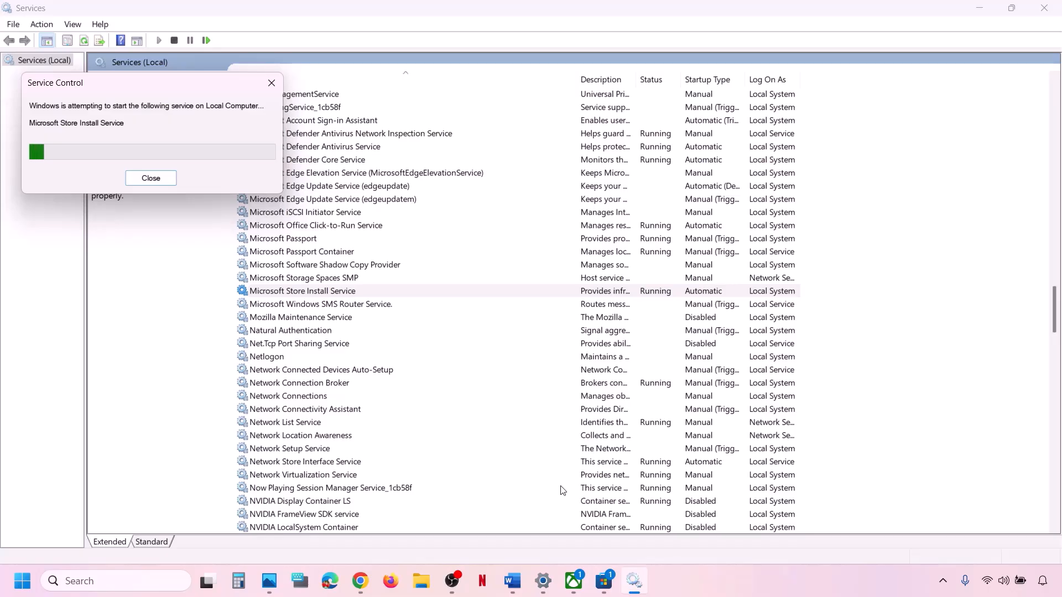
# Copy the Get-AppxPackage *gamingservices* removal command from Step 21 of the Word notes.
pyautogui.click(513, 581)
pyautogui.scroll(-1, 356, 379)
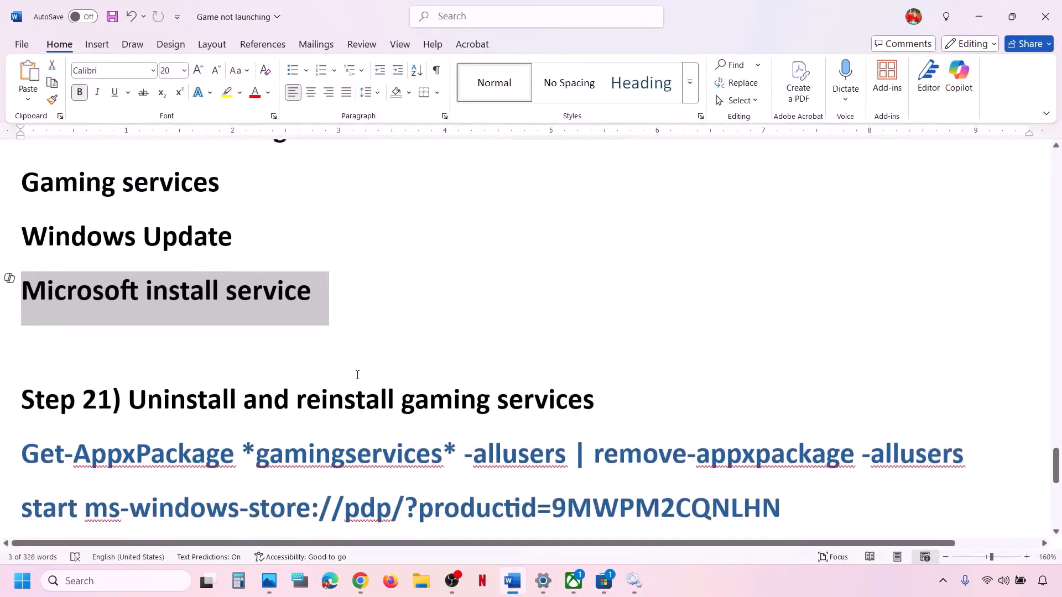
pyautogui.scroll(-3, 357, 375)
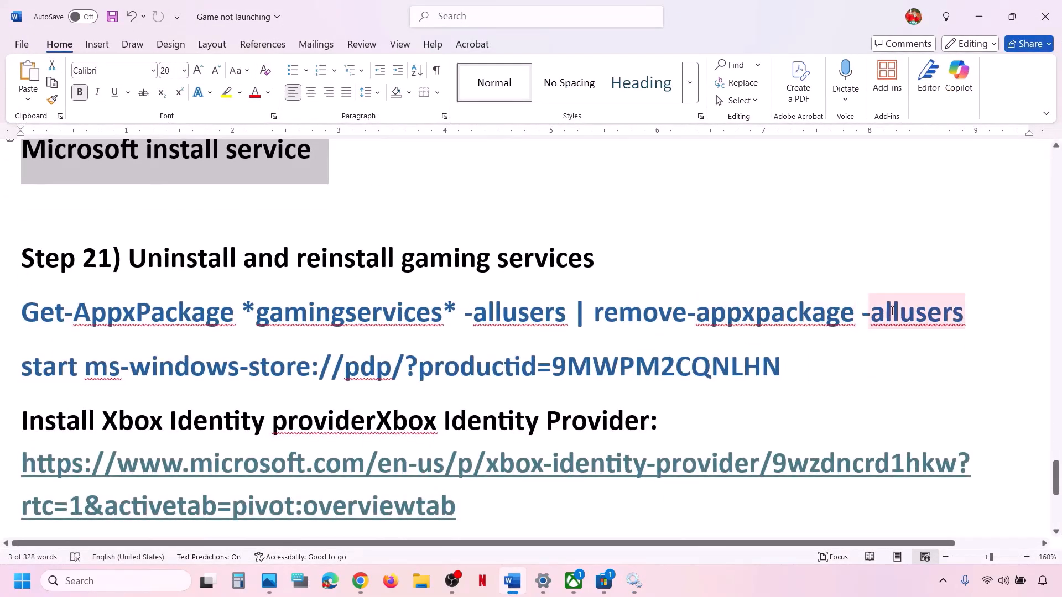
pyautogui.moveTo(980, 311); pyautogui.dragTo(47, 315)
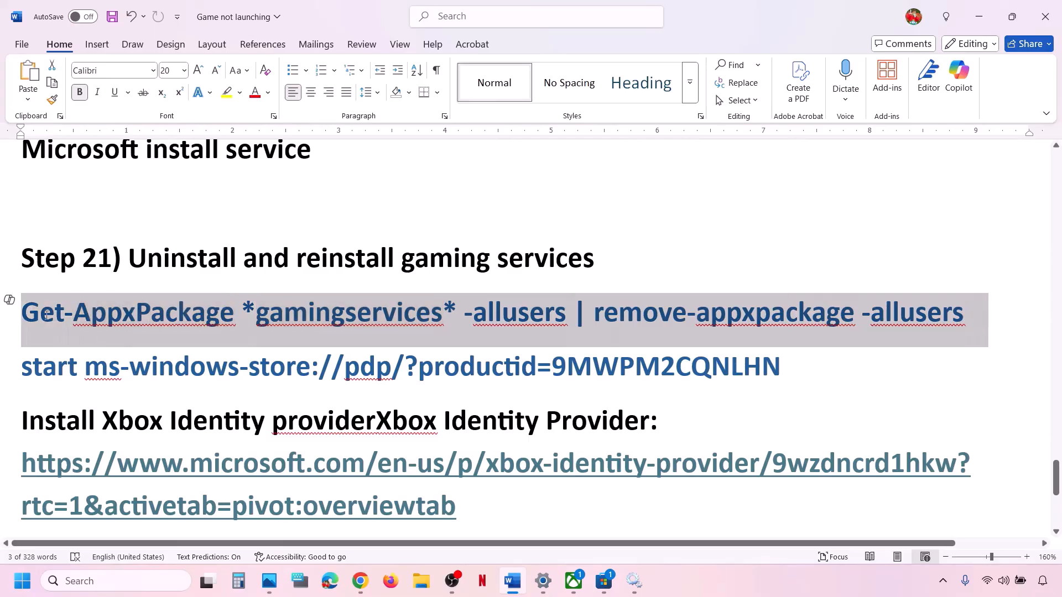
pyautogui.rightClick(237, 321)
pyautogui.click(273, 102)
# Open Windows PowerShell as administrator and run Get-AppxPackage *gamingservices* -allusers | remove-appxpackage -allusers.
pyautogui.click(110, 581)
pyautogui.write('pow')
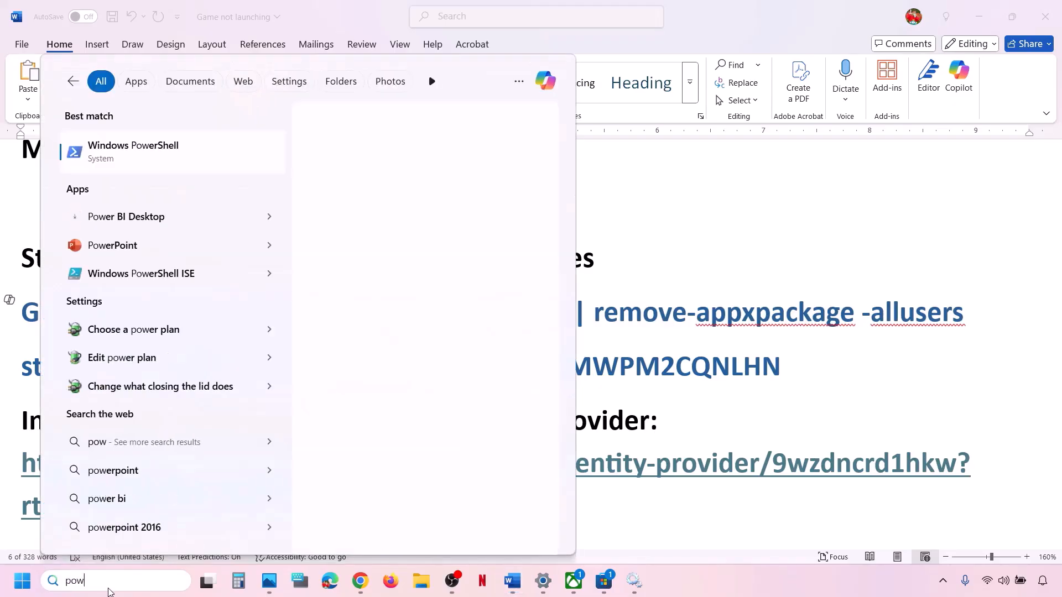
pyautogui.write('ershell')
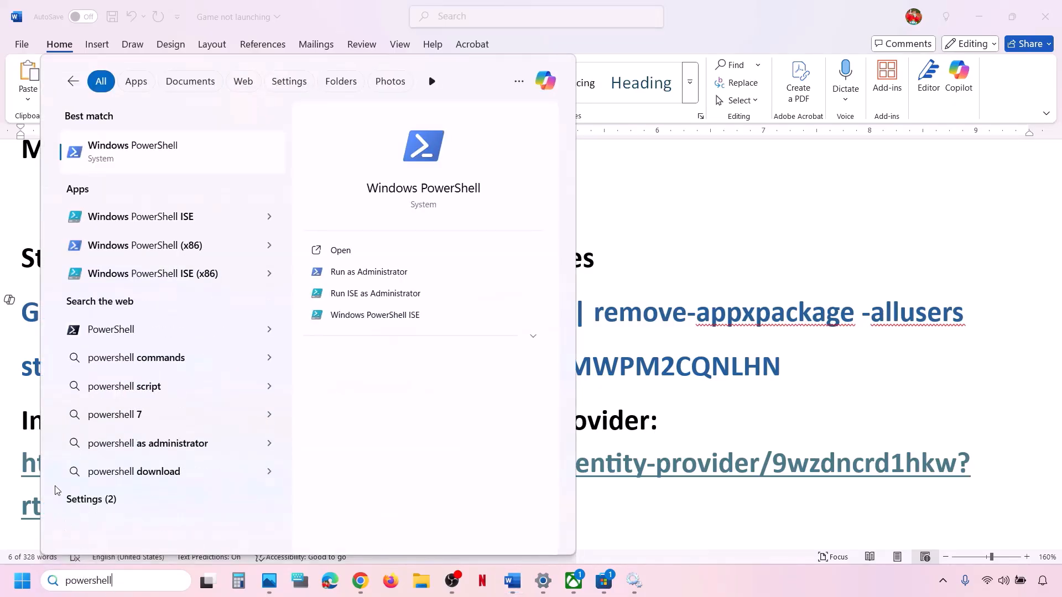
pyautogui.rightClick(170, 154)
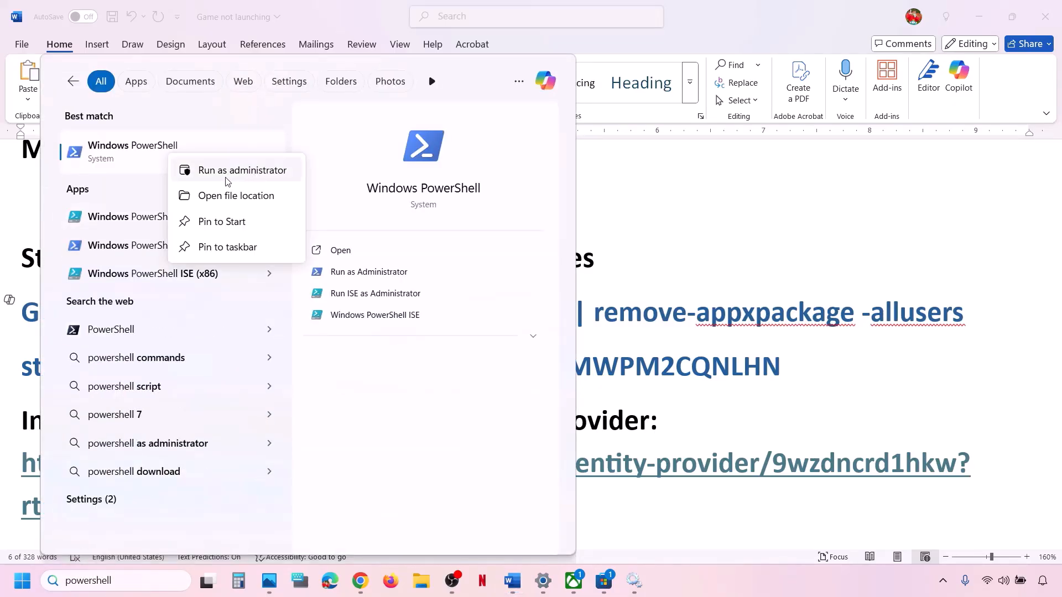
pyautogui.click(262, 182)
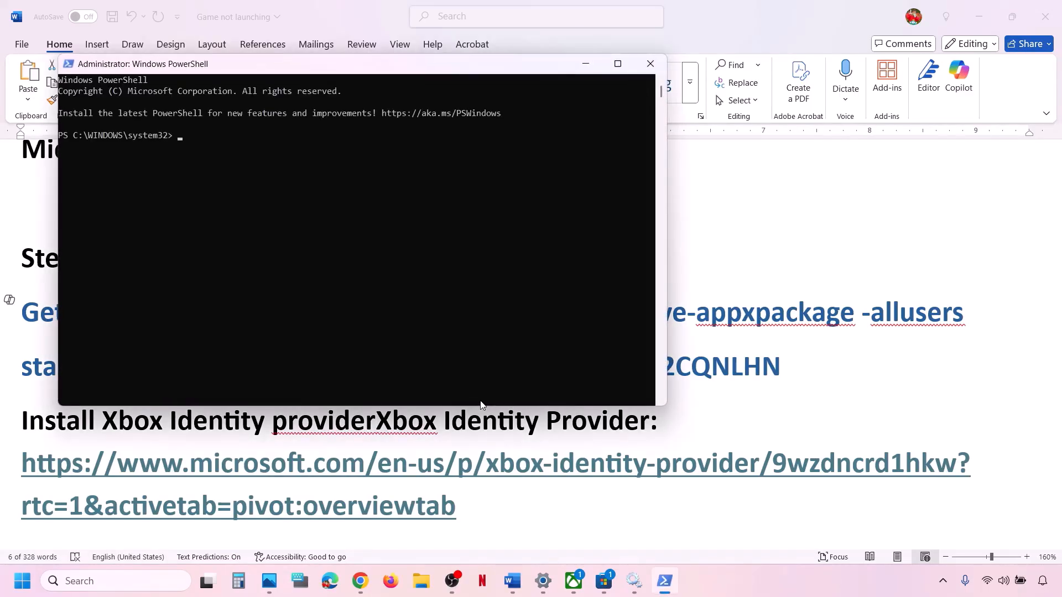
pyautogui.hotkey('ctrl', 'v')
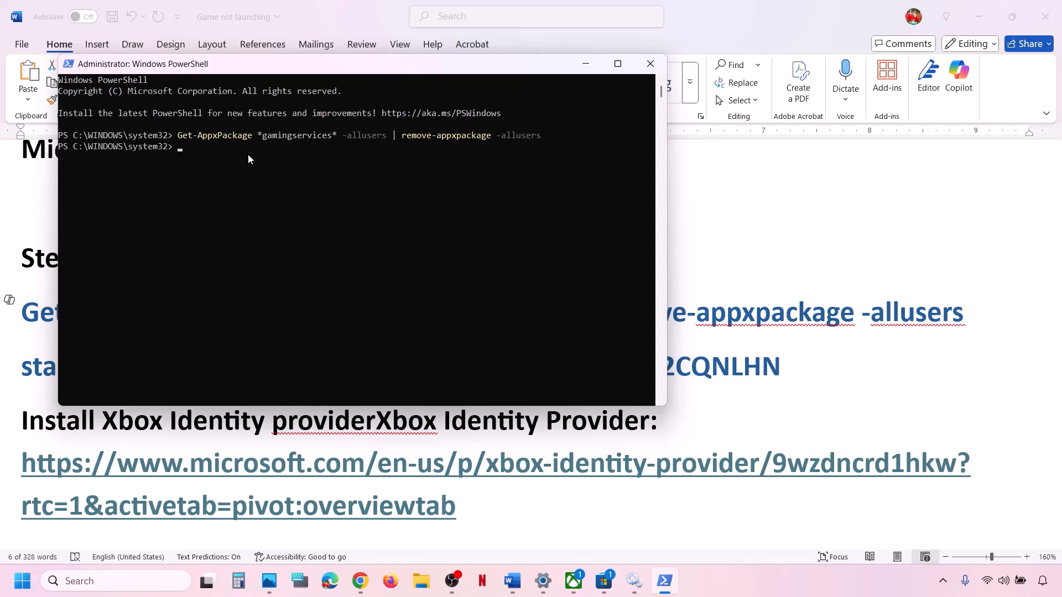
# Copy the start ms-windows-store://pdp/?productid=9MWPM2CQNLHN command from Step 21 of the Word notes and run it in the administrator PowerShell.
pyautogui.hotkey('alt', 'Tab')
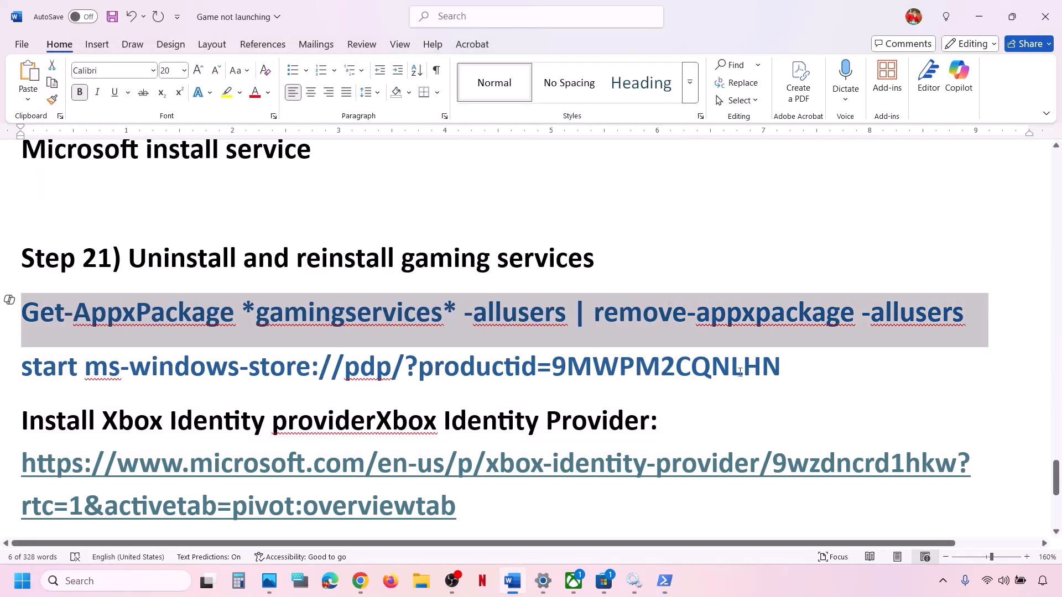
pyautogui.moveTo(783, 363); pyautogui.dragTo(44, 368)
pyautogui.rightClick(43, 368)
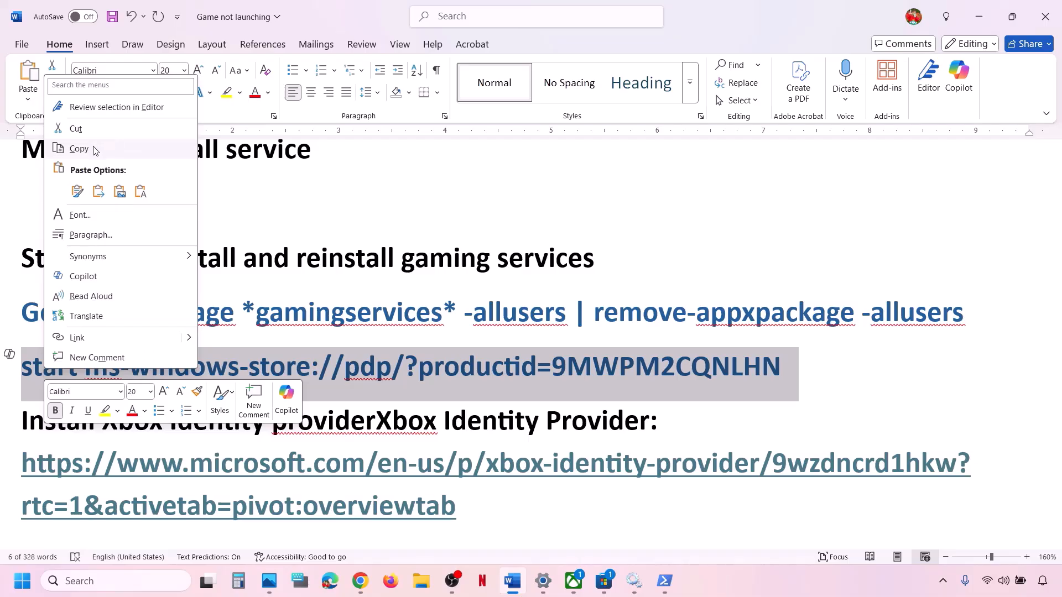
pyautogui.click(79, 148)
pyautogui.click(665, 581)
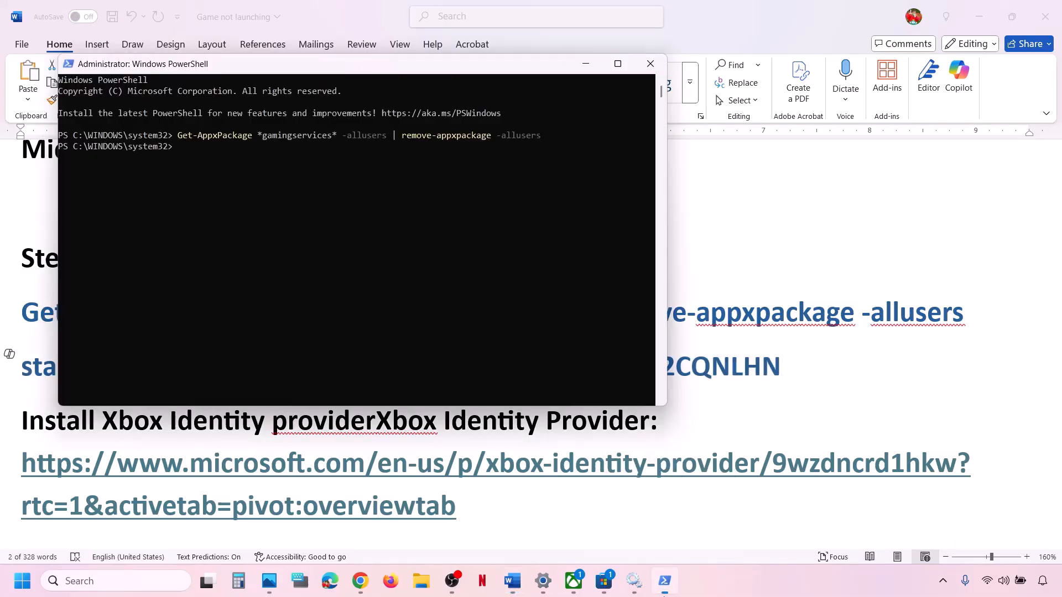
pyautogui.rightClick(363, 339)
pyautogui.press('Return')
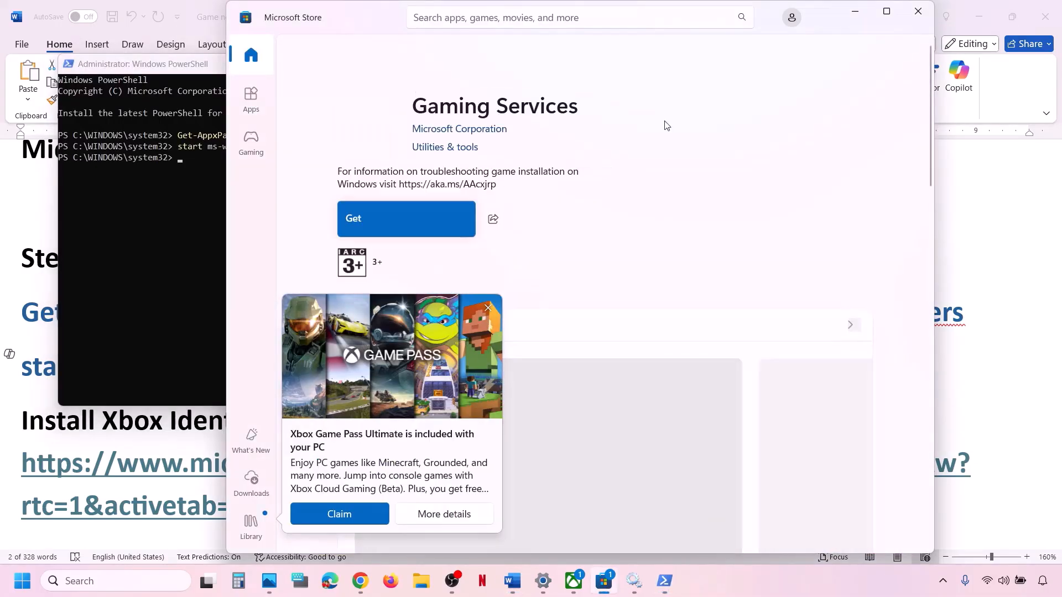
# Dismiss the Game Pass offer, maximize the Microsoft Store, and start installing Gaming Services.
pyautogui.click(488, 308)
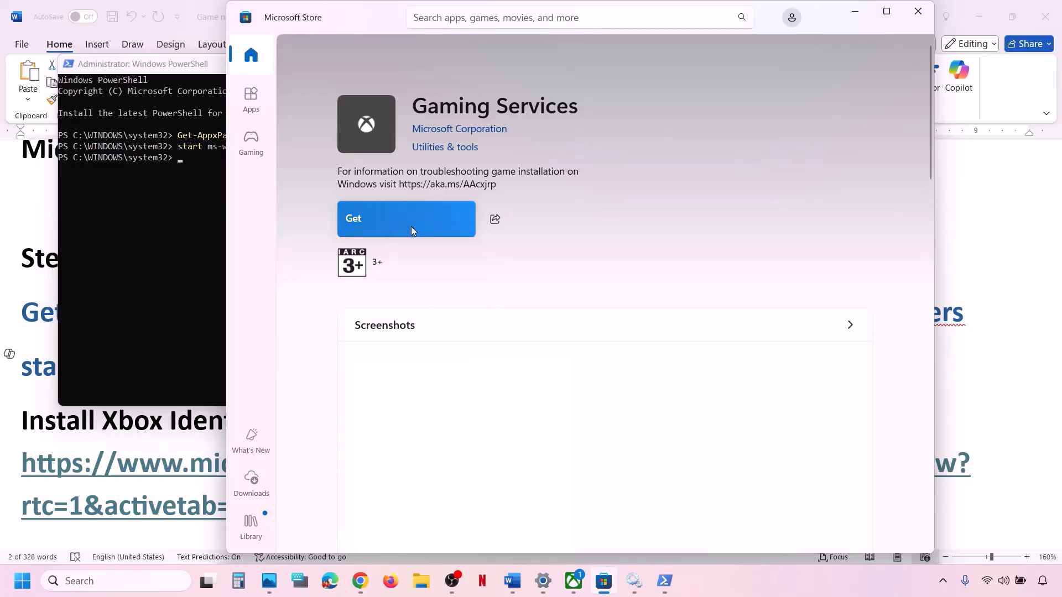
pyautogui.click(886, 11)
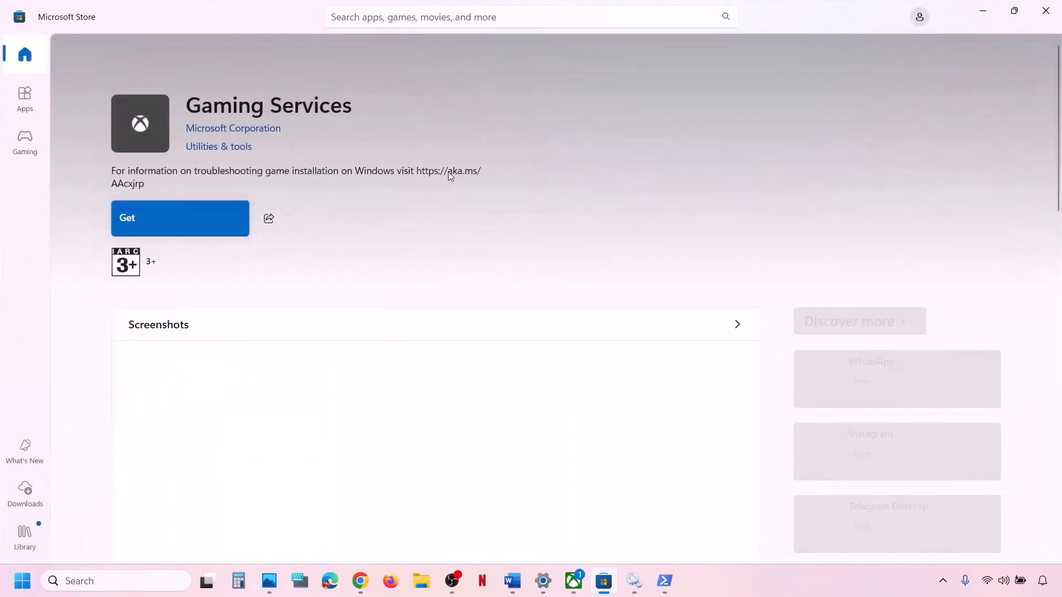
pyautogui.click(209, 218)
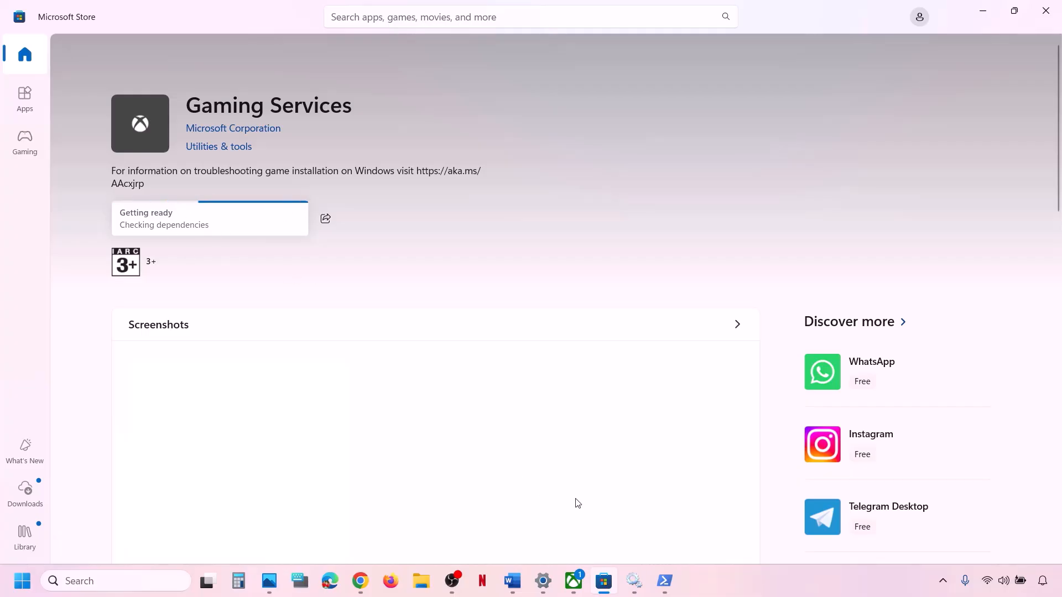
# Return to the Word notes and copy the Xbox Identity Provider link below Step 21.
pyautogui.click(513, 580)
pyautogui.scroll(-2, 342, 473)
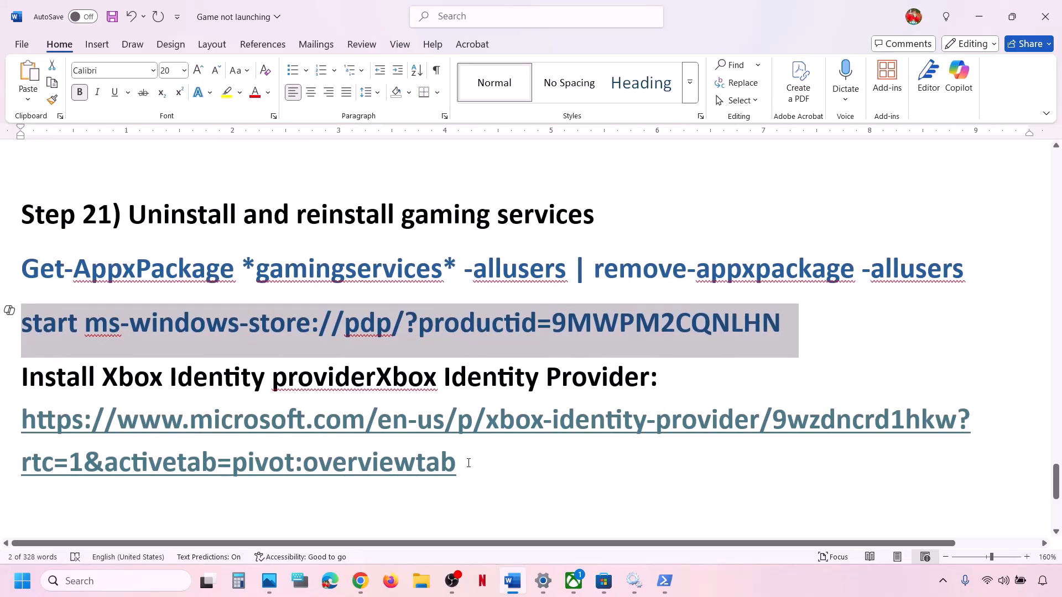
pyautogui.tripleClick(468, 463)
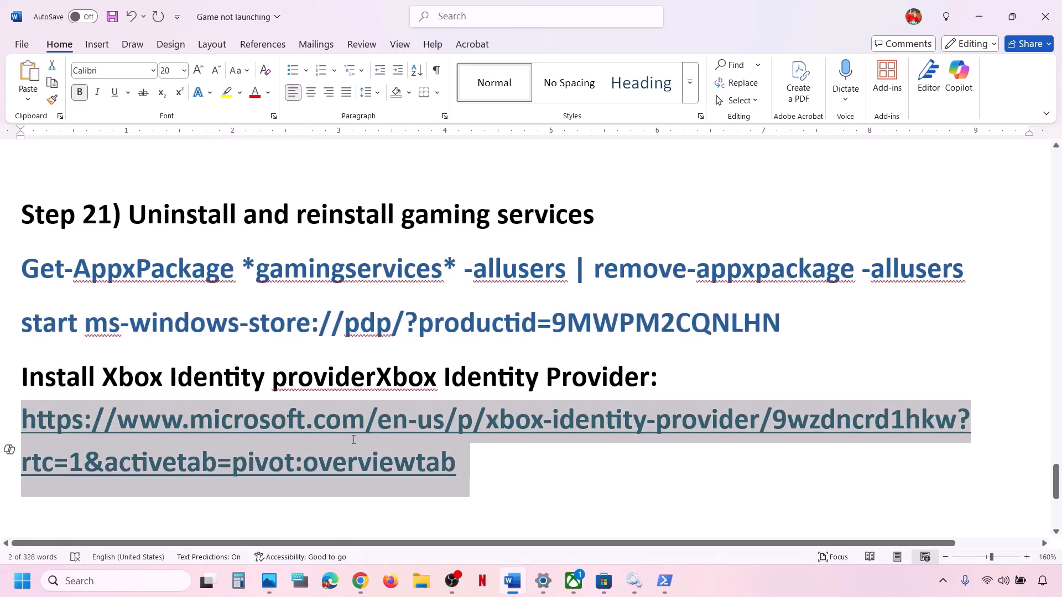
pyautogui.rightClick(208, 423)
pyautogui.click(259, 142)
# Open the copied link in a new Chrome tab, download Xbox Identity Provider, and allow its page to open in the Microsoft Store.
pyautogui.click(360, 581)
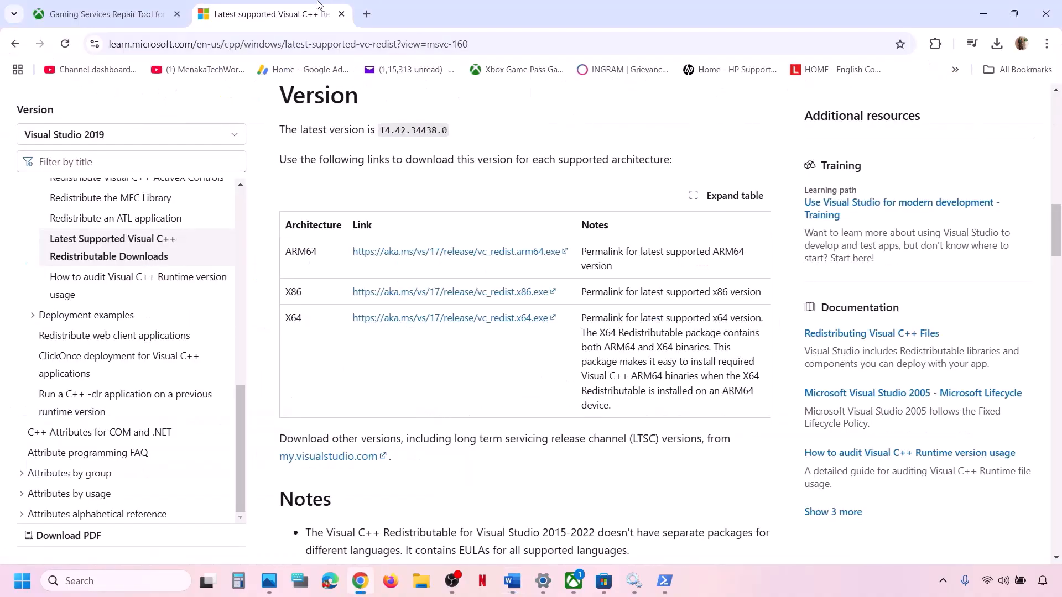
pyautogui.click(367, 15)
pyautogui.hotkey('ctrl', 'v')
pyautogui.press('Return')
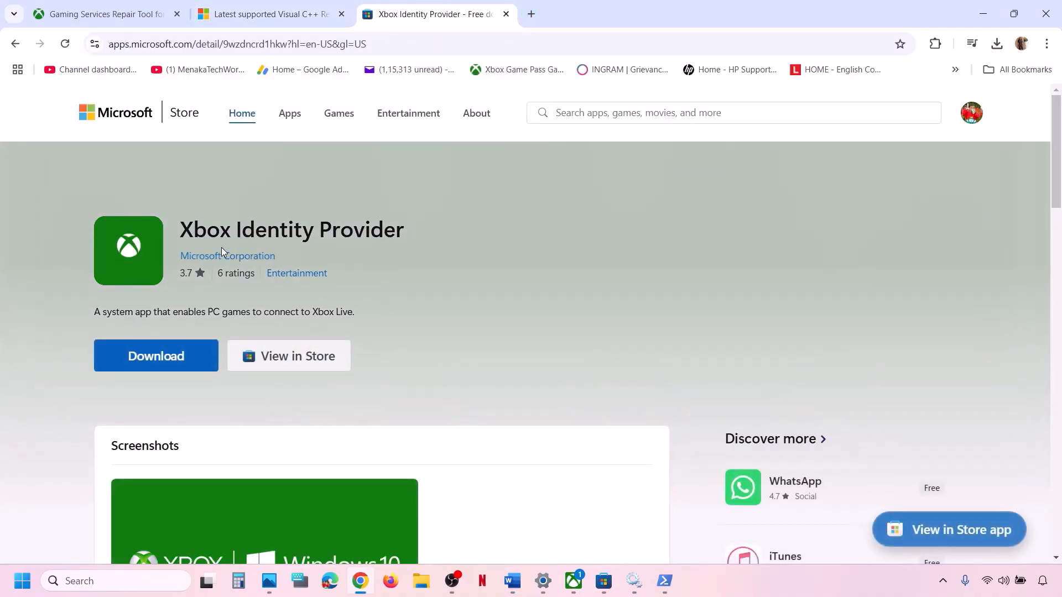
pyautogui.click(156, 355)
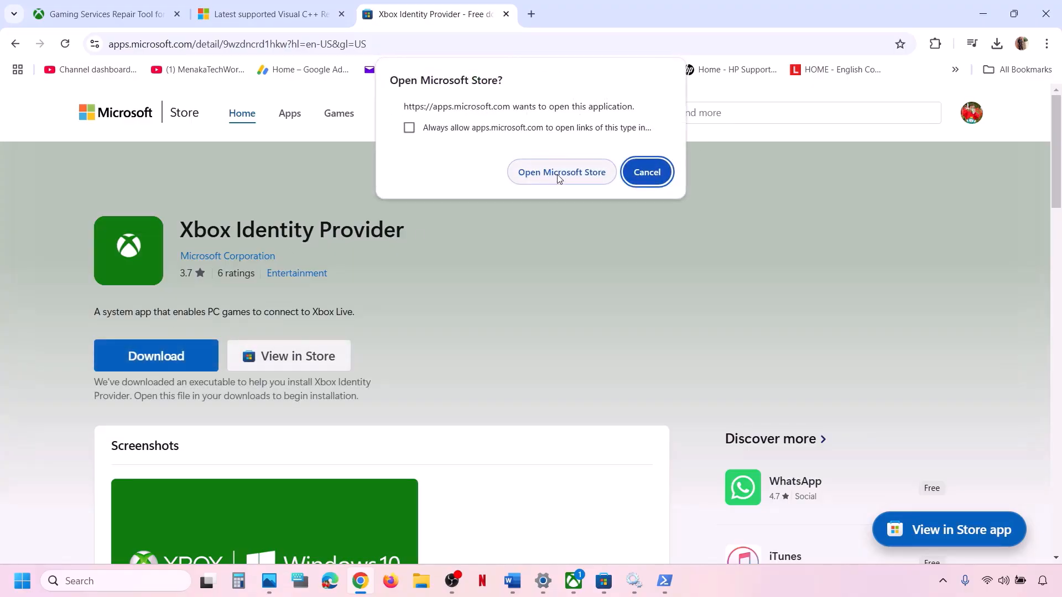
pyautogui.click(558, 174)
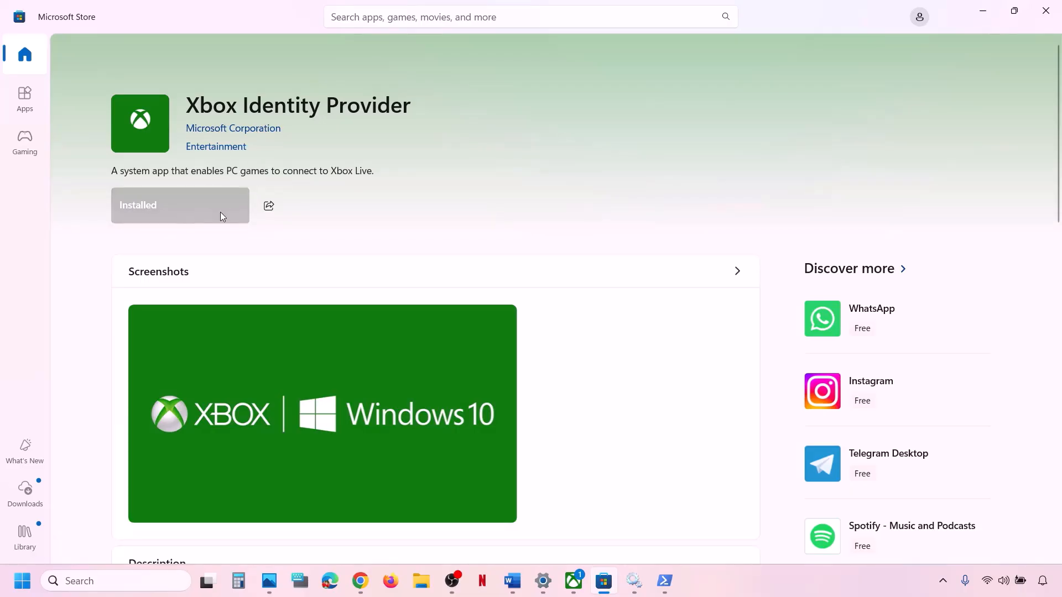
# Switch to the Word notes and read Step 22 about reinstalling the game to a different drive.
pyautogui.click(512, 581)
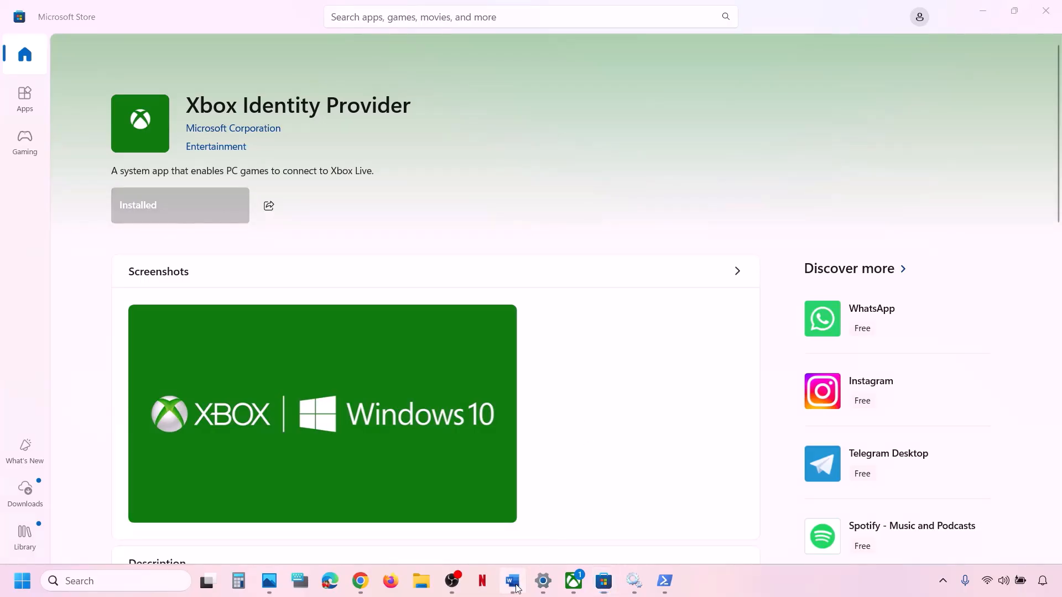
pyautogui.scroll(-5, 395, 417)
pyautogui.scroll(1, 395, 417)
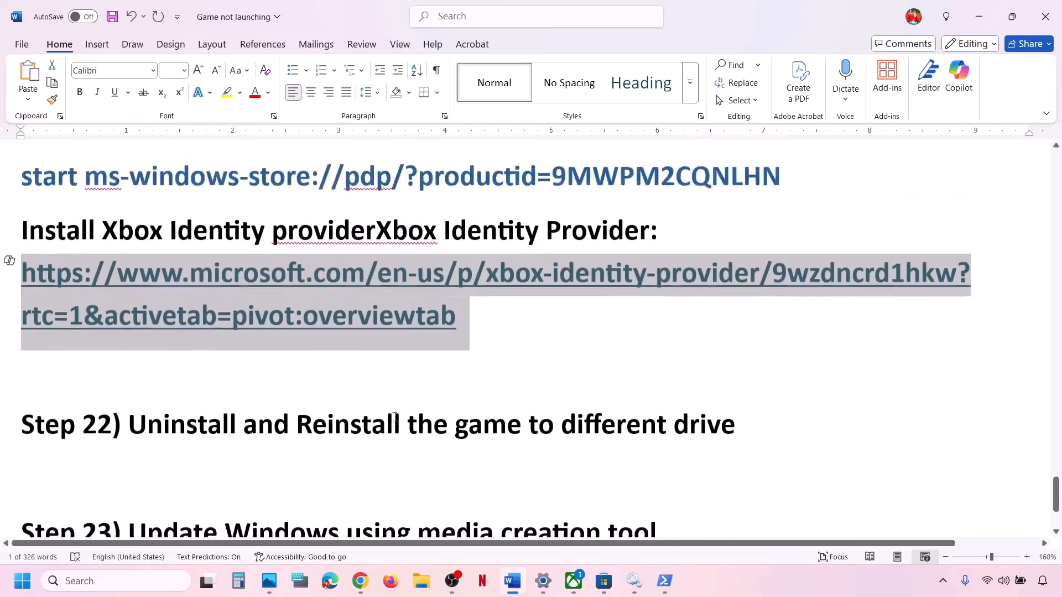
pyautogui.moveTo(194, 429); pyautogui.dragTo(775, 414)
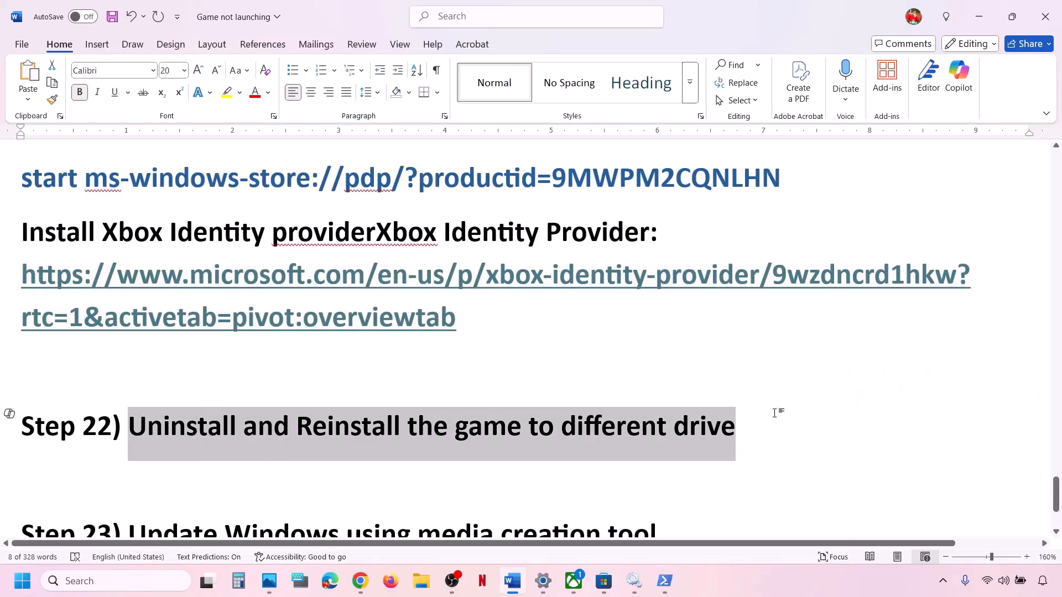
pyautogui.click(776, 413)
# Switch to Settings, go to the System storage page, and expand the advanced storage settings.
pyautogui.hotkey('alt', 'Tab')
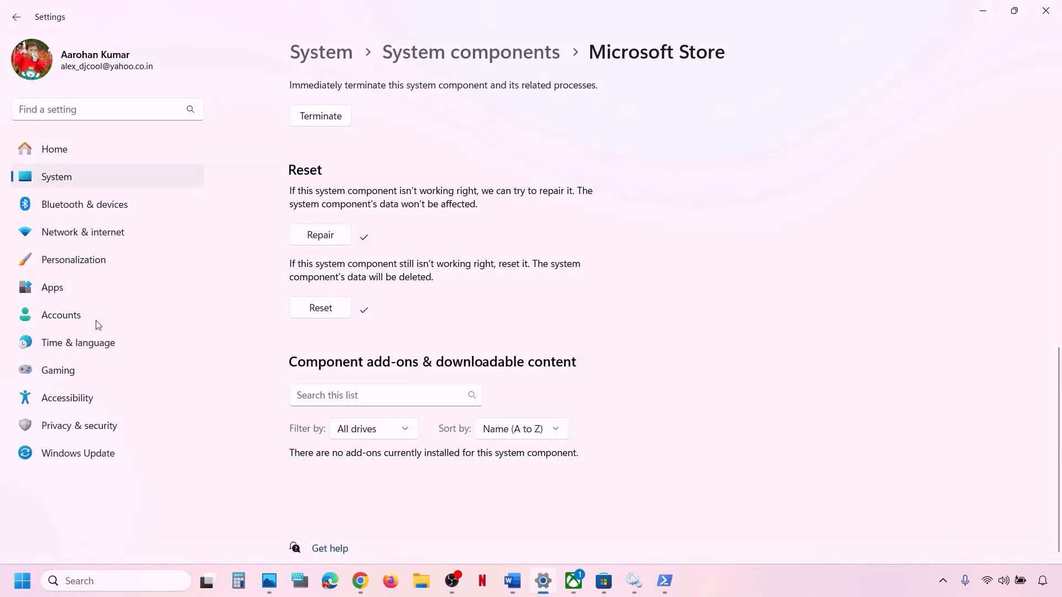
pyautogui.click(55, 178)
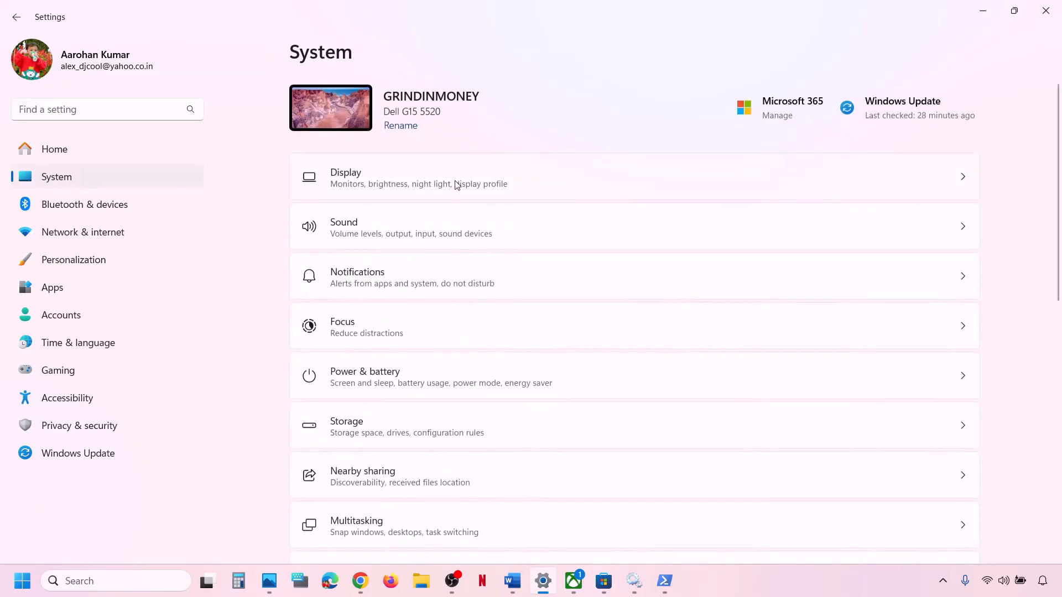
pyautogui.click(394, 432)
pyautogui.scroll(-4, 446, 337)
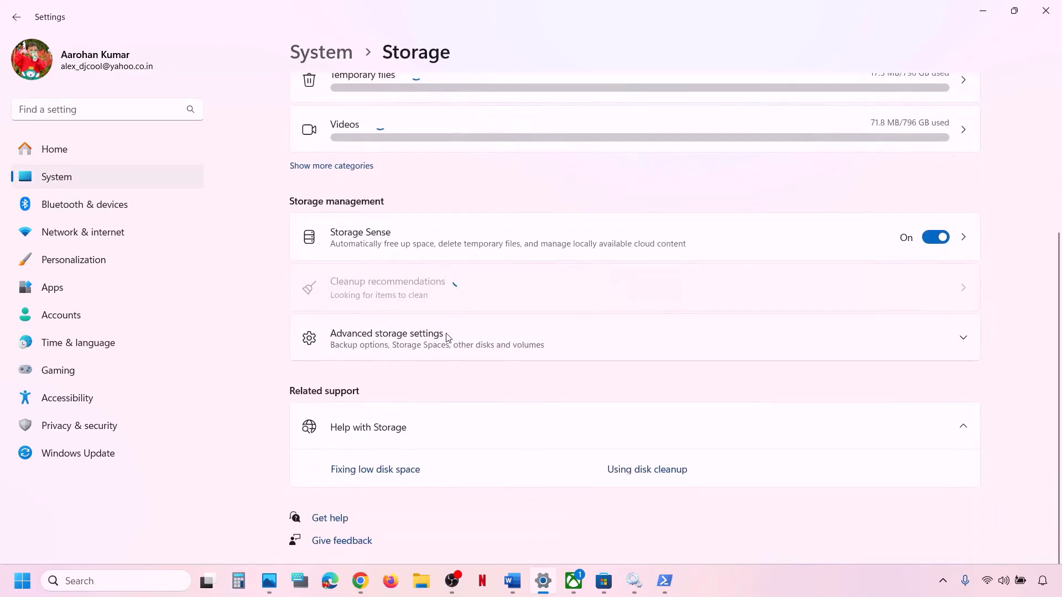
pyautogui.click(426, 345)
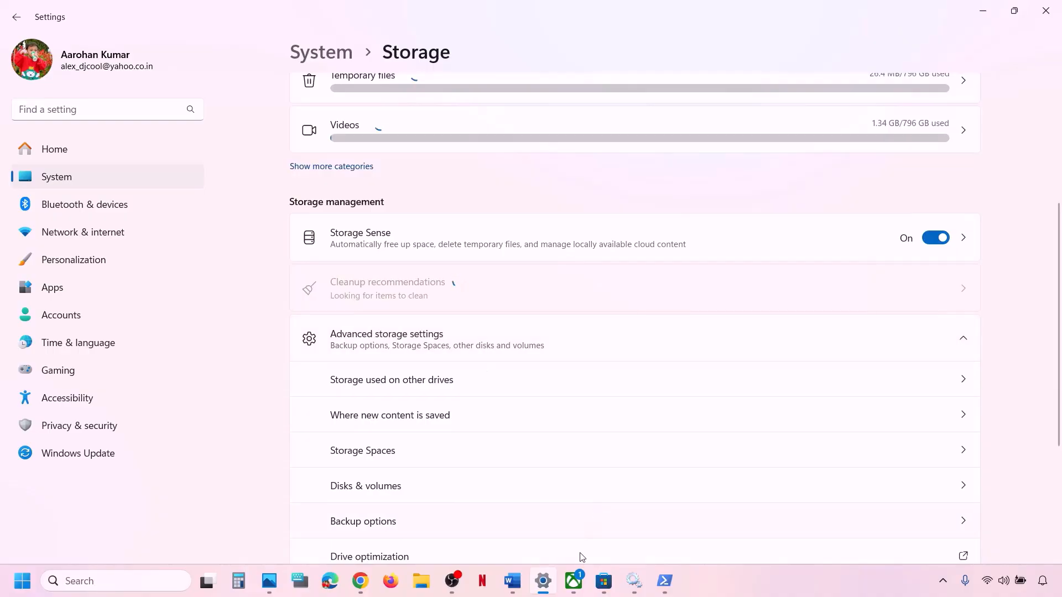
# Close the Xbox app's update prompt, reopen the app maximized, and bring up the options for DOOM: The Dark Ages.
pyautogui.click(575, 591)
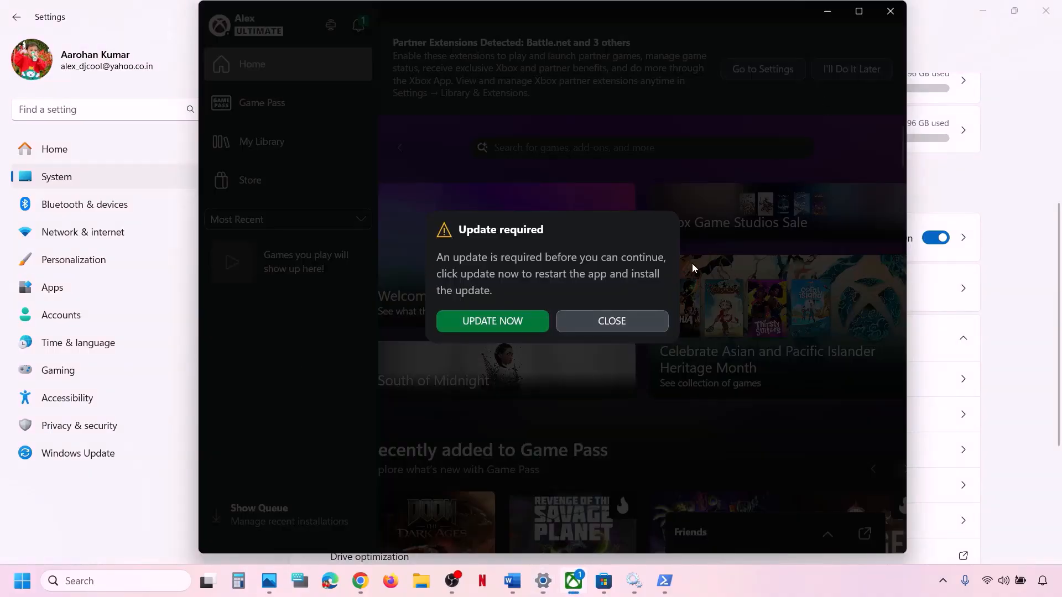
pyautogui.click(614, 321)
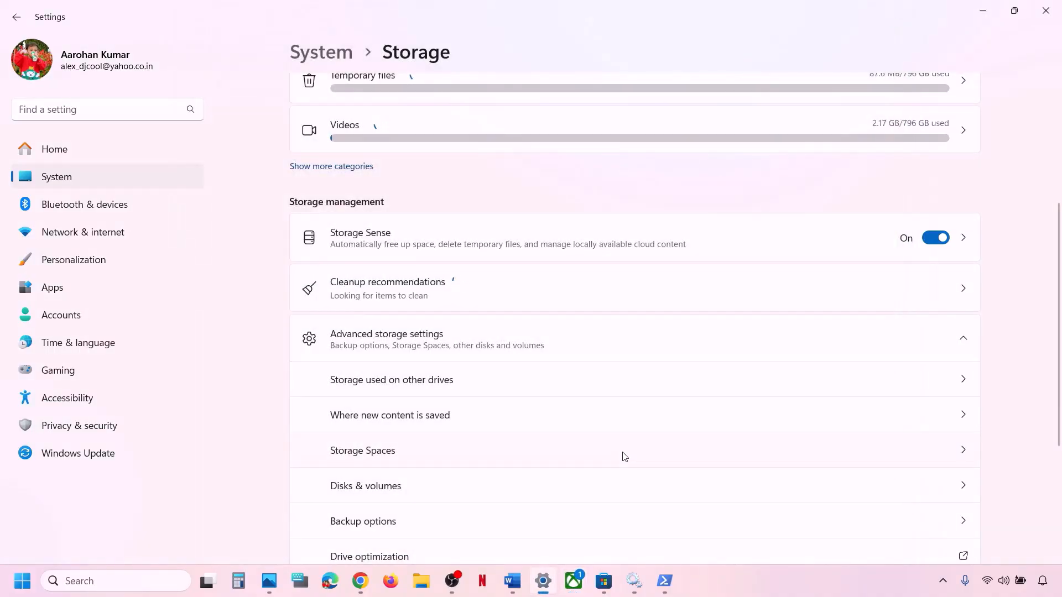
pyautogui.click(574, 582)
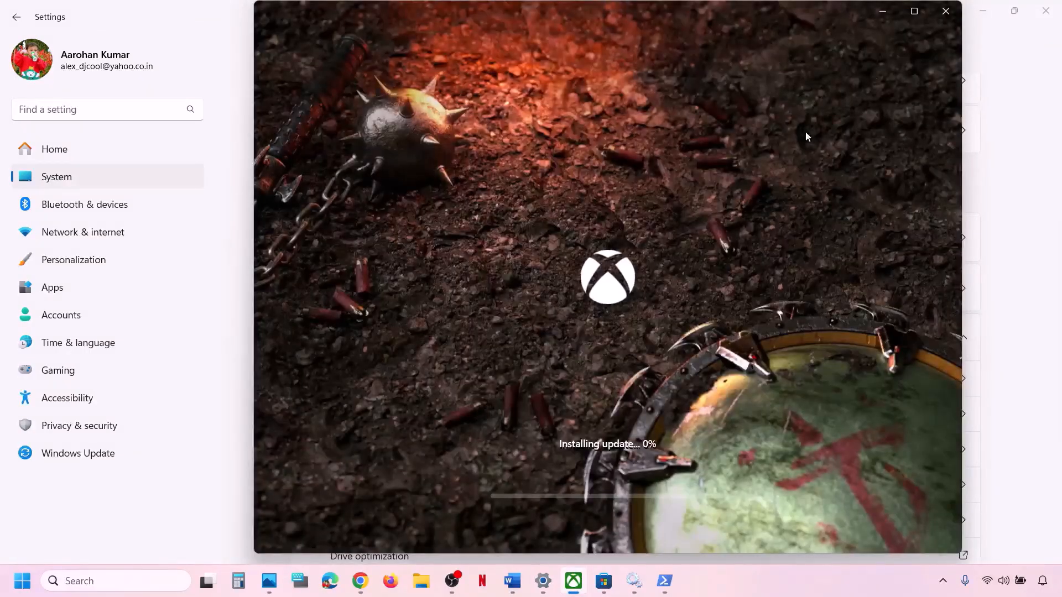
pyautogui.click(921, 18)
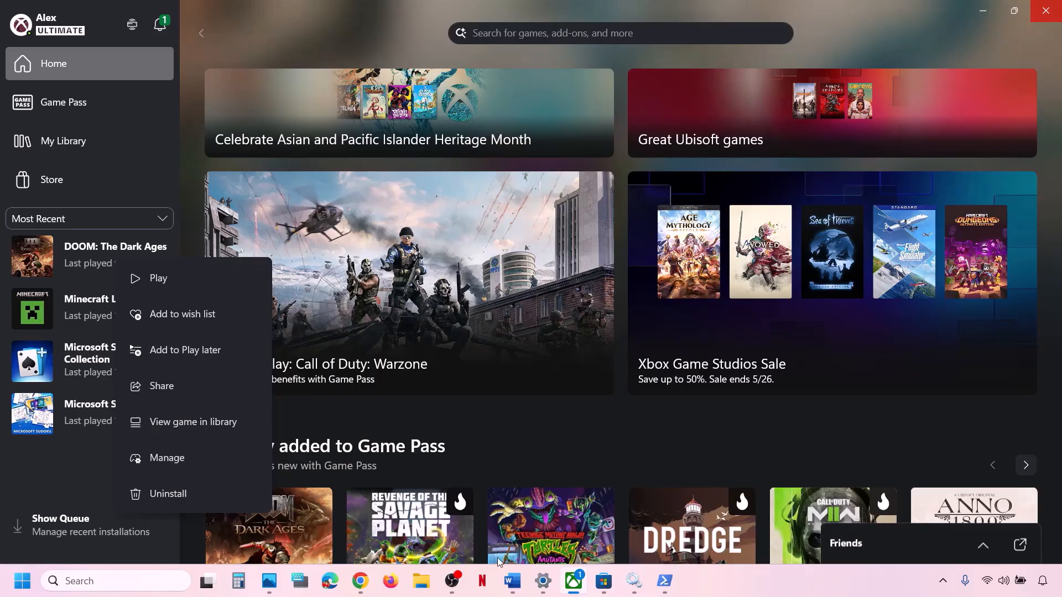
# Return to the advanced storage settings in Settings and open Where new content is saved.
pyautogui.click(543, 581)
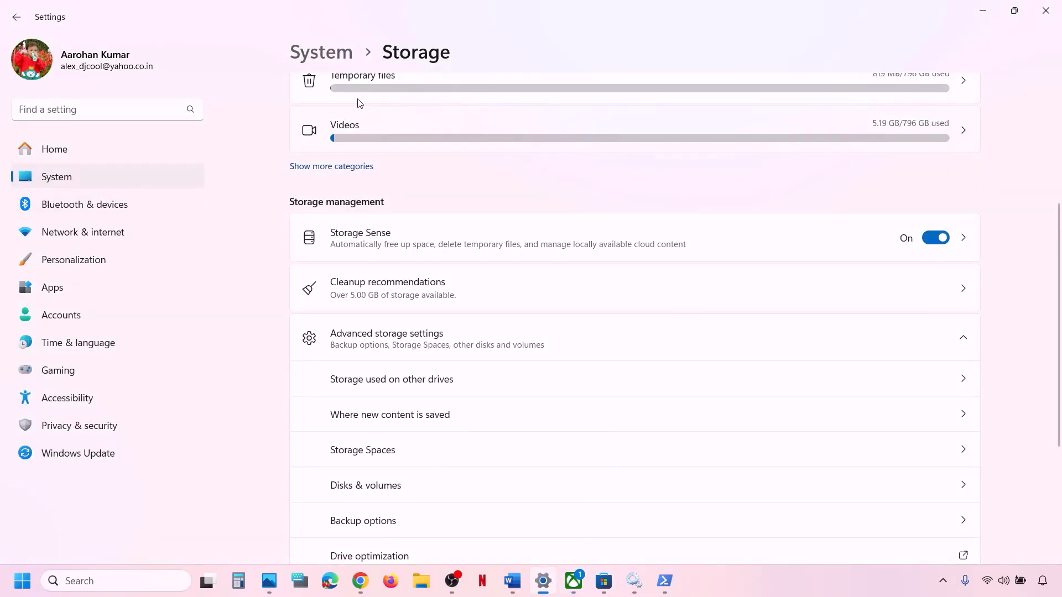
pyautogui.scroll(-2, 406, 360)
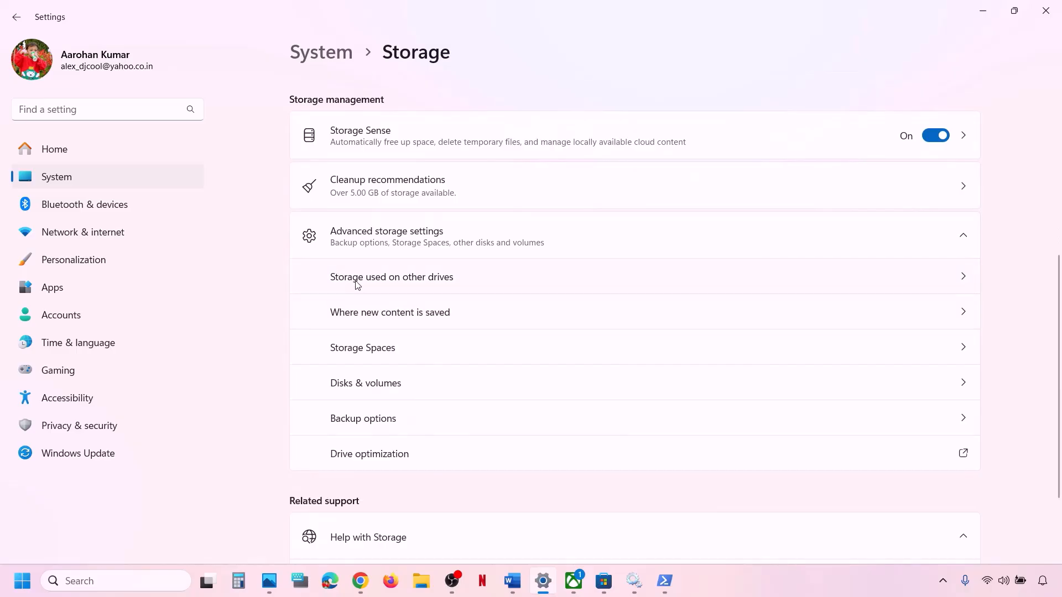
pyautogui.click(426, 320)
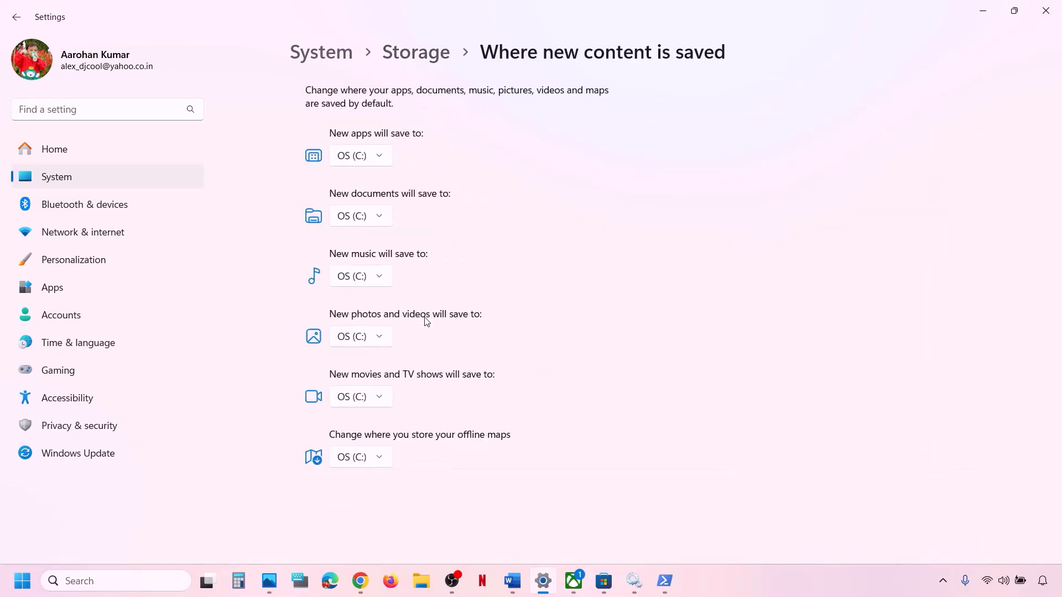
# Check the drive choices for saving new apps, keep OS (C:) selected, and close Settings.
pyautogui.click(367, 159)
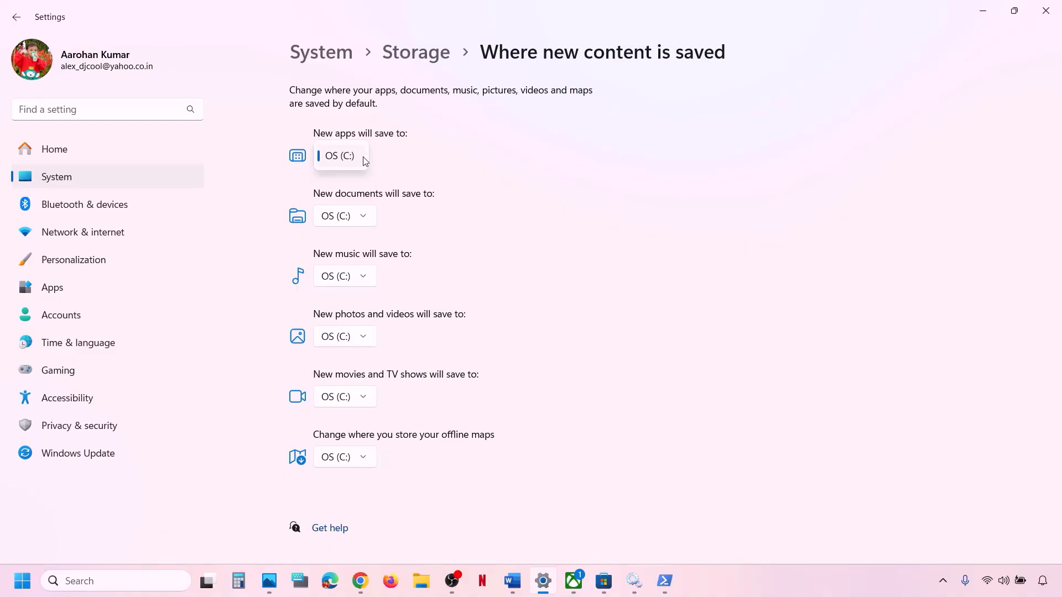
pyautogui.click(412, 165)
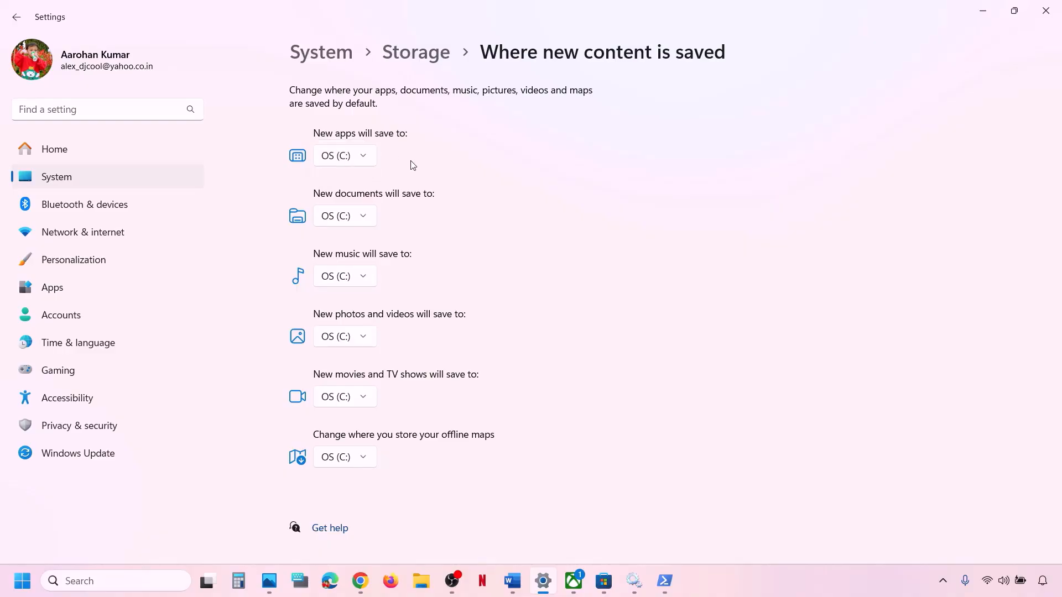
pyautogui.click(364, 158)
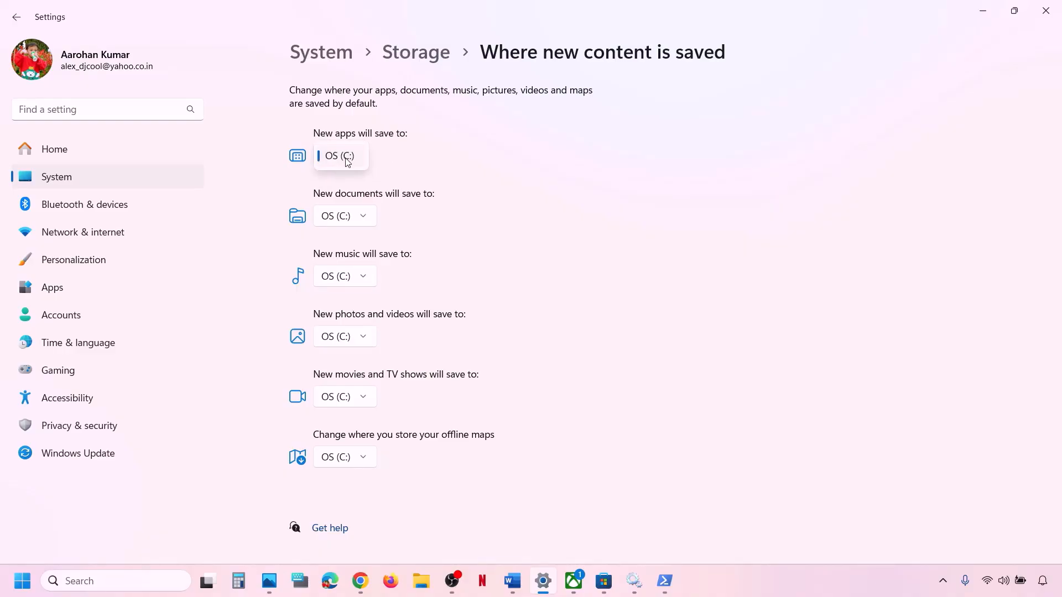
pyautogui.click(348, 160)
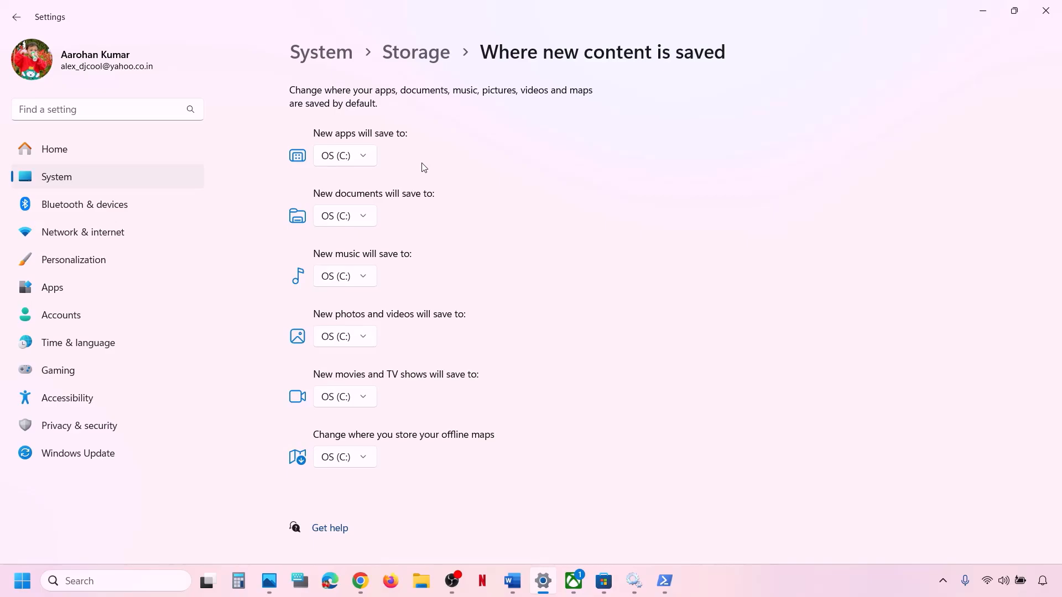
pyautogui.click(363, 156)
pyautogui.click(342, 158)
pyautogui.click(365, 159)
pyautogui.click(366, 161)
pyautogui.click(1046, 10)
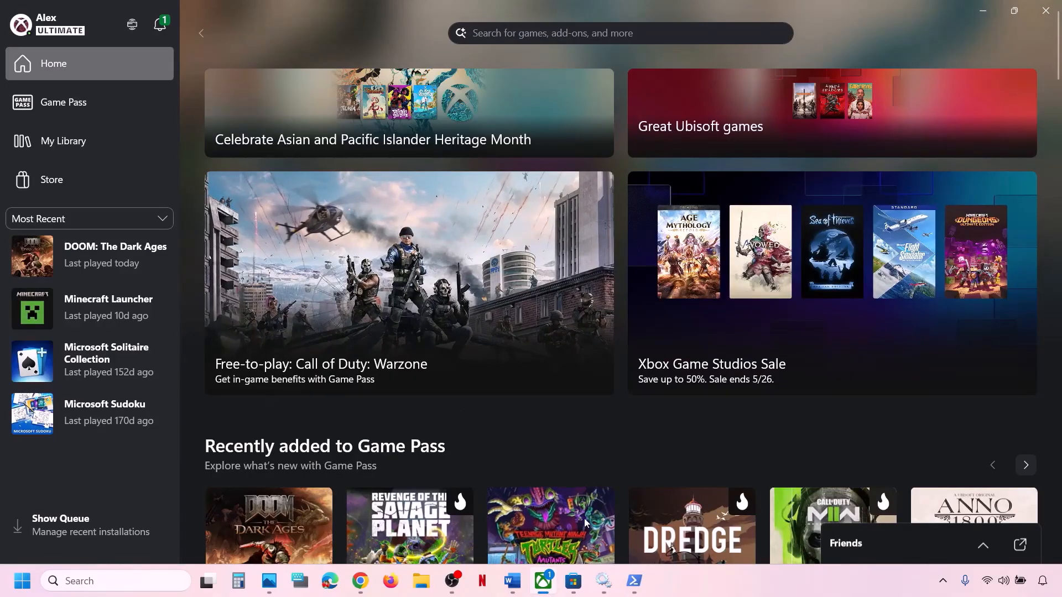
# Return to the Word notes, review Step 22 again, and continue to Step 23 on updating Windows with the media creation tool.
pyautogui.click(513, 582)
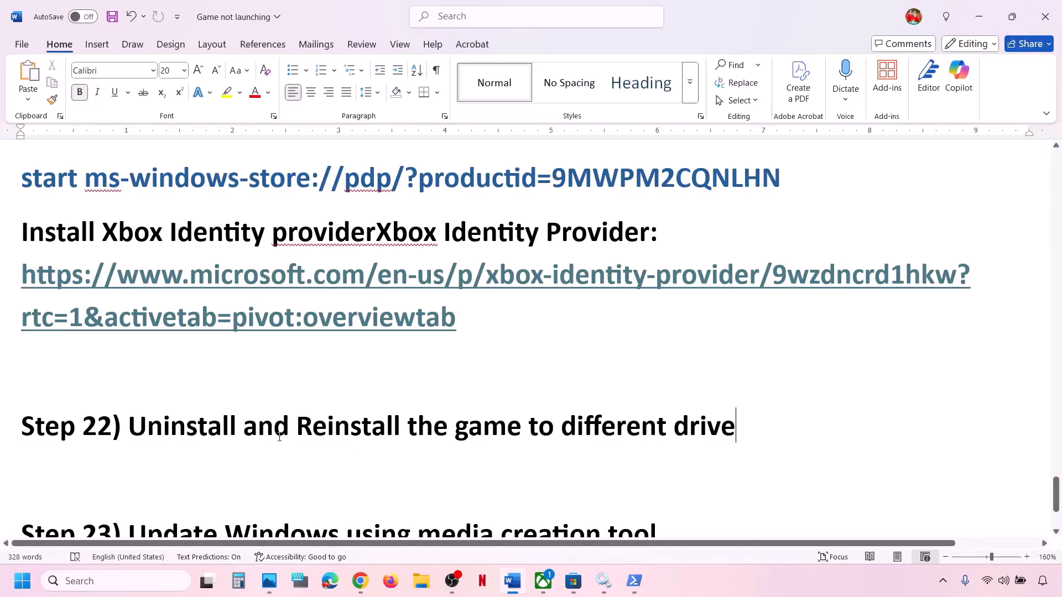
pyautogui.moveTo(214, 428); pyautogui.dragTo(752, 430)
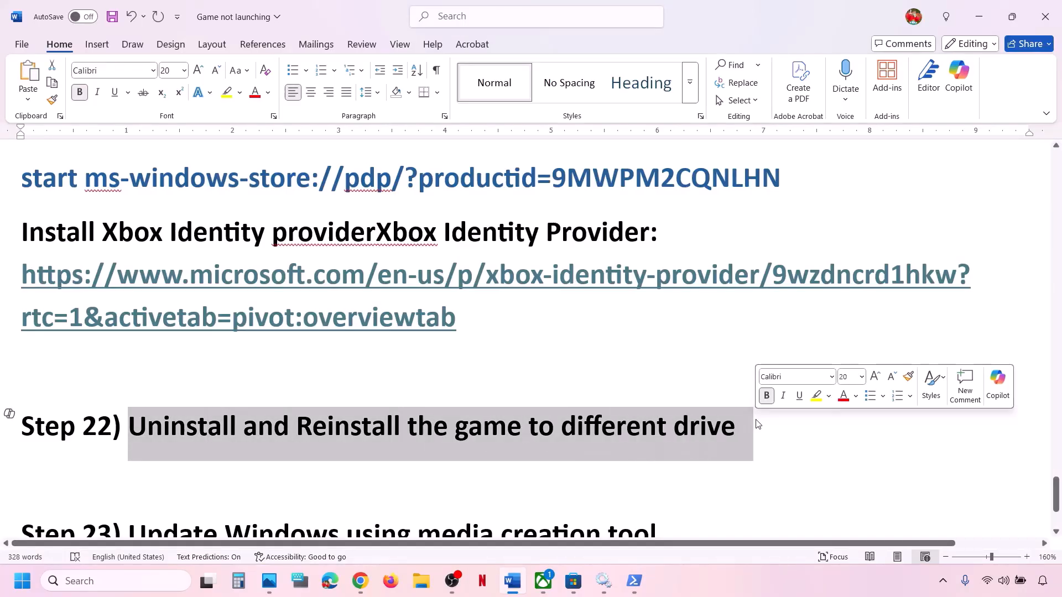
pyautogui.click(397, 385)
pyautogui.scroll(-1, 397, 386)
pyautogui.scroll(-3, 397, 386)
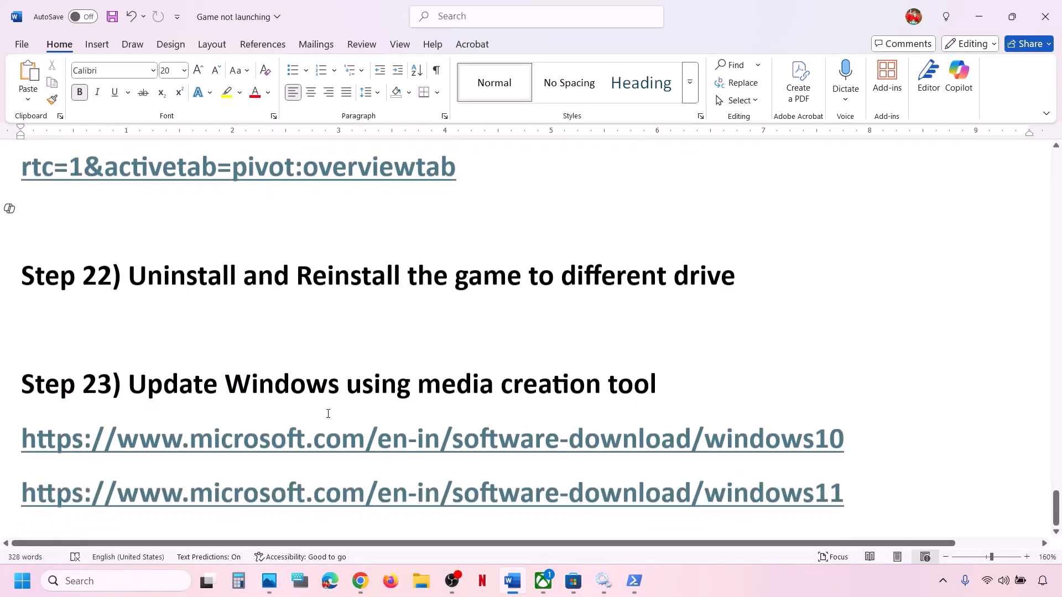
# Review Step 23 and highlight the Windows 10 and Windows 11 software download links in the Word notes.
pyautogui.moveTo(143, 389); pyautogui.dragTo(677, 393)
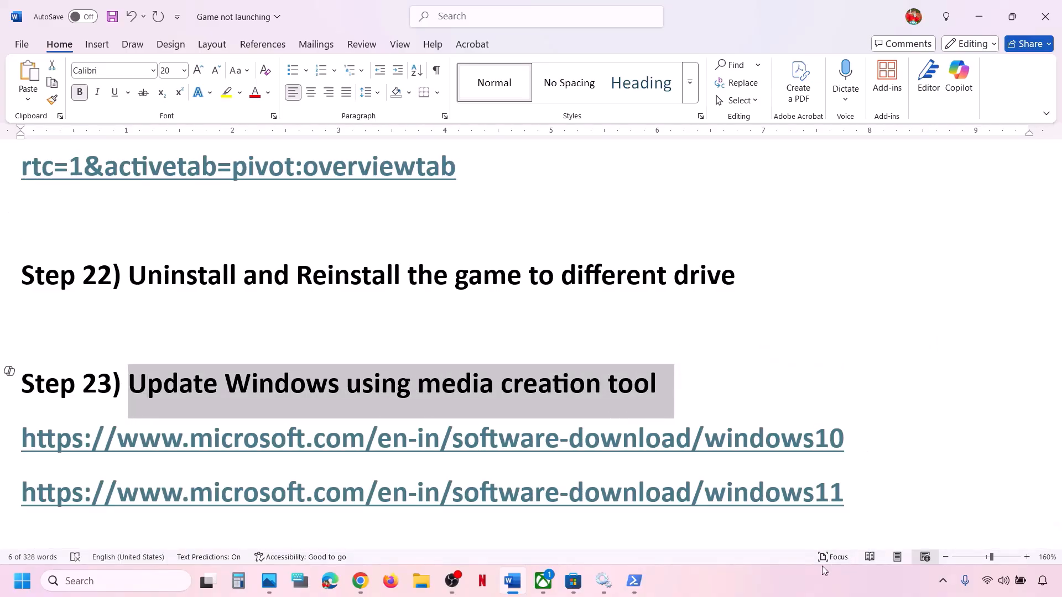
pyautogui.click(808, 573)
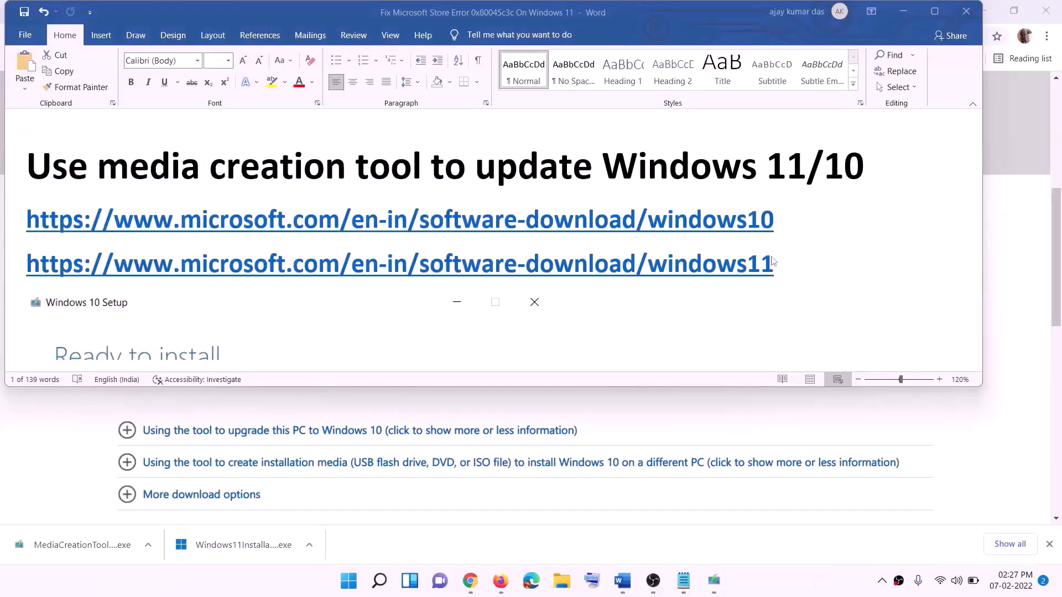
pyautogui.click(781, 216)
pyautogui.moveTo(789, 217); pyautogui.dragTo(287, 216)
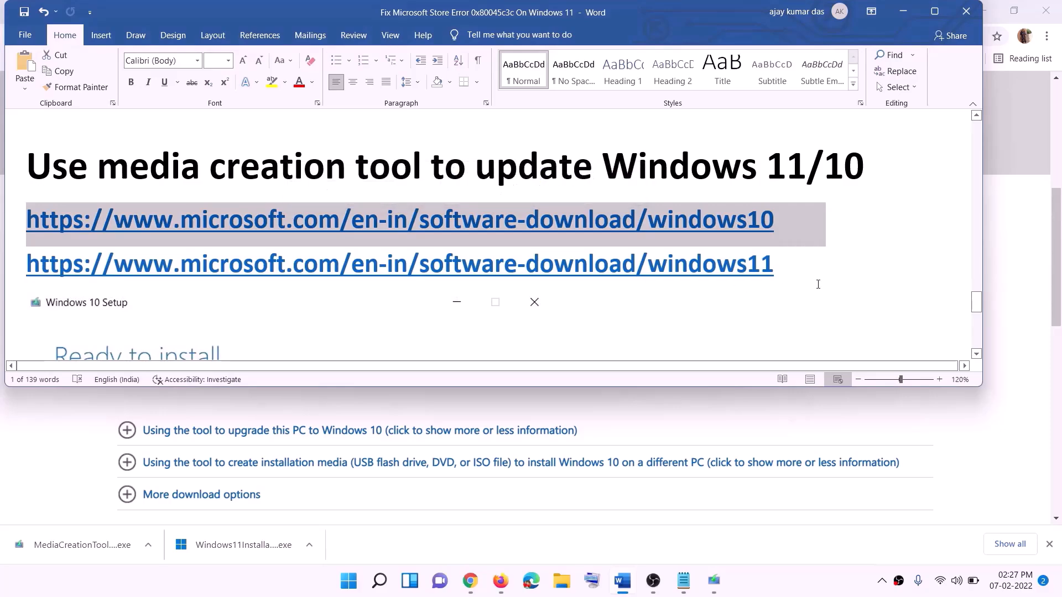
pyautogui.moveTo(790, 265); pyautogui.dragTo(33, 265)
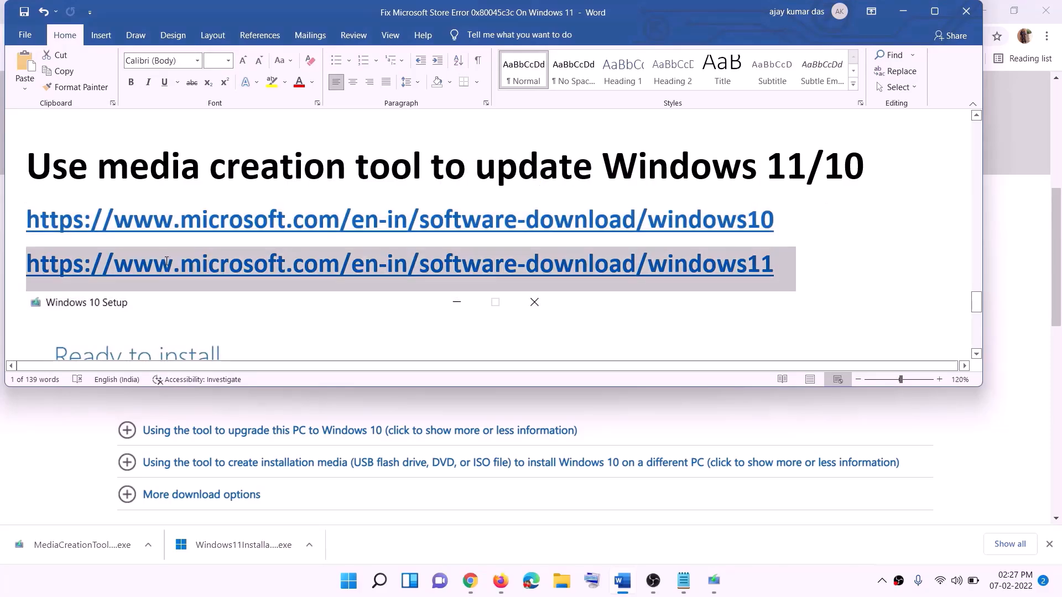
# Switch to the browser and locate the media creation tool under Create Windows 10 installation media on the Download Windows 10 page.
pyautogui.click(903, 11)
pyautogui.scroll(6, 443, 276)
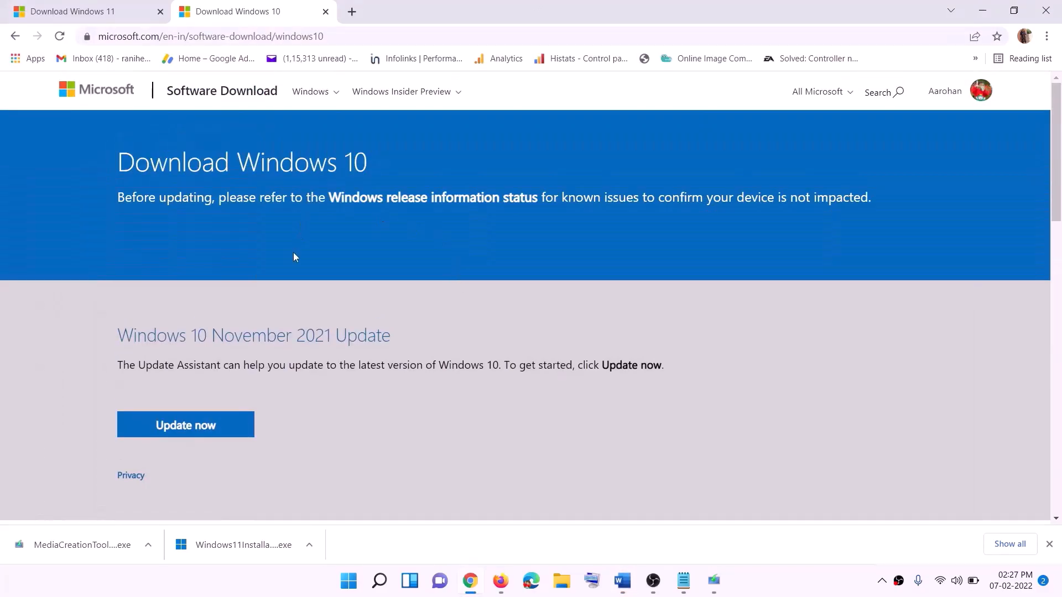
pyautogui.scroll(-5, 357, 304)
pyautogui.moveTo(127, 332); pyautogui.dragTo(237, 332)
pyautogui.scroll(-2, 355, 306)
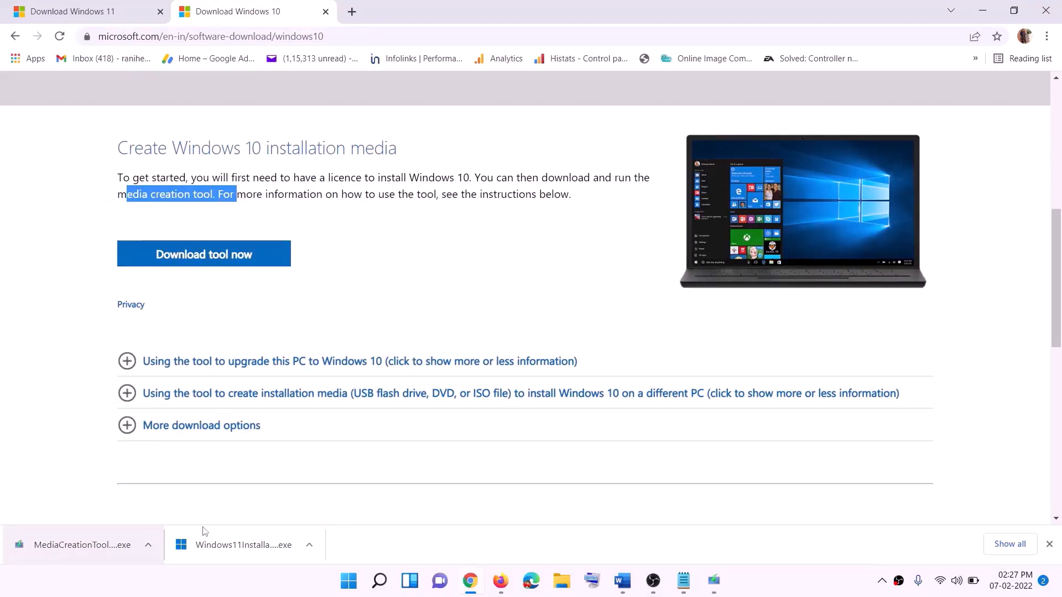
# Accept the license terms in Windows 10 Setup and start the download with Upgrade this PC now selected.
pyautogui.click(724, 590)
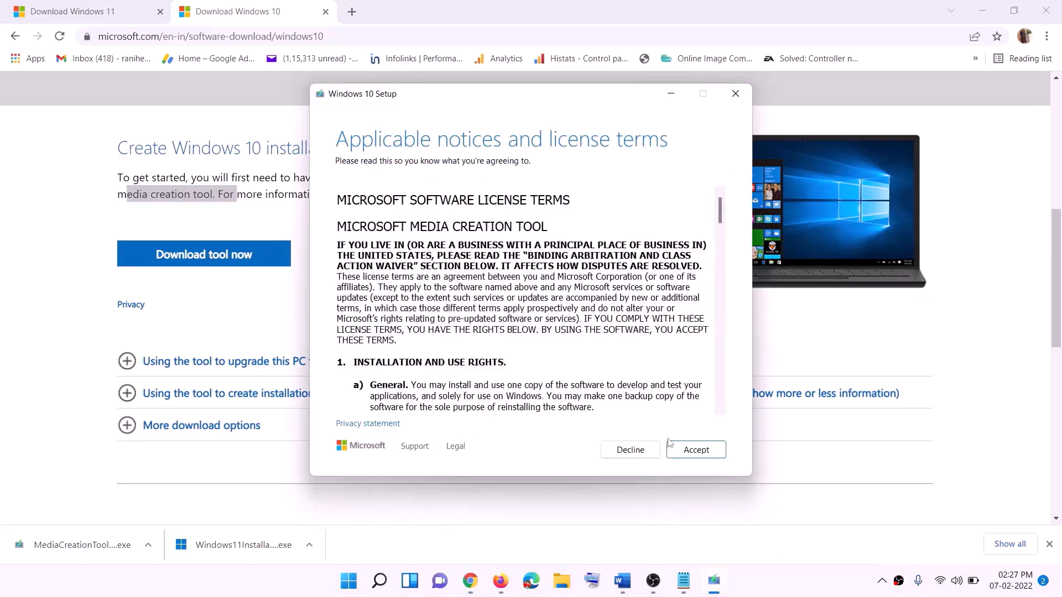
pyautogui.click(692, 450)
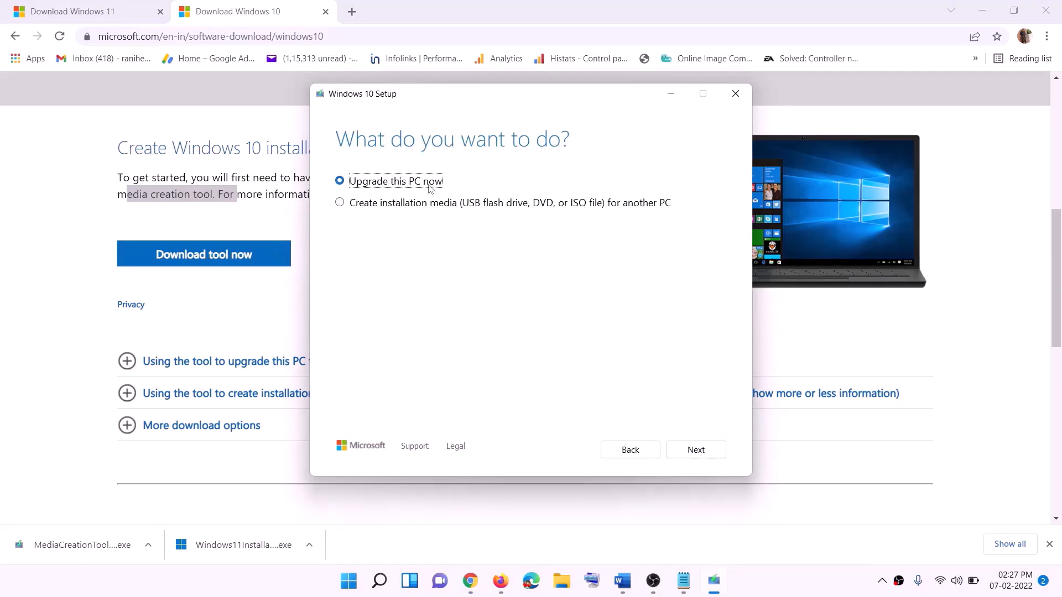
pyautogui.click(696, 450)
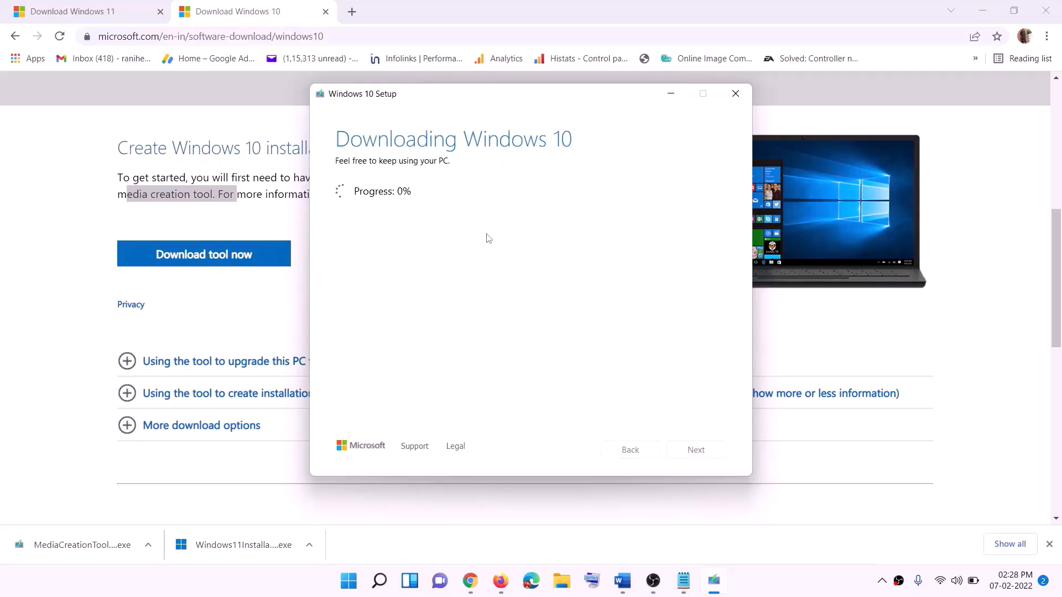
# Switch to the Word notes, maximize them, and review the Windows 10 Ready to install picture, including Keep personal files and apps.
pyautogui.click(784, 593)
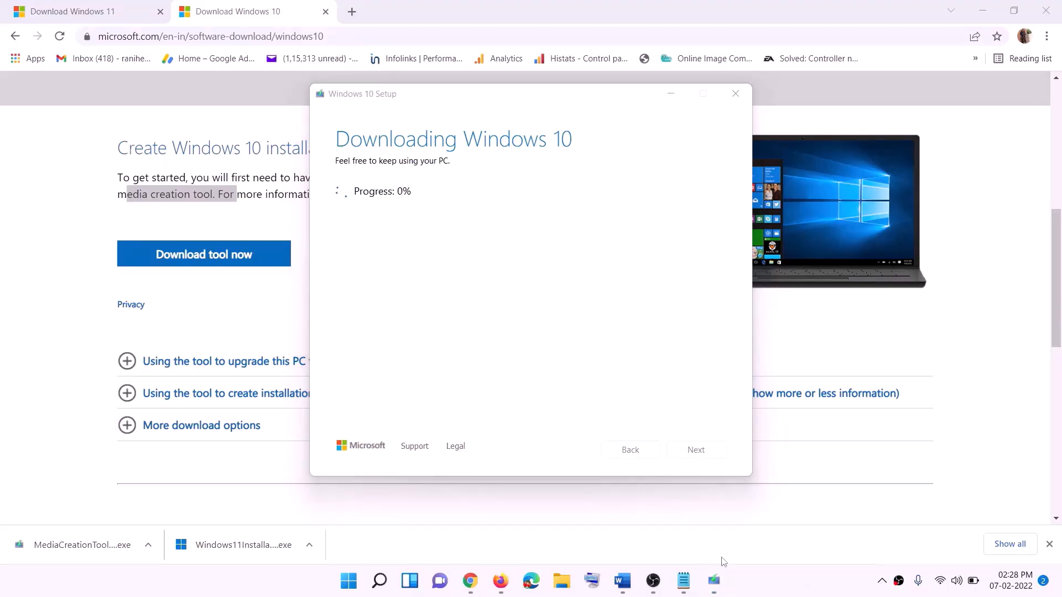
pyautogui.hotkey('alt', 'Tab')
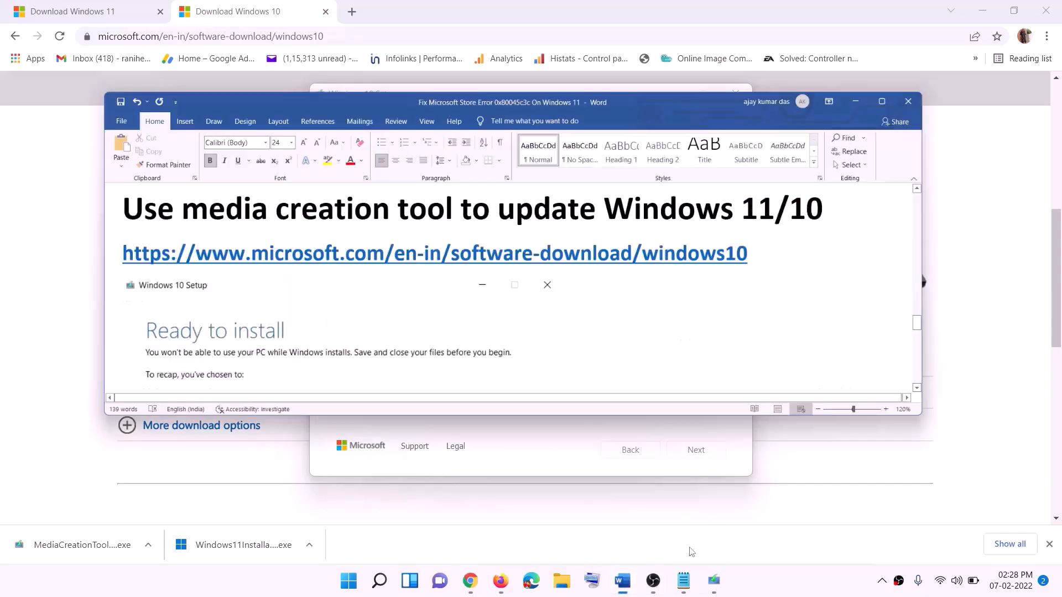
pyautogui.scroll(-1, 111, 271)
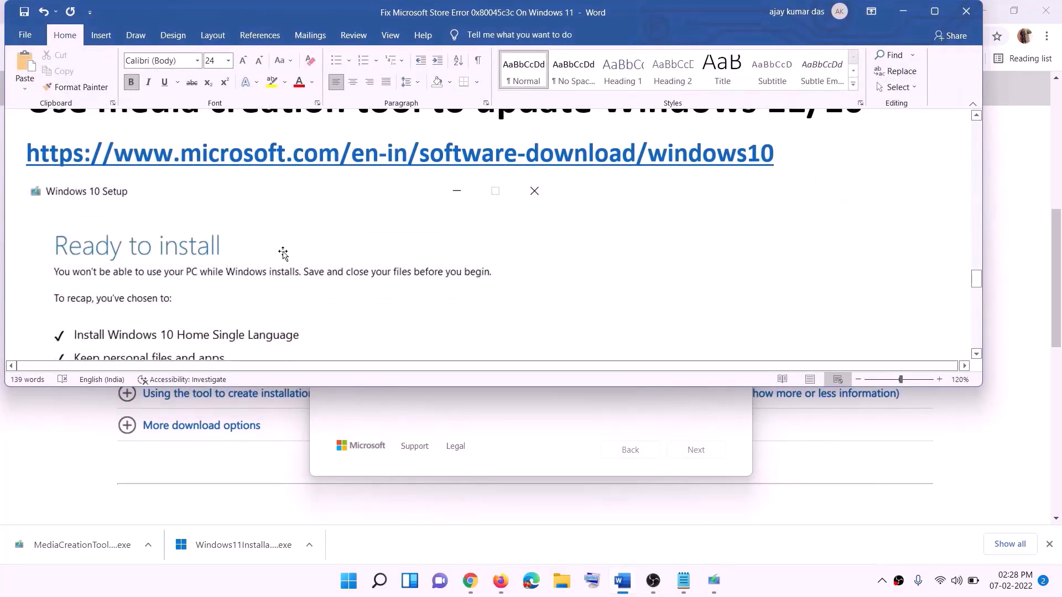
pyautogui.click(934, 11)
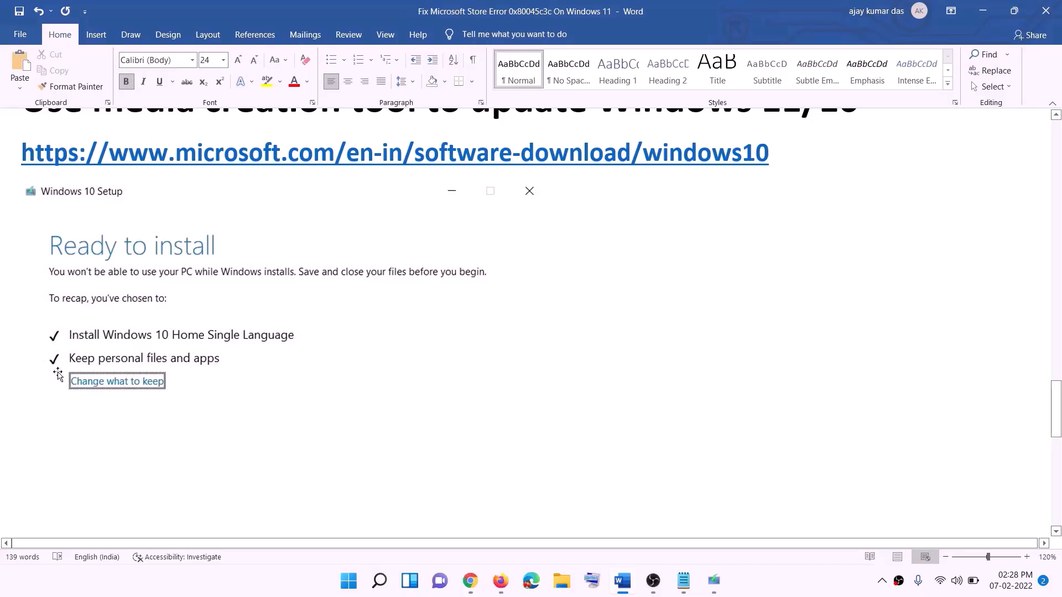
pyautogui.scroll(-2, 545, 383)
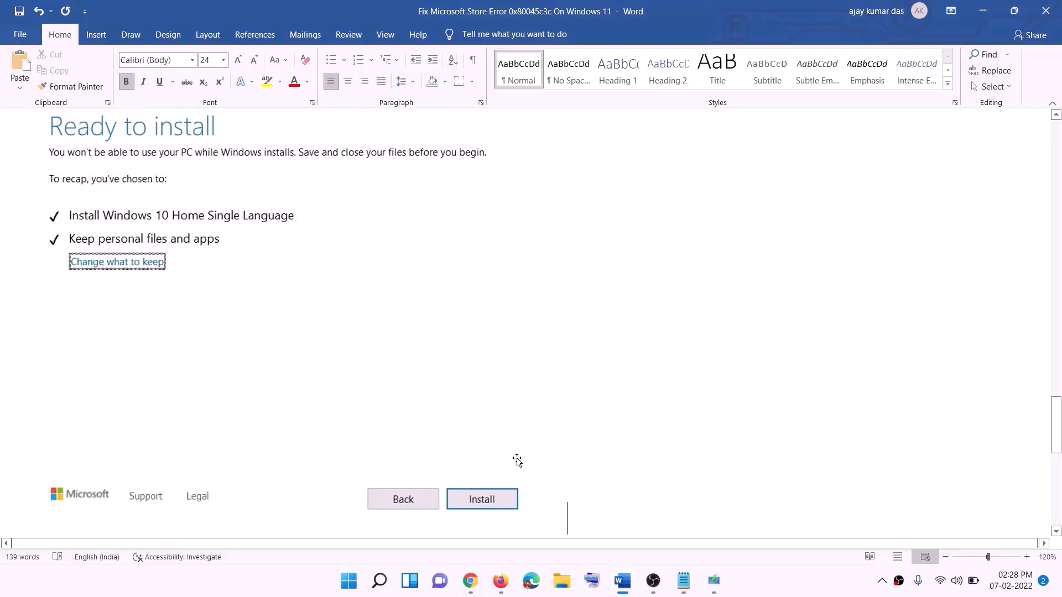
pyautogui.scroll(1, 435, 342)
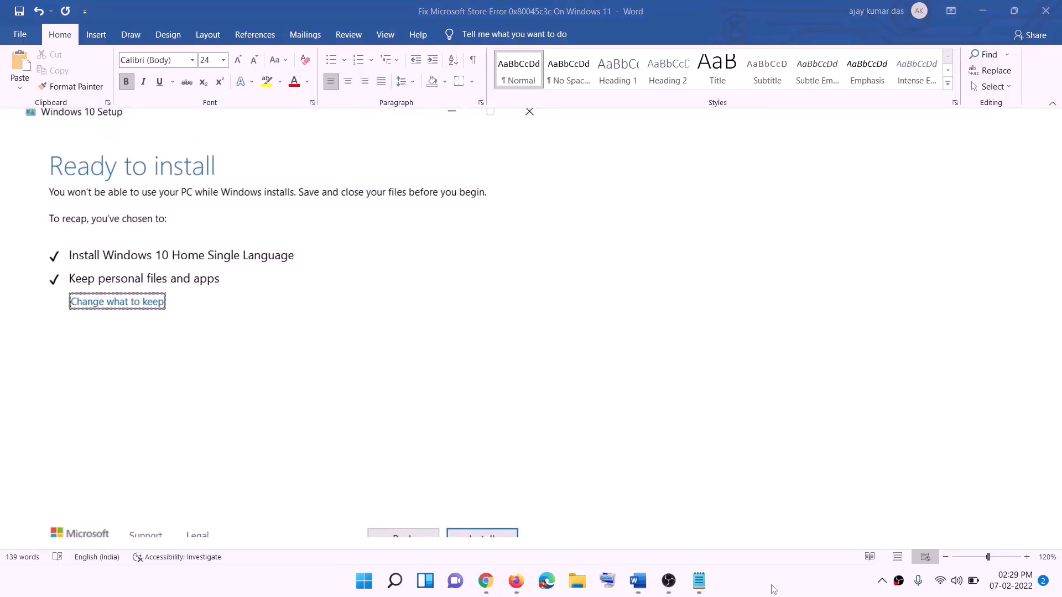
# Return to the browser's Download Windows 11 page, download the media creation tool under Create Windows 11 Installation Media, and run it.
pyautogui.click(487, 581)
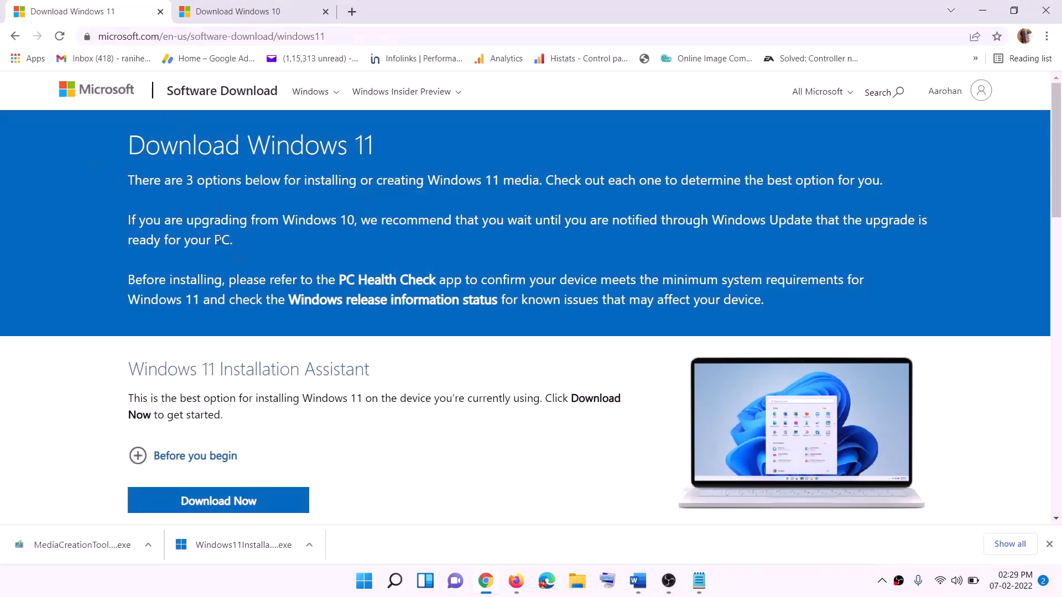
pyautogui.scroll(-5, 333, 378)
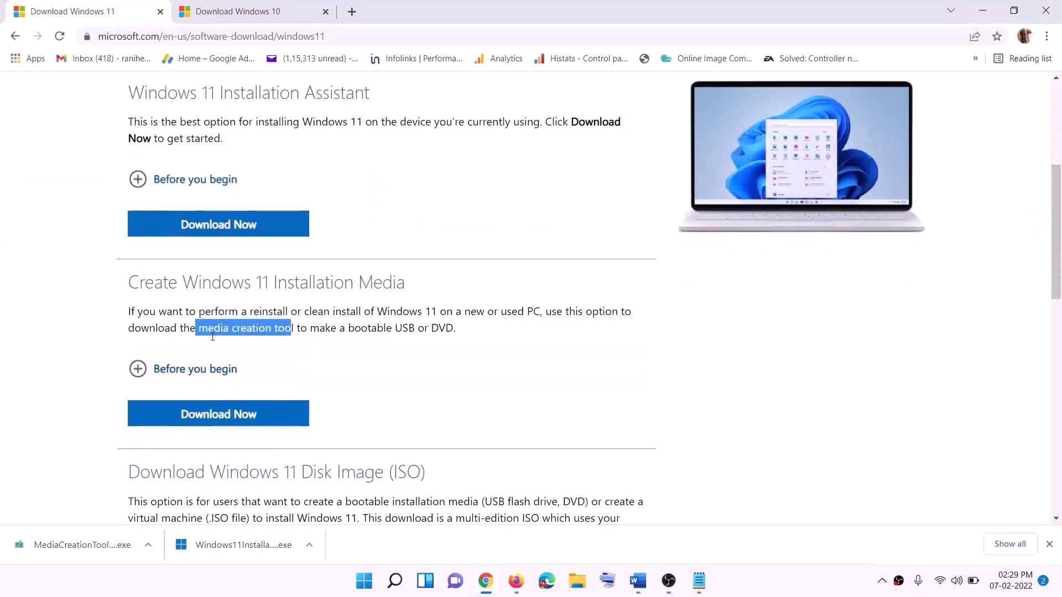
pyautogui.moveTo(199, 328); pyautogui.dragTo(307, 328)
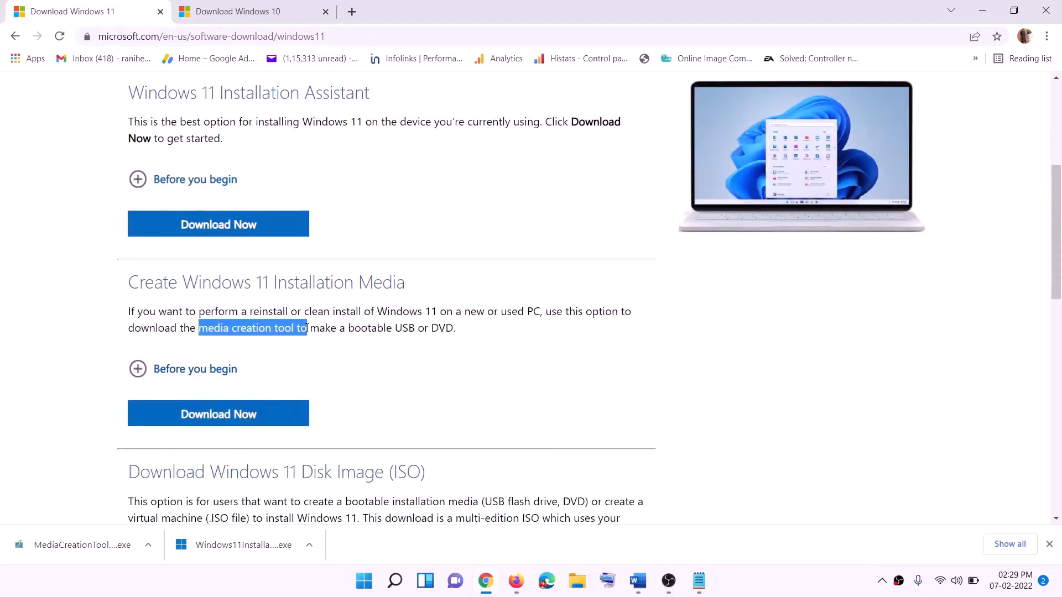
pyautogui.click(211, 420)
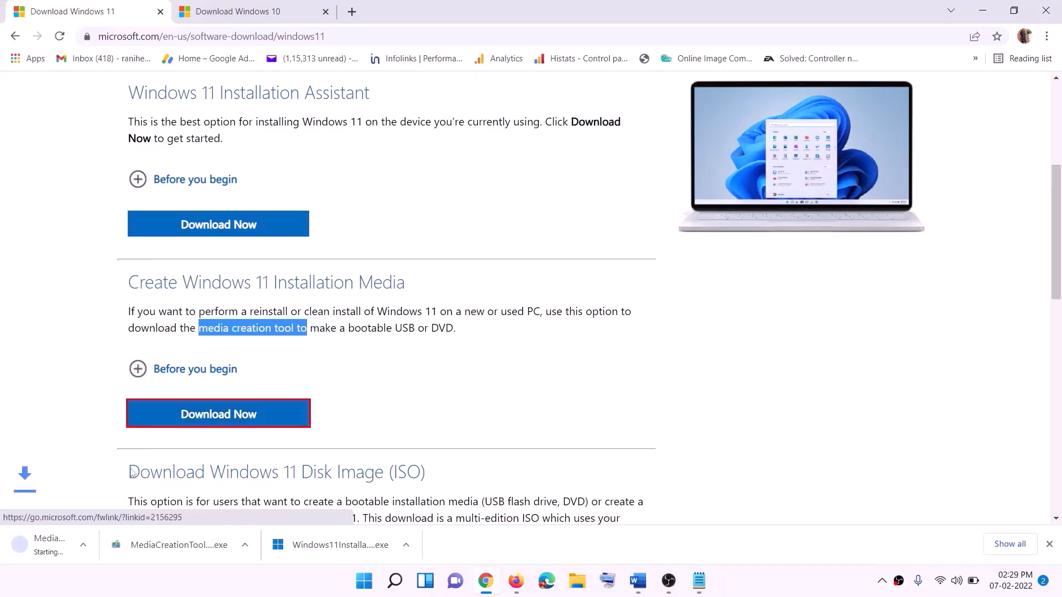
pyautogui.click(41, 553)
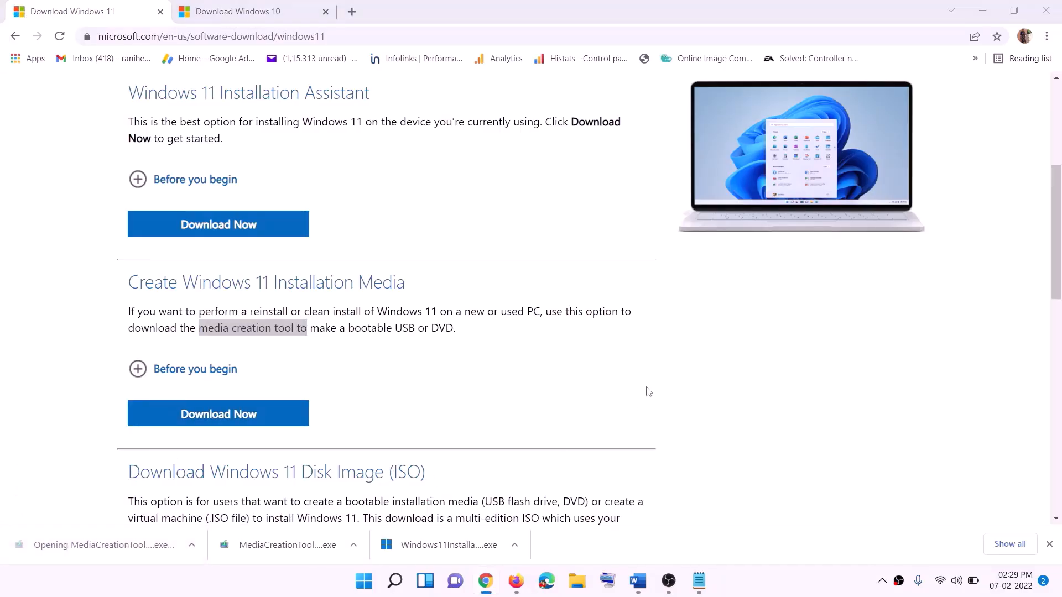
pyautogui.click(499, 362)
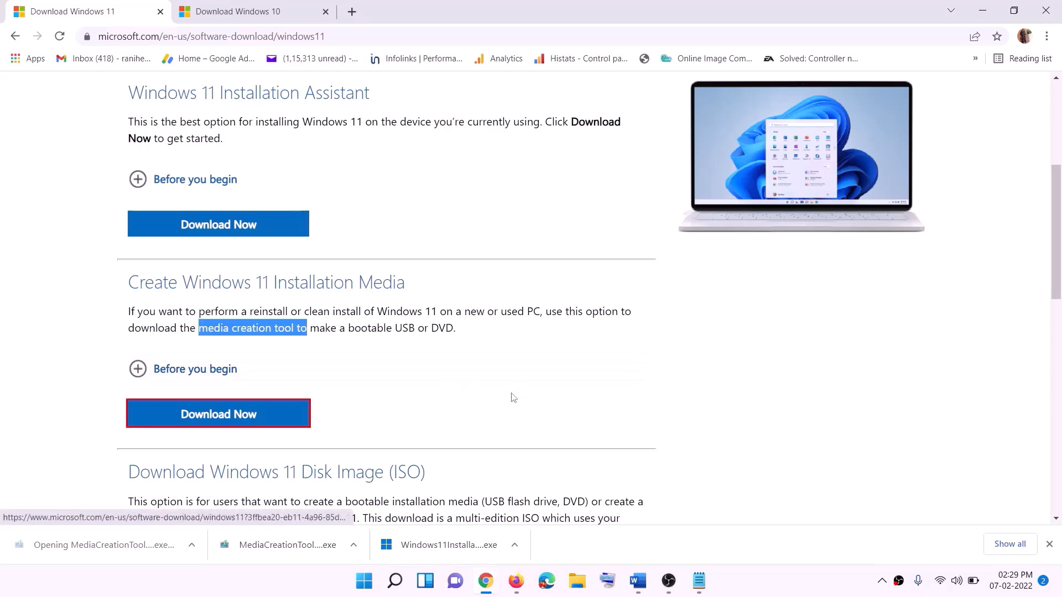
pyautogui.click(470, 403)
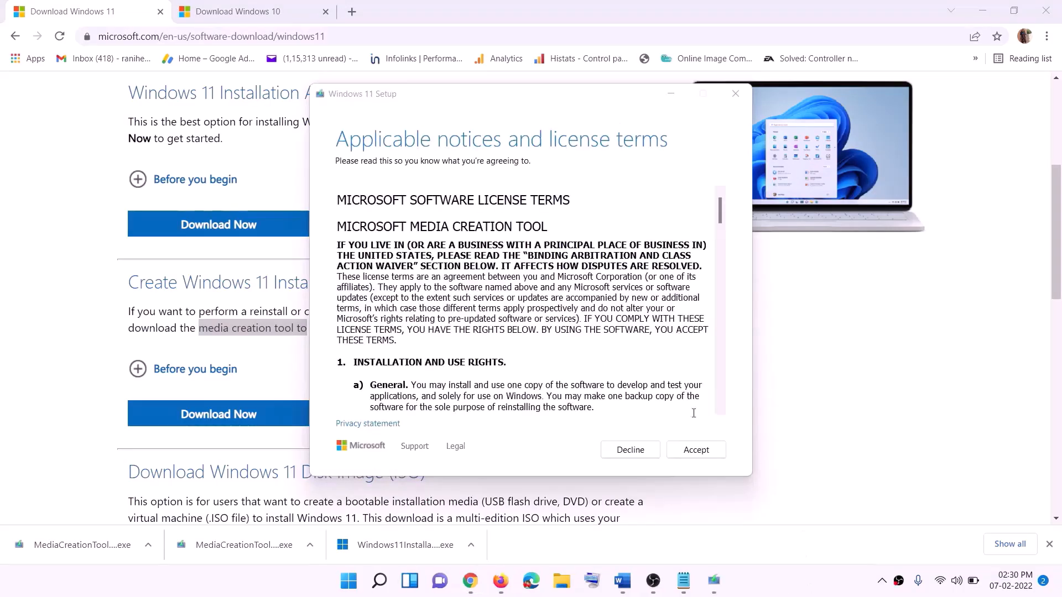
# Accept the Windows 11 Setup license, keep the recommended language and edition, choose ISO file, and save it as Windows on the Desktop.
pyautogui.click(693, 450)
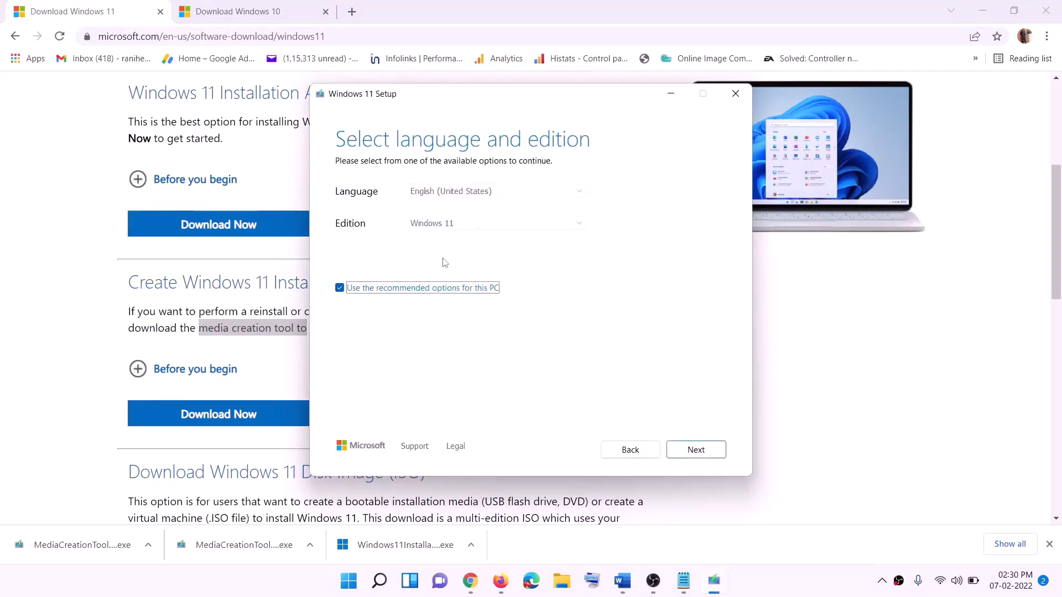
pyautogui.click(695, 449)
pyautogui.click(355, 239)
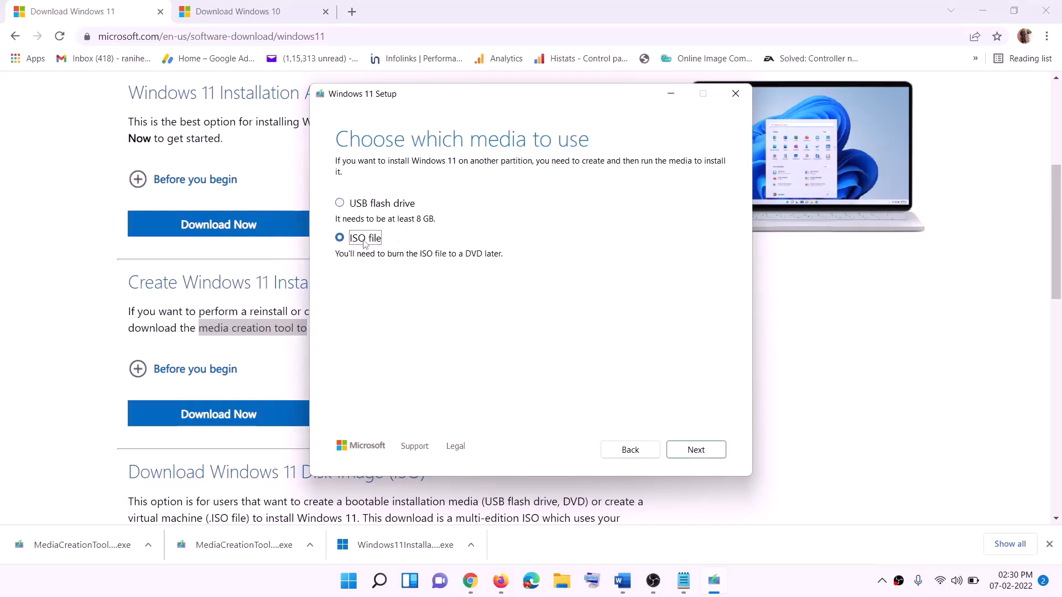
pyautogui.click(696, 449)
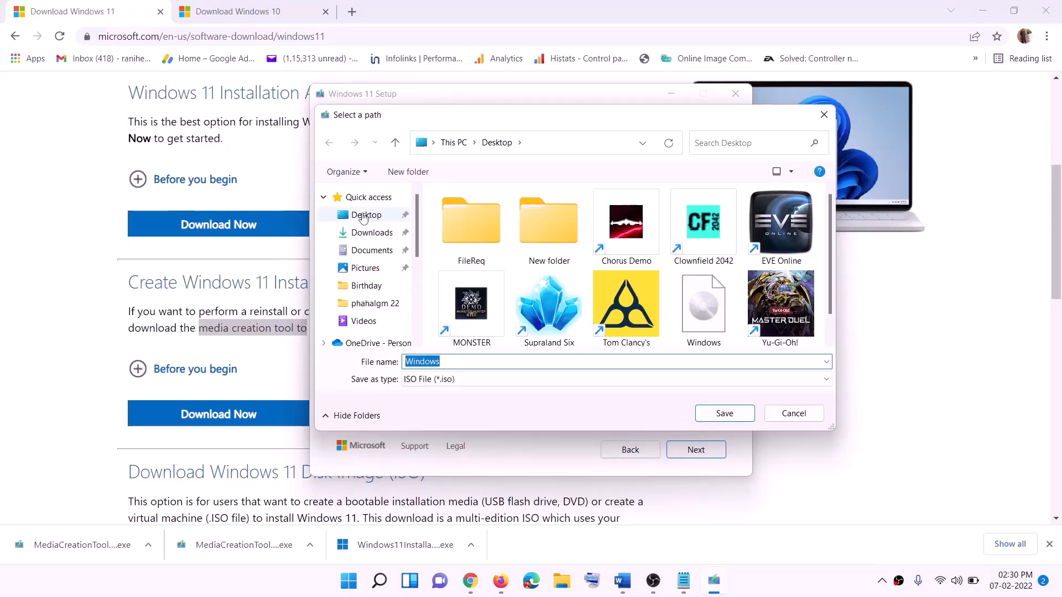
pyautogui.click(363, 217)
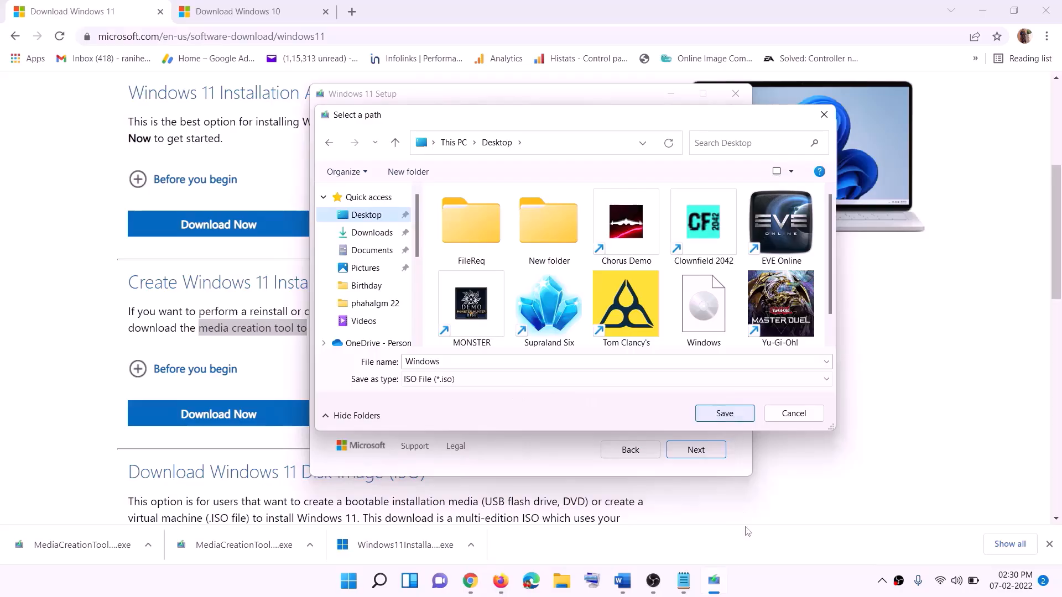
pyautogui.click(728, 416)
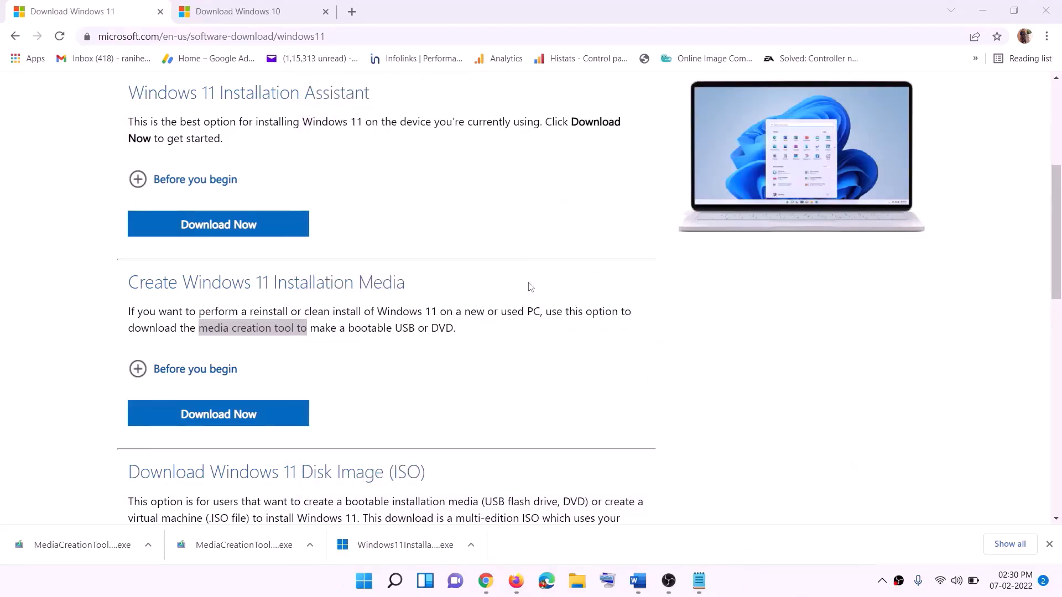
# Show the desktop, move the Windows ISO file to a clearer spot among the icons, and open it.
pyautogui.press('super+d')
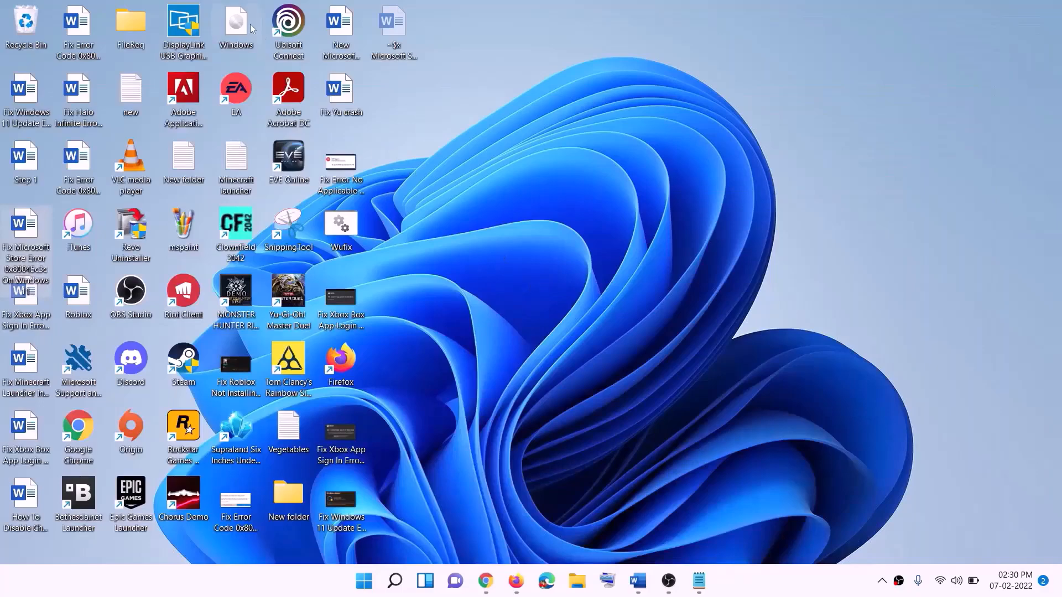
pyautogui.moveTo(250, 27); pyautogui.dragTo(343, 298)
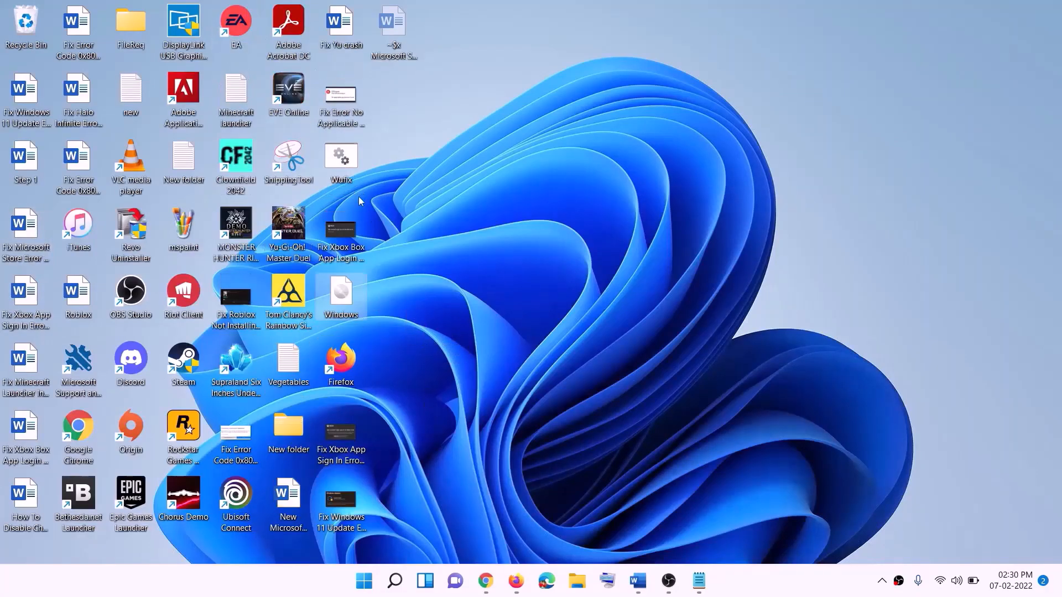
pyautogui.doubleClick(343, 303)
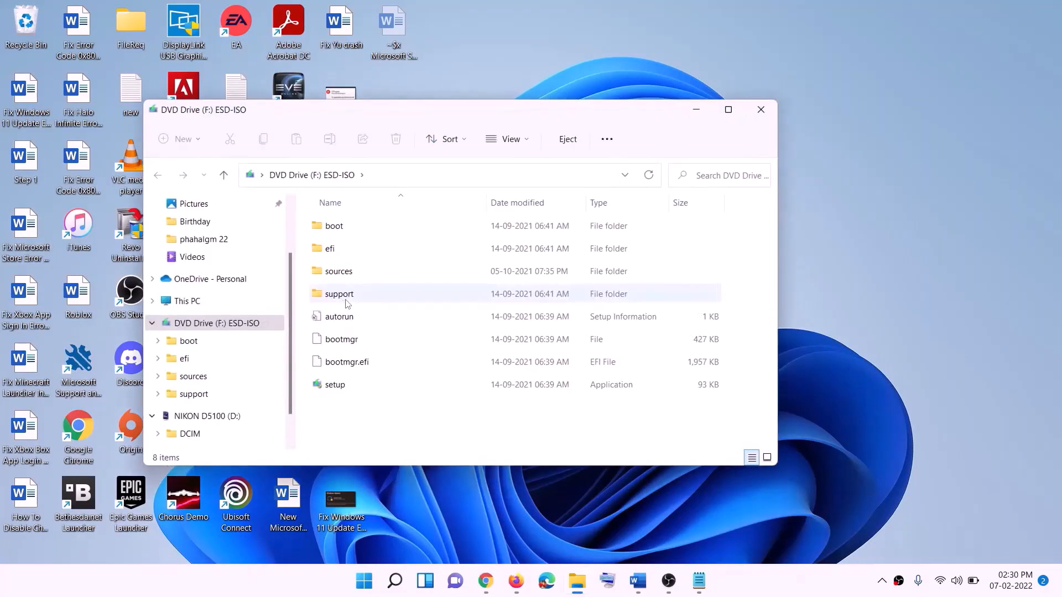
# Run setup from the mounted ESD-ISO drive and continue past the Install Windows 11 page.
pyautogui.click(336, 389)
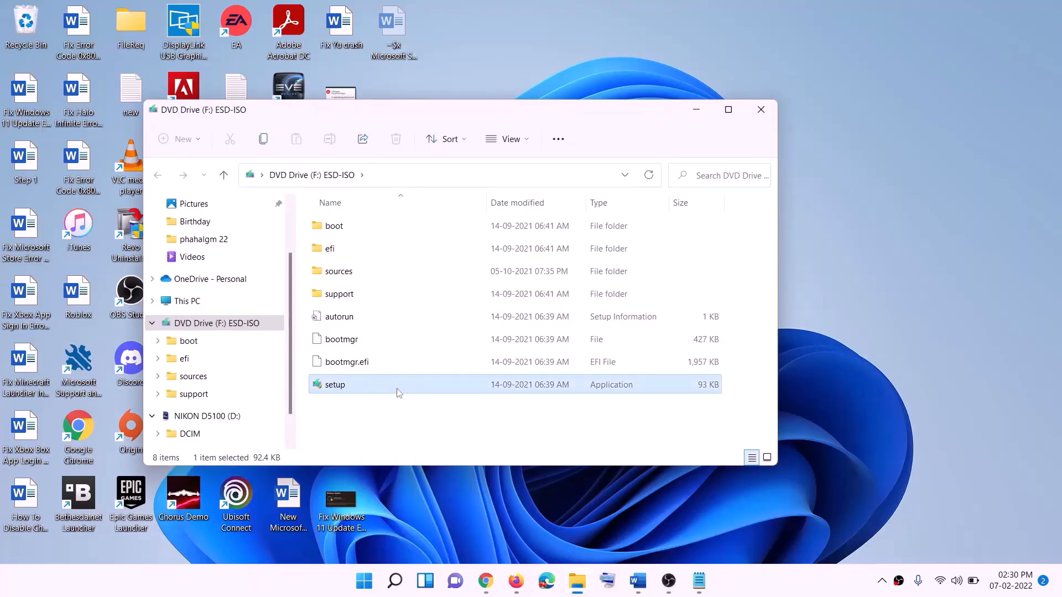
pyautogui.doubleClick(362, 383)
pyautogui.click(428, 434)
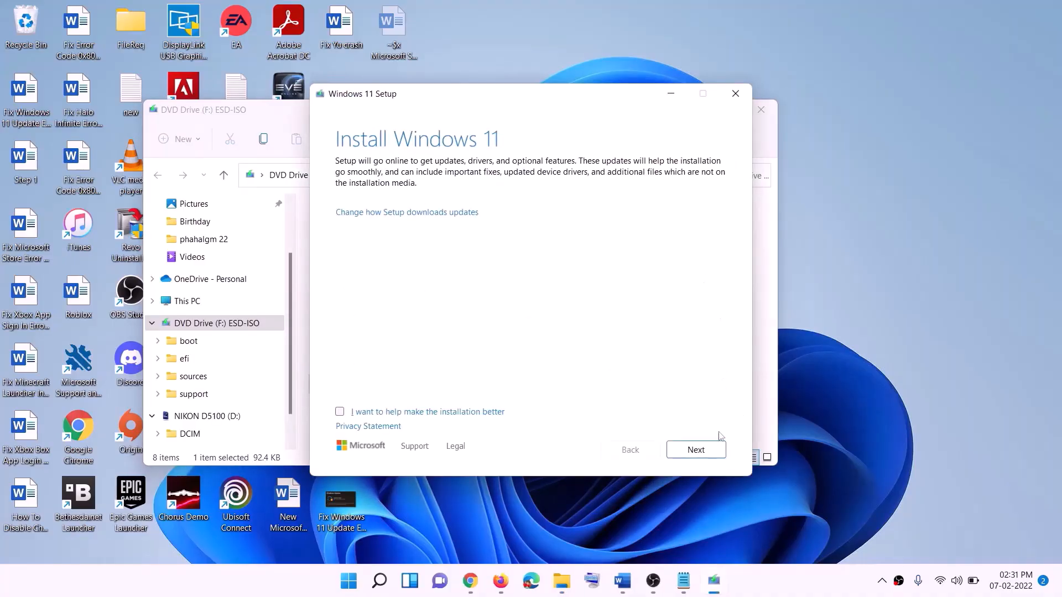
pyautogui.click(676, 450)
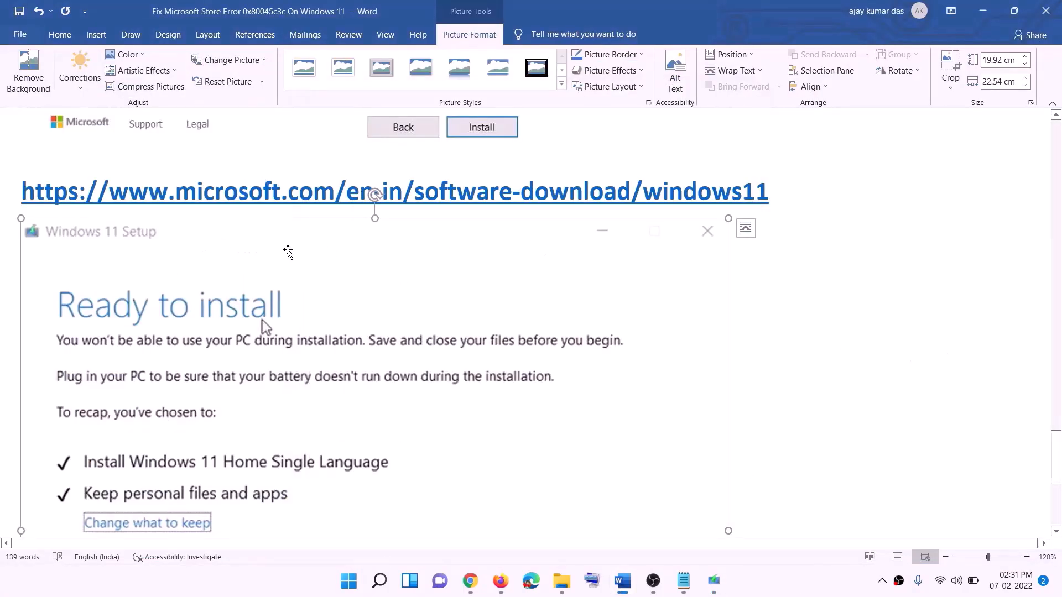
# Review the Windows 11 Ready to install picture in the Word notes, checking that personal files and apps are kept.
pyautogui.scroll(-3, 246, 259)
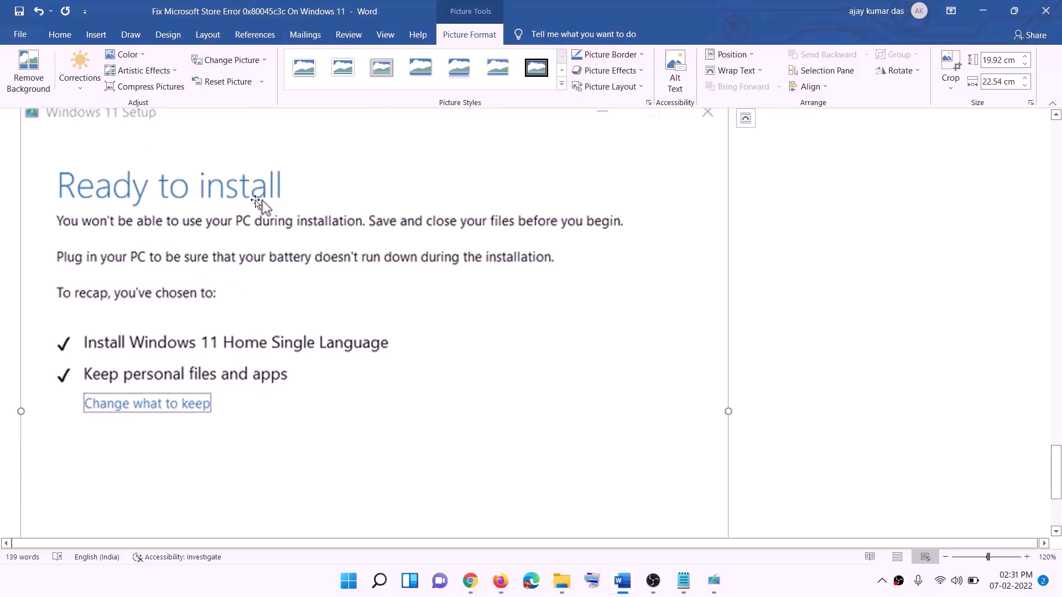
pyautogui.scroll(-1, 255, 200)
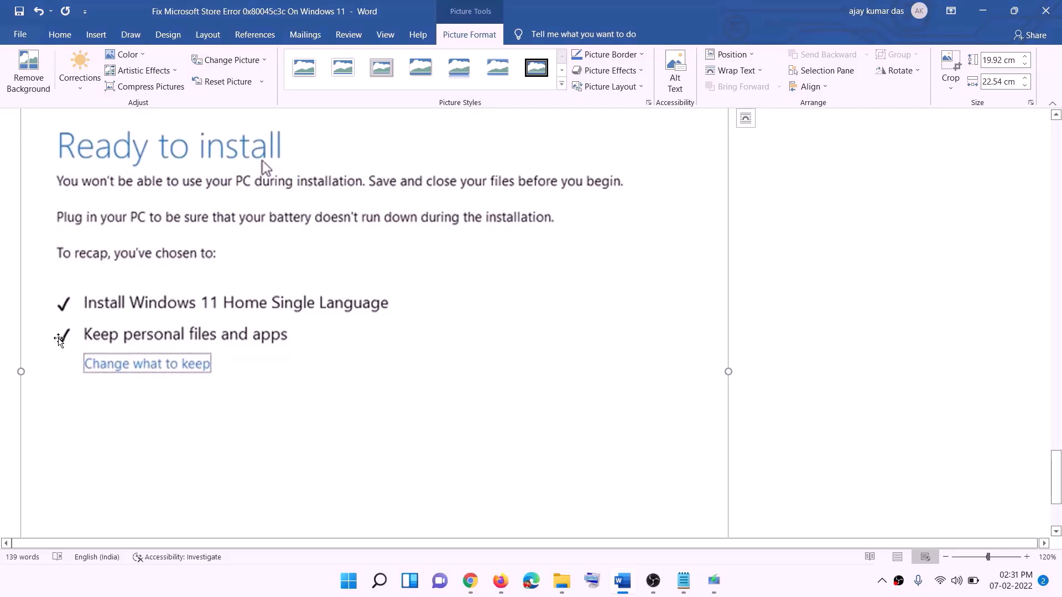
pyautogui.scroll(-1, 398, 347)
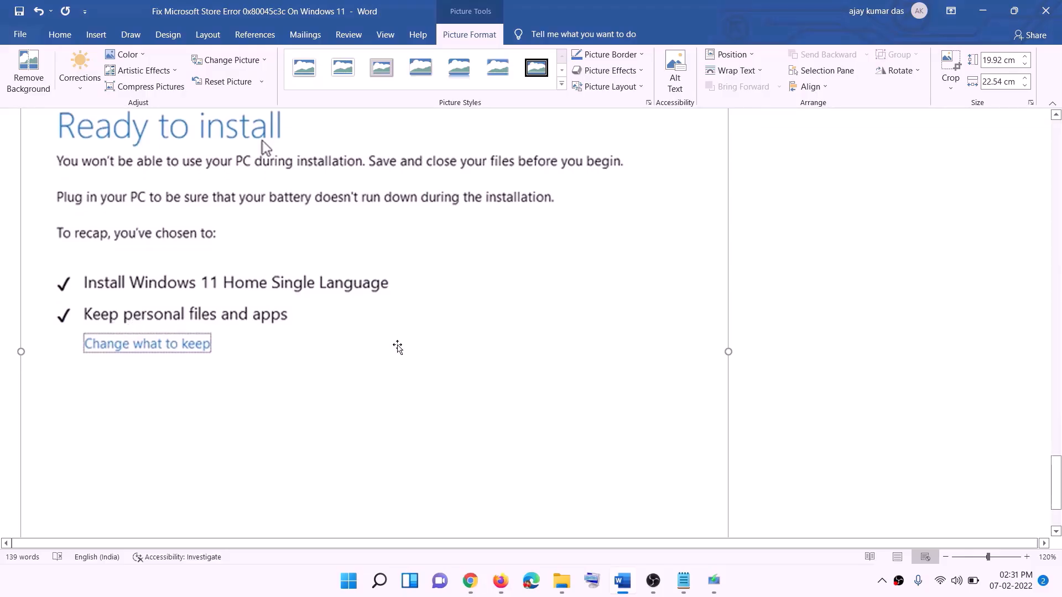
pyautogui.scroll(-3, 398, 348)
pyautogui.scroll(7, 565, 413)
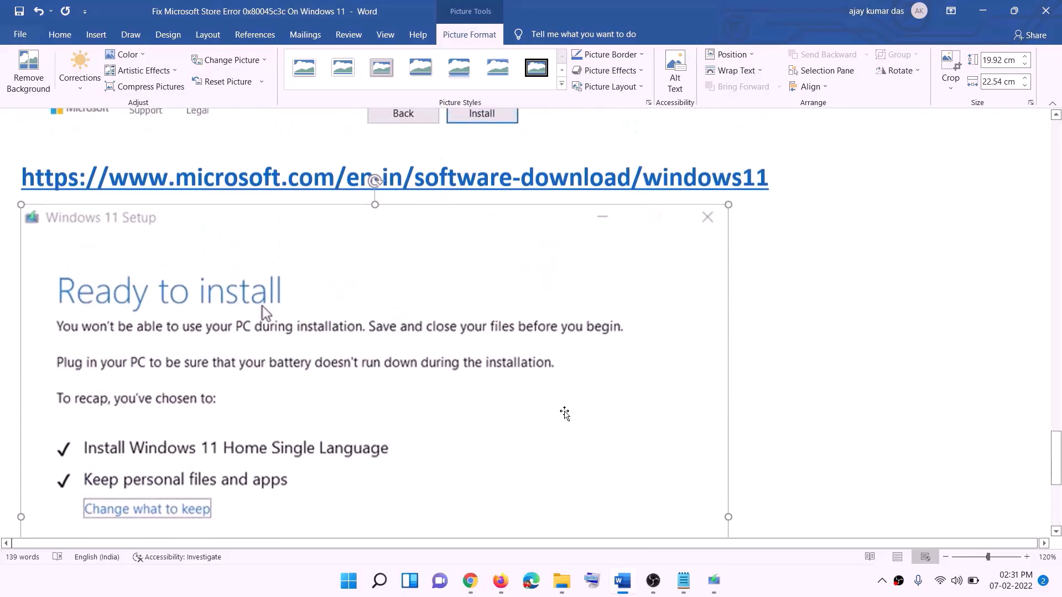
pyautogui.scroll(1, 564, 414)
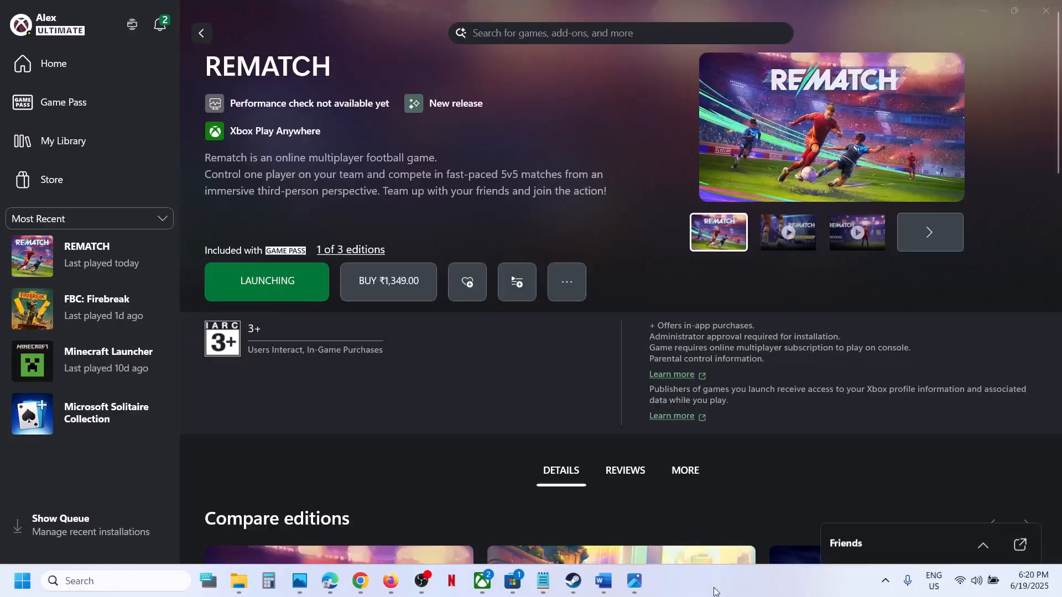